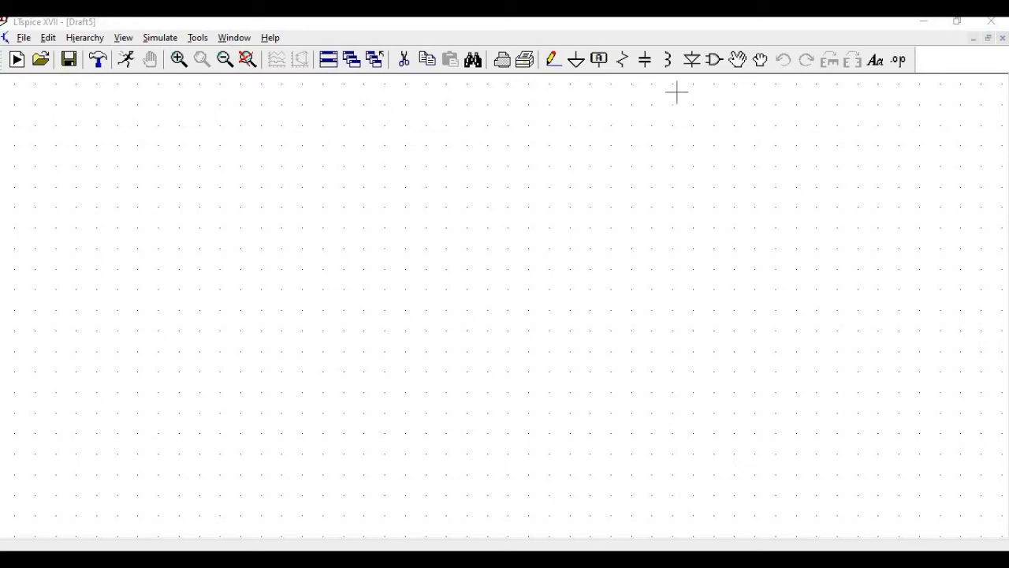
# Place two pmos4 transistors side by side, the first one mirrored and the second unmirrored so that their gates face each other.
pyautogui.click(715, 63)
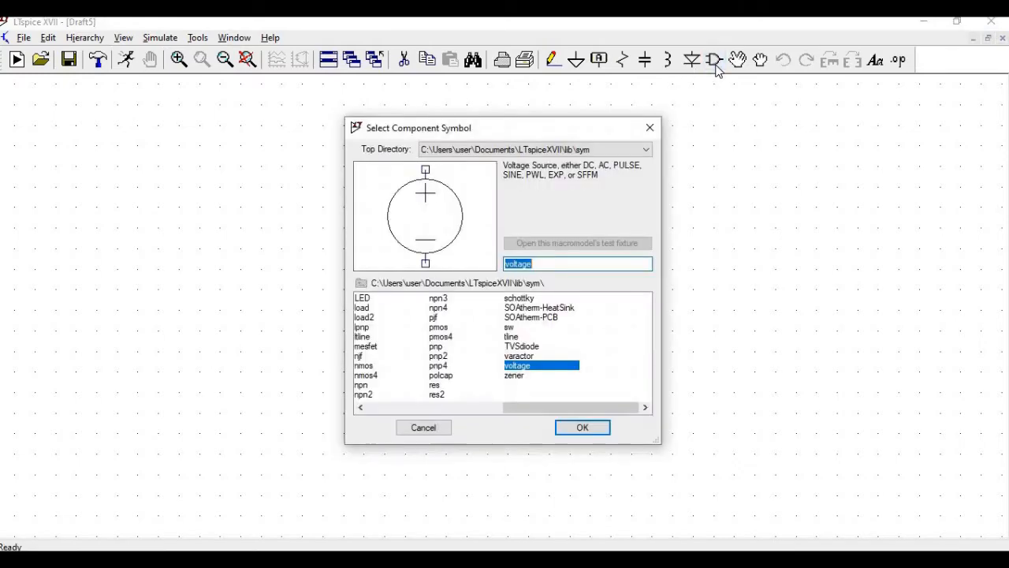
pyautogui.click(447, 337)
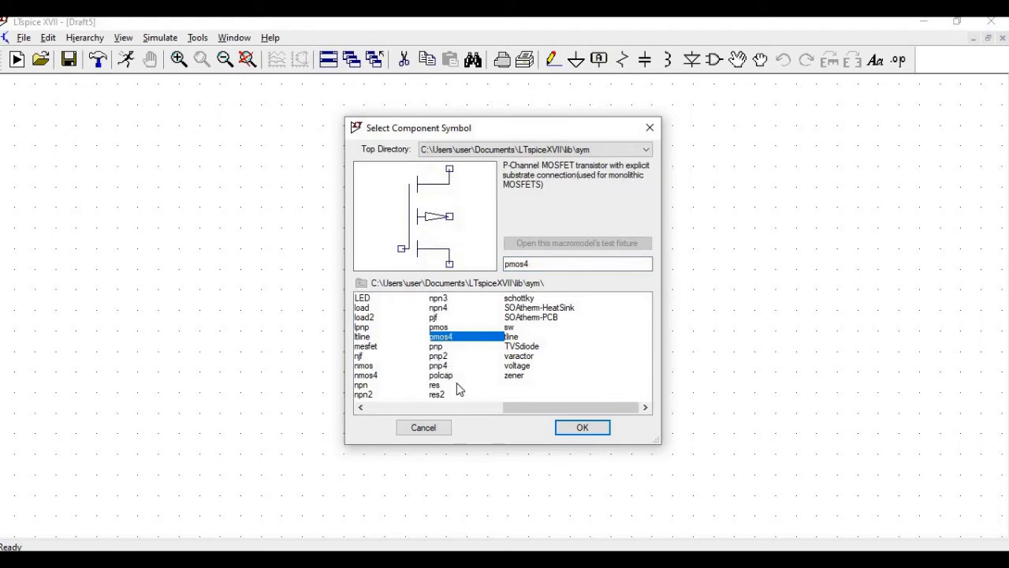
pyautogui.click(582, 428)
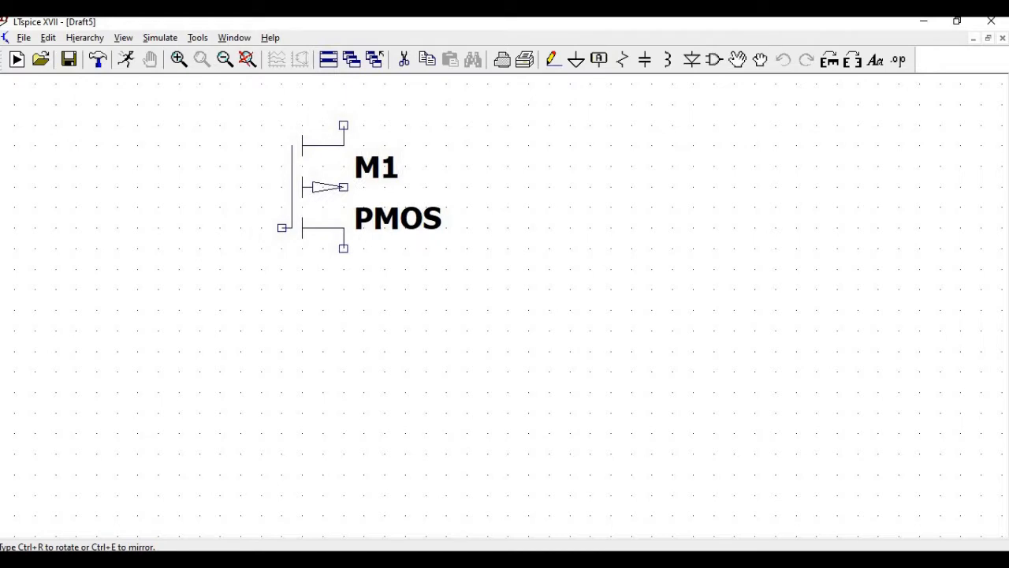
pyautogui.hotkey('ctrl', 'e')
pyautogui.click(302, 125)
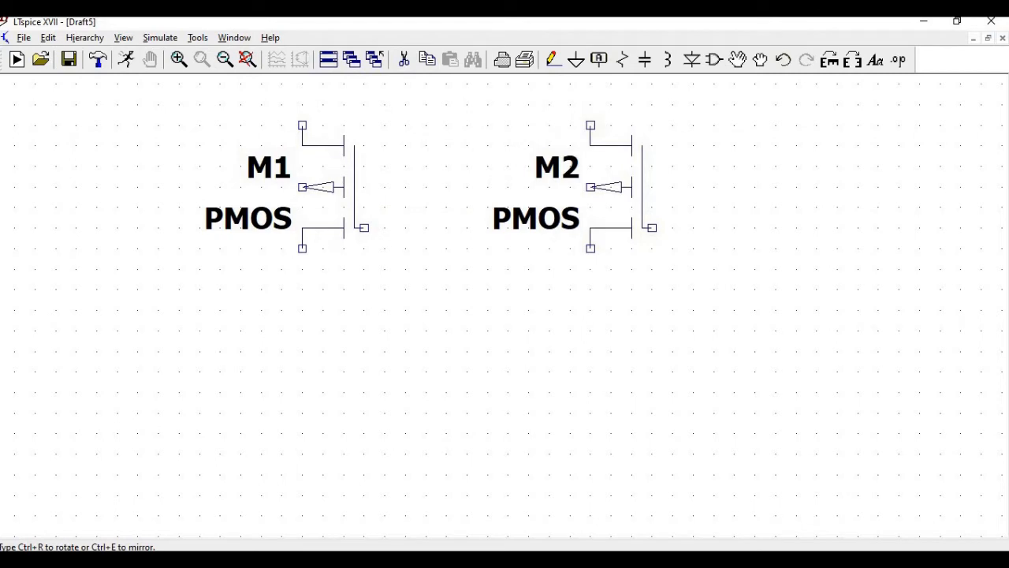
pyautogui.hotkey('ctrl', 'e')
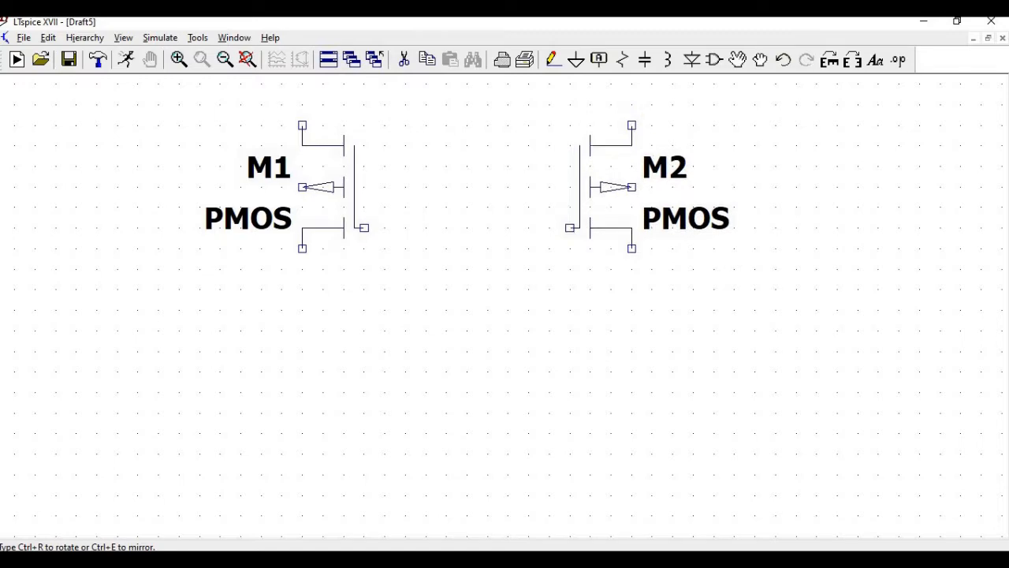
pyautogui.click(631, 125)
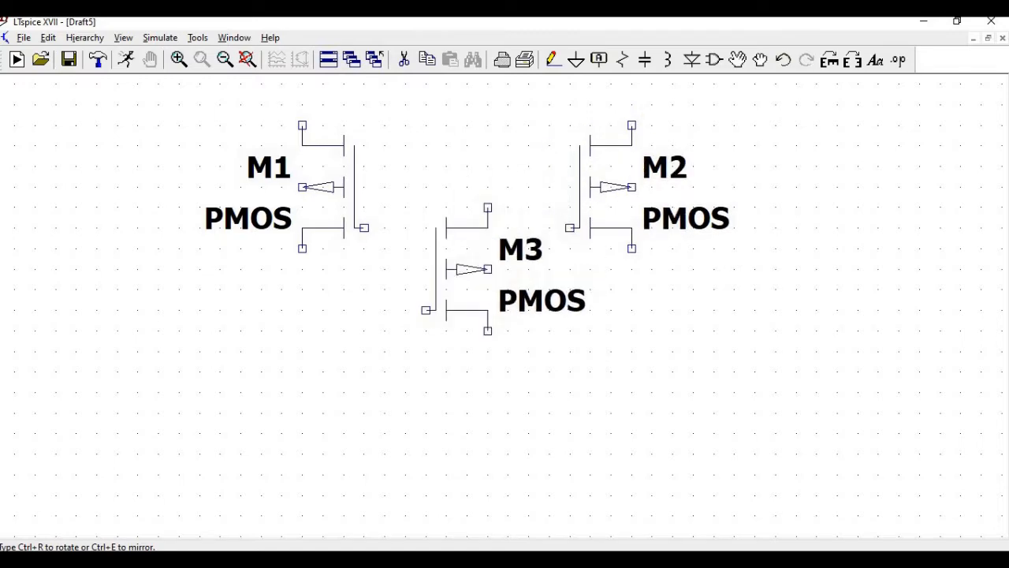
pyautogui.press('Escape')
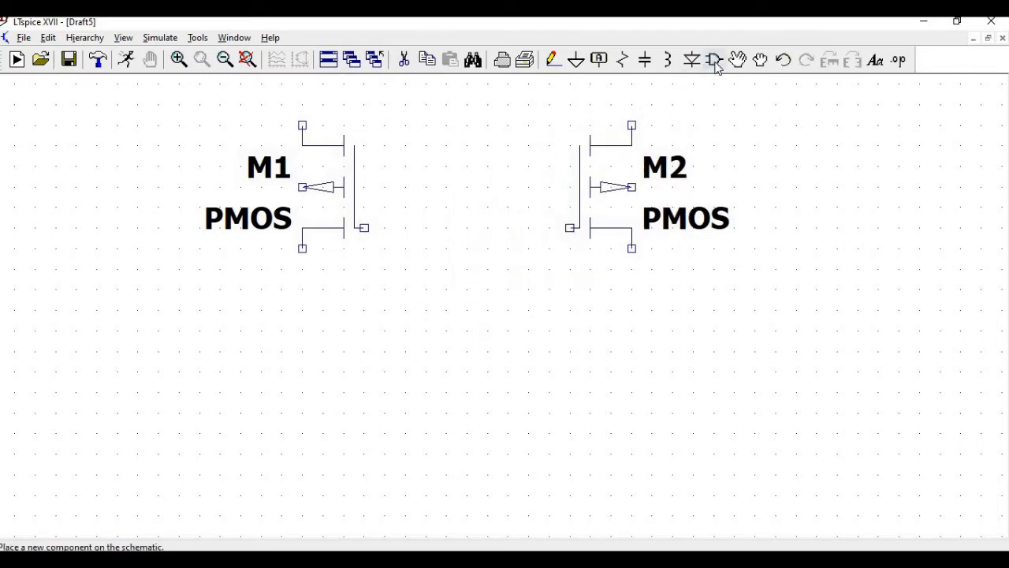
# Place two nmos4 transistors below the PMOS pair, mirrored under M2 and unmirrored under M1, with their gates facing outward.
pyautogui.click(715, 61)
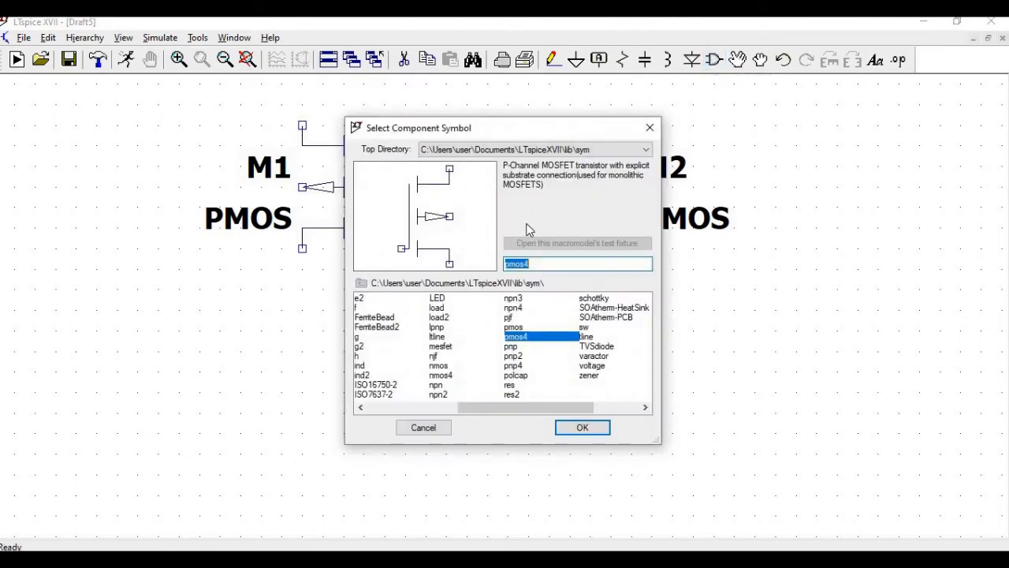
pyautogui.click(442, 376)
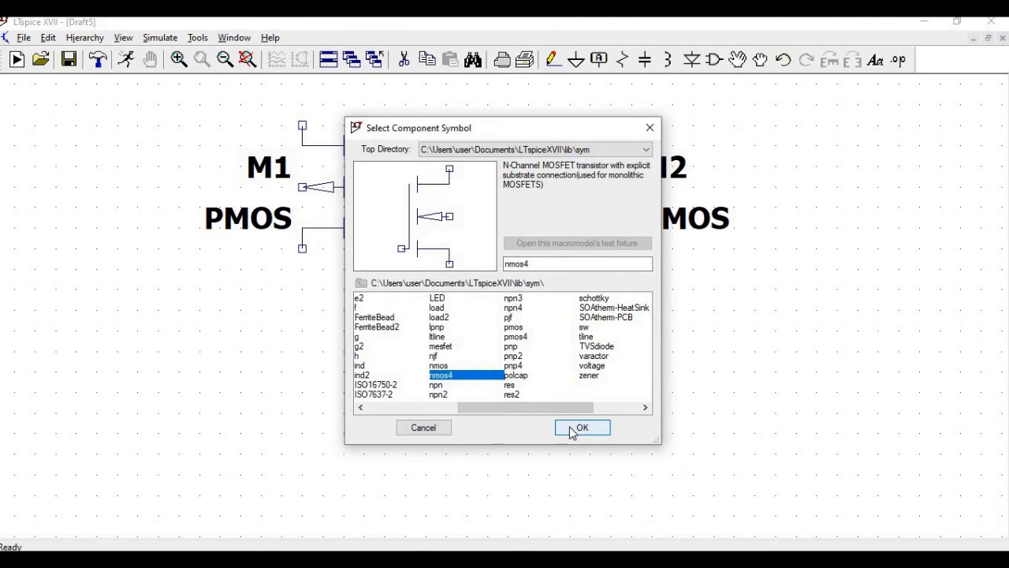
pyautogui.click(574, 428)
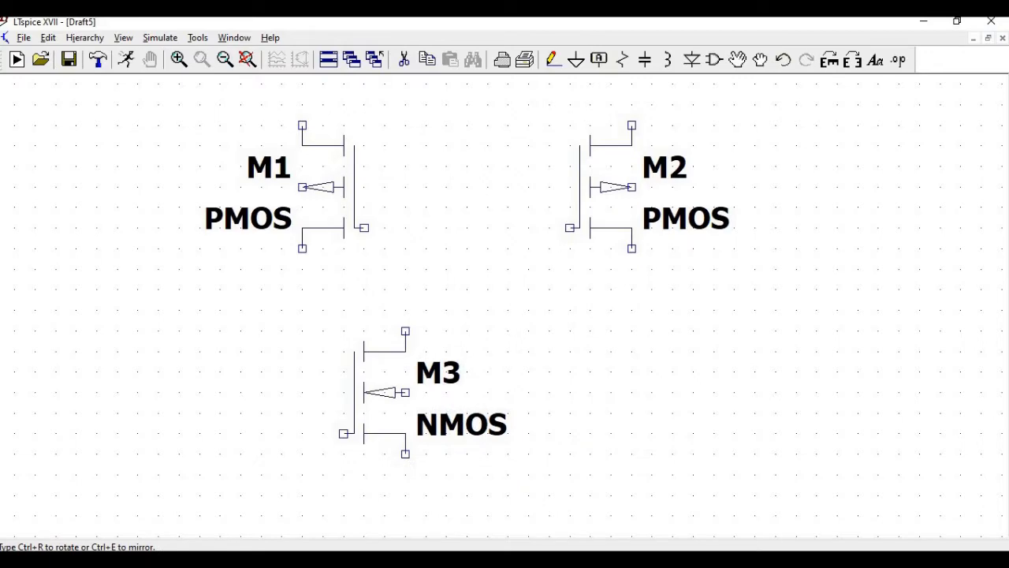
pyautogui.hotkey('ctrl', 'e')
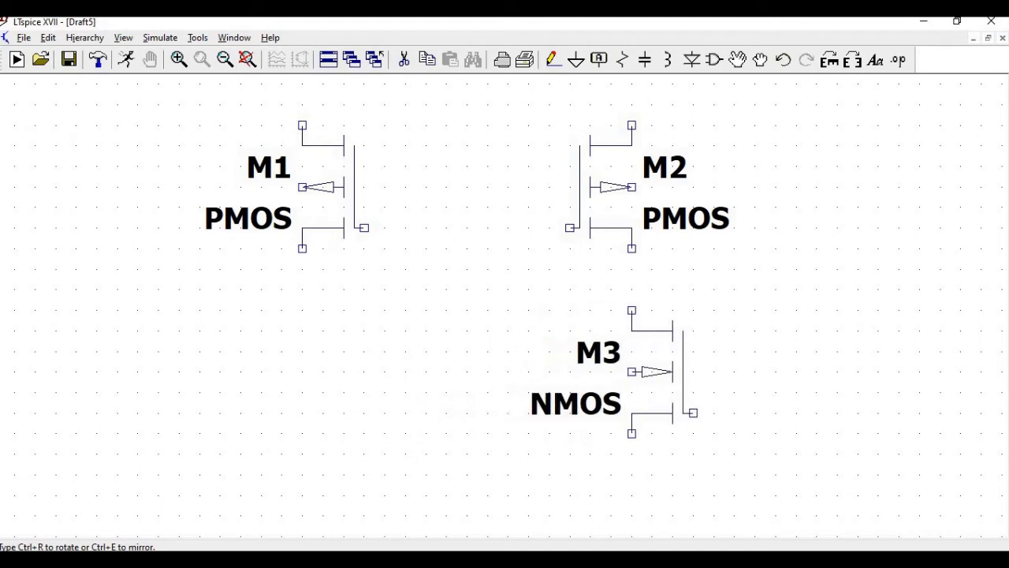
pyautogui.click(662, 372)
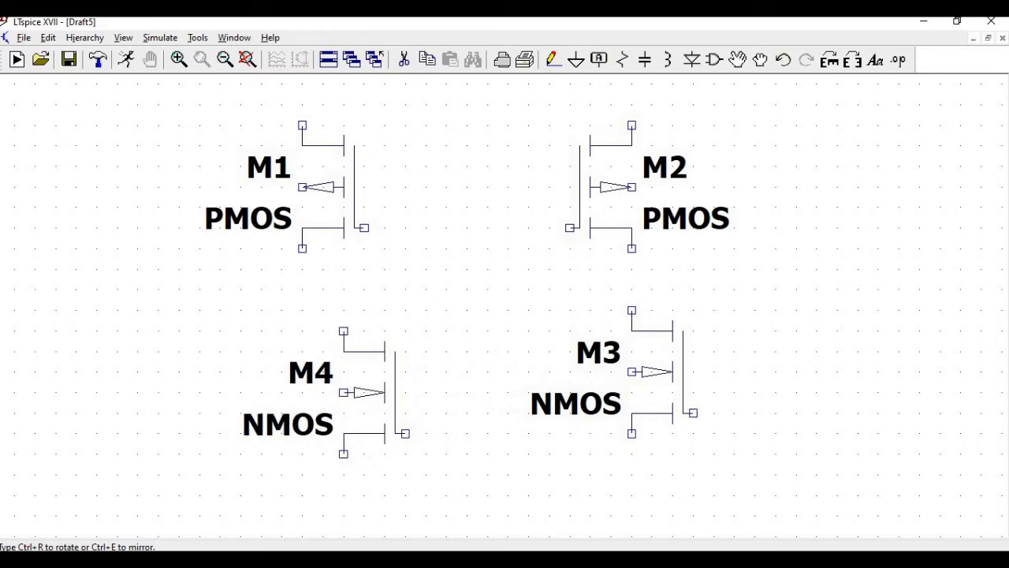
pyautogui.hotkey('ctrl', 'e')
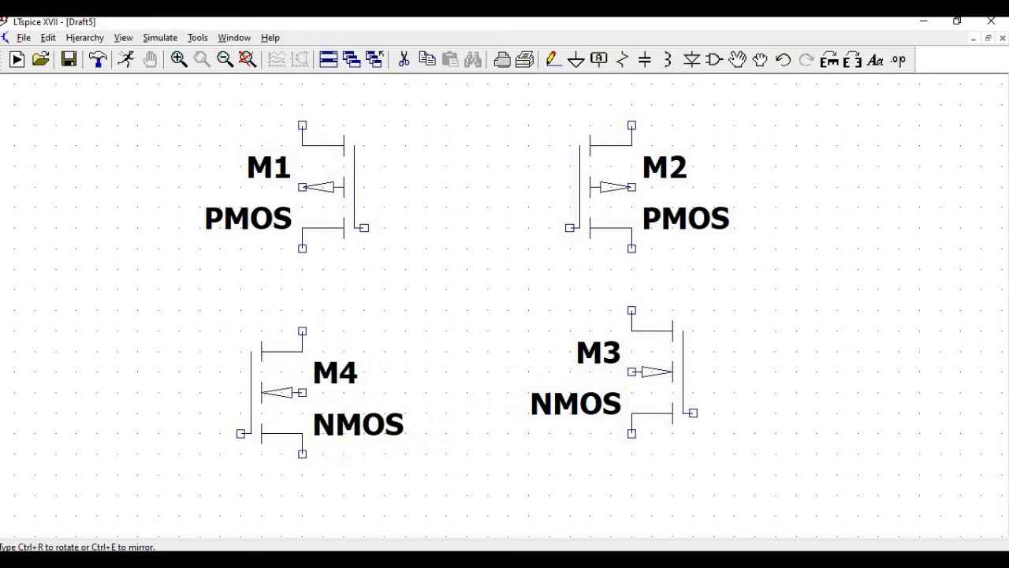
pyautogui.click(271, 392)
pyautogui.press('Escape')
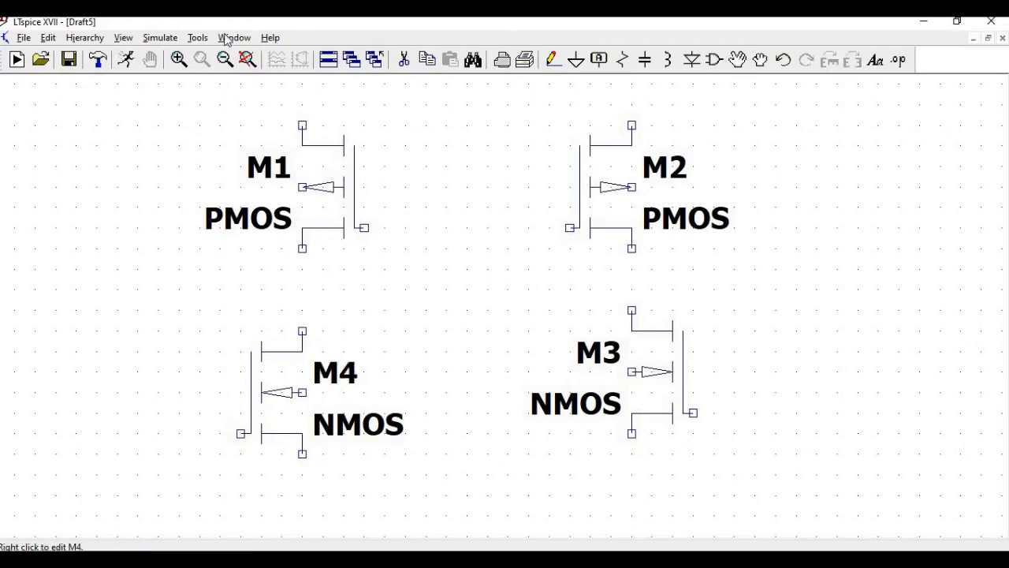
# Add a bottom row of two nmos4 transistors with gates facing inward, unmirrored under M3 and mirrored under M4.
pyautogui.click(225, 60)
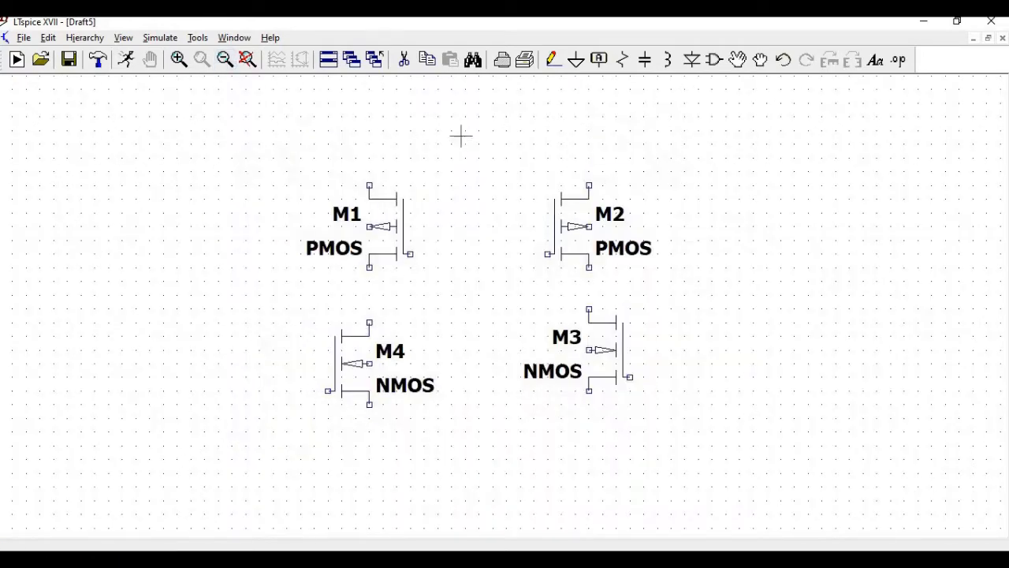
pyautogui.click(714, 60)
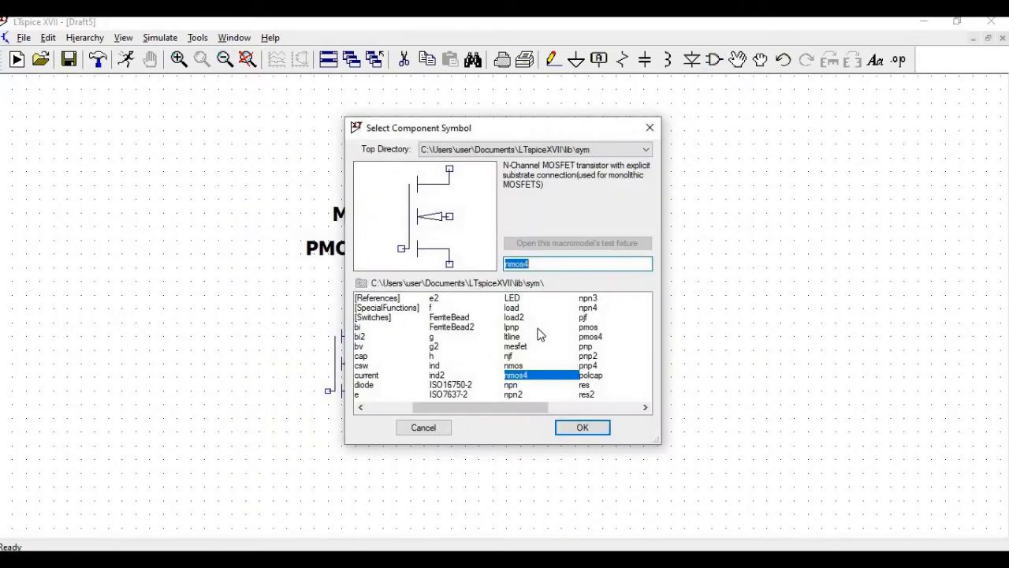
pyautogui.click(581, 427)
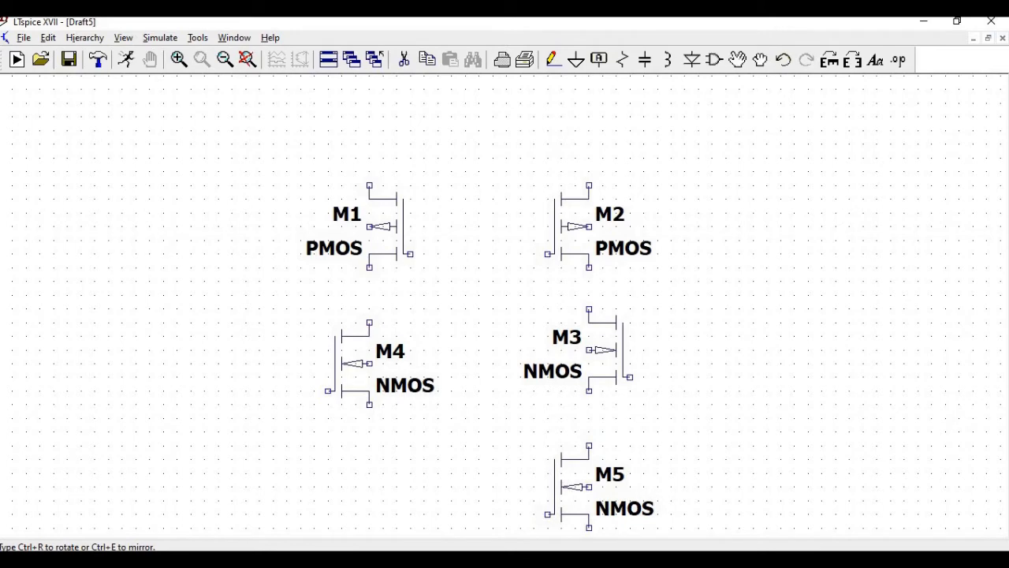
pyautogui.click(574, 486)
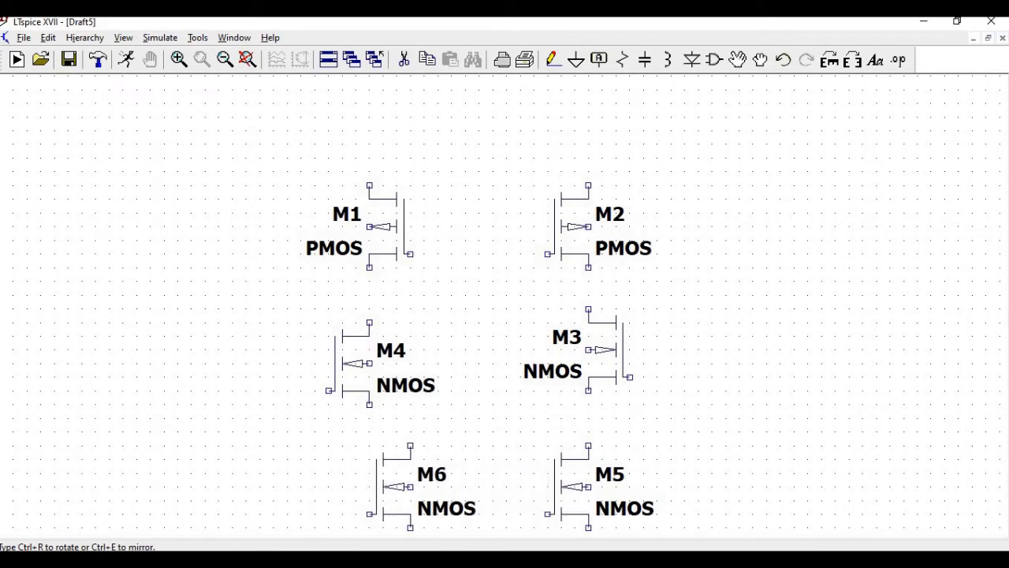
pyautogui.hotkey('ctrl', 'e')
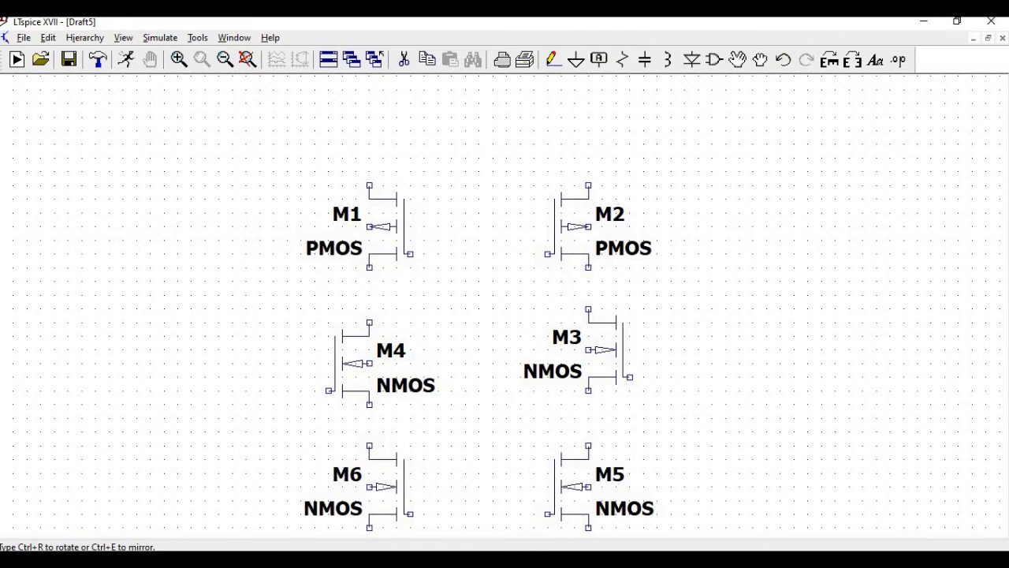
pyautogui.click(383, 487)
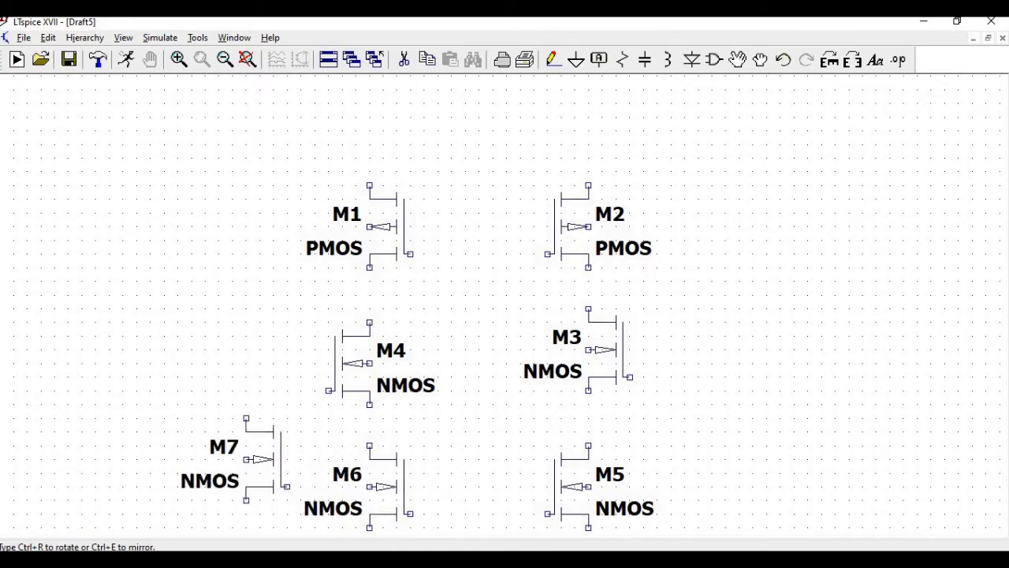
pyautogui.press('Escape')
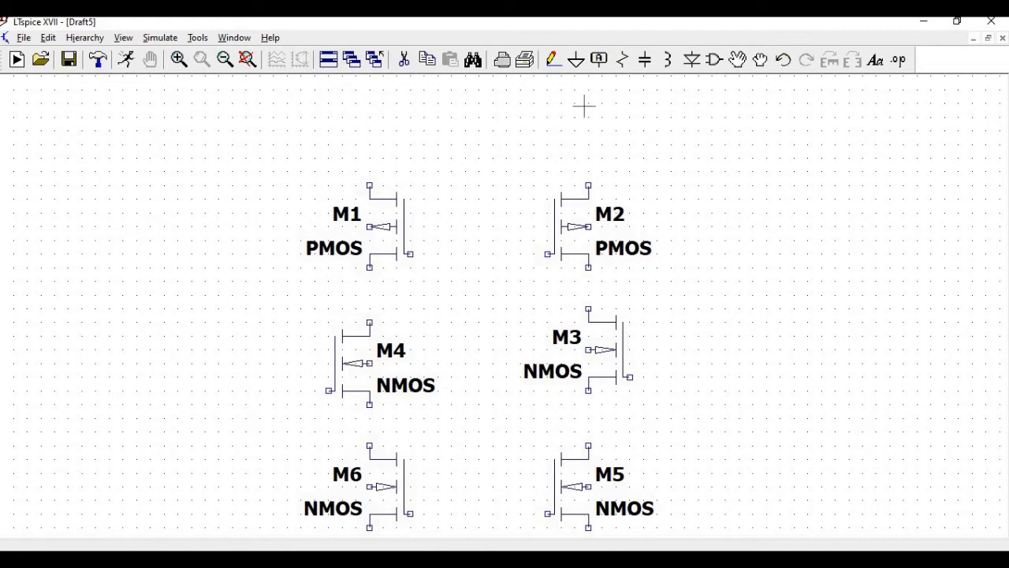
# Place a net label named VDD with port type Input centred above the PMOS pair.
pyautogui.click(225, 60)
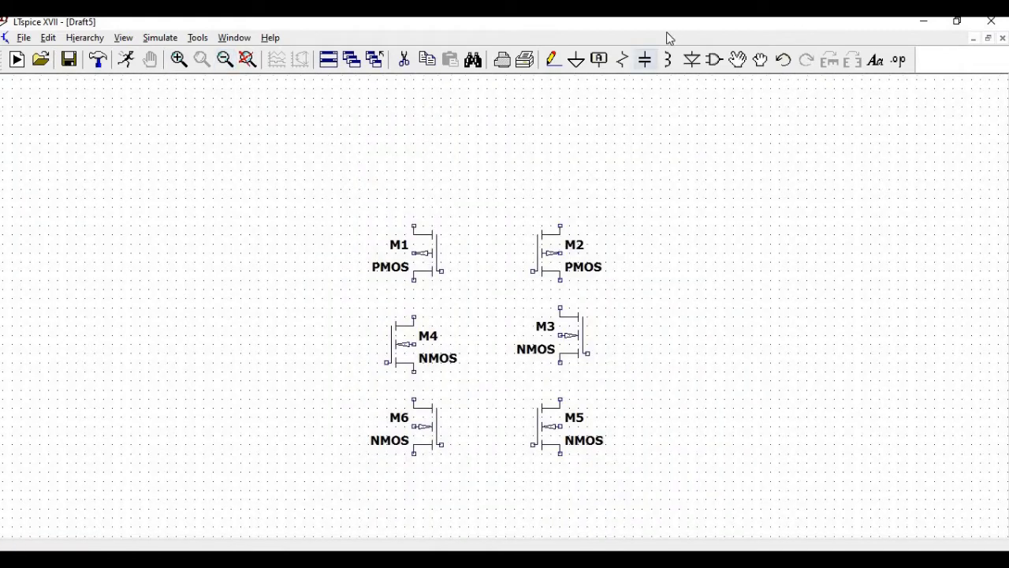
pyautogui.click(600, 61)
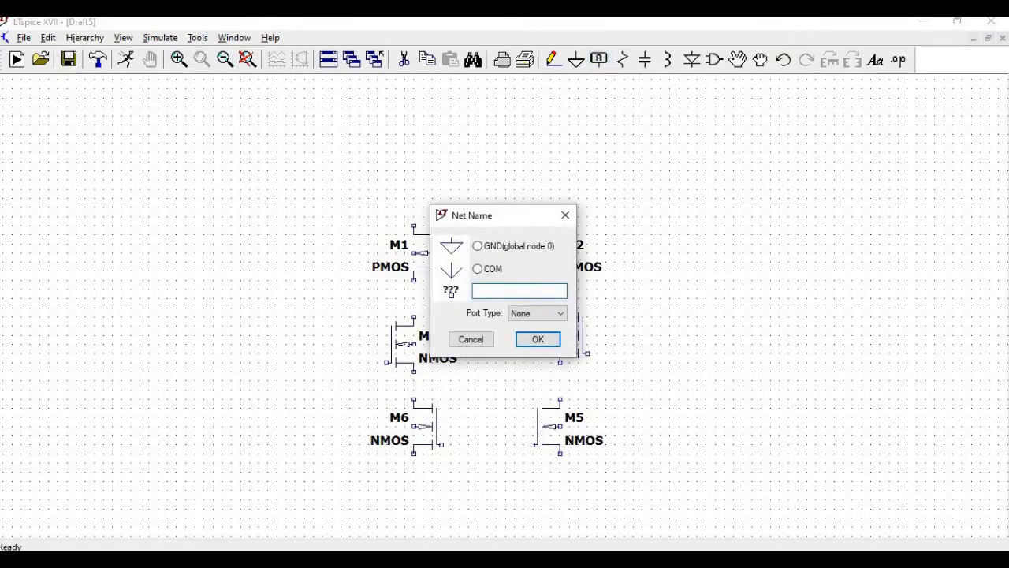
pyautogui.write('VDD')
pyautogui.click(543, 314)
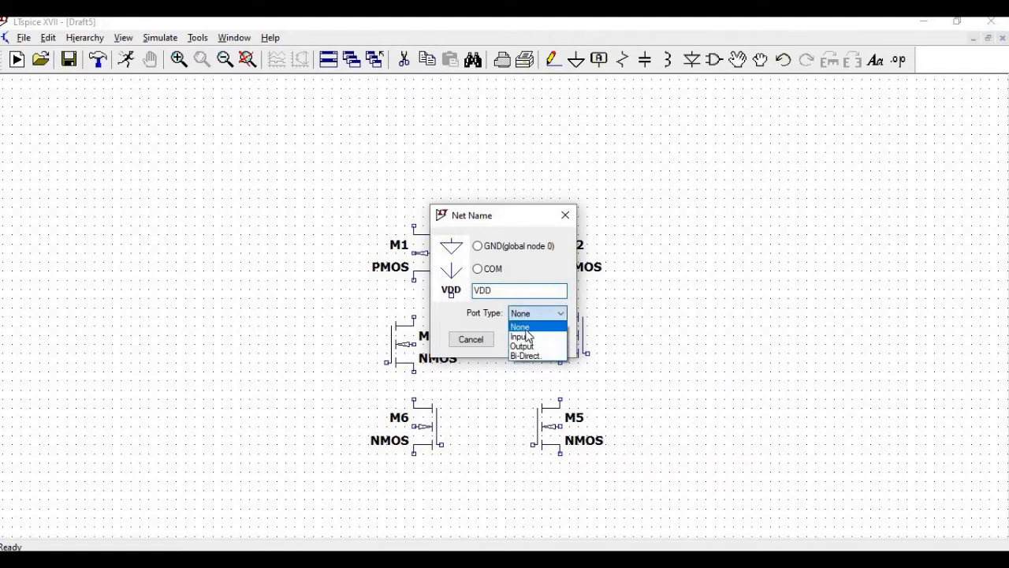
pyautogui.click(524, 334)
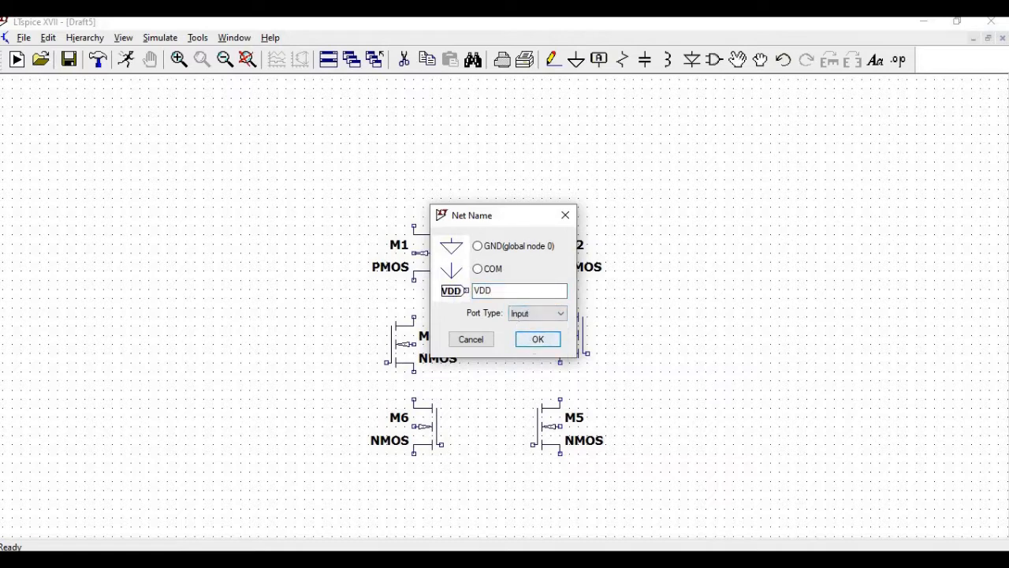
pyautogui.click(535, 339)
pyautogui.click(488, 171)
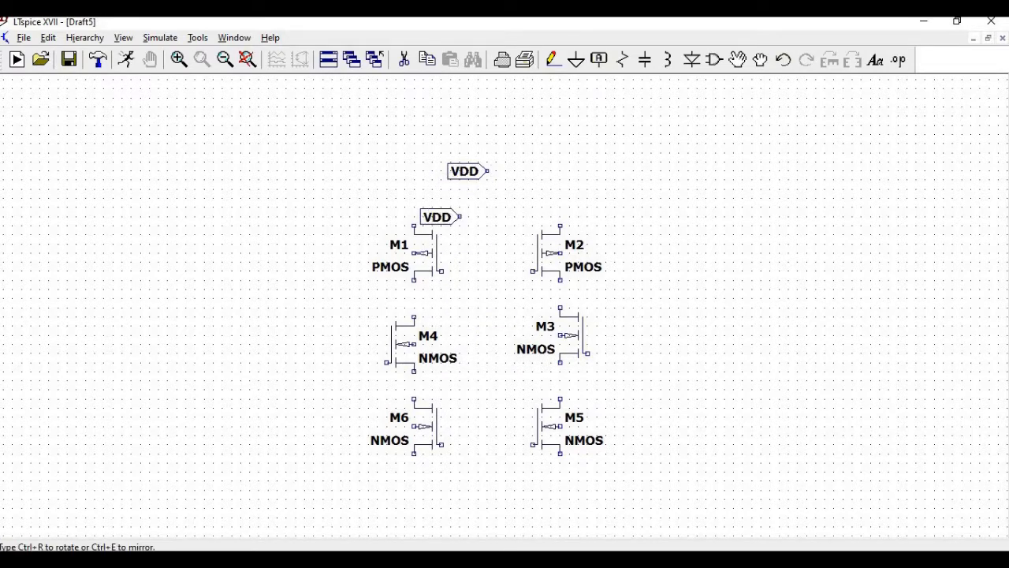
# Place a net label named VSS with port type Input centred below the bottom NMOS pair.
pyautogui.click(601, 59)
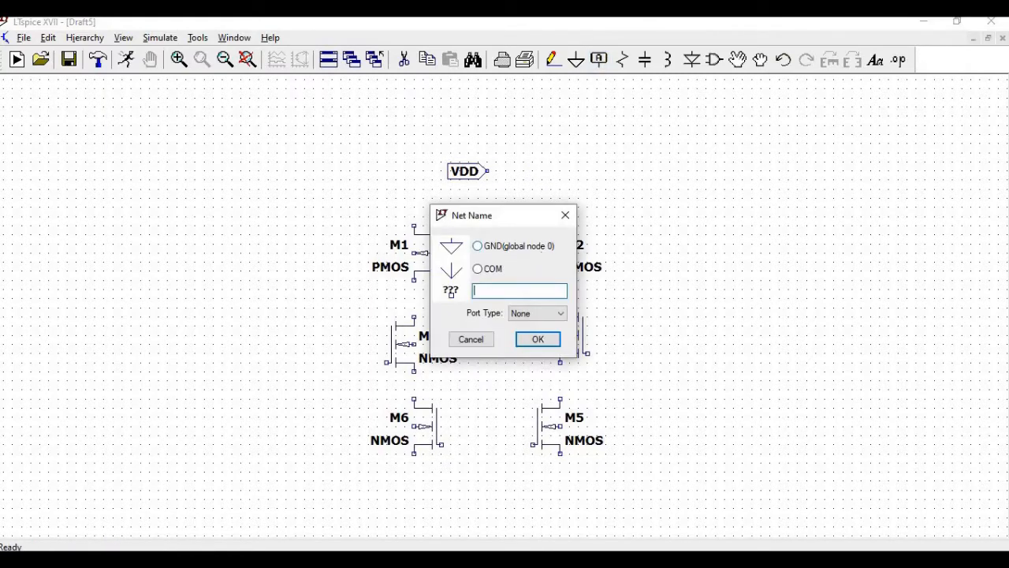
pyautogui.write('VSS')
pyautogui.click(536, 314)
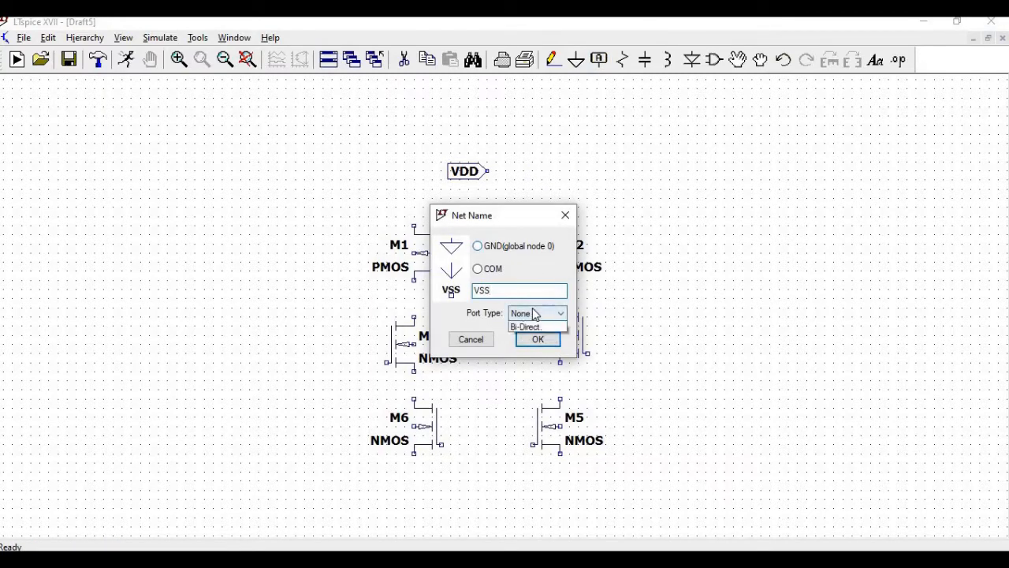
pyautogui.click(522, 336)
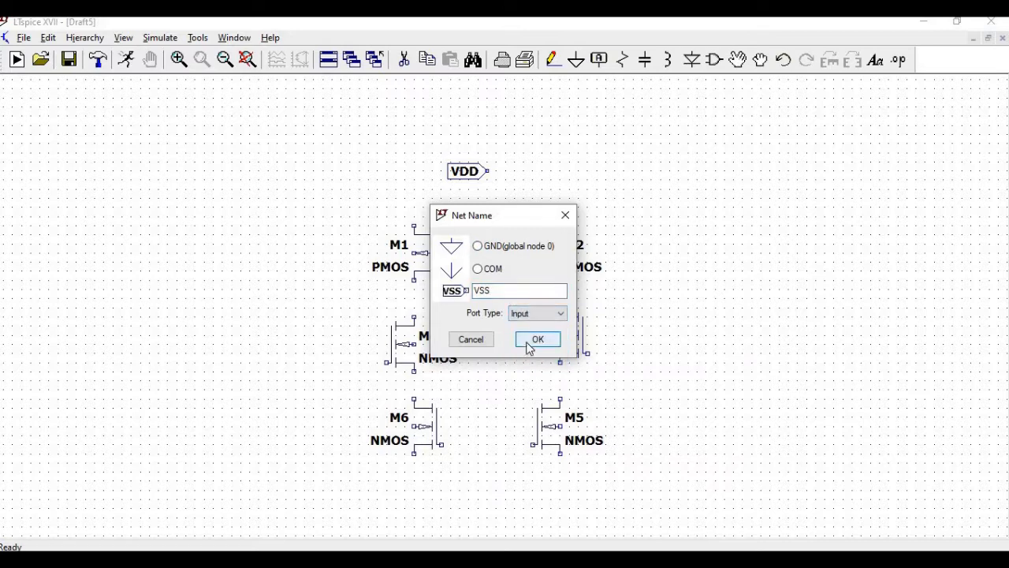
pyautogui.click(534, 339)
pyautogui.click(496, 509)
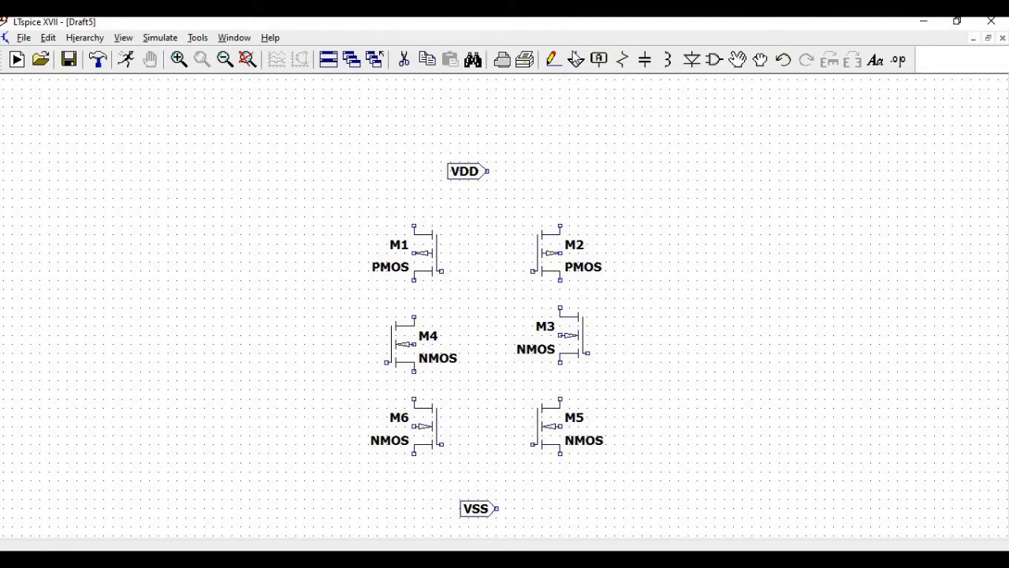
# Wire the upper terminals of M1 and M2 together and to VDD, and connect the two PMOS gates to each other.
pyautogui.click(554, 59)
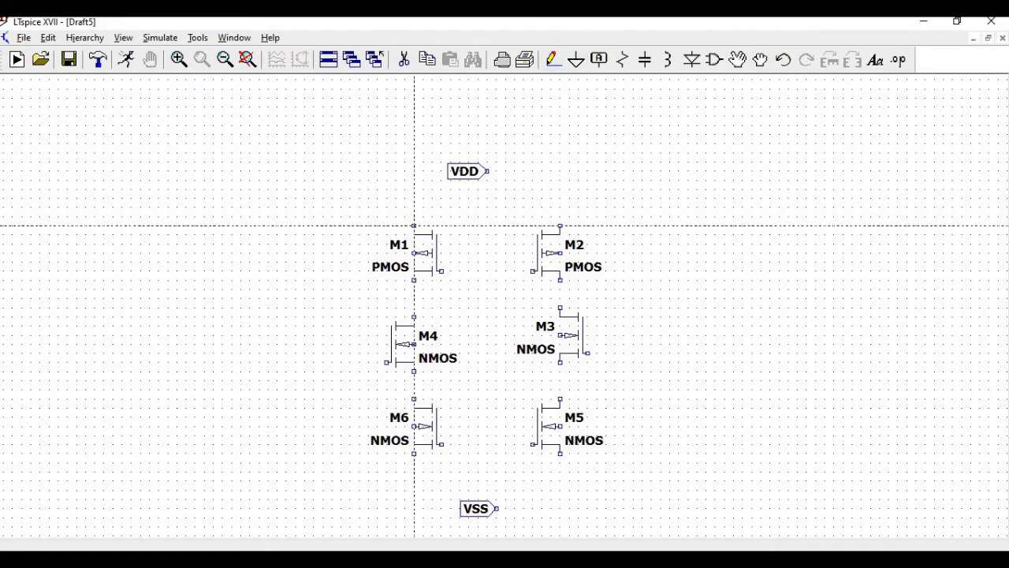
pyautogui.click(414, 226)
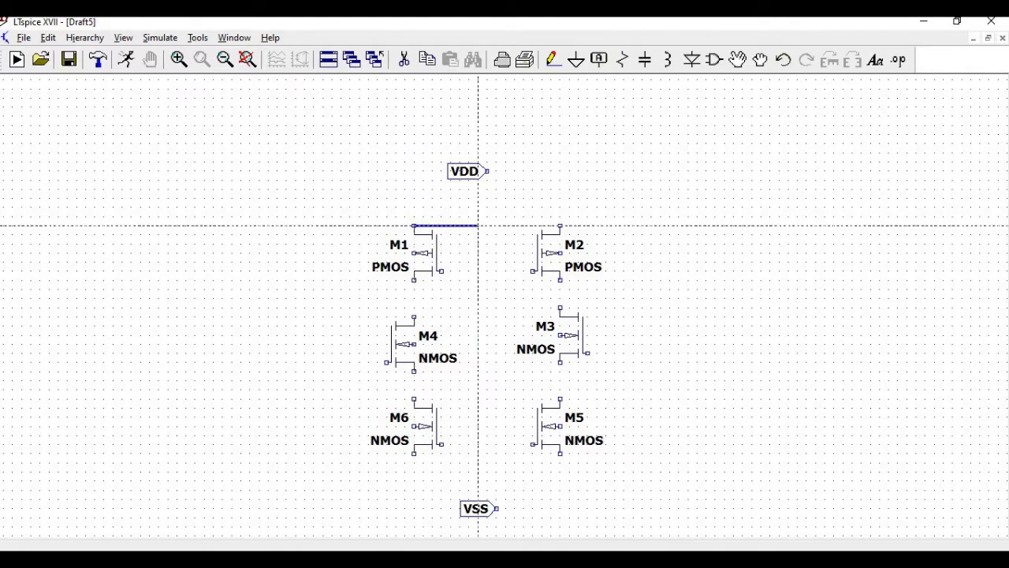
pyautogui.click(561, 226)
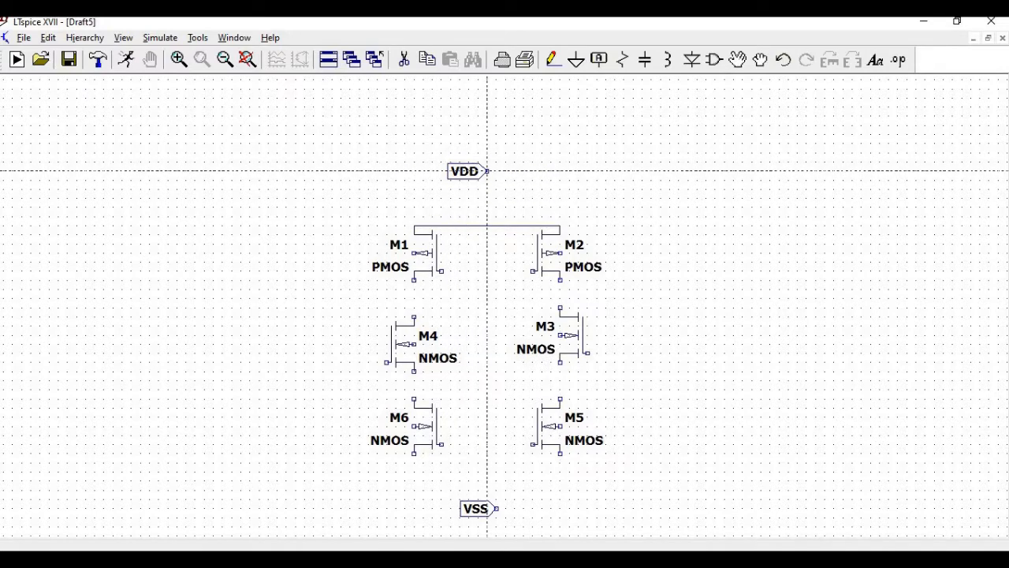
pyautogui.click(487, 171)
pyautogui.click(487, 226)
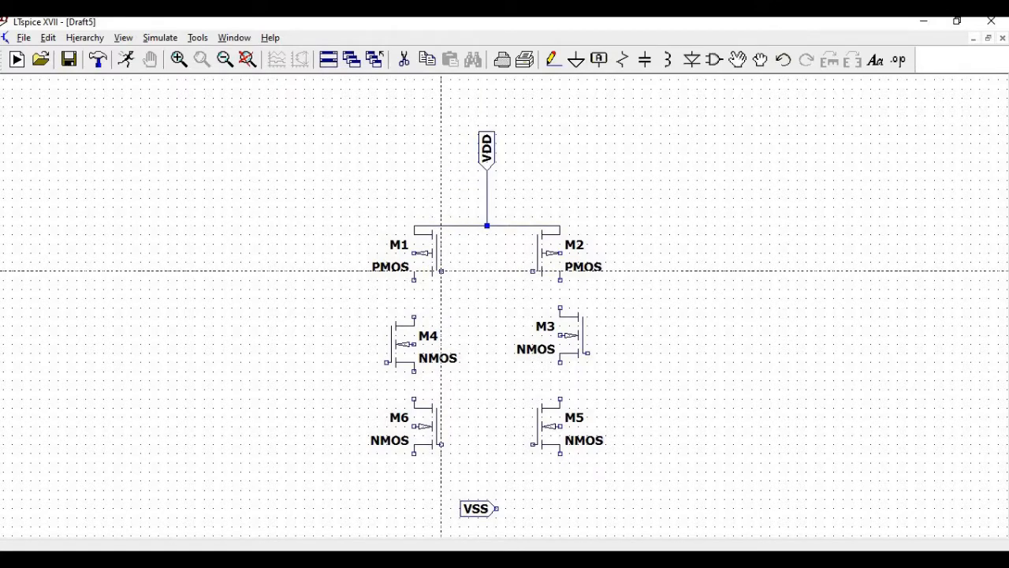
pyautogui.click(442, 270)
pyautogui.click(533, 271)
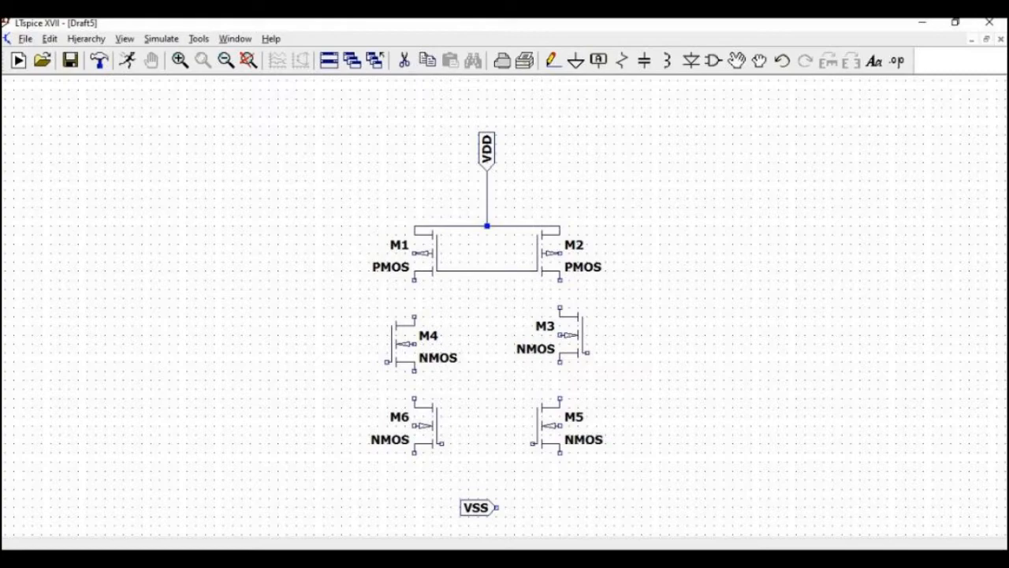
# Wire the lower terminal of M1 to the upper terminal of M4, and the lower terminal of M2 to M3's.
pyautogui.press('F3')
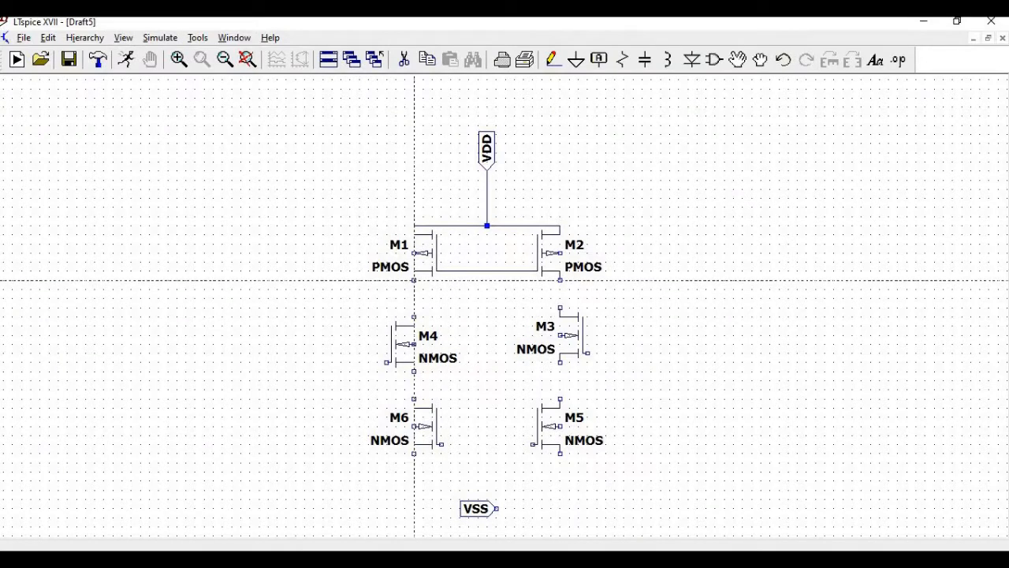
pyautogui.click(414, 280)
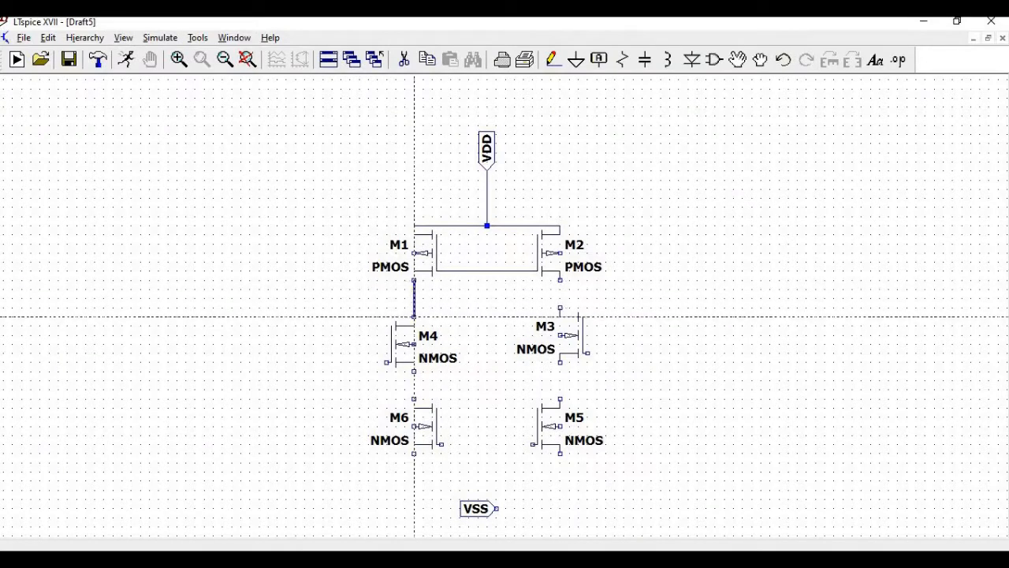
pyautogui.click(414, 317)
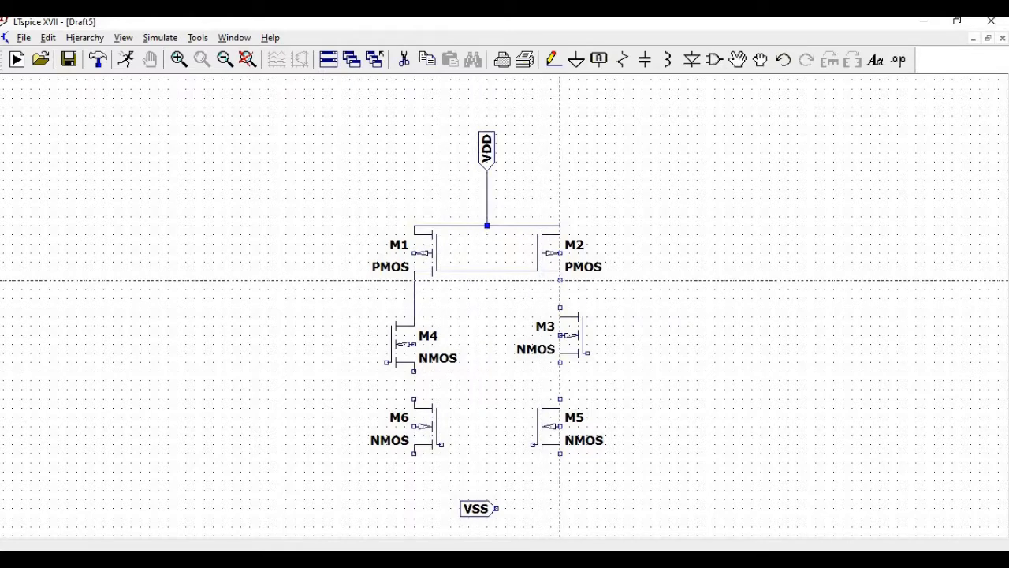
pyautogui.click(559, 280)
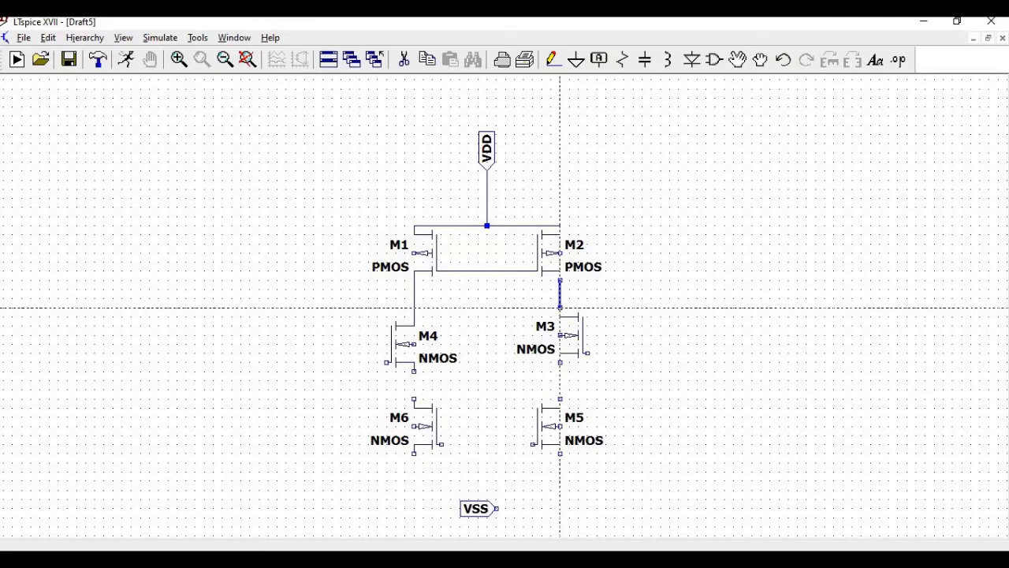
pyautogui.click(560, 310)
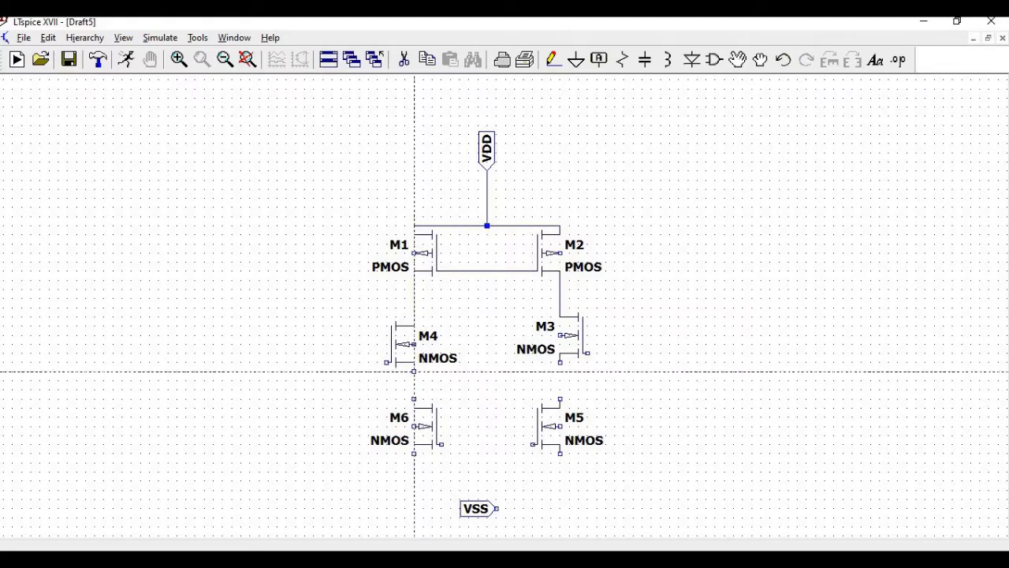
# Wire the lower terminals of M4 and M3 together and connect that junction to the upper terminal of M5.
pyautogui.click(414, 371)
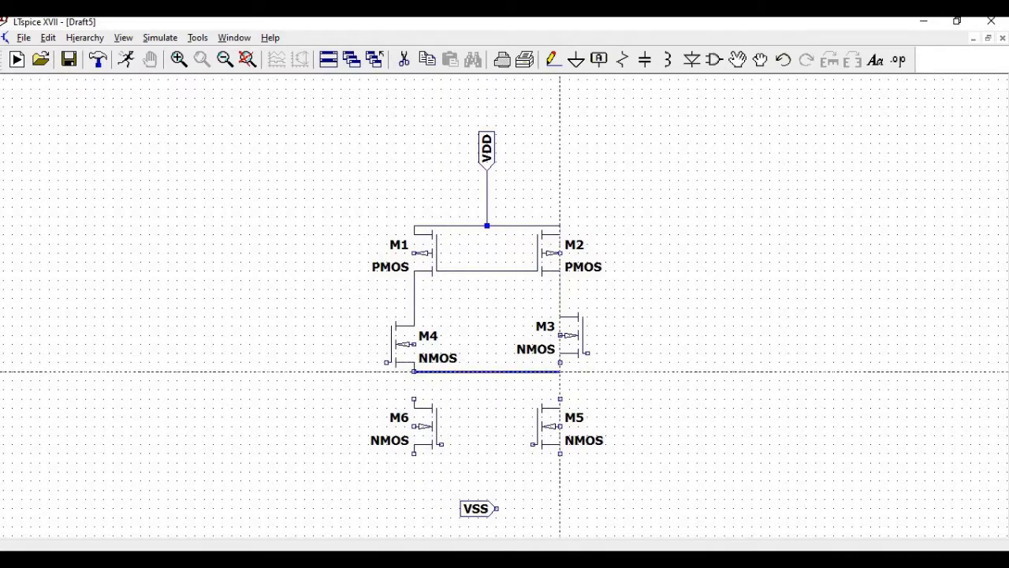
pyautogui.click(560, 364)
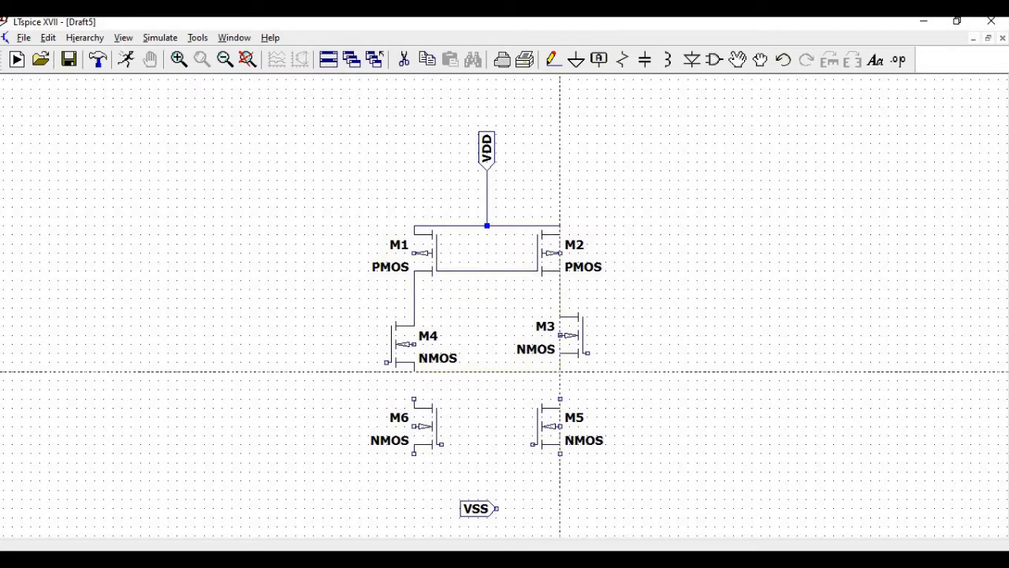
pyautogui.click(559, 372)
pyautogui.click(560, 400)
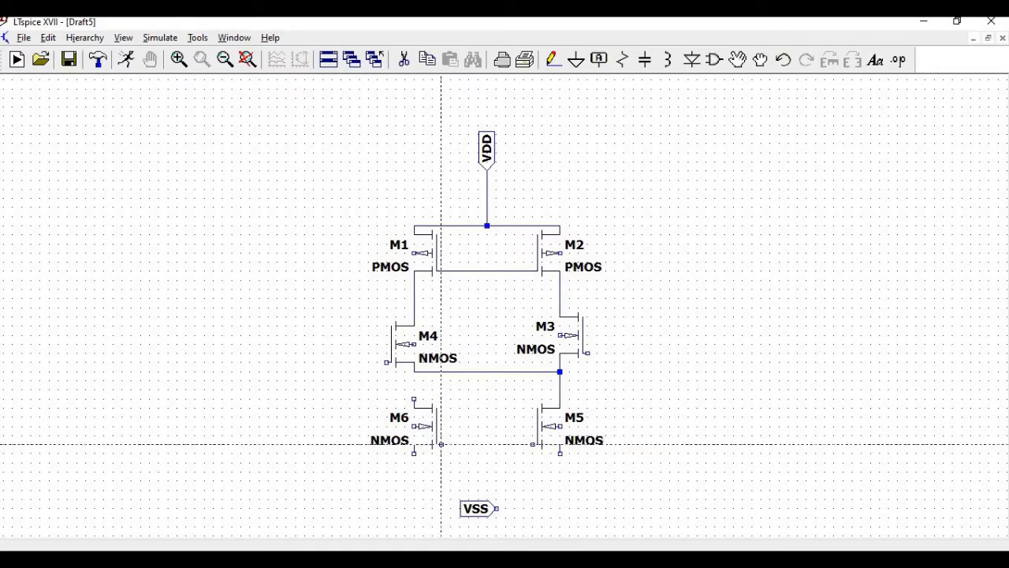
# Connect the gates of M6 and M5, and wire their lower terminals together and to the VSS port.
pyautogui.click(441, 444)
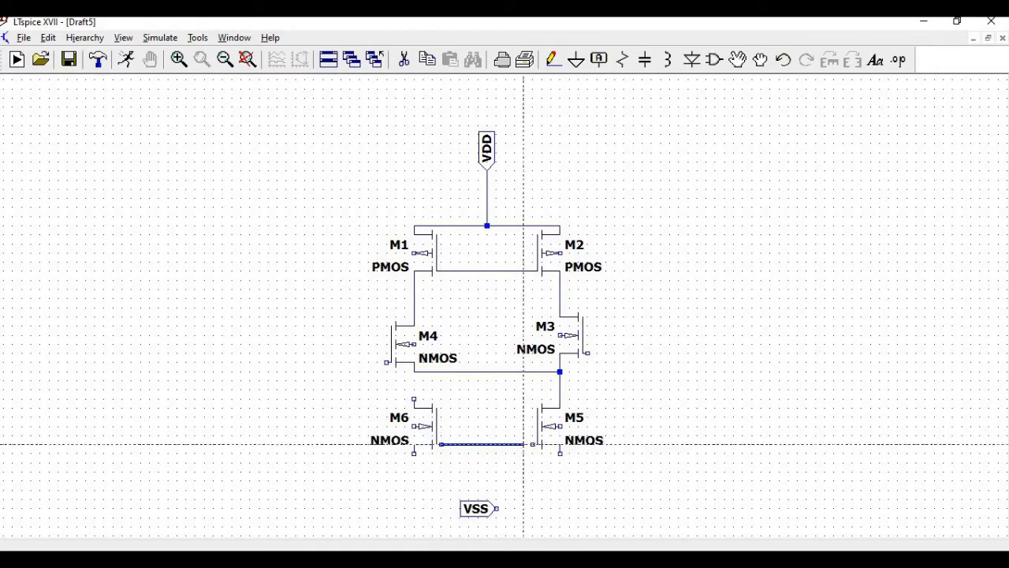
pyautogui.rightClick(428, 444)
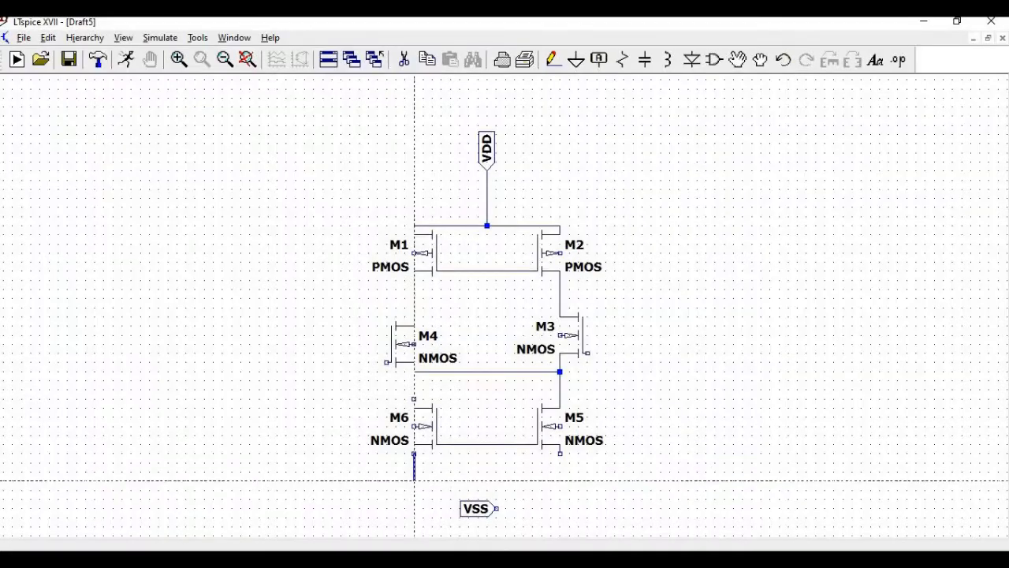
pyautogui.click(414, 445)
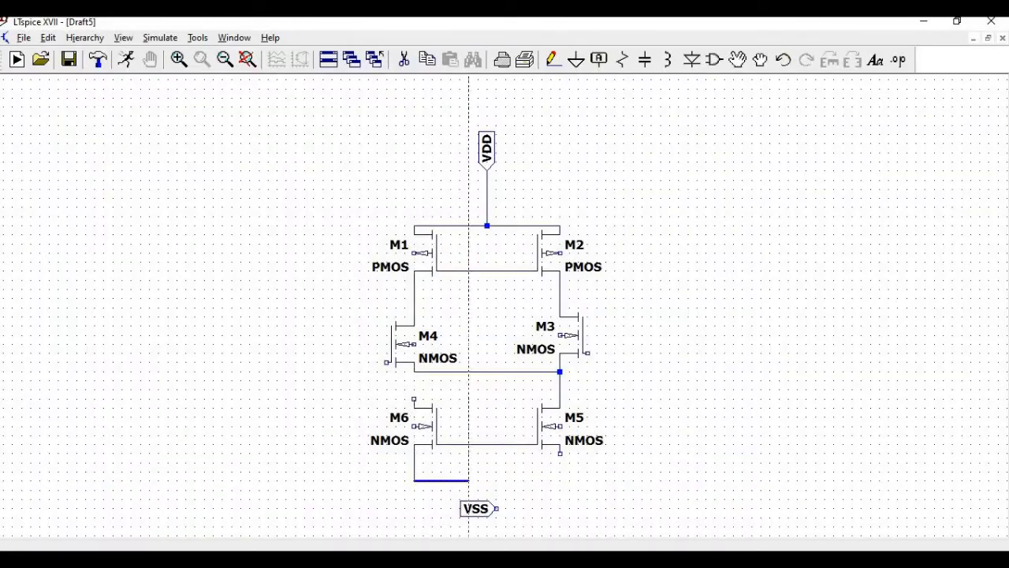
pyautogui.click(560, 479)
pyautogui.click(559, 453)
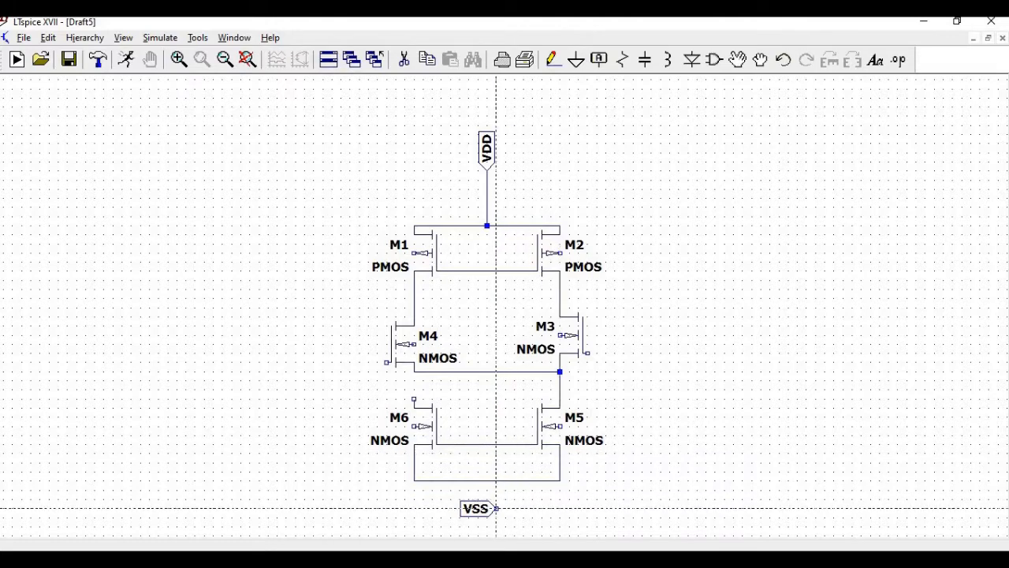
pyautogui.click(496, 509)
pyautogui.click(496, 479)
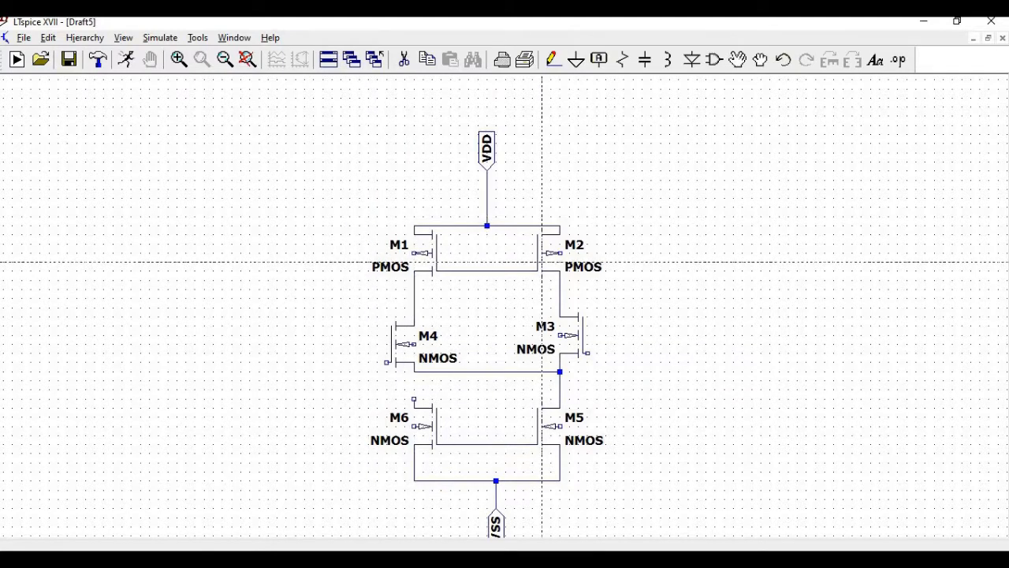
# Place a net label named V1 with port type Input to the left of M4.
pyautogui.click(599, 59)
pyautogui.write('V1')
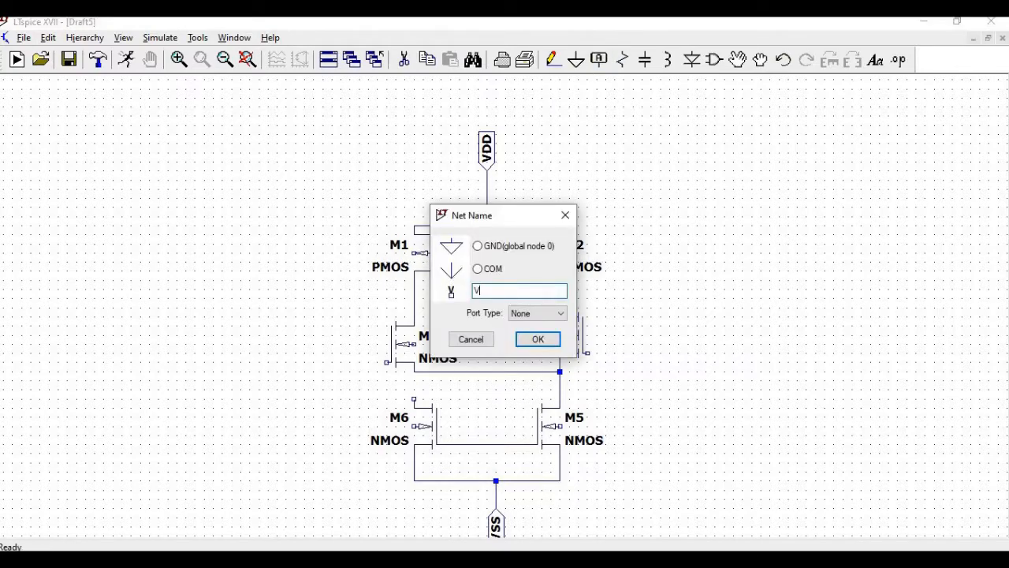
pyautogui.click(522, 316)
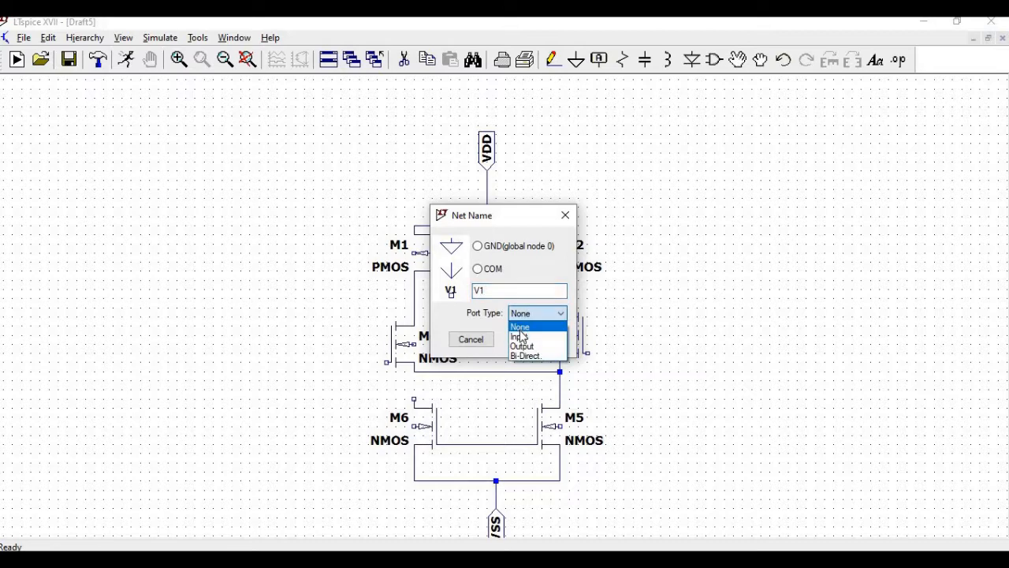
pyautogui.click(522, 334)
pyautogui.click(536, 340)
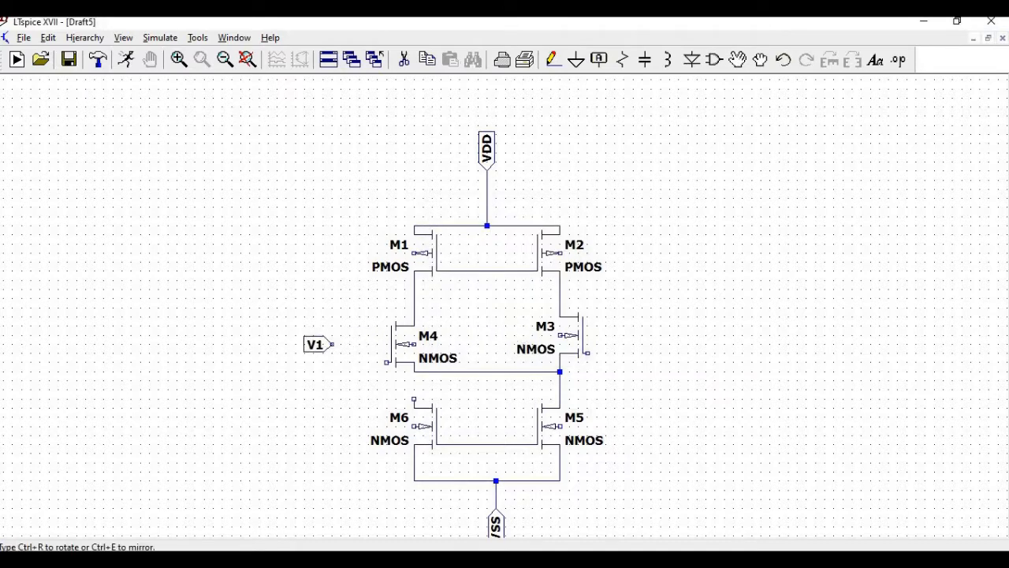
pyautogui.click(322, 345)
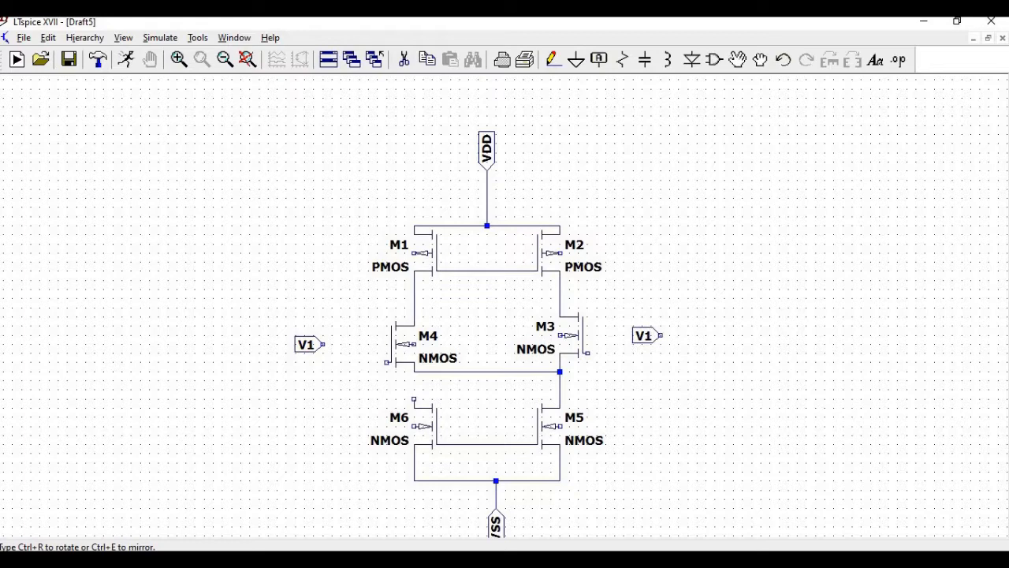
pyautogui.press('Escape')
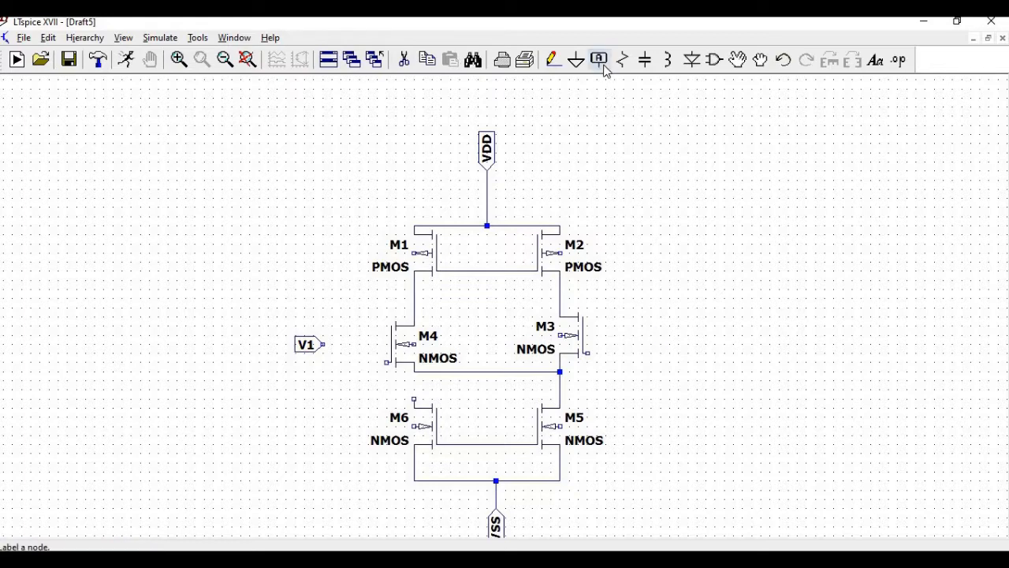
# Place a net label named V2 with port type Input to the right of M3.
pyautogui.click(598, 59)
pyautogui.write('V2')
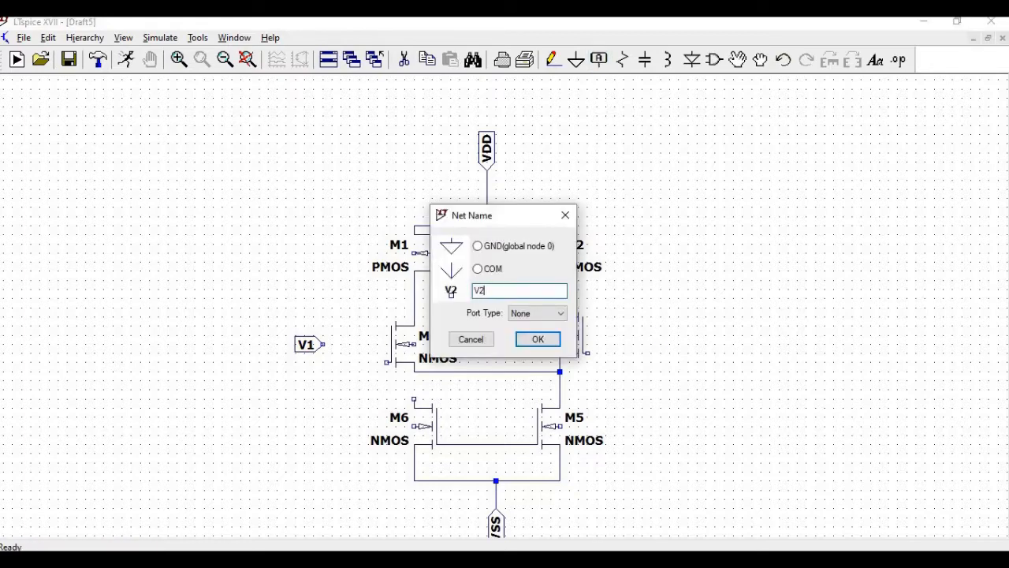
pyautogui.click(544, 316)
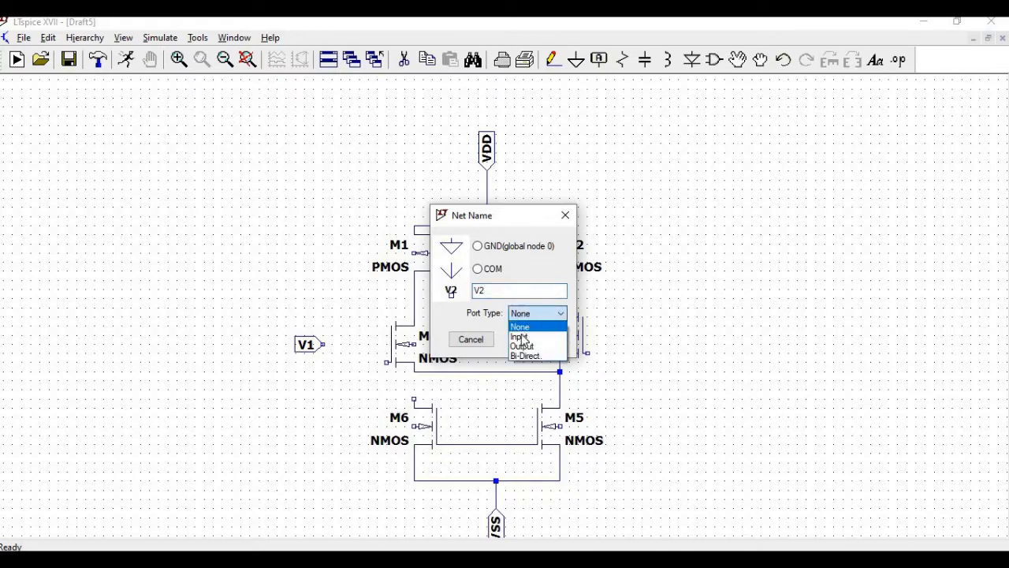
pyautogui.click(534, 333)
pyautogui.click(538, 339)
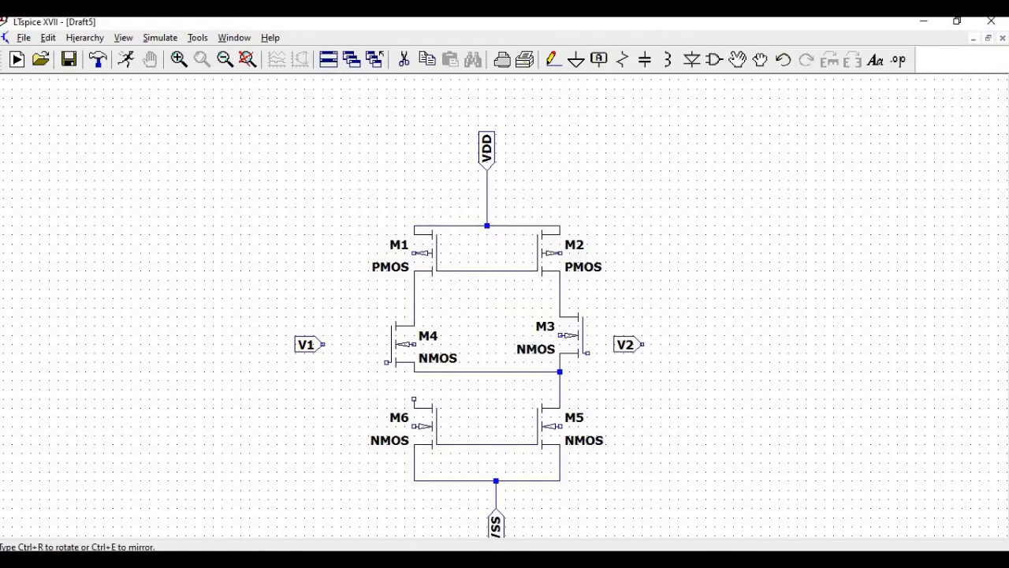
pyautogui.click(642, 344)
# Wire the V1 port to the gate of M4, deleting the overlong vertical wire segment drawn on the way.
pyautogui.click(554, 60)
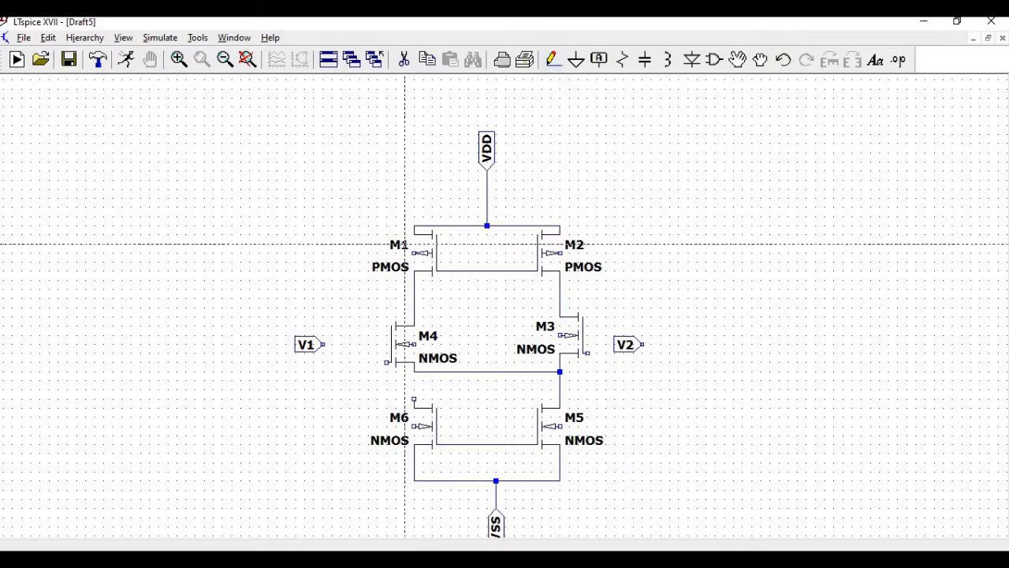
pyautogui.click(323, 344)
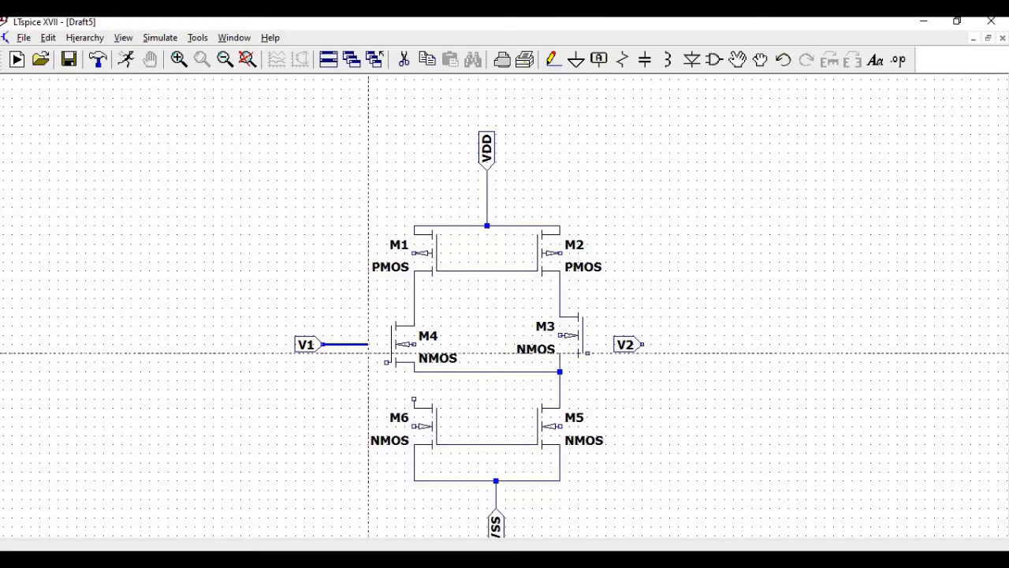
pyautogui.click(368, 347)
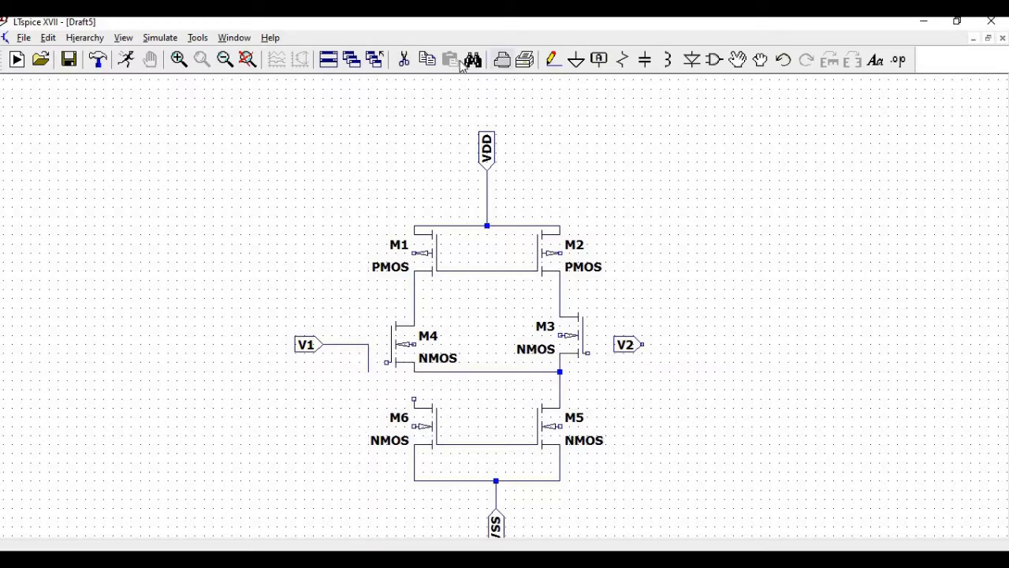
pyautogui.click(405, 60)
pyautogui.click(555, 58)
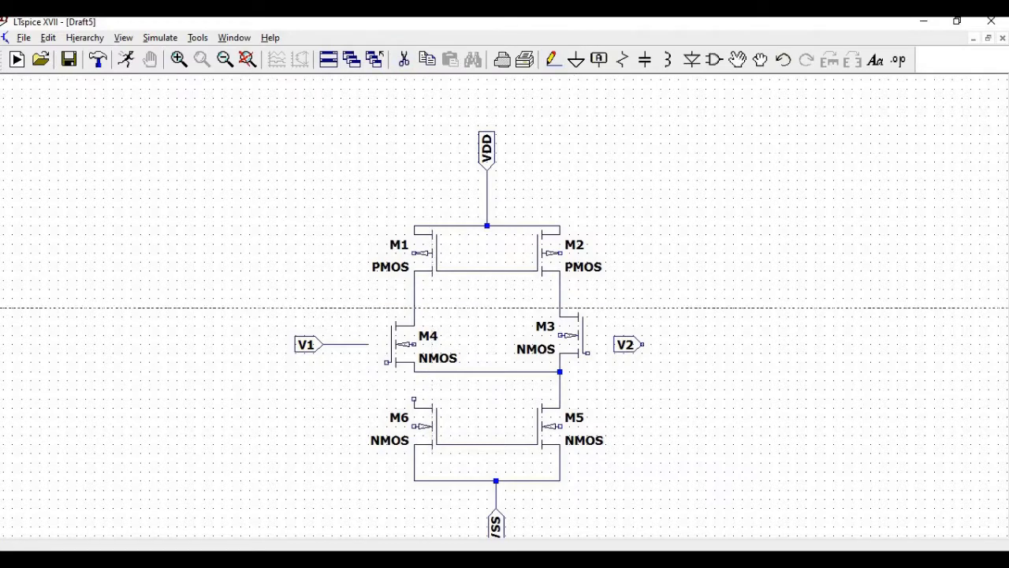
pyautogui.click(368, 344)
pyautogui.click(386, 362)
# Wire the V2 port to the gate of M3 with a short stepped connection.
pyautogui.click(642, 345)
pyautogui.rightClick(597, 345)
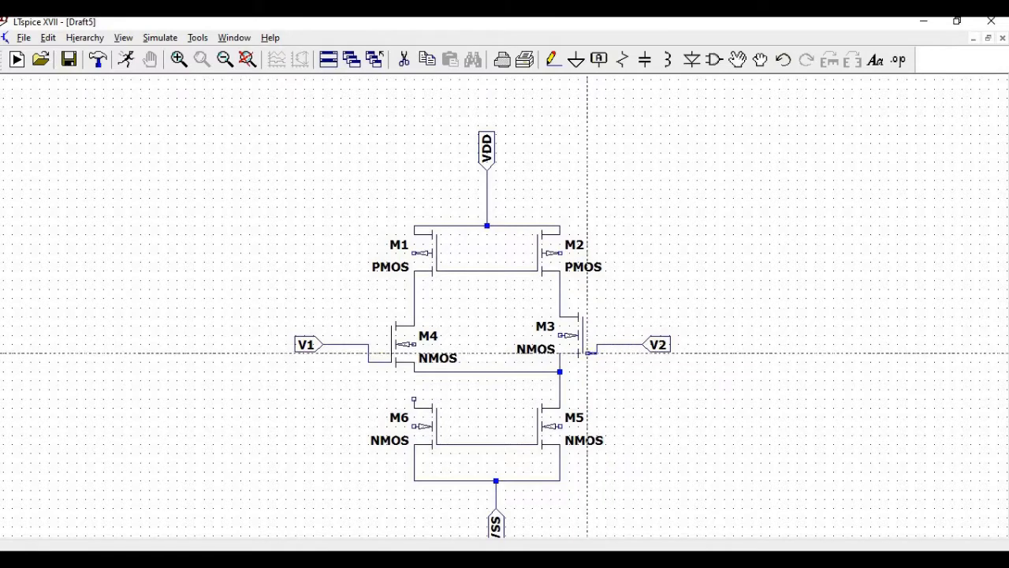
pyautogui.click(584, 353)
pyautogui.rightClick(585, 352)
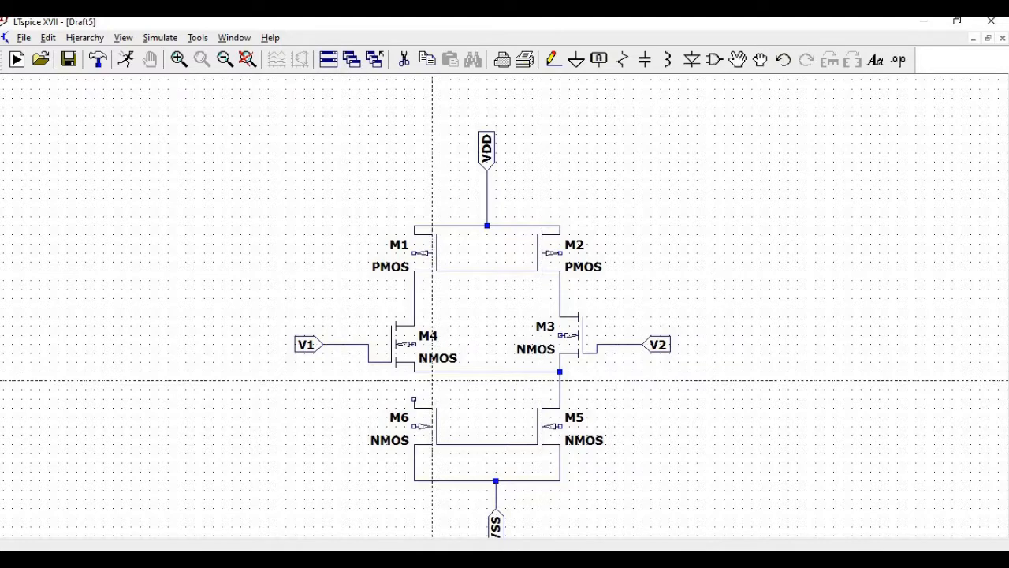
# Place a net label named IDC with port type Input to the left of M6's upper terminal.
pyautogui.click(599, 59)
pyautogui.write('IDC')
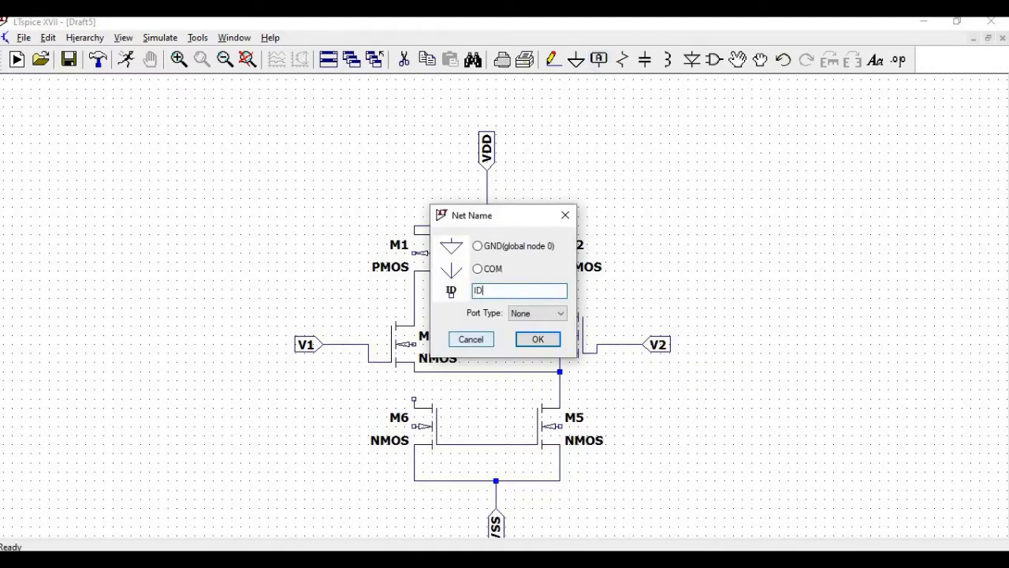
pyautogui.click(535, 313)
pyautogui.click(523, 338)
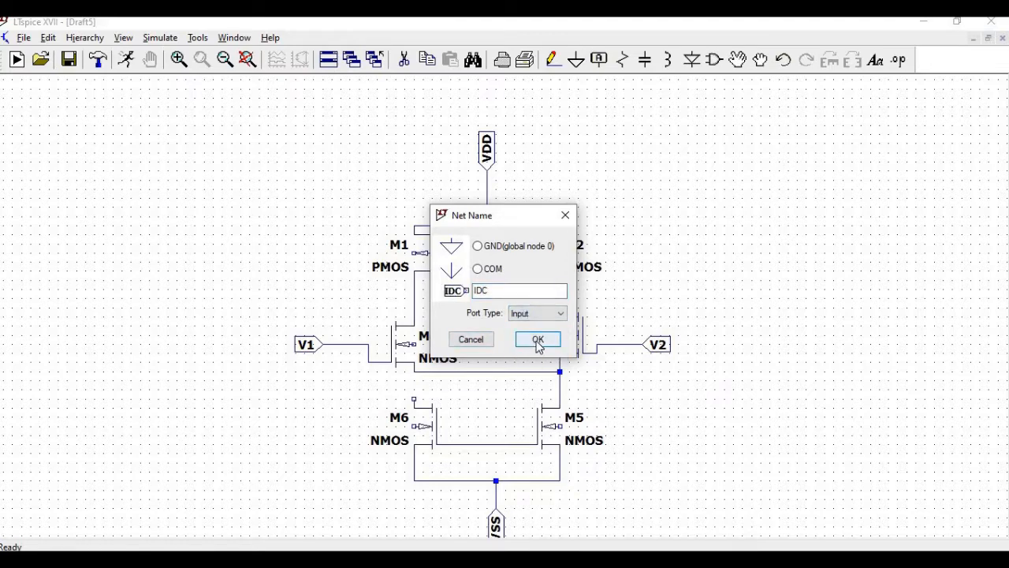
pyautogui.click(538, 339)
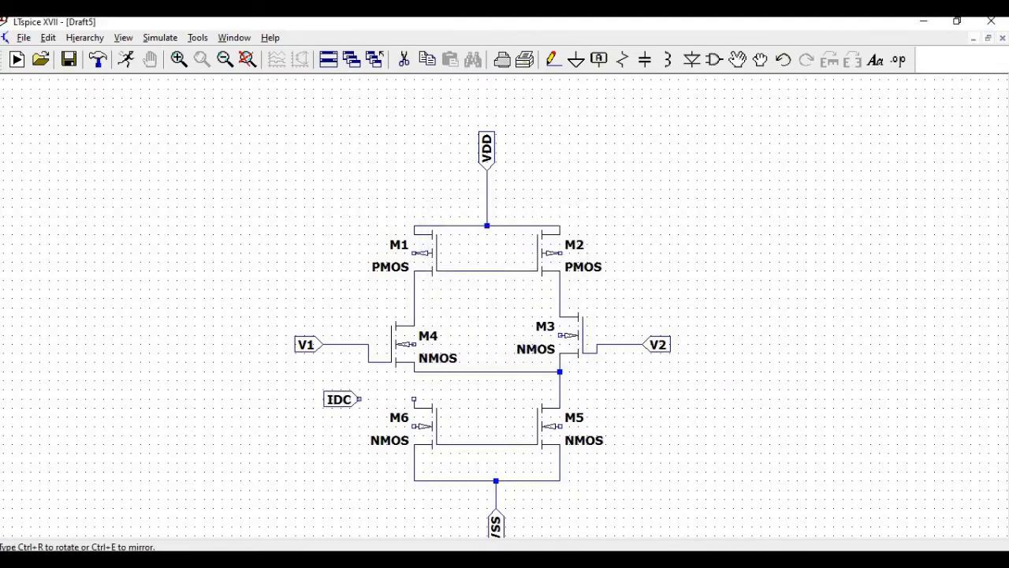
pyautogui.click(350, 399)
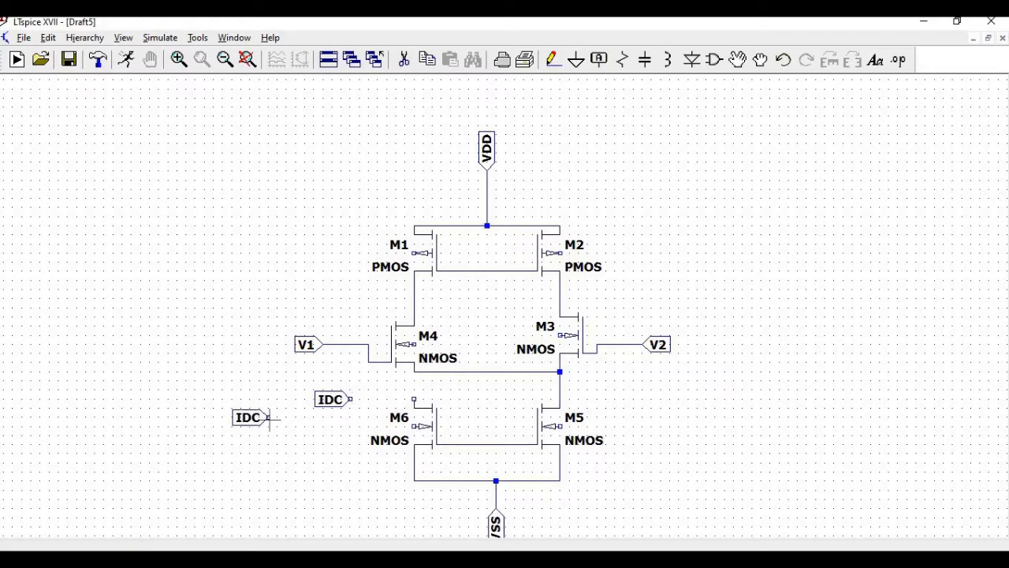
pyautogui.press('Escape')
# Wire the IDC port to M6's upper terminal and continue the wire to the gate line shared by M6 and M5.
pyautogui.click(553, 61)
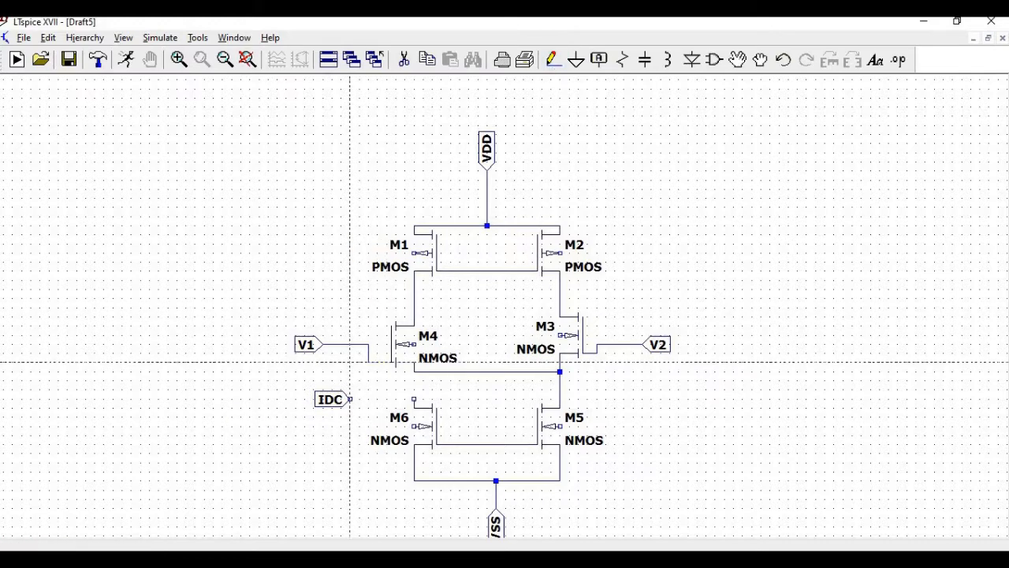
pyautogui.click(350, 399)
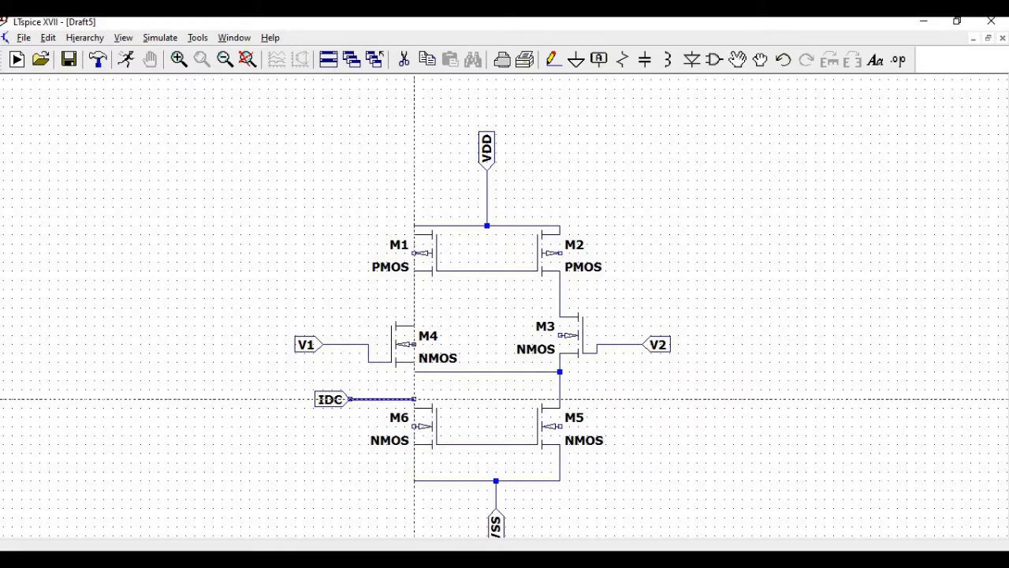
pyautogui.click(414, 399)
pyautogui.click(414, 399)
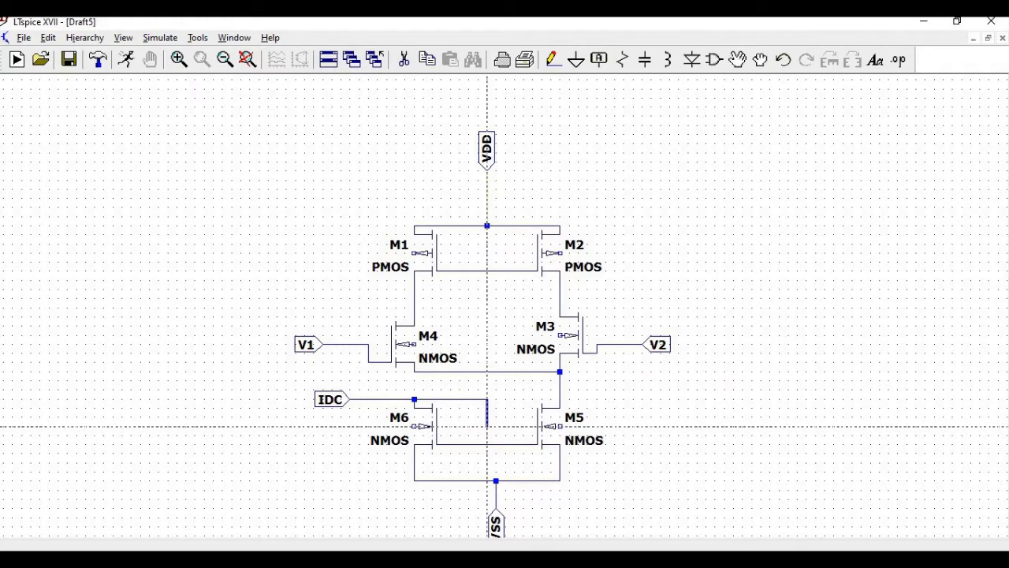
pyautogui.click(488, 444)
# Wire the body terminals of M6 and M5 around the outside to their own lower terminals on the VSS side.
pyautogui.click(414, 426)
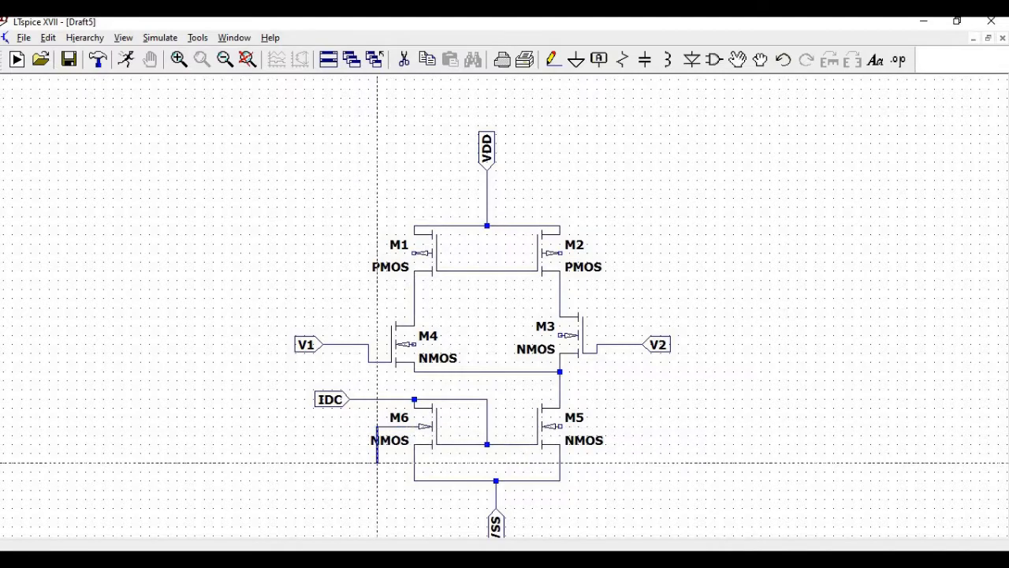
pyautogui.click(377, 464)
pyautogui.click(413, 464)
pyautogui.click(562, 426)
pyautogui.click(605, 464)
pyautogui.click(560, 463)
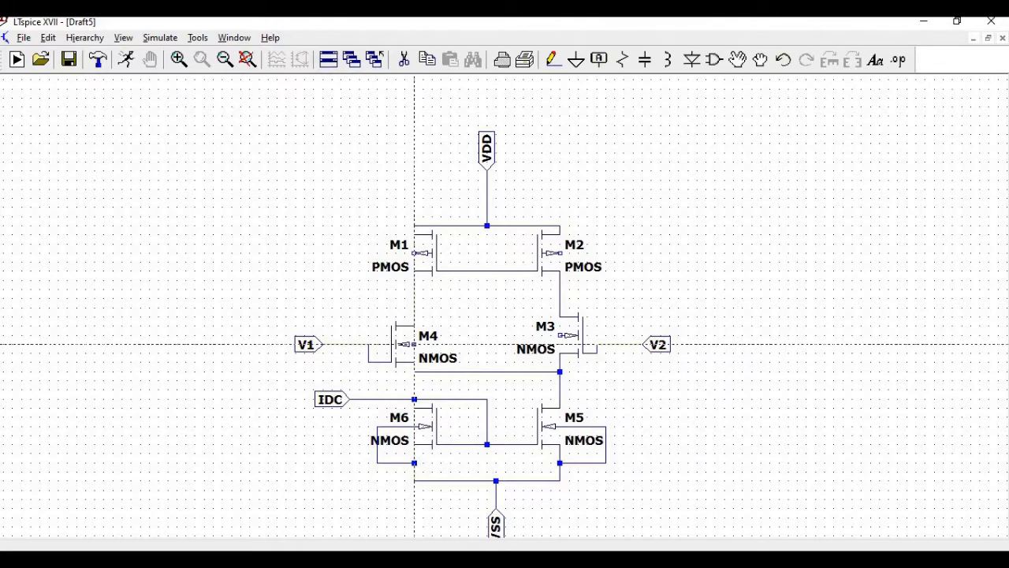
# Wire the body terminal of M4 to the body terminal of M3 with a stepped connection.
pyautogui.click(415, 344)
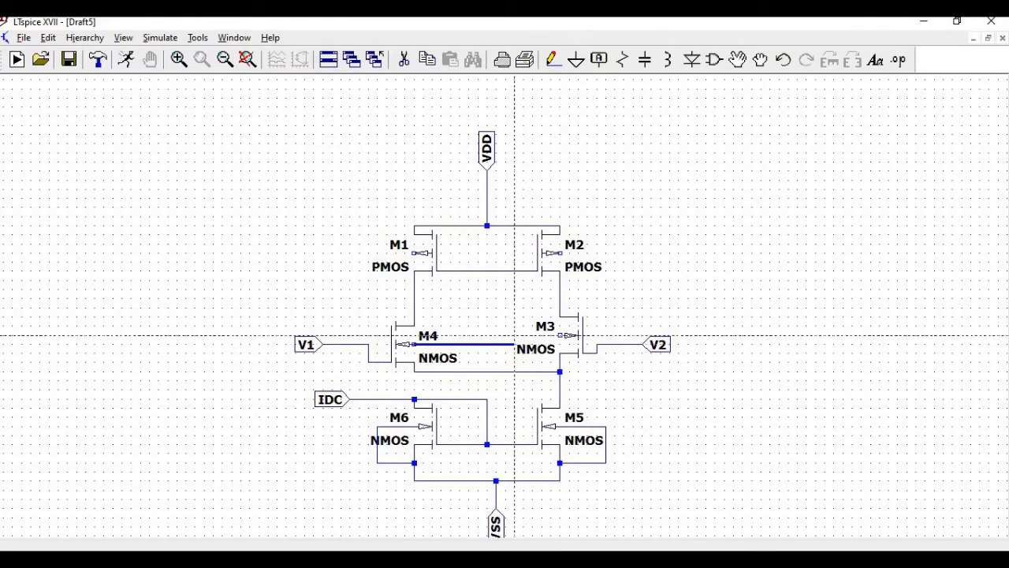
pyautogui.click(515, 335)
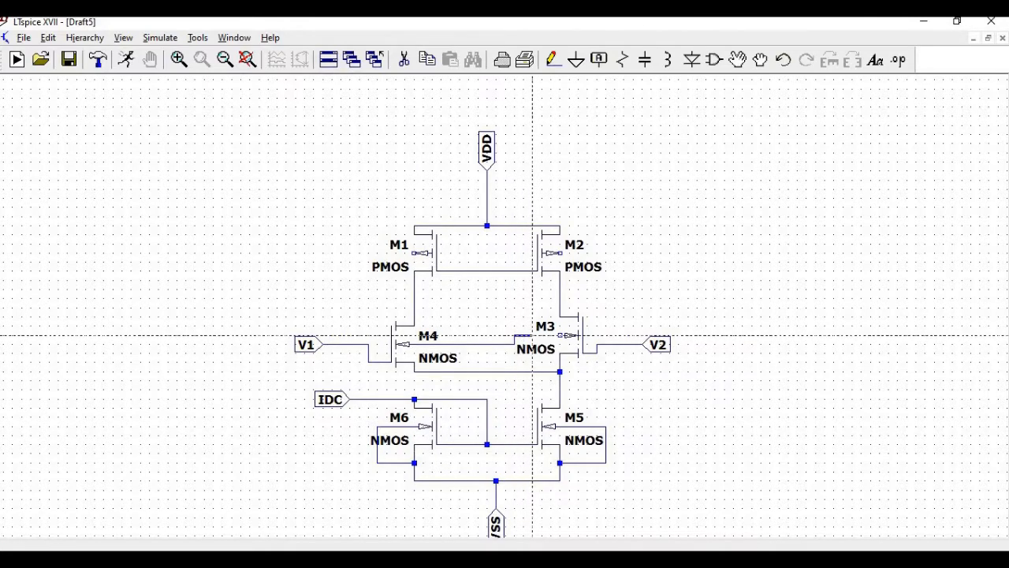
pyautogui.click(560, 335)
# Place a net label named VSS on the wire joining the bodies of M4 and M3.
pyautogui.click(598, 59)
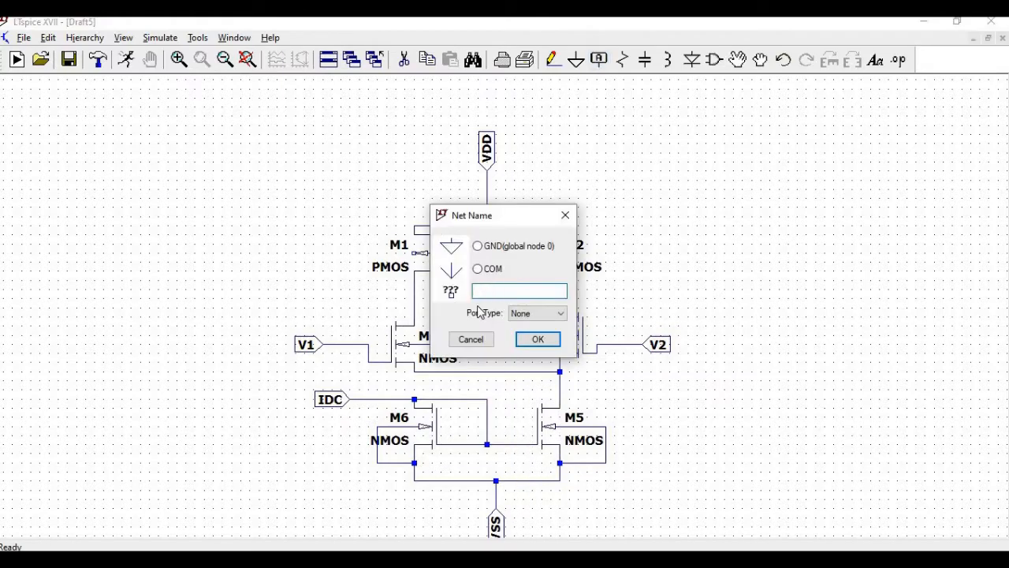
pyautogui.write('VSS')
pyautogui.click(525, 339)
pyautogui.click(477, 344)
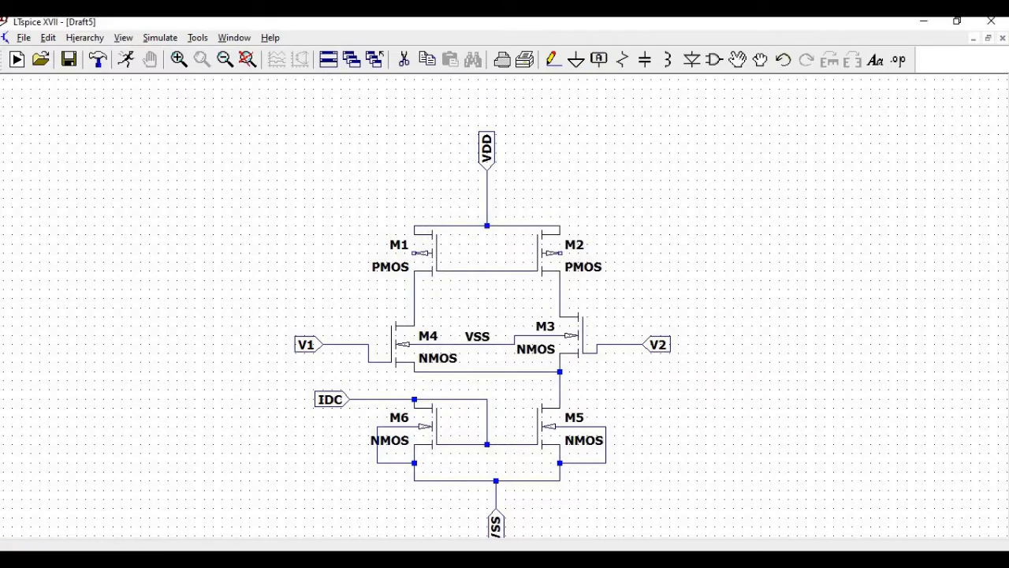
pyautogui.press('Escape')
# Wire the body terminals of M2 and M1 around the outside to the ends of the VDD line above them.
pyautogui.click(554, 59)
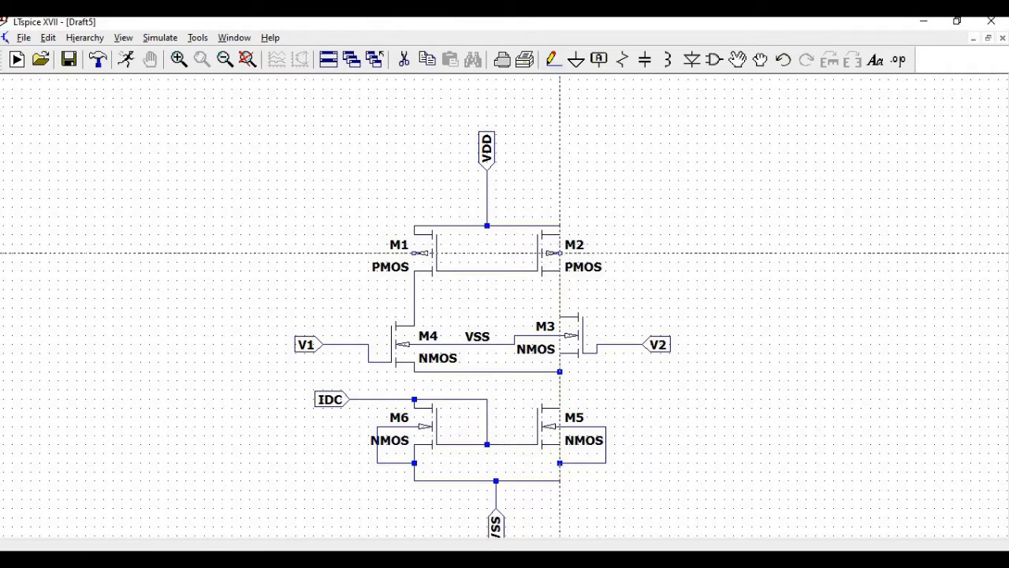
pyautogui.click(560, 253)
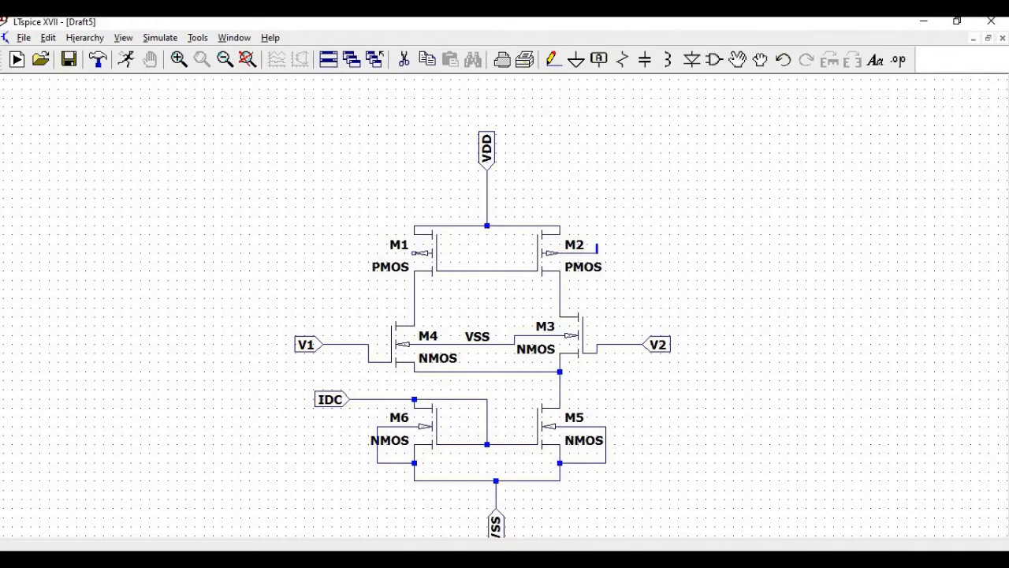
pyautogui.click(596, 227)
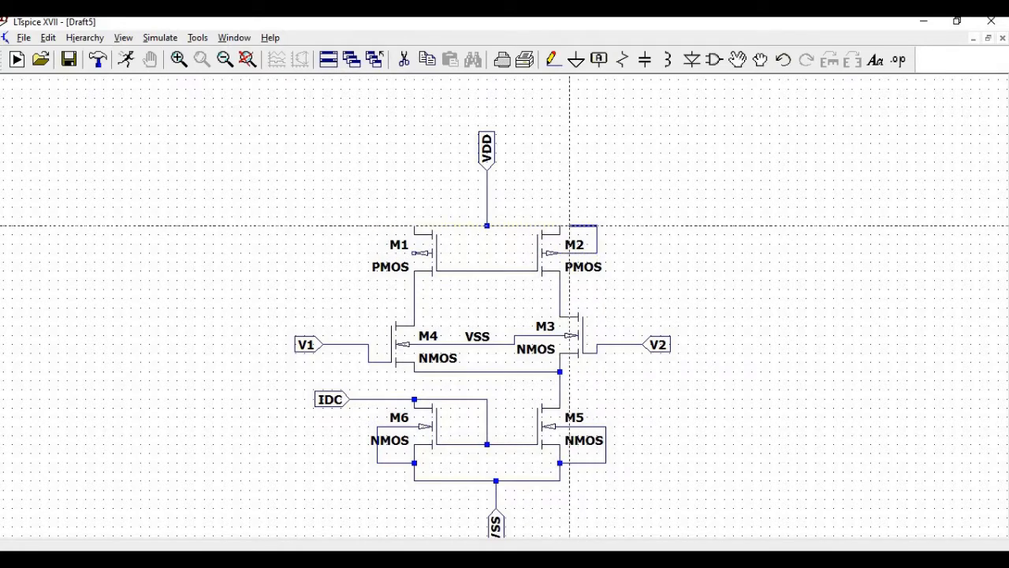
pyautogui.click(560, 227)
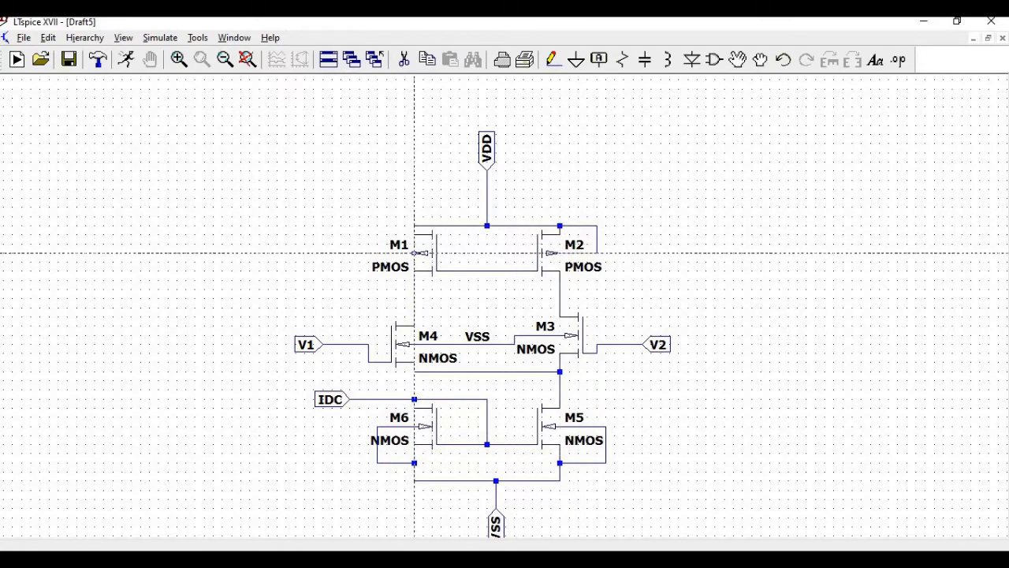
pyautogui.click(415, 253)
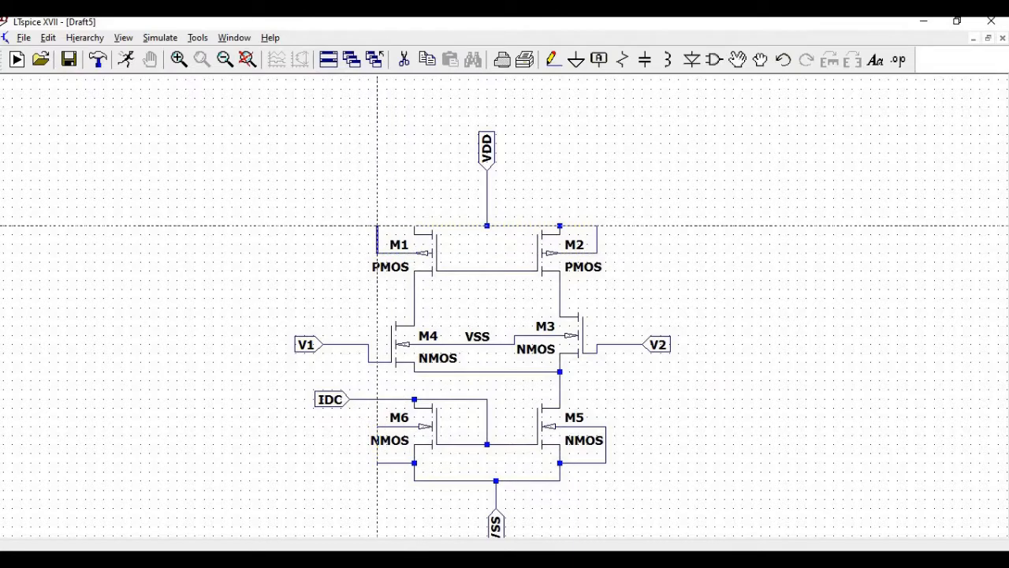
pyautogui.click(377, 227)
pyautogui.click(415, 227)
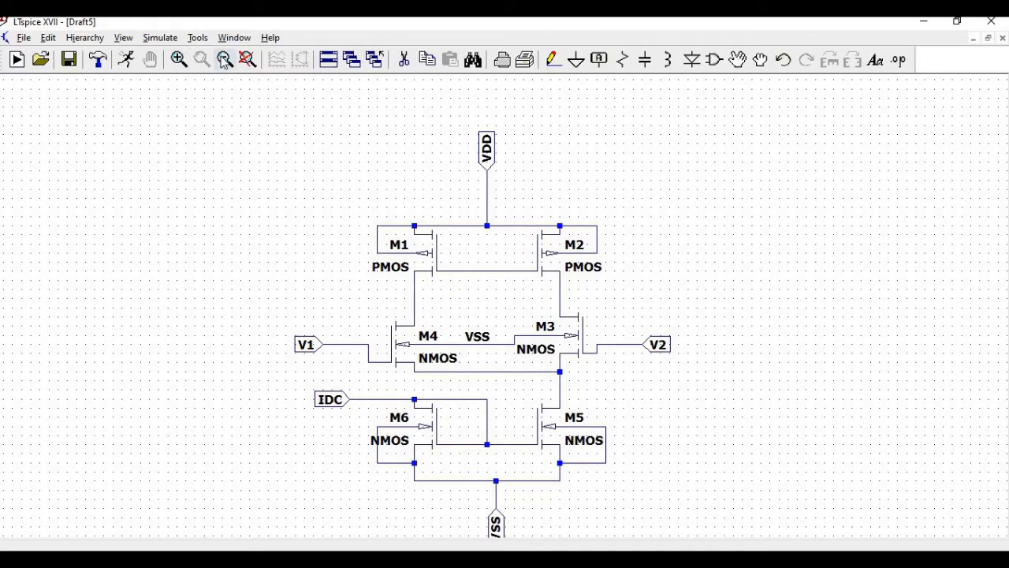
# Place a single pmos4 transistor well to the right of M2 as the second-stage PMOS.
pyautogui.click(224, 61)
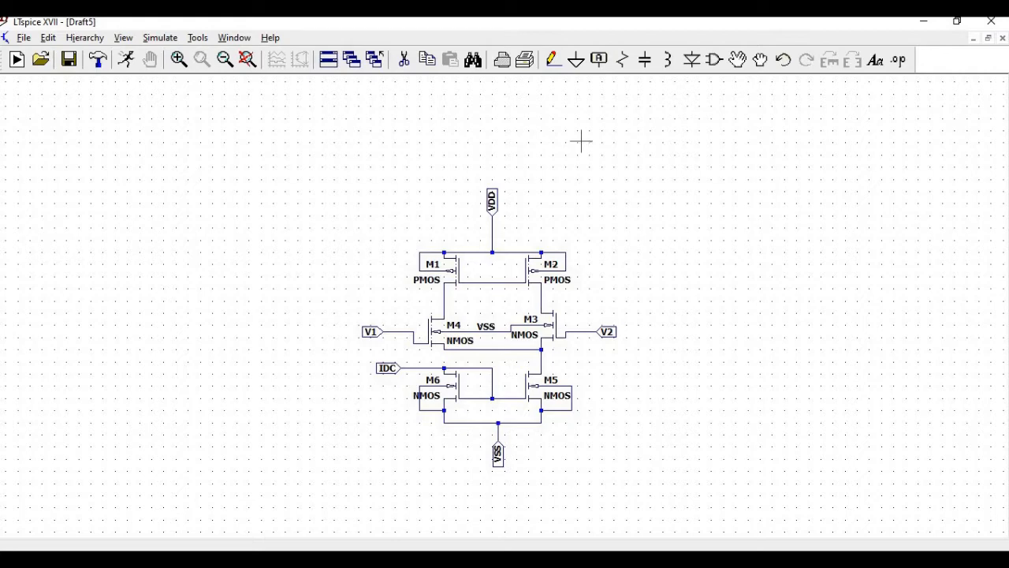
pyautogui.click(715, 68)
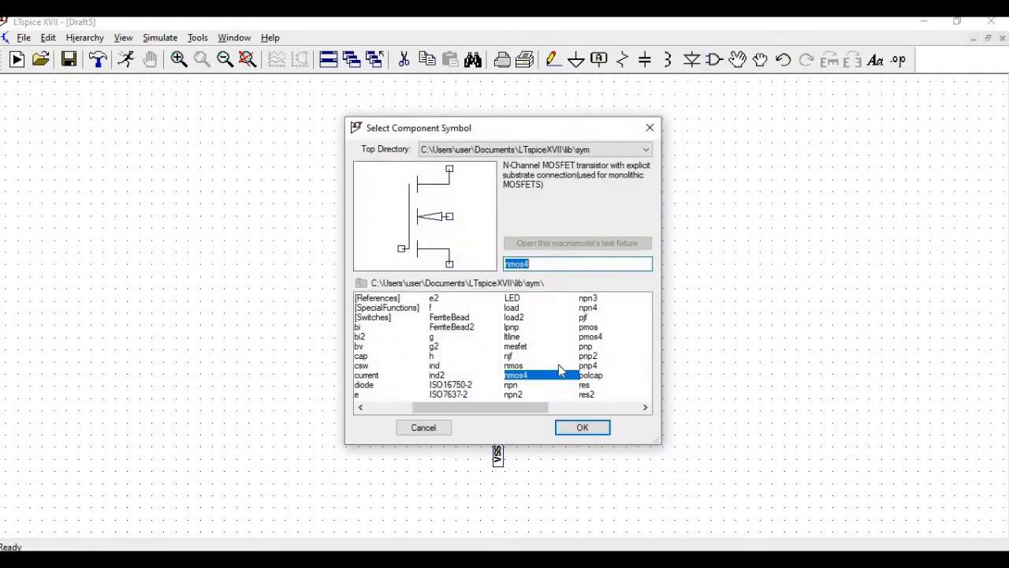
pyautogui.click(598, 339)
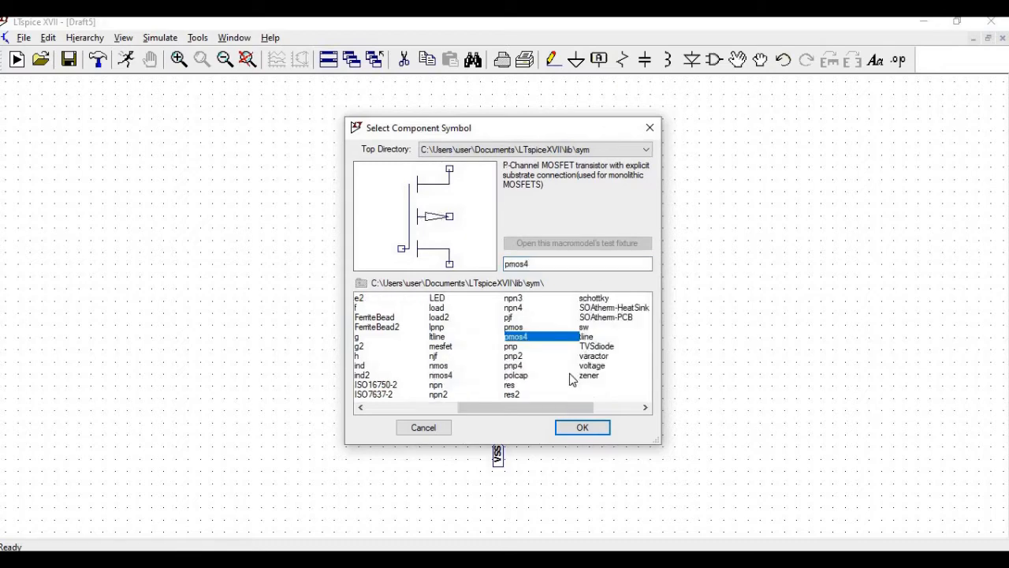
pyautogui.click(582, 428)
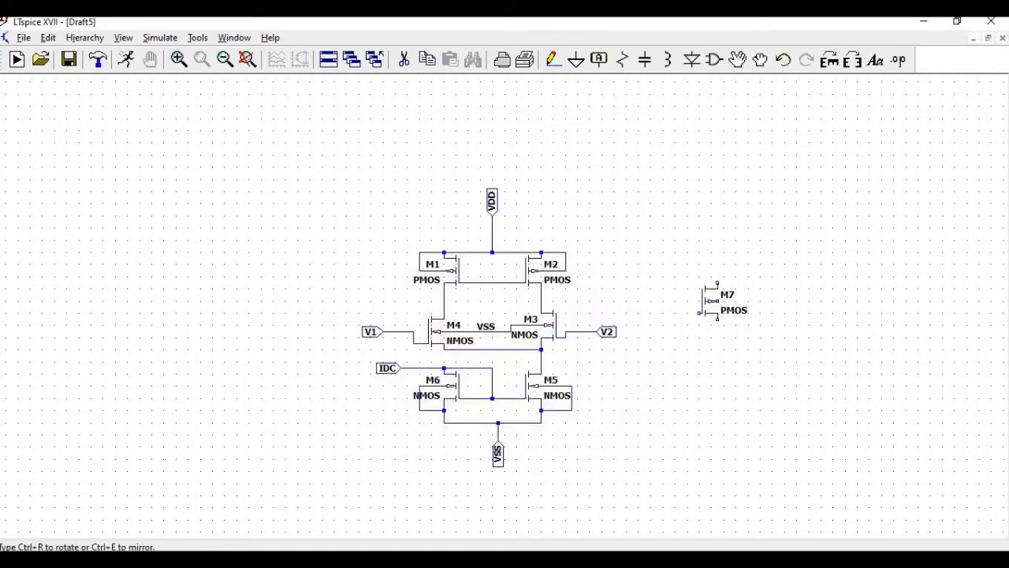
pyautogui.click(712, 294)
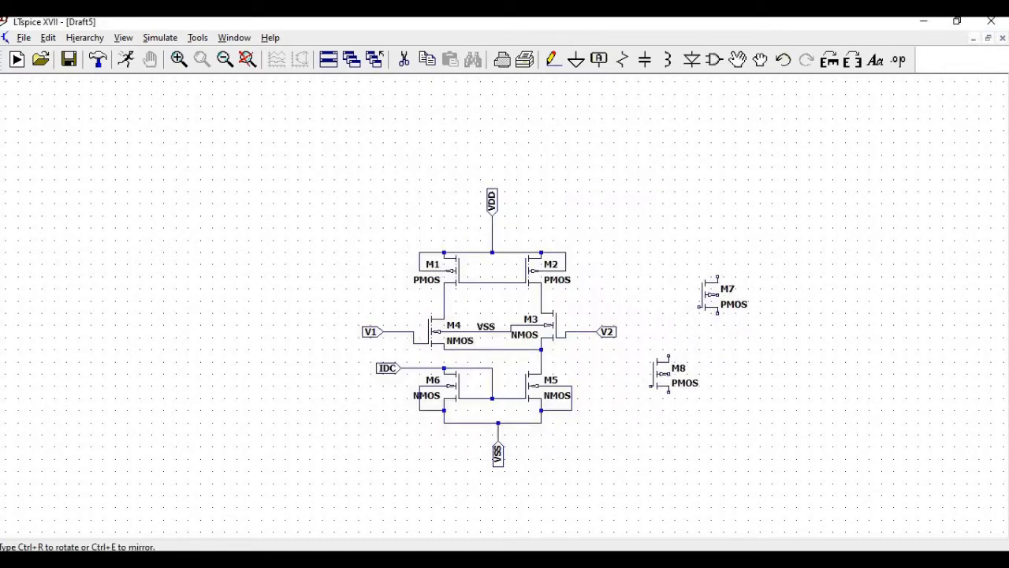
pyautogui.press('Escape')
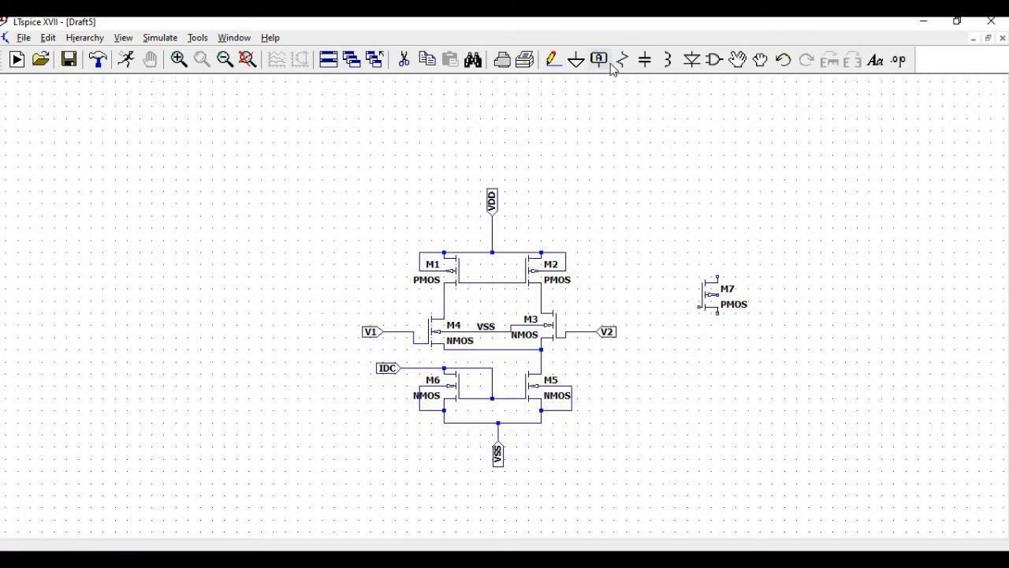
# Place a single nmos4 transistor directly below M7, aligned with its terminals.
pyautogui.click(713, 63)
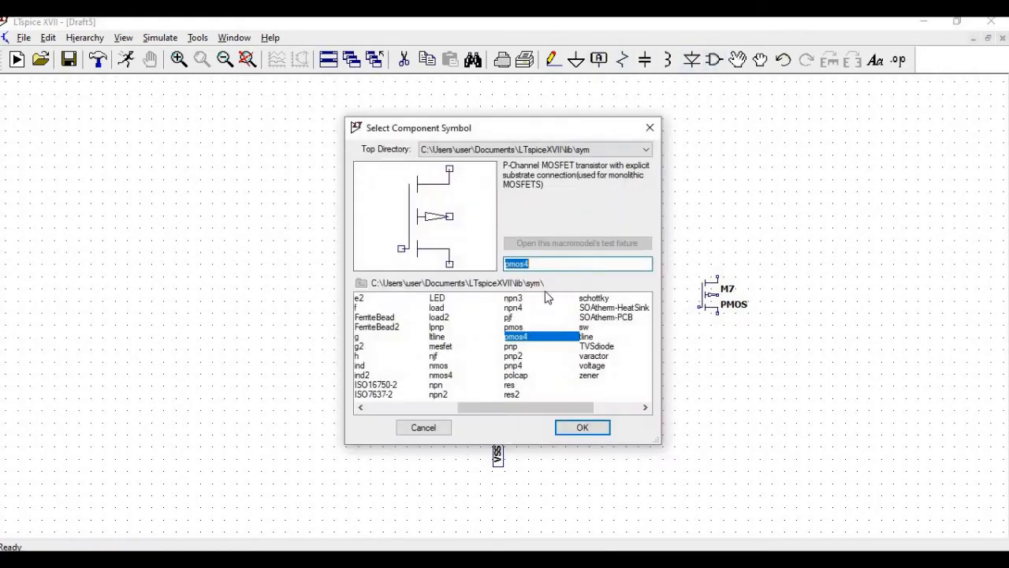
pyautogui.click(441, 375)
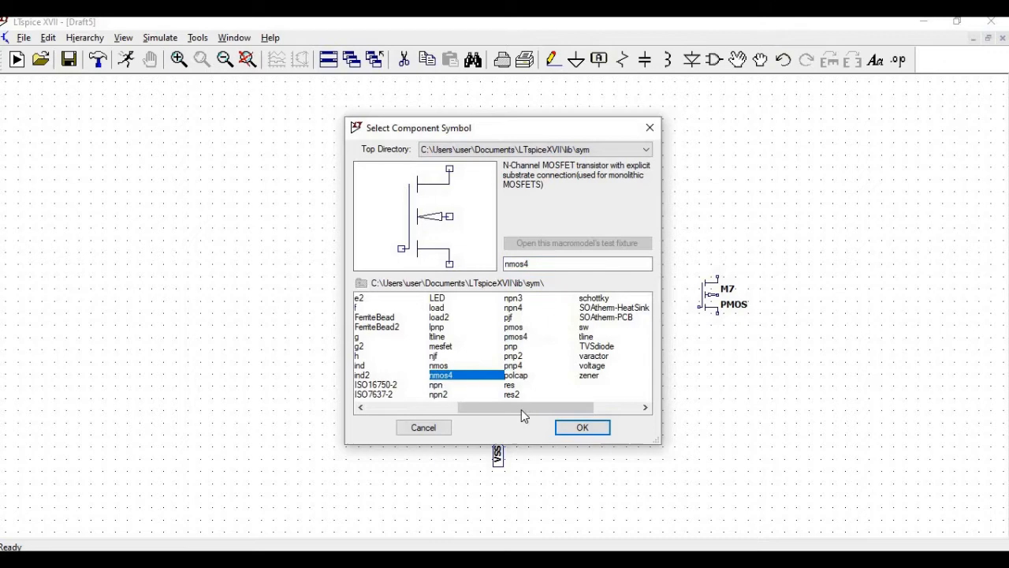
pyautogui.click(582, 427)
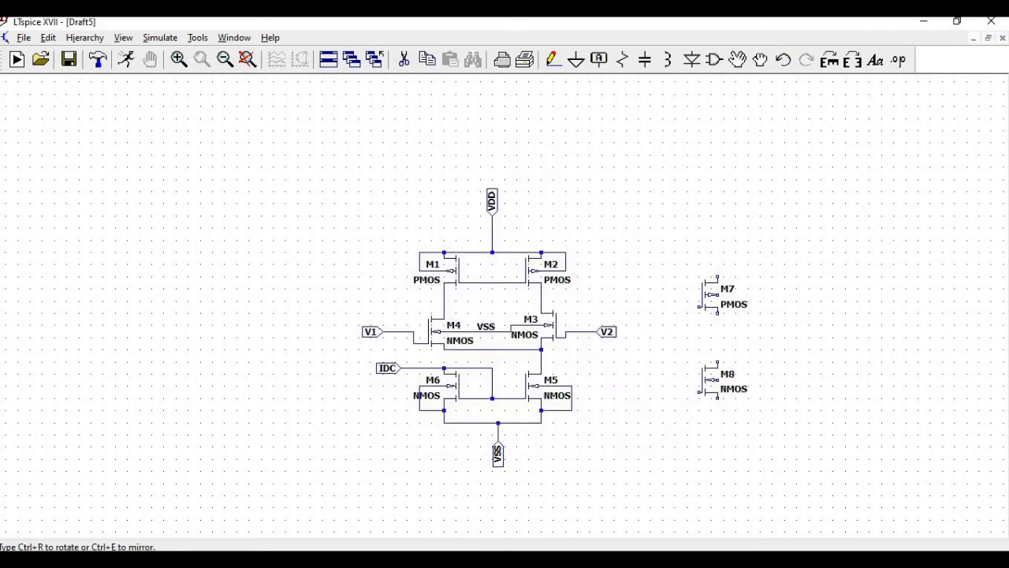
pyautogui.click(713, 374)
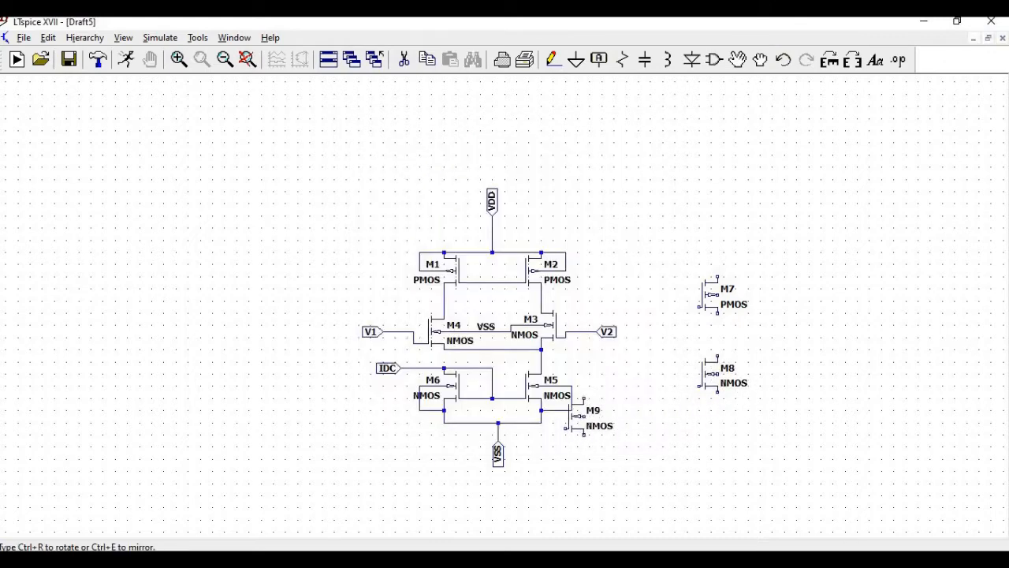
pyautogui.press('Escape')
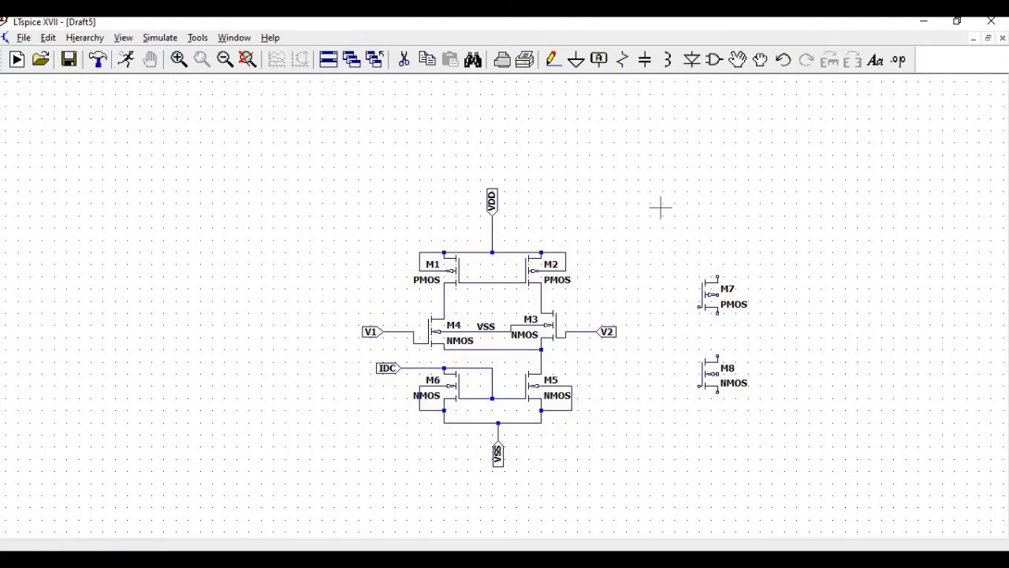
# Wire the gate line shared by M1 and M2 to the node between M1 and M4.
pyautogui.click(554, 62)
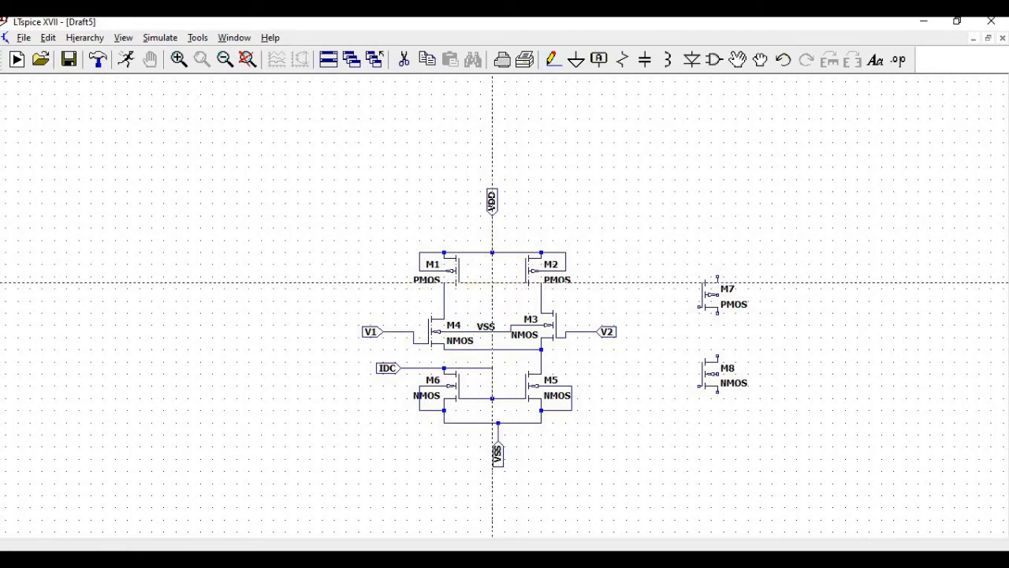
pyautogui.click(493, 282)
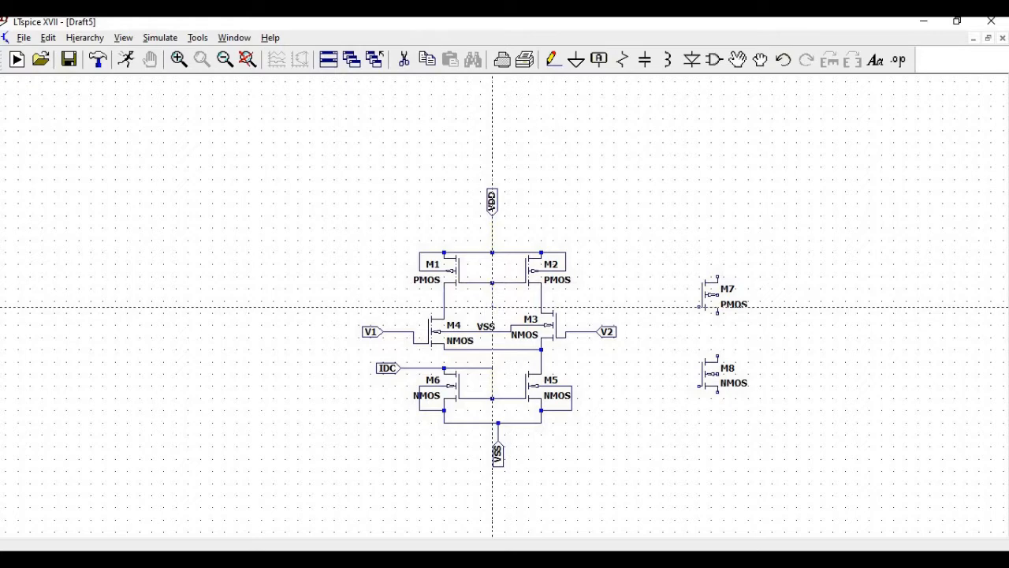
pyautogui.click(444, 307)
# Wire the VDD line to M7's upper terminal and connect M7's lower terminal to M8's upper terminal.
pyautogui.click(492, 234)
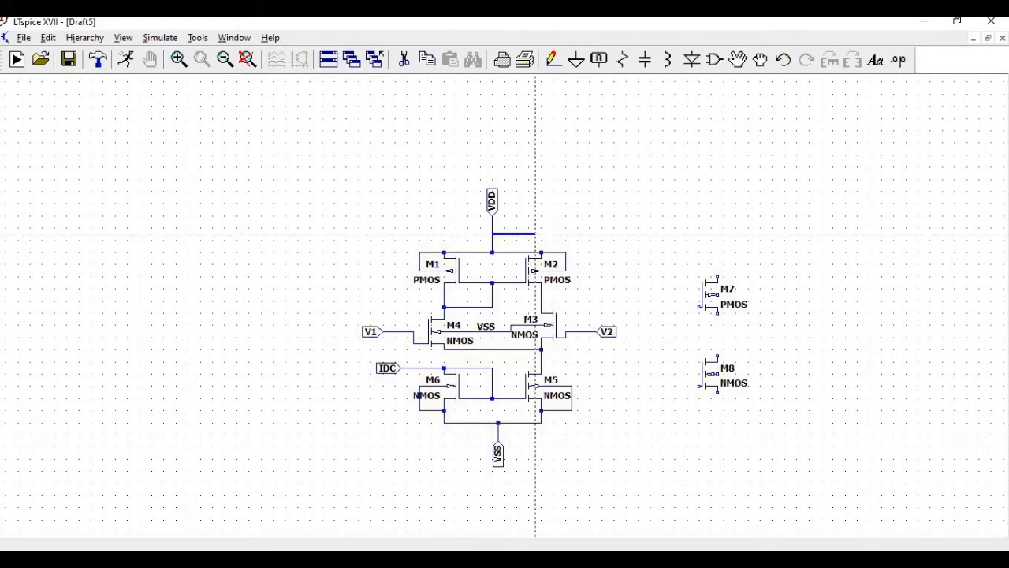
pyautogui.click(718, 234)
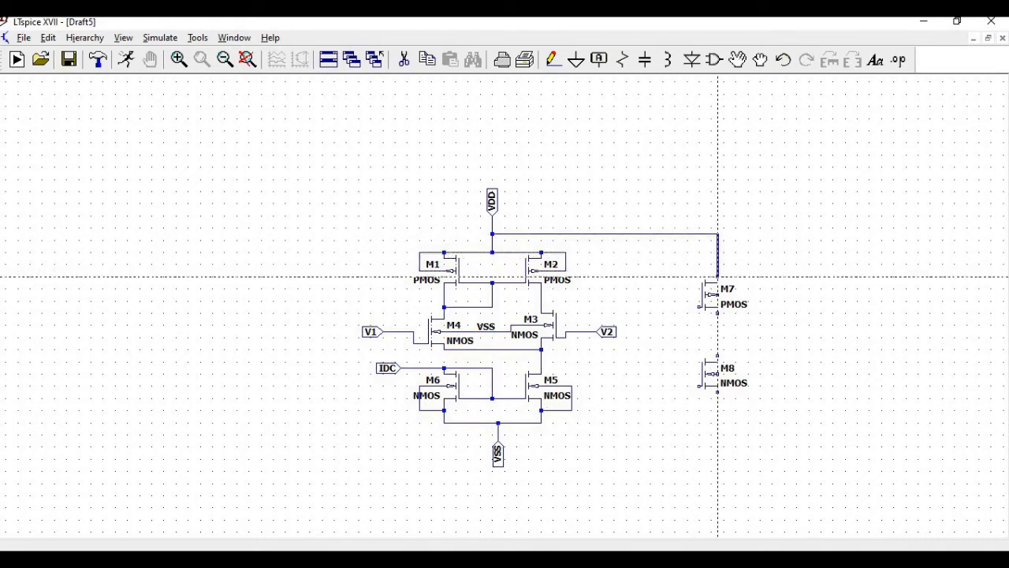
pyautogui.click(717, 277)
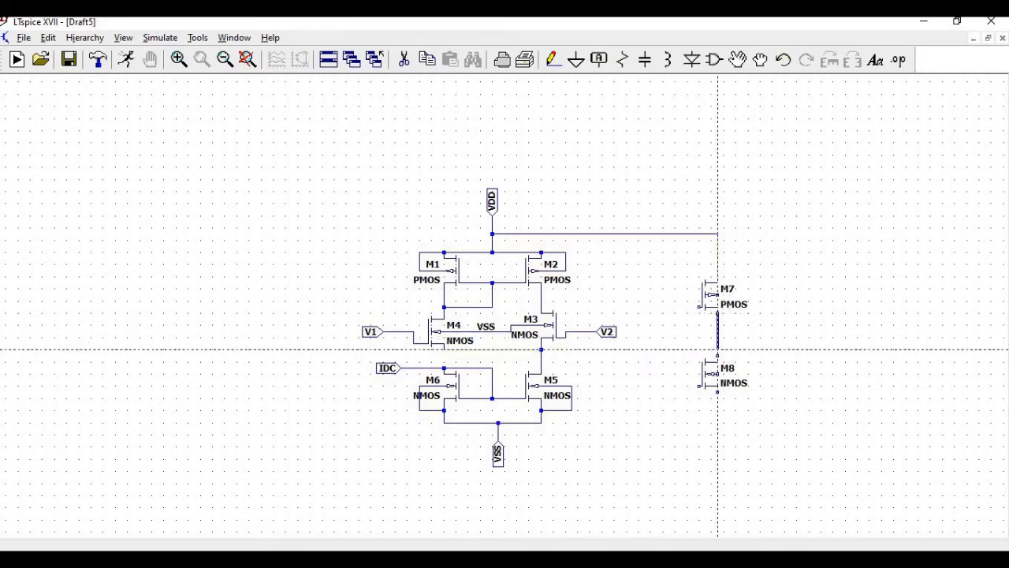
pyautogui.click(717, 392)
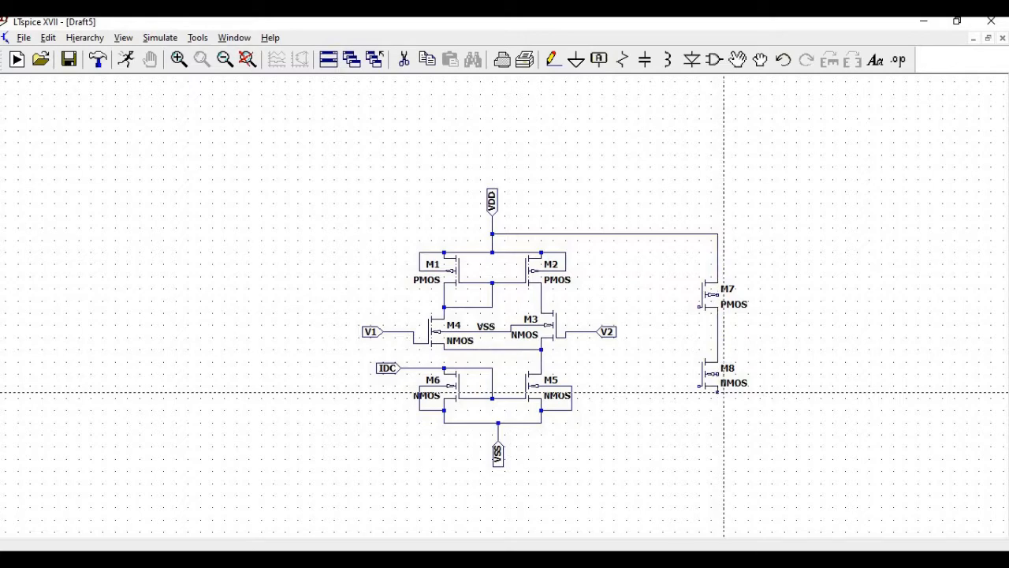
pyautogui.press('Escape')
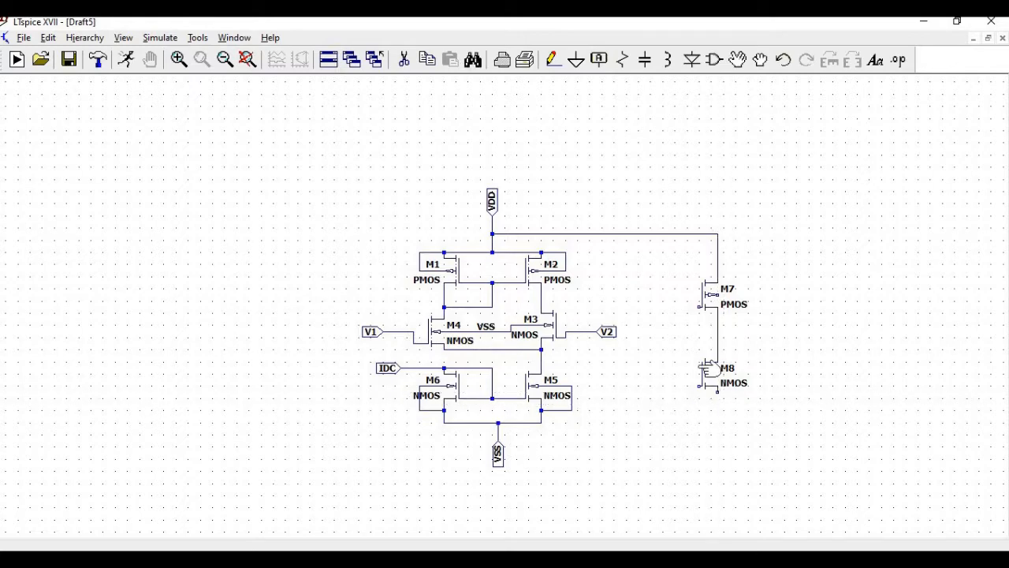
# Wire M8's lower terminal to the VSS line at M5's lower terminal.
pyautogui.click(554, 60)
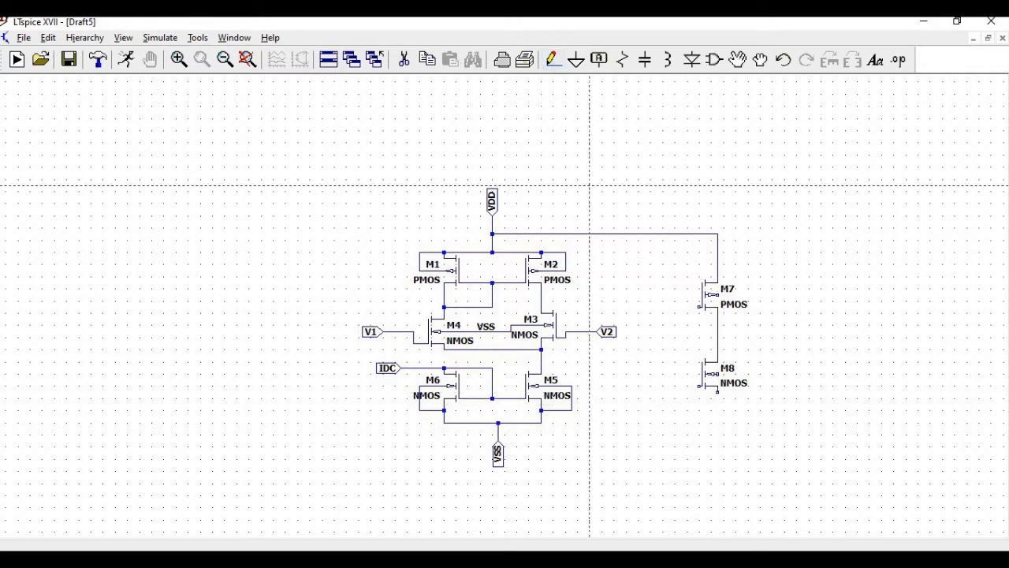
pyautogui.click(718, 392)
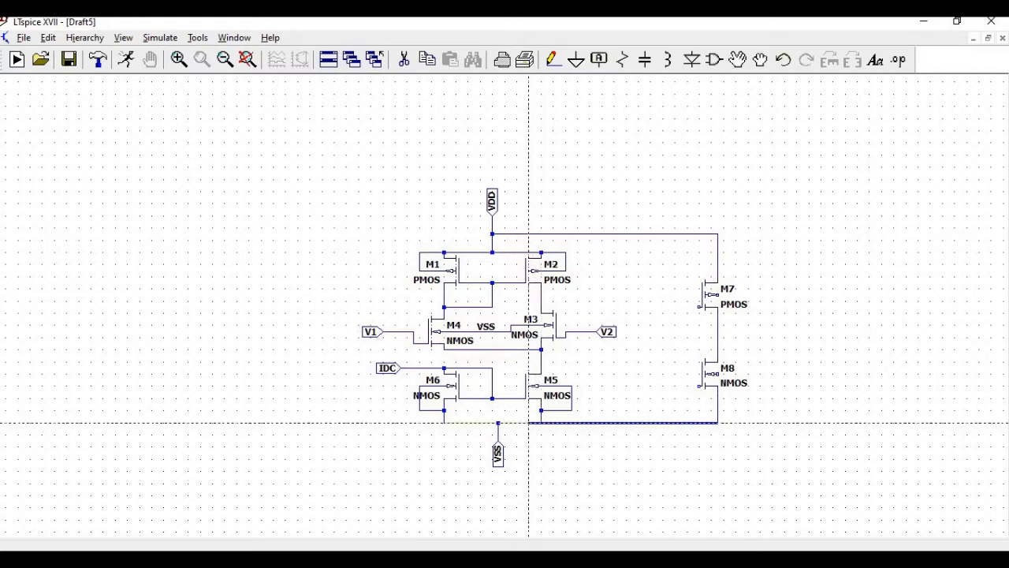
pyautogui.click(541, 423)
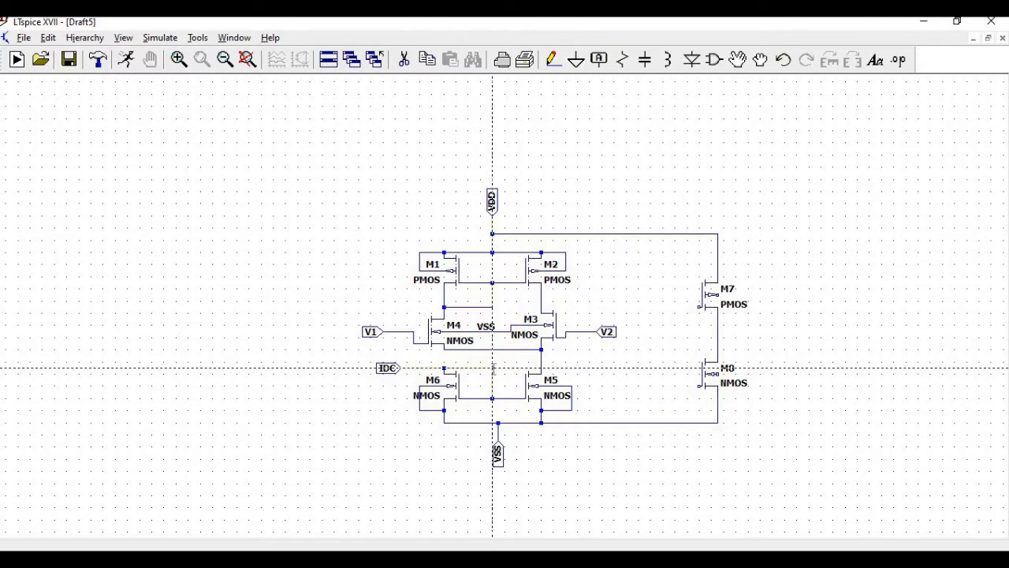
pyautogui.press('Escape')
# Wire M8's gate terminal across and up to the IDC line's corner above the M5–M6 gate connection.
pyautogui.click(552, 60)
pyautogui.click(699, 387)
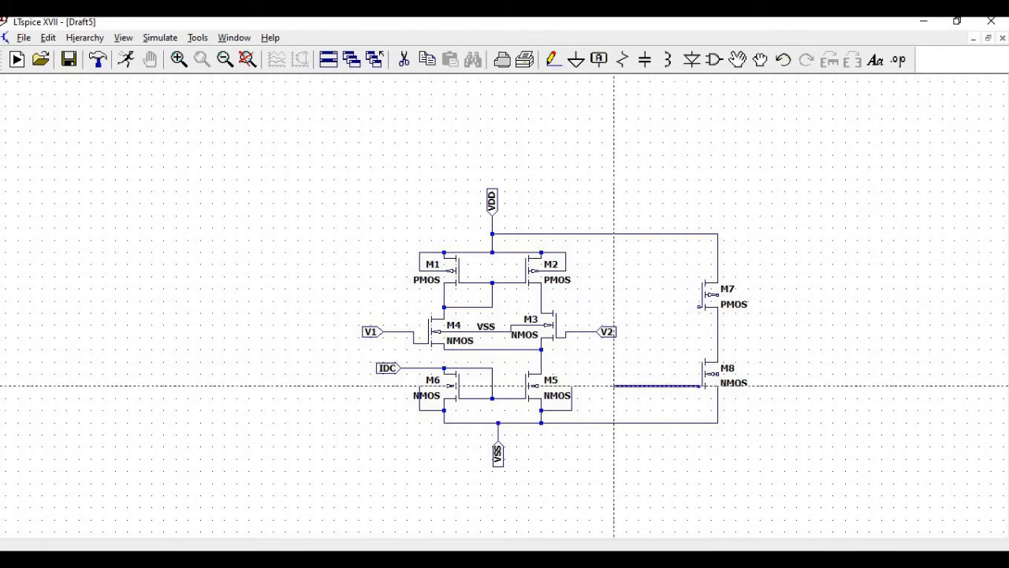
pyautogui.click(615, 386)
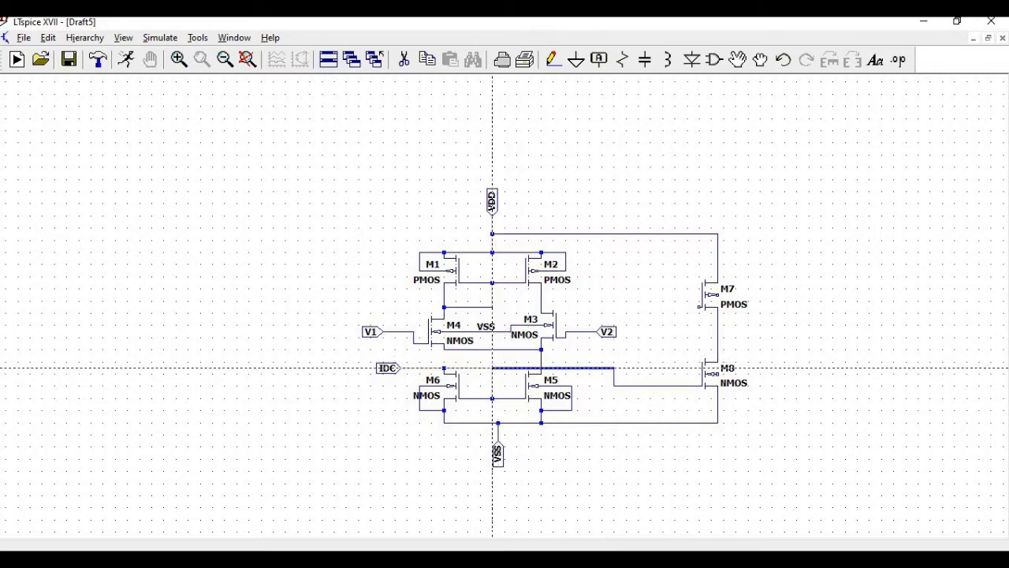
pyautogui.click(493, 368)
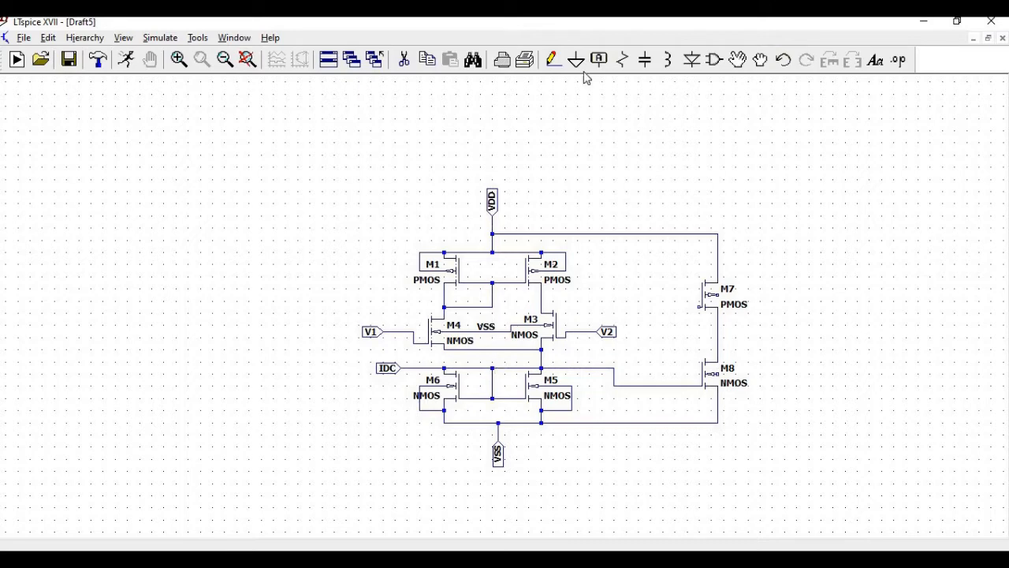
# Delete the horizontal wire segments running from the IDC corner through M5's upper terminal to the M8 gate wire.
pyautogui.click(404, 59)
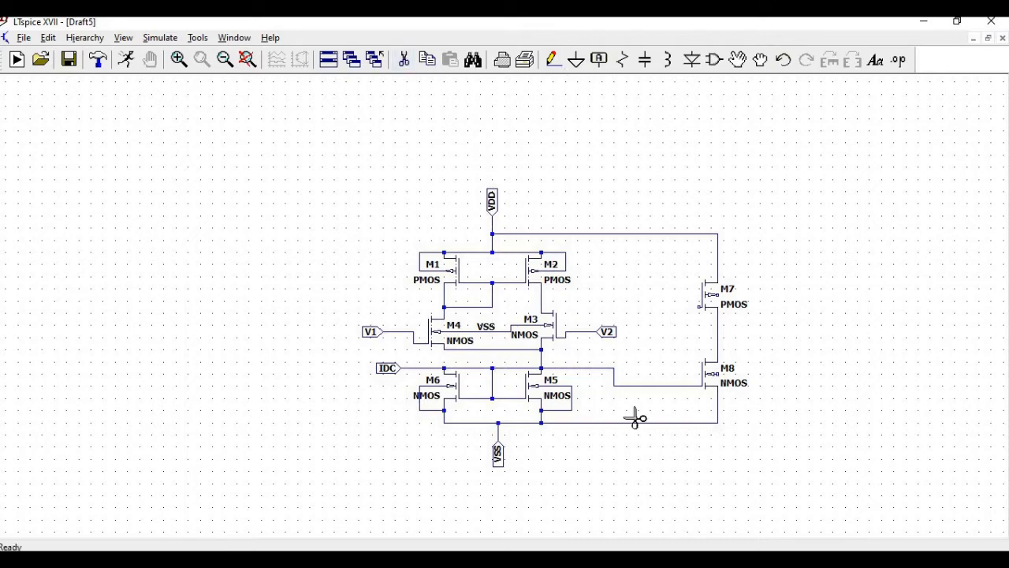
pyautogui.click(588, 367)
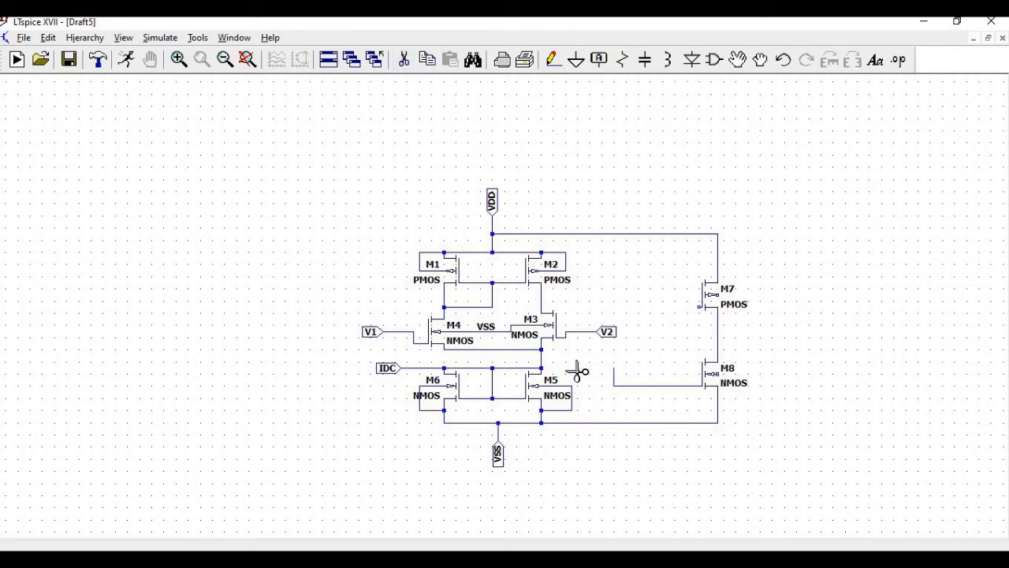
pyautogui.click(513, 368)
# Reconnect the IDC corner to M8's gate wire with a horizontal run slightly above M5's upper terminal.
pyautogui.click(554, 67)
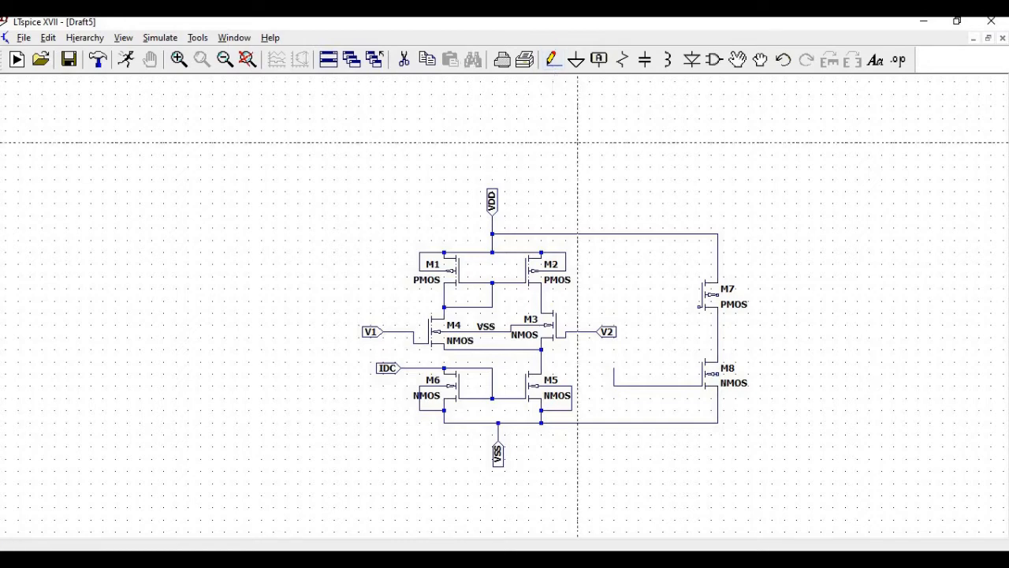
pyautogui.click(614, 367)
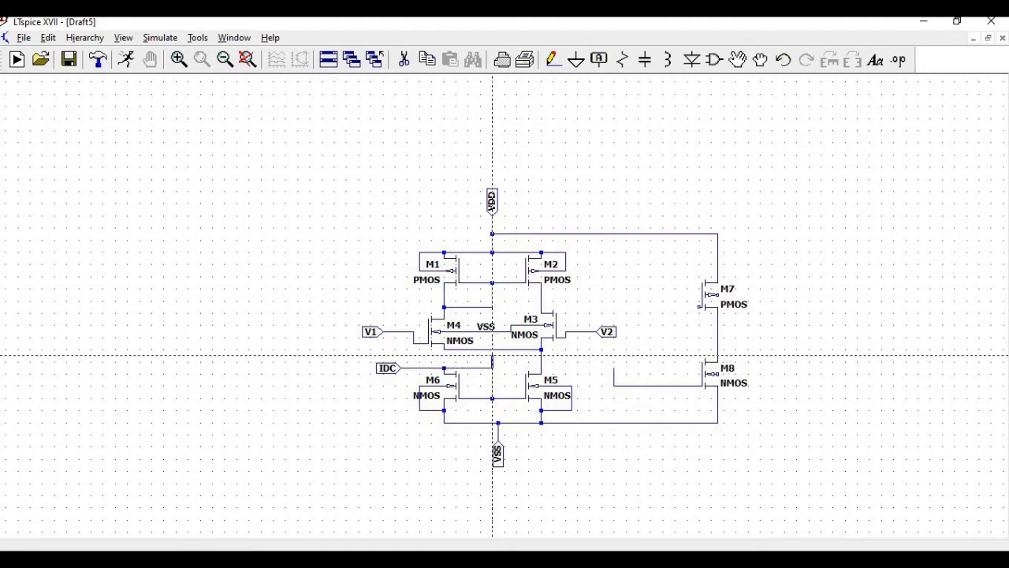
pyautogui.click(493, 363)
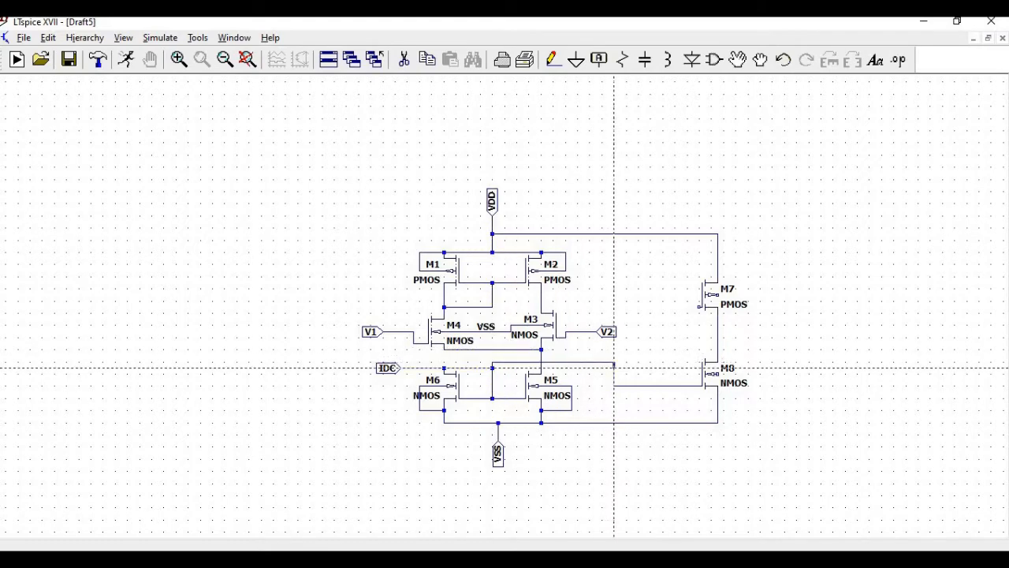
pyautogui.click(614, 385)
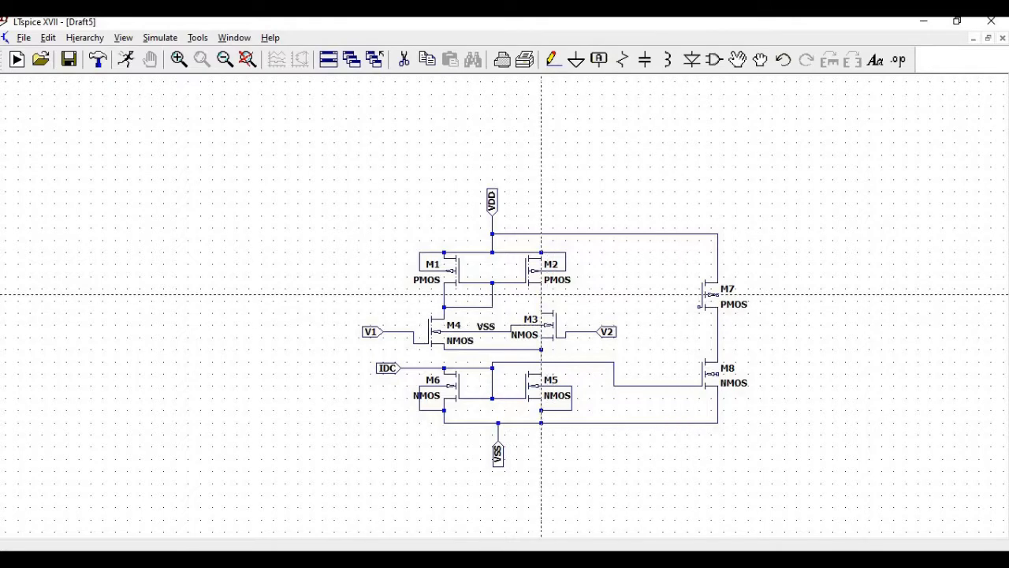
# Wire the node between M2 and M3 to M7's gate terminal.
pyautogui.click(541, 300)
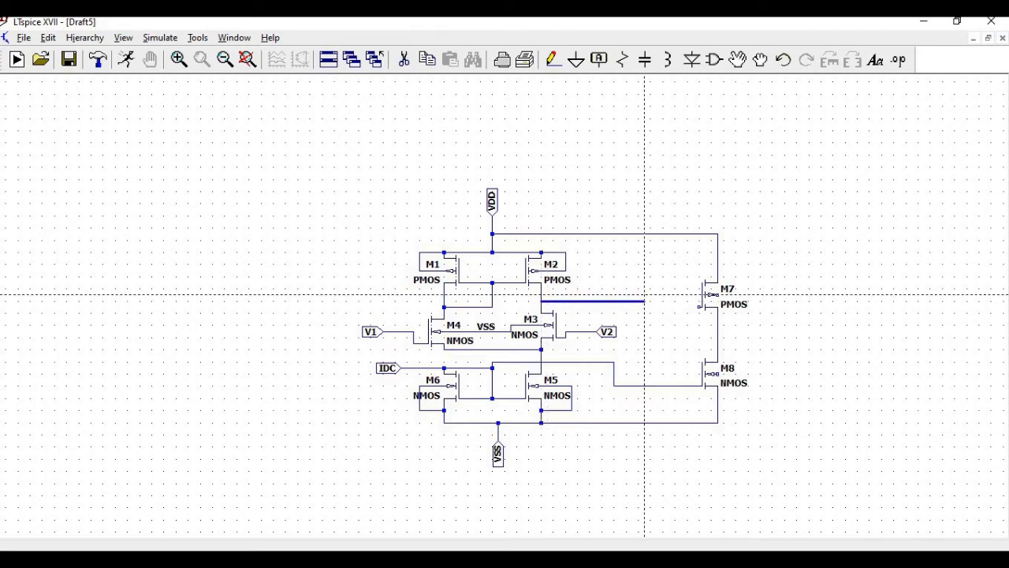
pyautogui.click(658, 302)
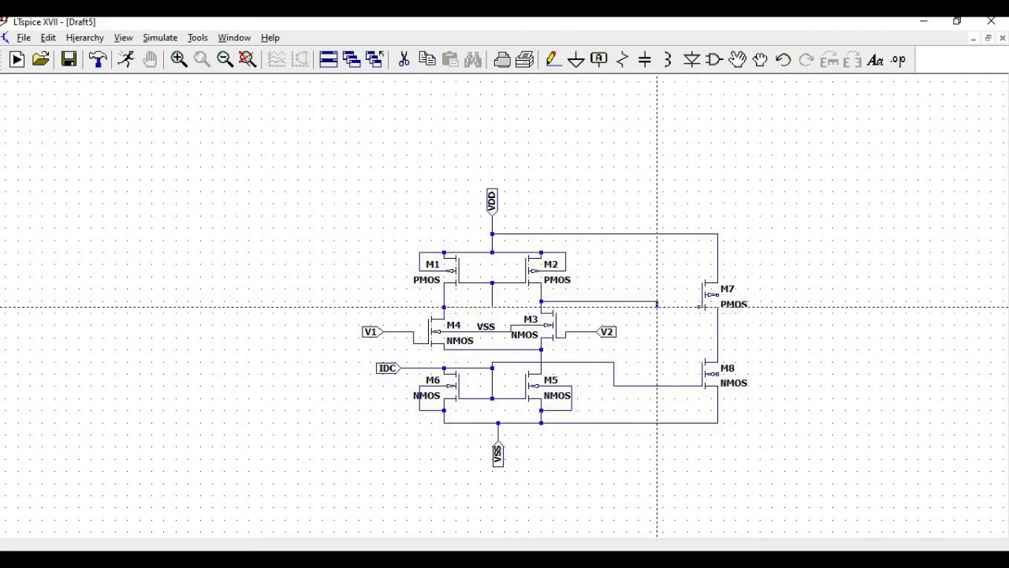
pyautogui.click(700, 306)
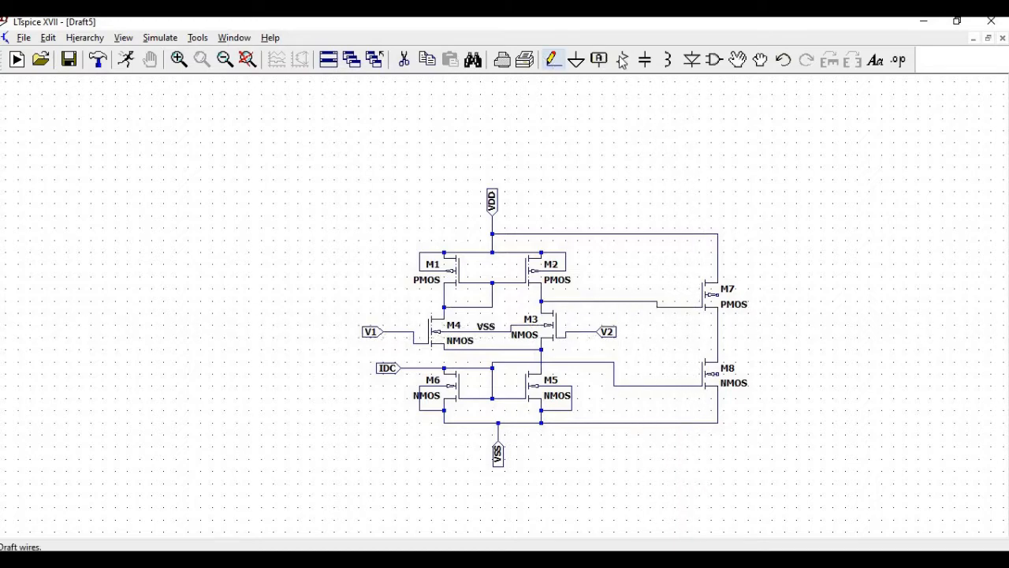
# Place one capacitor vertically just below M7's gate wire, beside the M7–M8 branch.
pyautogui.click(645, 60)
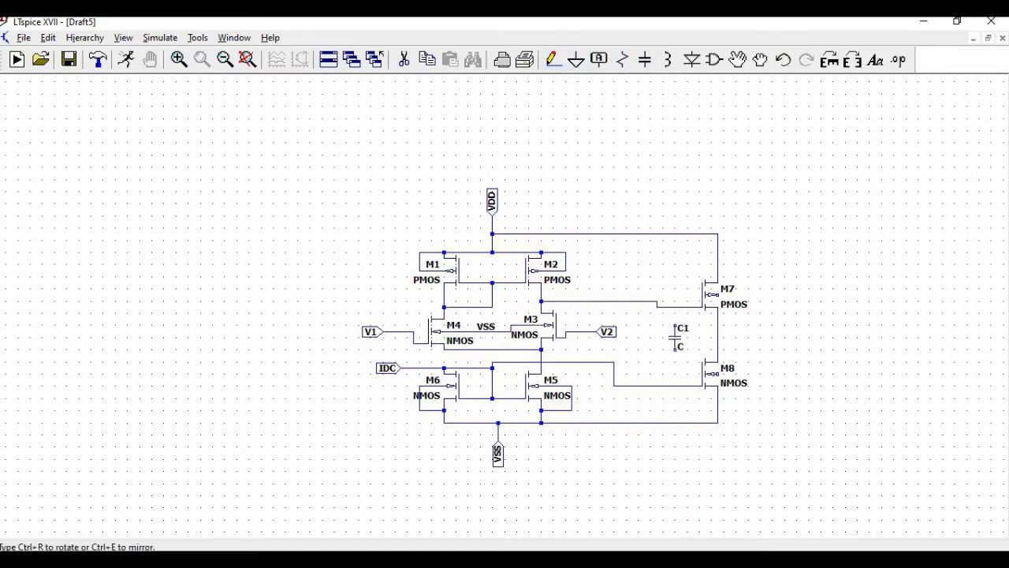
pyautogui.click(670, 319)
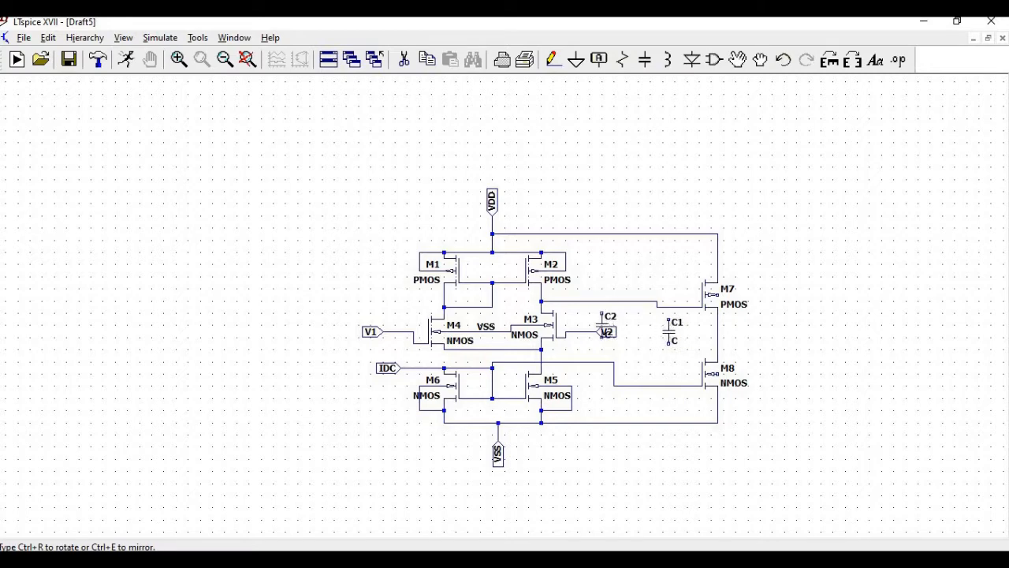
pyautogui.press('Escape')
# Wire the capacitor's upper terminal to M7's gate line and its lower terminal to the node between M7 and M8.
pyautogui.click(554, 60)
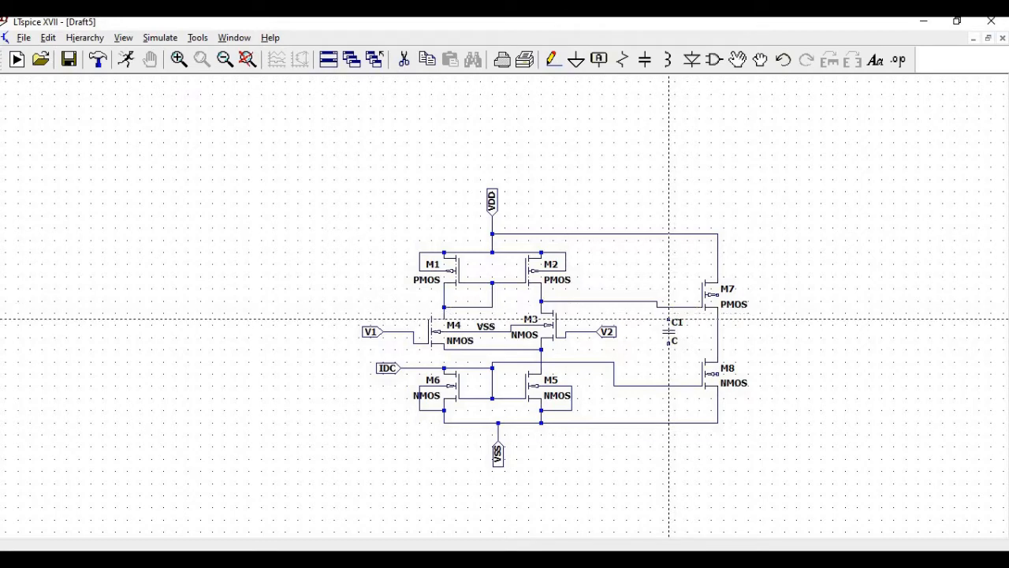
pyautogui.click(670, 306)
pyautogui.click(670, 343)
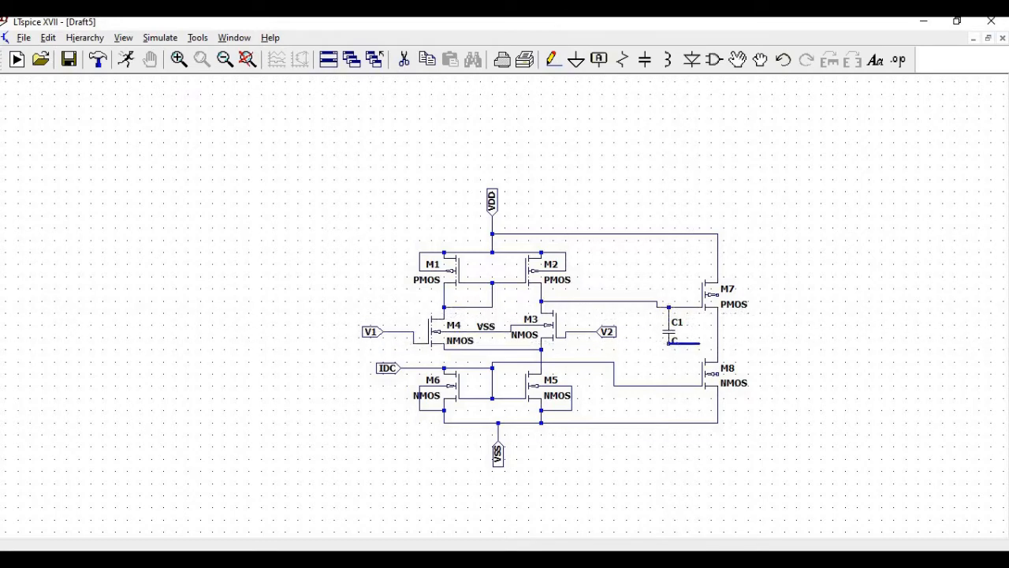
pyautogui.click(718, 343)
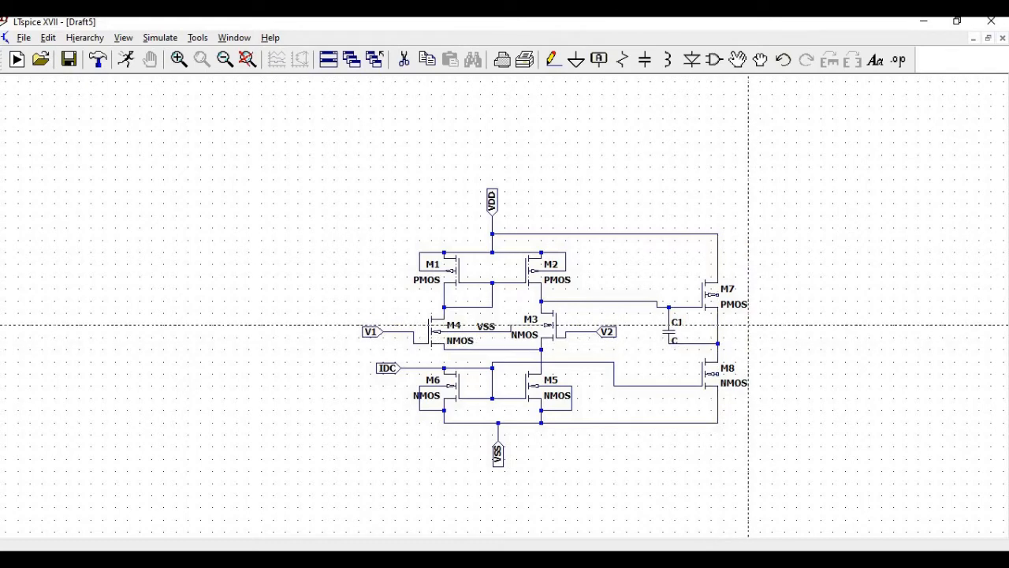
pyautogui.press('Escape')
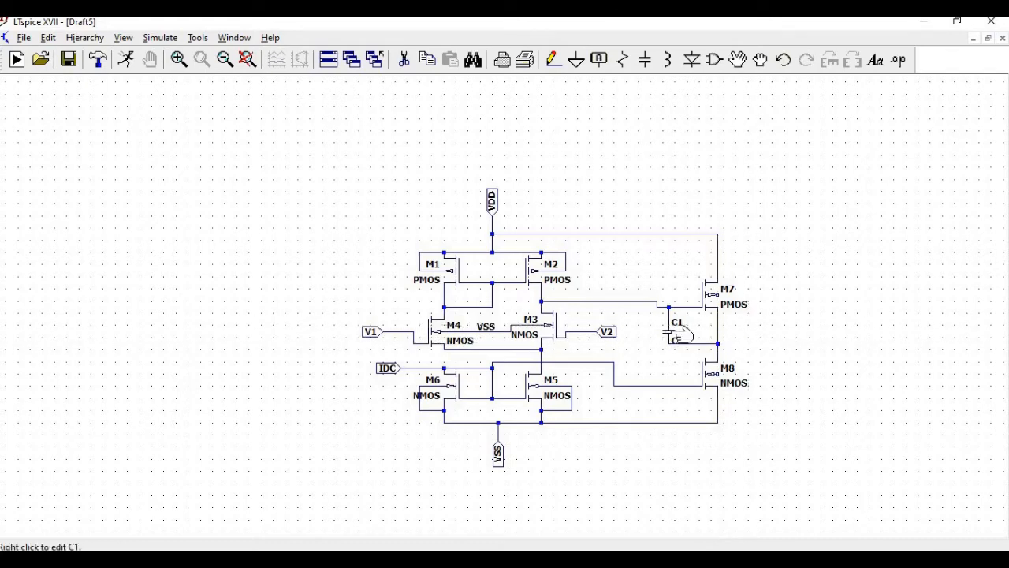
# Open M1's MOSFET properties for editing its model name, and open the BSIM4_models text file from the Diff_Amp folder.
pyautogui.rightClick(459, 271)
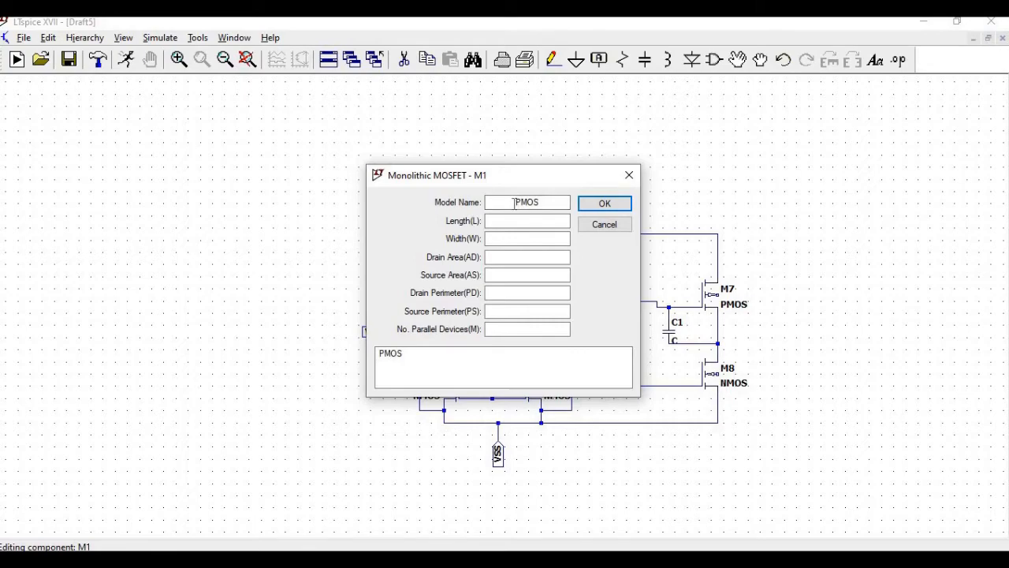
pyautogui.moveTo(514, 203); pyautogui.dragTo(546, 204)
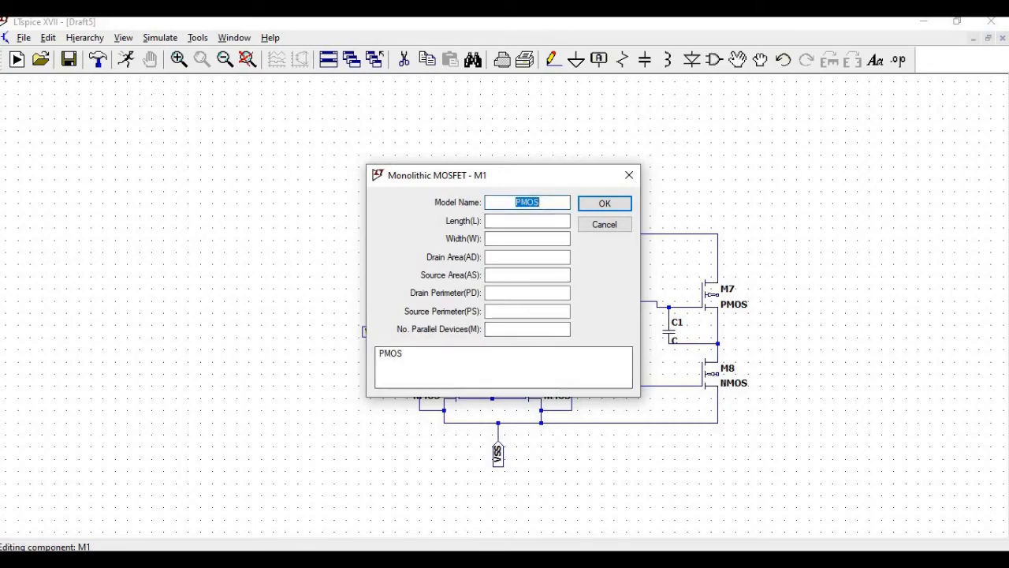
pyautogui.moveTo(415, 560)
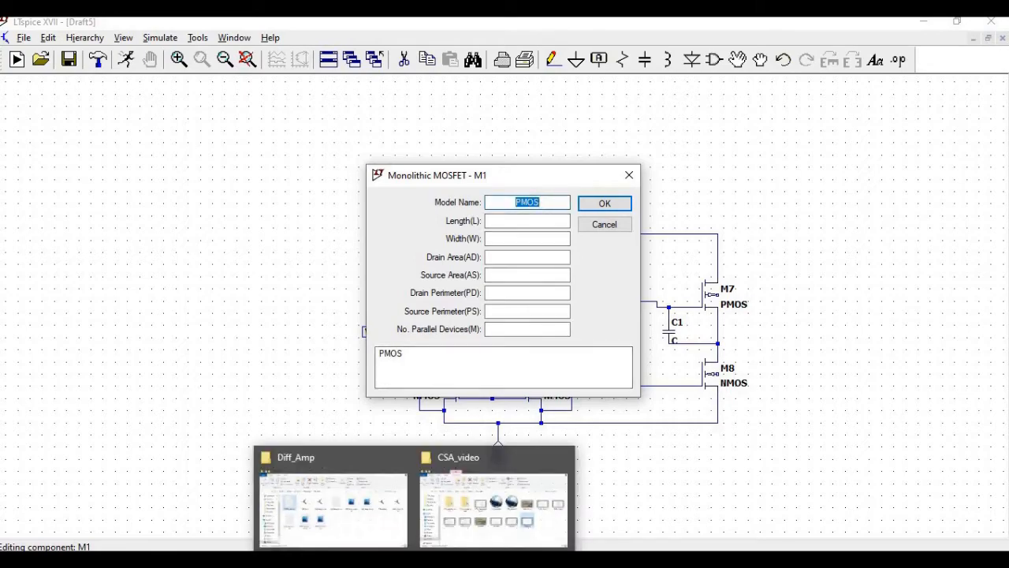
pyautogui.click(394, 527)
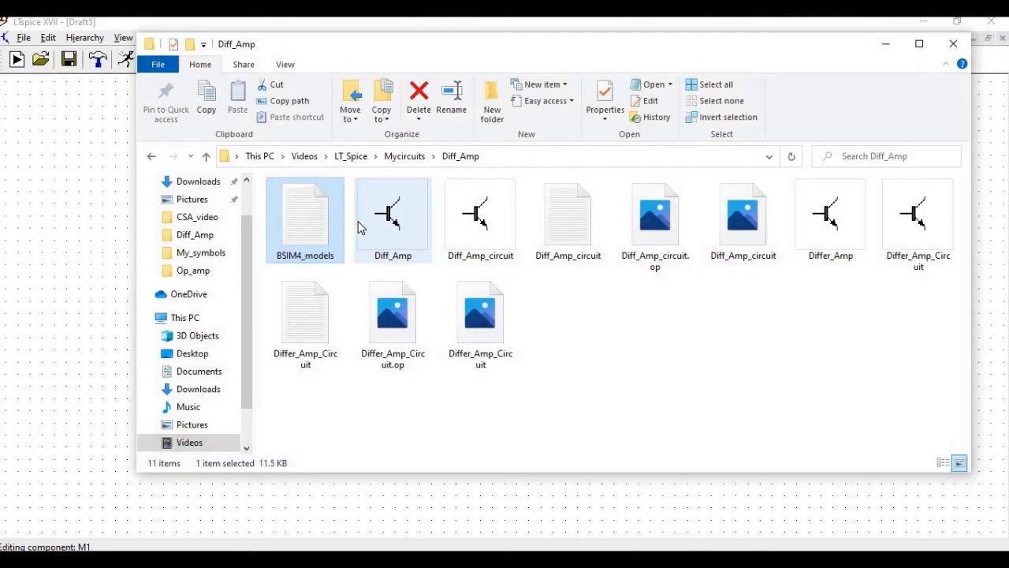
pyautogui.rightClick(300, 238)
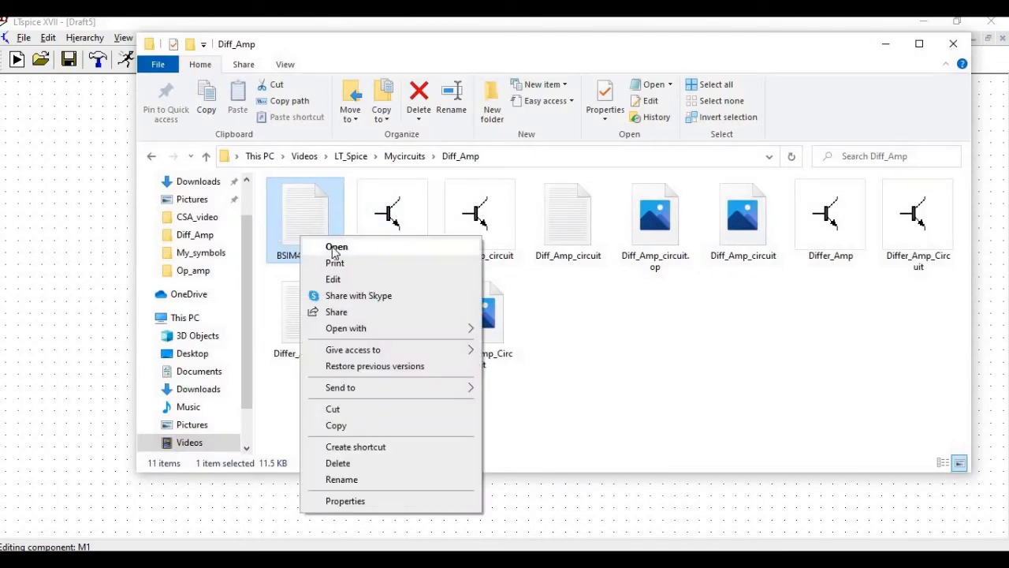
pyautogui.click(336, 246)
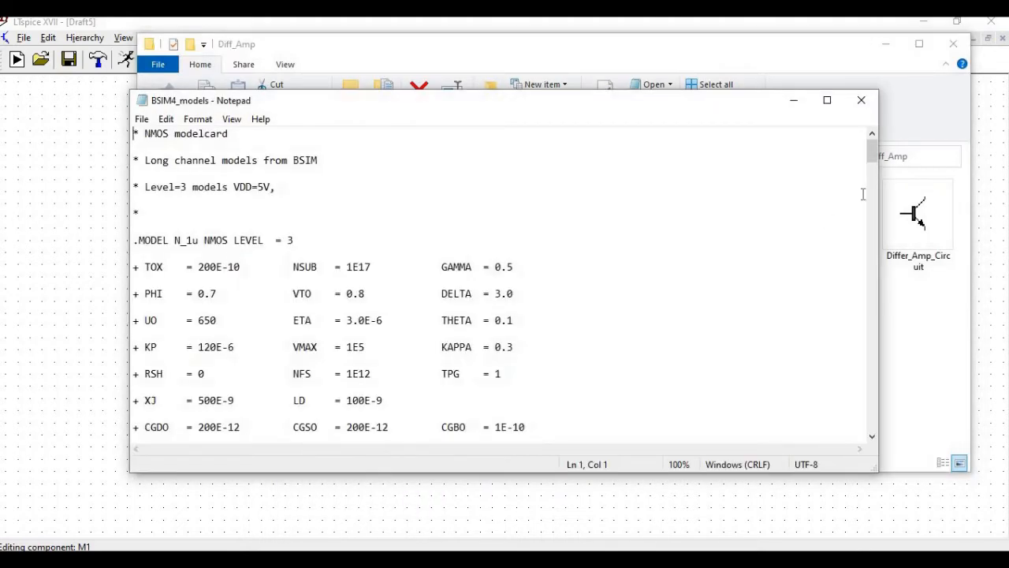
# Look up the NMOS and PMOS model names in the BSIM4_models file and return to M1's properties in LTspice.
pyautogui.moveTo(876, 156); pyautogui.dragTo(873, 159)
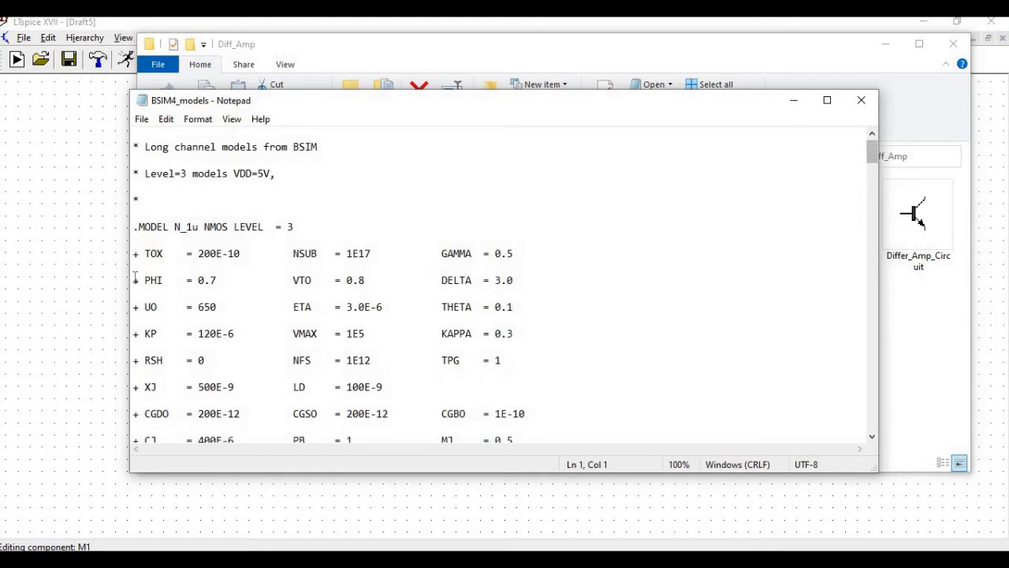
pyautogui.moveTo(198, 229); pyautogui.dragTo(174, 230)
pyautogui.moveTo(875, 163); pyautogui.dragTo(876, 178)
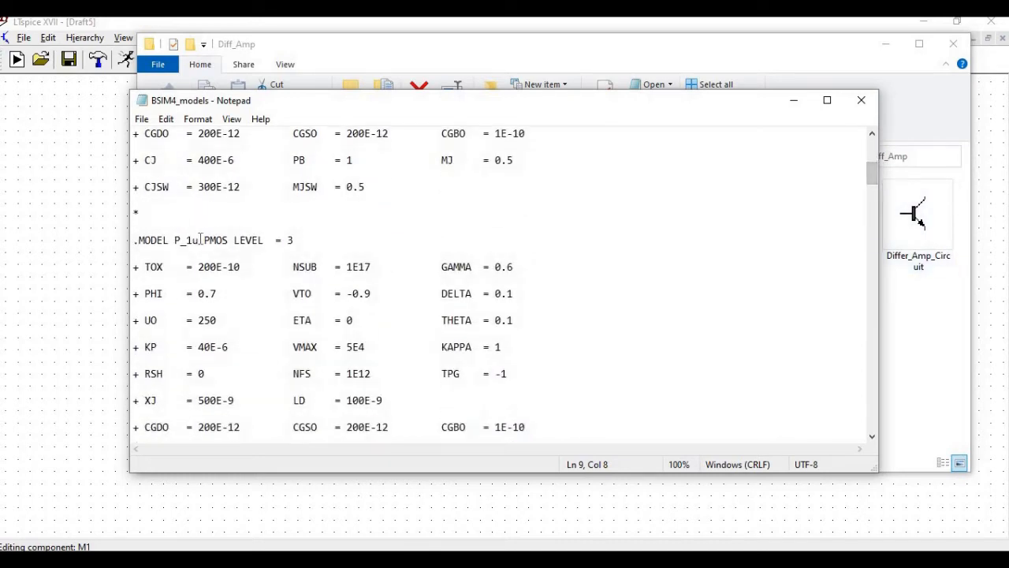
pyautogui.click(198, 239)
pyautogui.moveTo(183, 242); pyautogui.dragTo(175, 242)
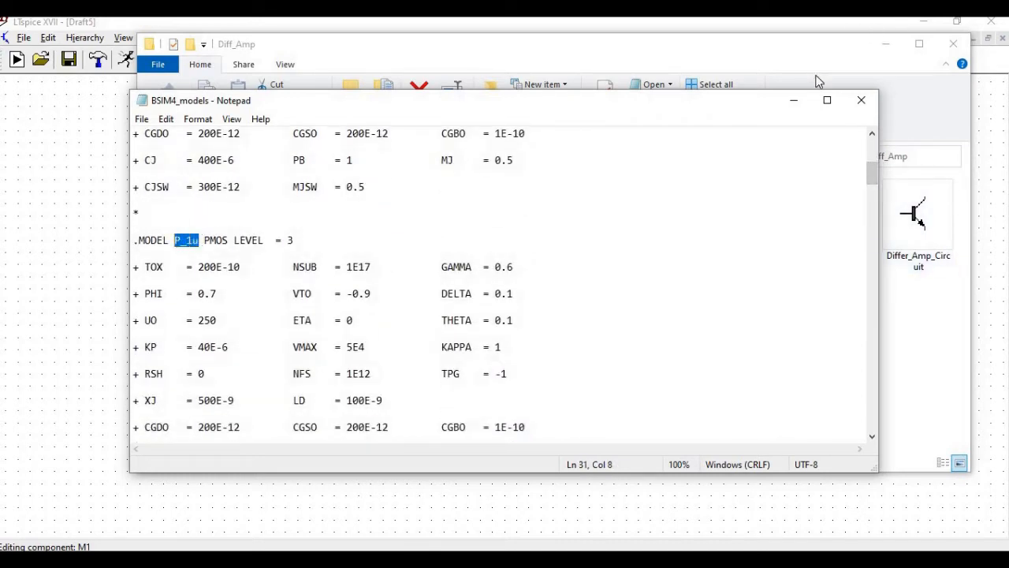
pyautogui.click(794, 101)
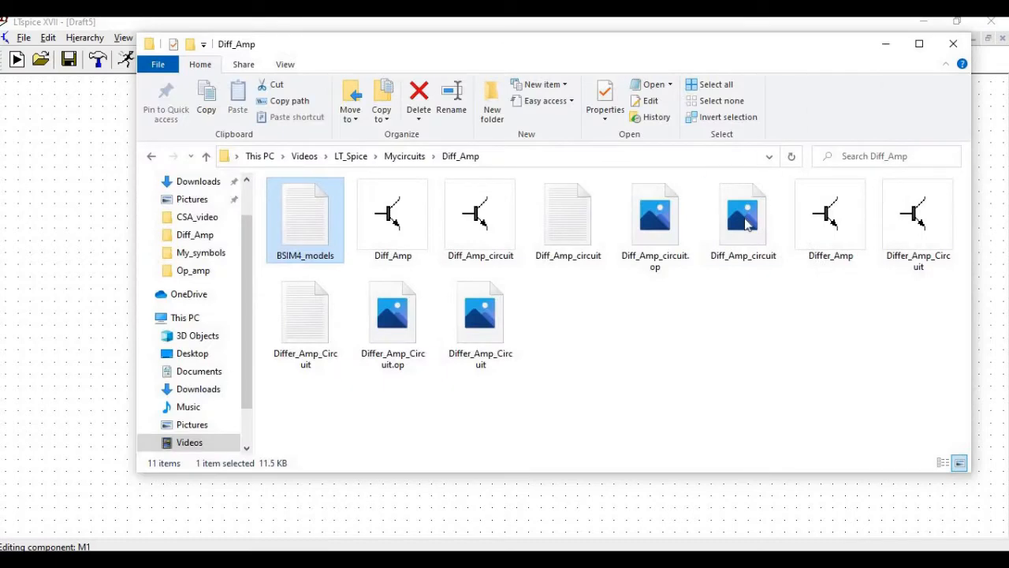
pyautogui.click(887, 45)
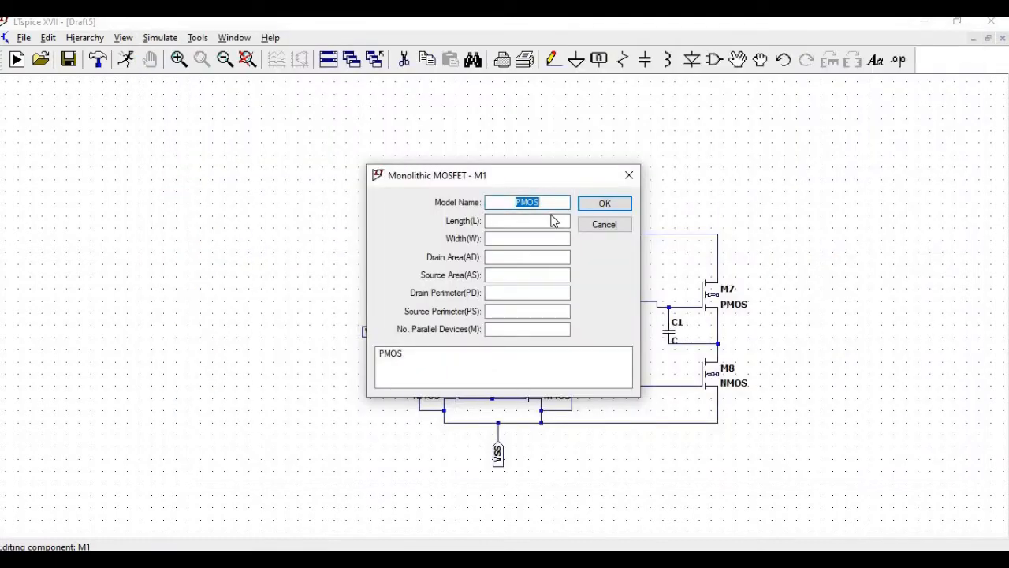
# Set M1's model name to P_1u, with length 1u and width 15u, referring to the BSIM4_models file for the name.
pyautogui.write('P')
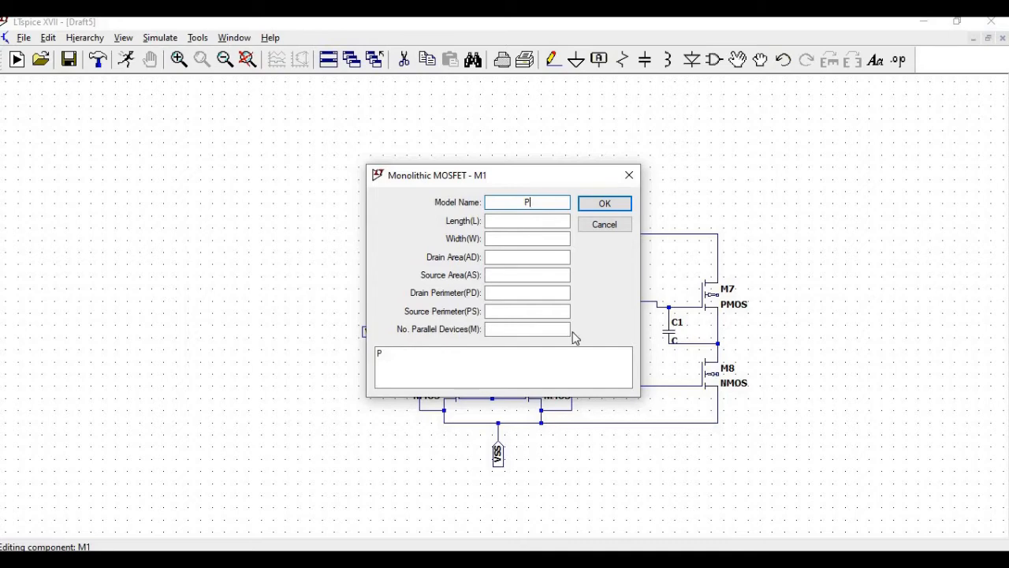
pyautogui.hotkey('alt', 'Tab')
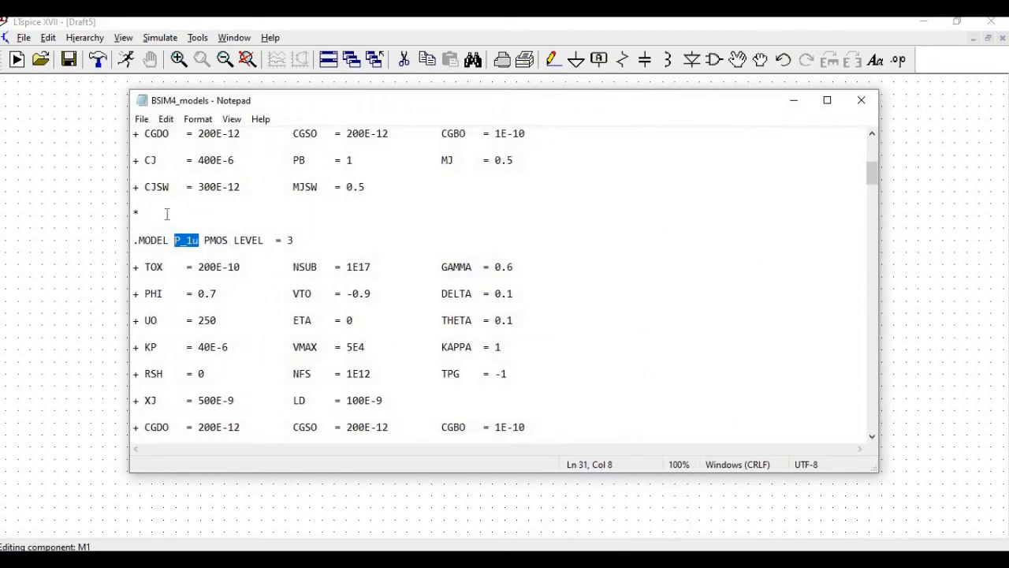
pyautogui.click(794, 100)
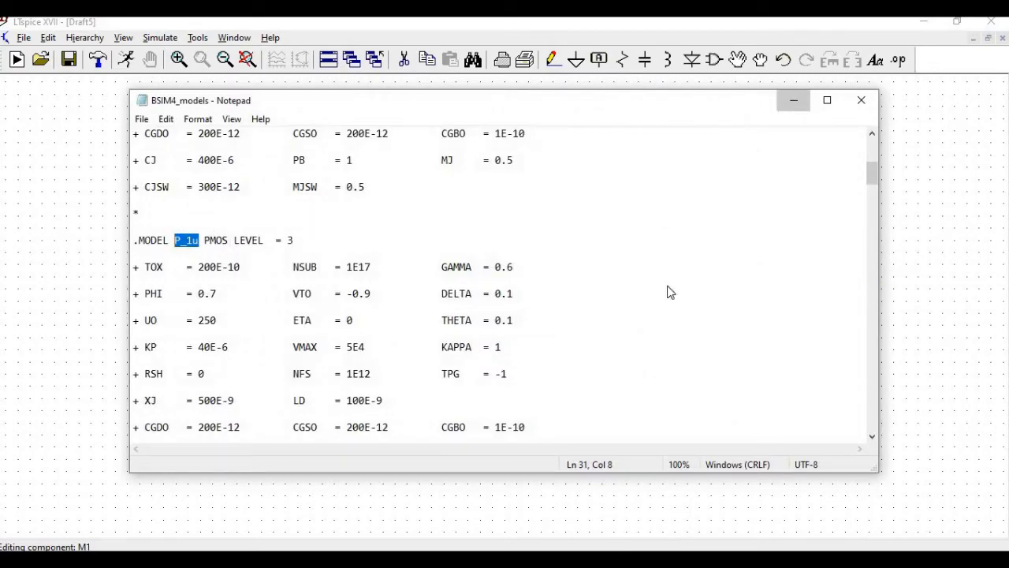
pyautogui.write('_')
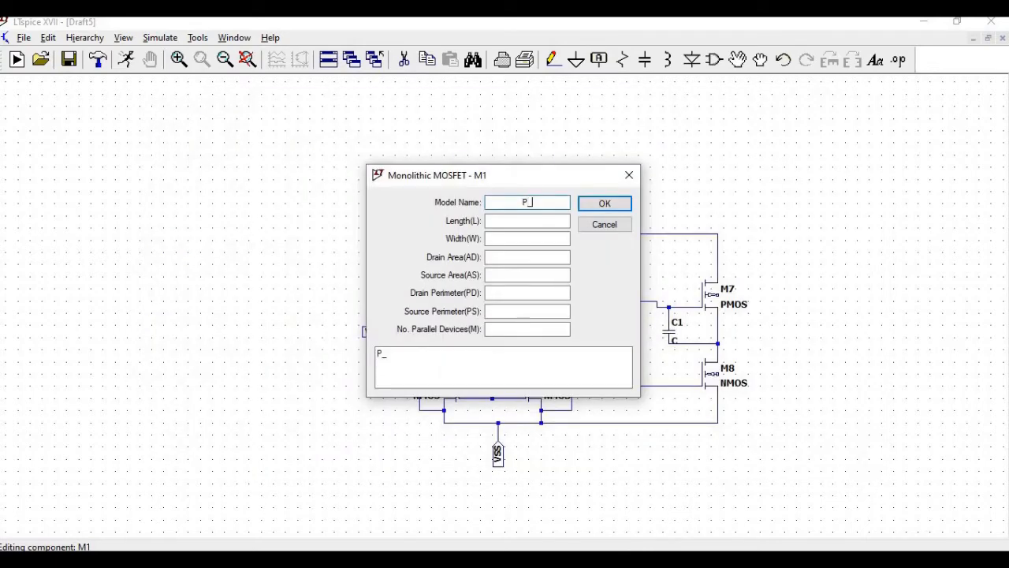
pyautogui.write('1u')
pyautogui.press('Tab')
pyautogui.write('1')
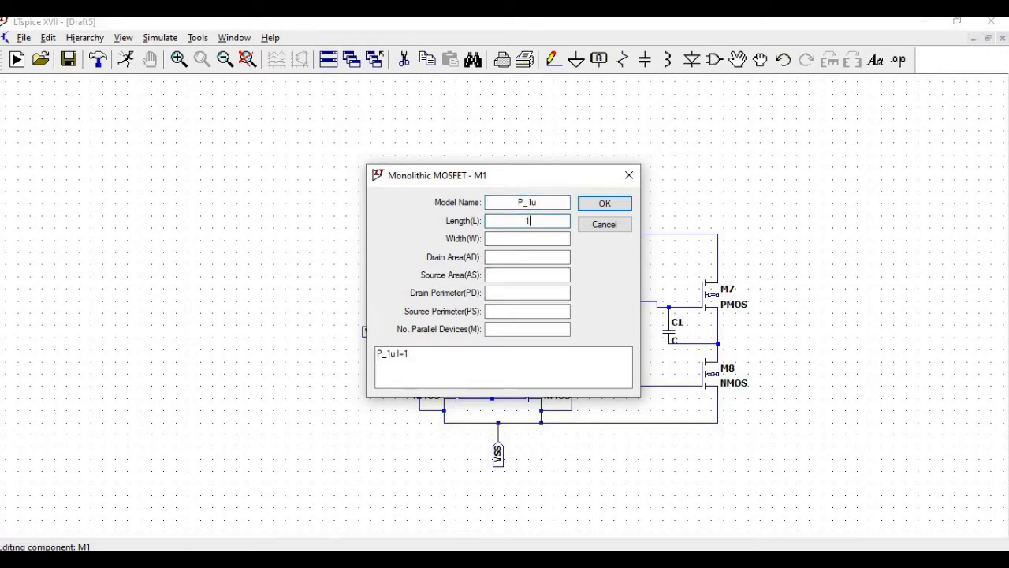
pyautogui.write('1')
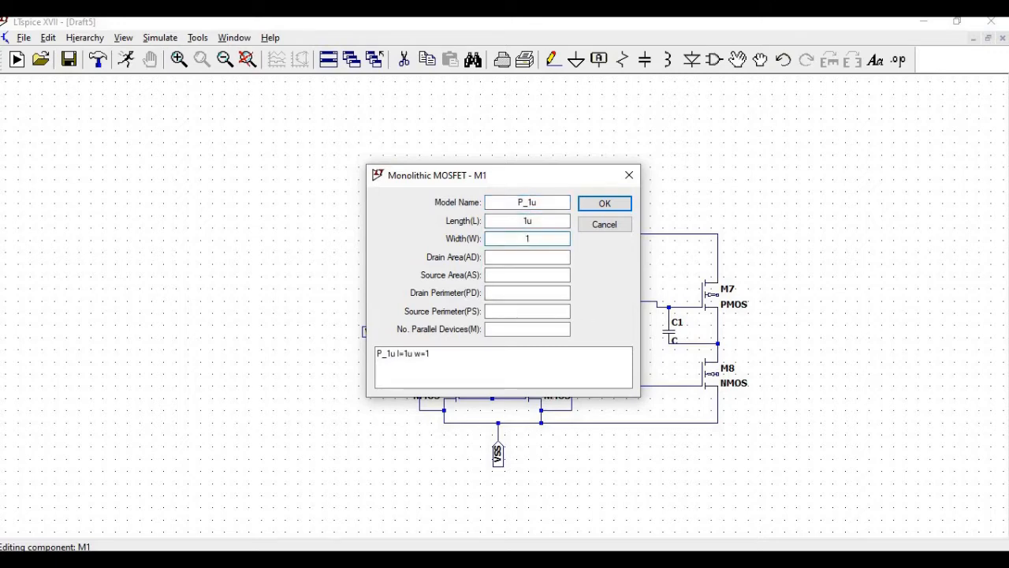
pyautogui.write('5u')
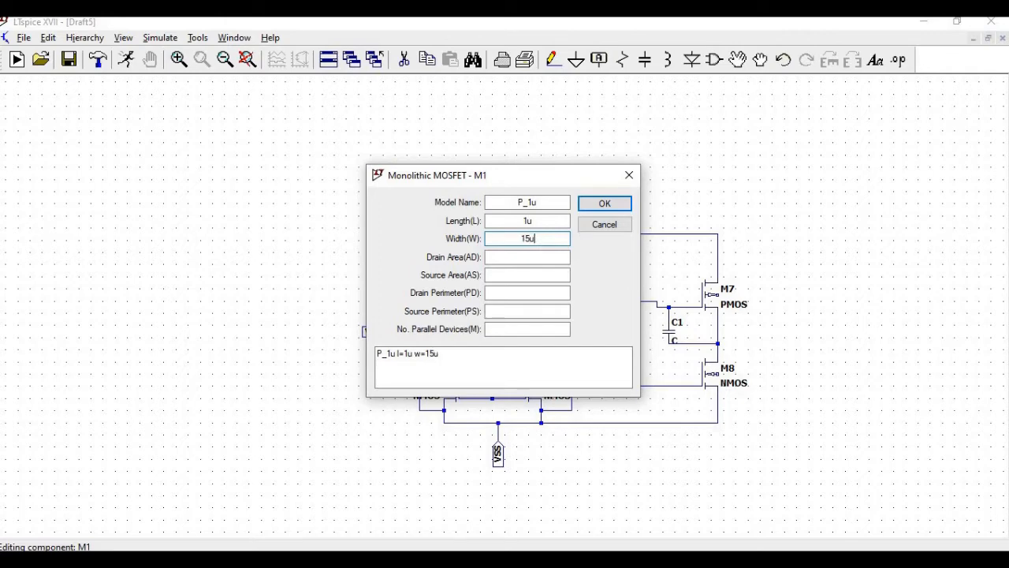
pyautogui.click(605, 209)
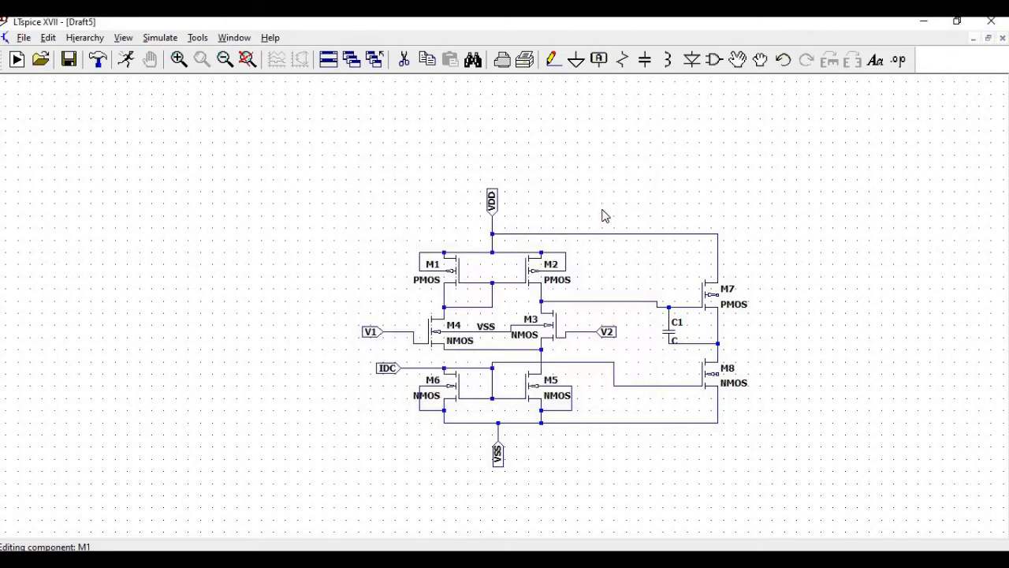
# Assign the P_1u model to transistor M2, with length 1u and width 15u.
pyautogui.rightClick(541, 272)
pyautogui.click(550, 202)
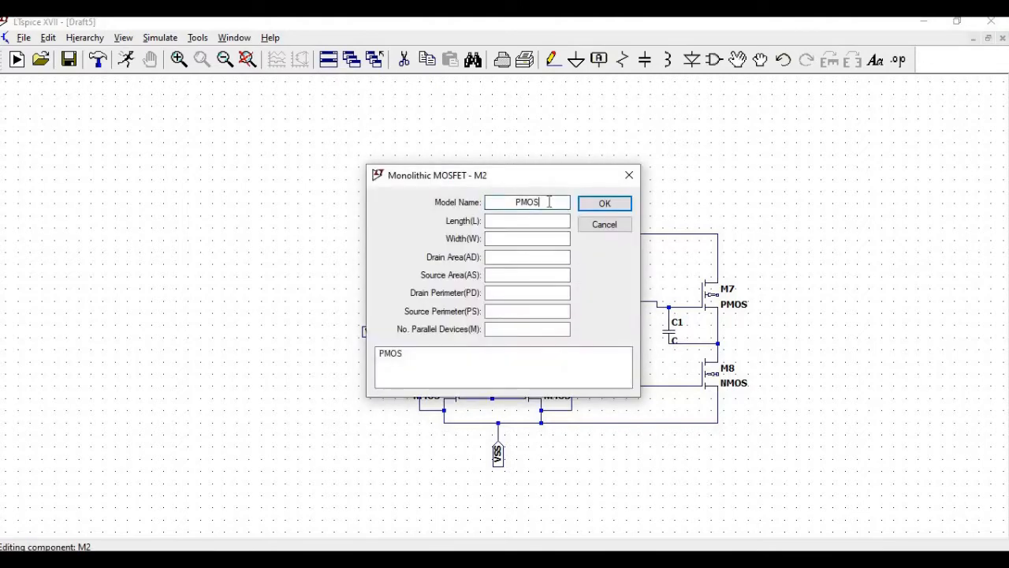
pyautogui.press('BackSpace')
pyautogui.press('BackSpace')
pyautogui.press('BackSpace')
pyautogui.write('_1u')
pyautogui.click(527, 221)
pyautogui.write('1u')
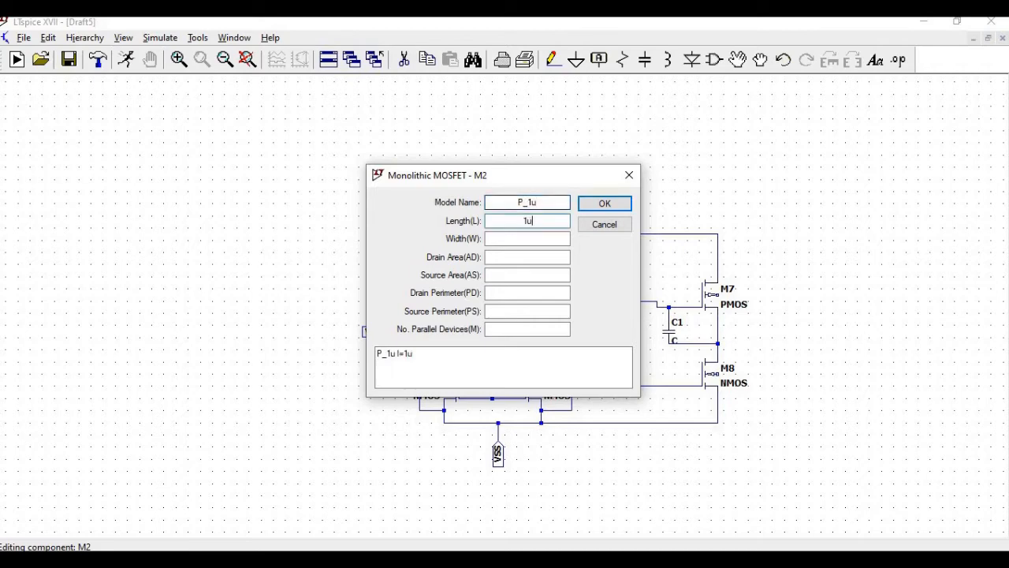
pyautogui.press('Tab')
pyautogui.write('15')
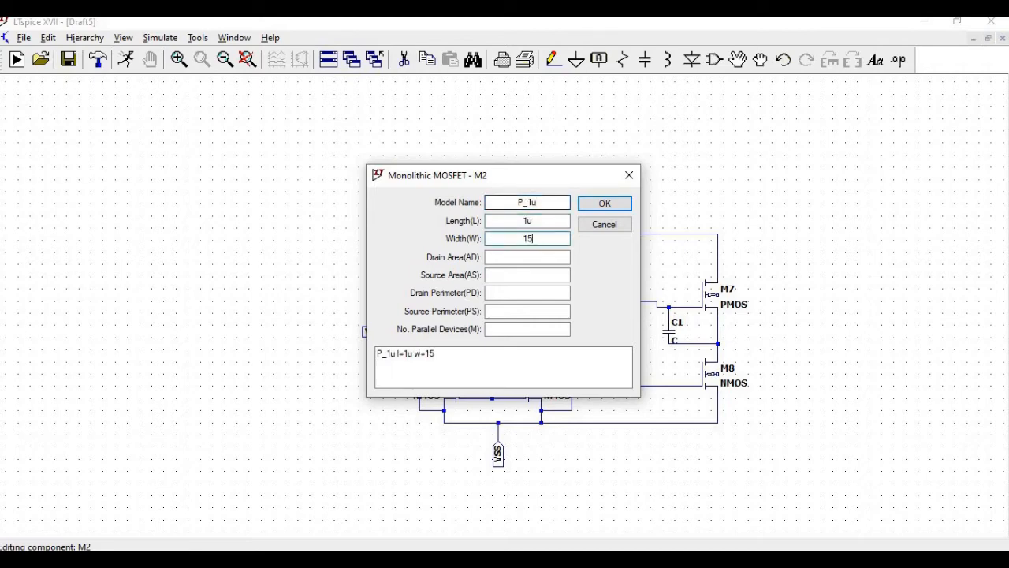
pyautogui.write('u')
pyautogui.click(607, 204)
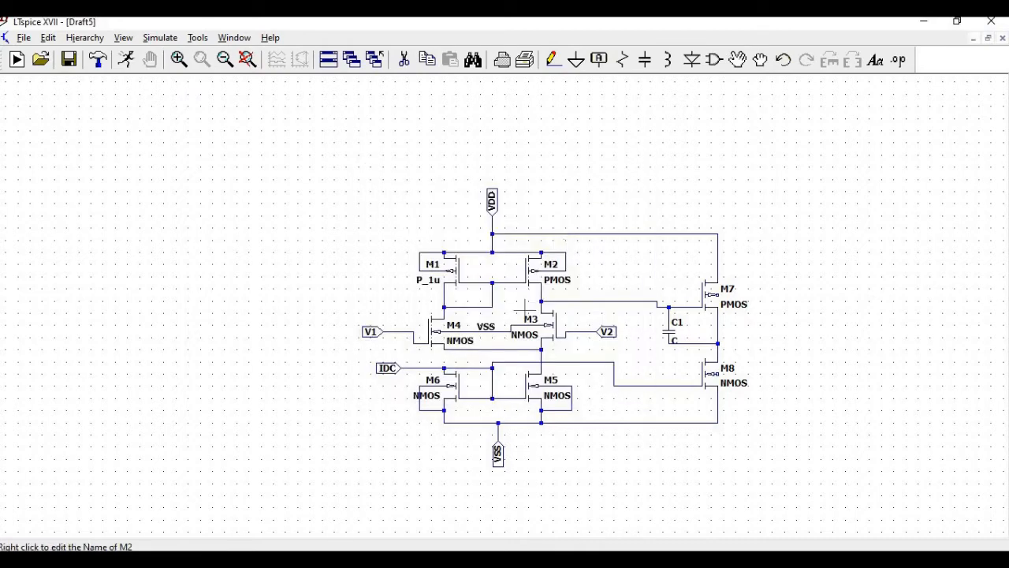
# Assign the N_1u model to transistor M4, with length 1u and width 3u.
pyautogui.rightClick(445, 335)
pyautogui.click(544, 207)
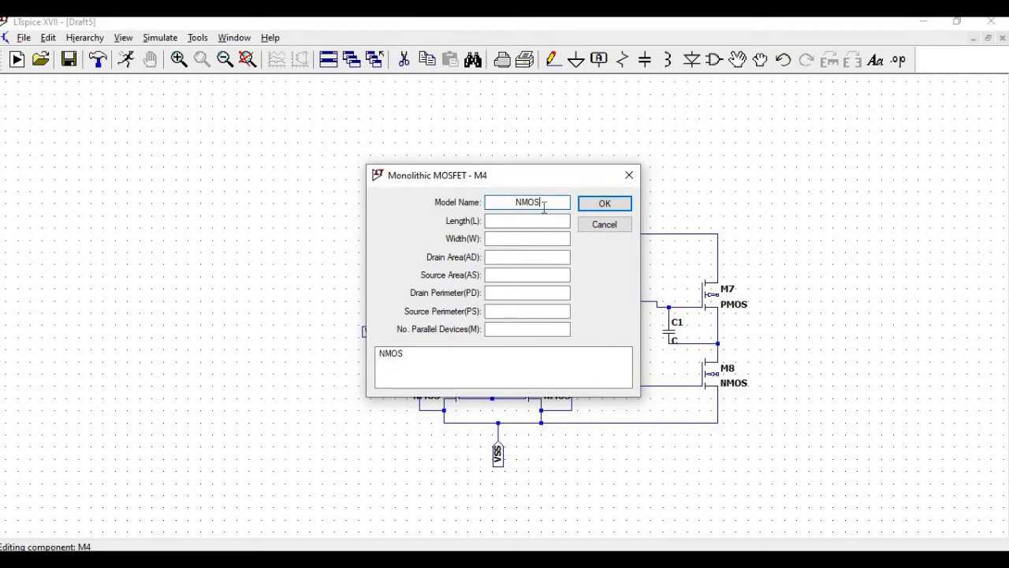
pyautogui.press('BackSpace')
pyautogui.press('BackSpace')
pyautogui.press('BackSpace')
pyautogui.write('_1u')
pyautogui.click(527, 221)
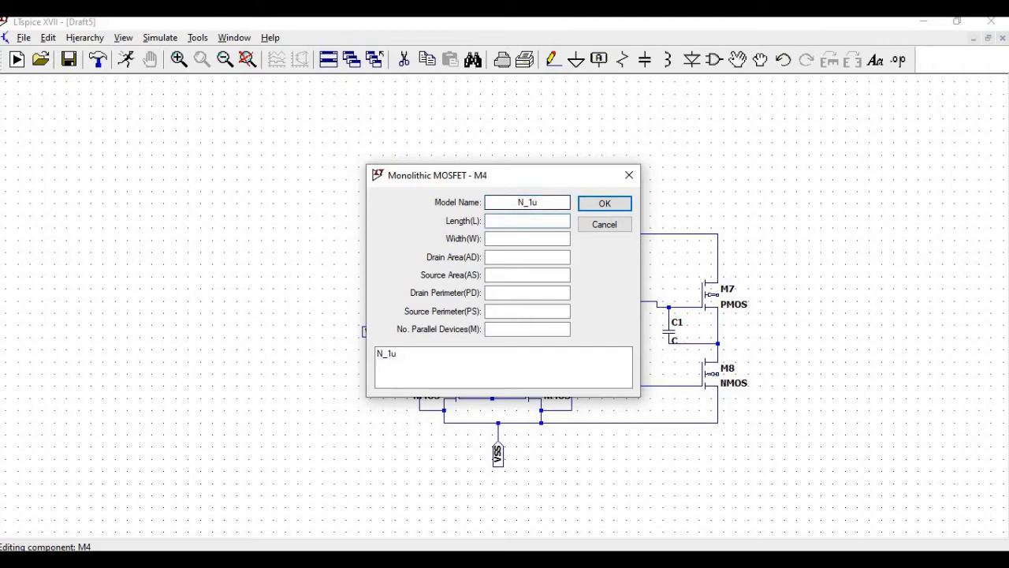
pyautogui.write('1u')
pyautogui.click(528, 238)
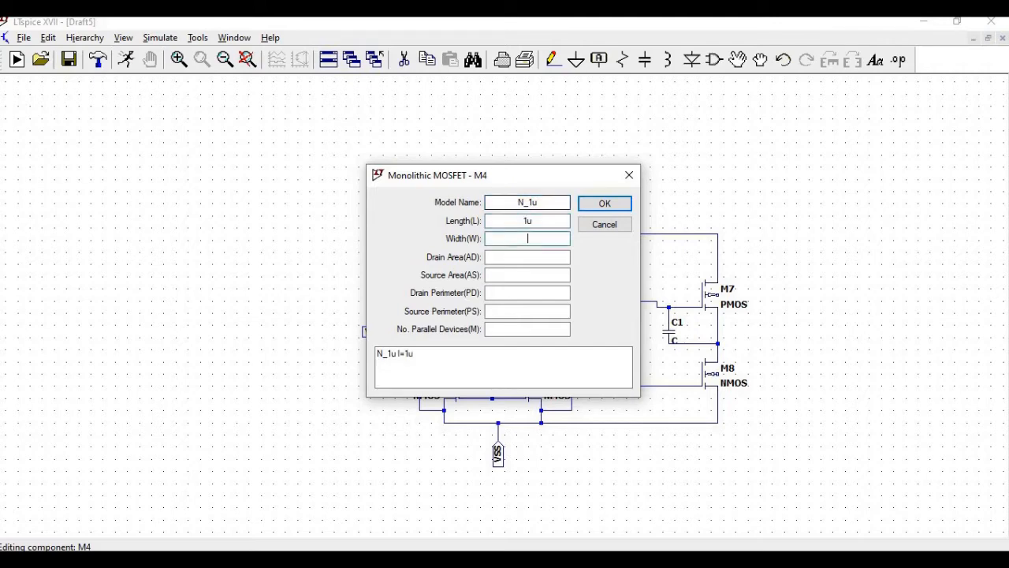
pyautogui.write('3u')
pyautogui.click(615, 207)
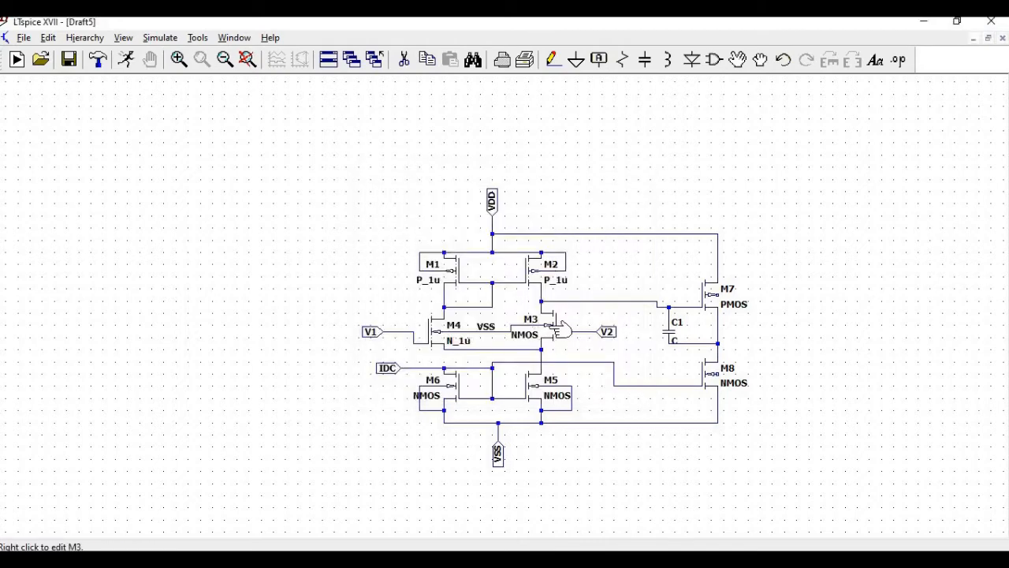
# Assign the N_1u model to transistor M3, with length 1u and width 3u.
pyautogui.rightClick(555, 326)
pyautogui.click(549, 202)
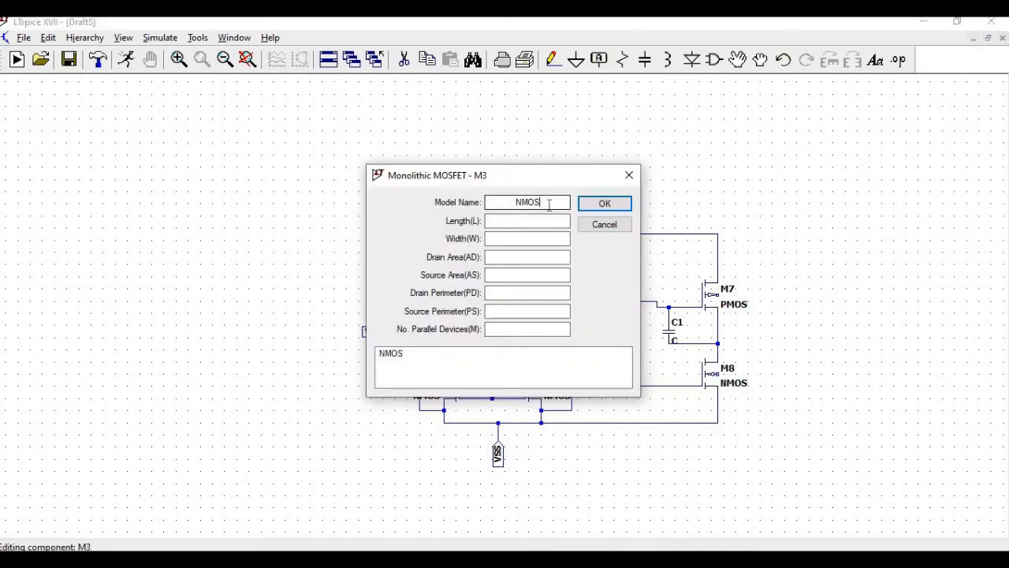
pyautogui.press('BackSpace')
pyautogui.press('BackSpace')
pyautogui.press('BackSpace')
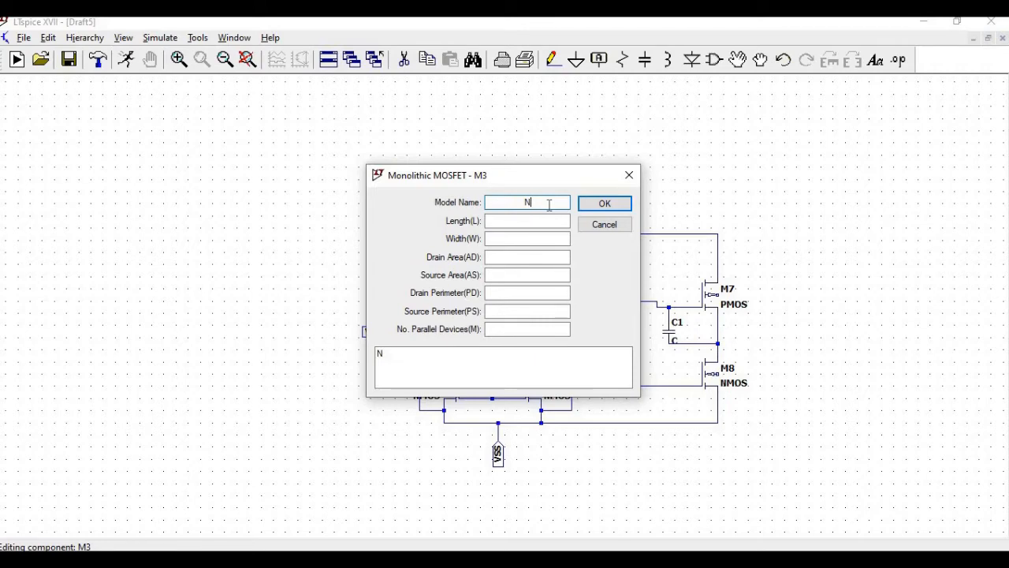
pyautogui.write('_1u')
pyautogui.press('Tab')
pyautogui.write('1')
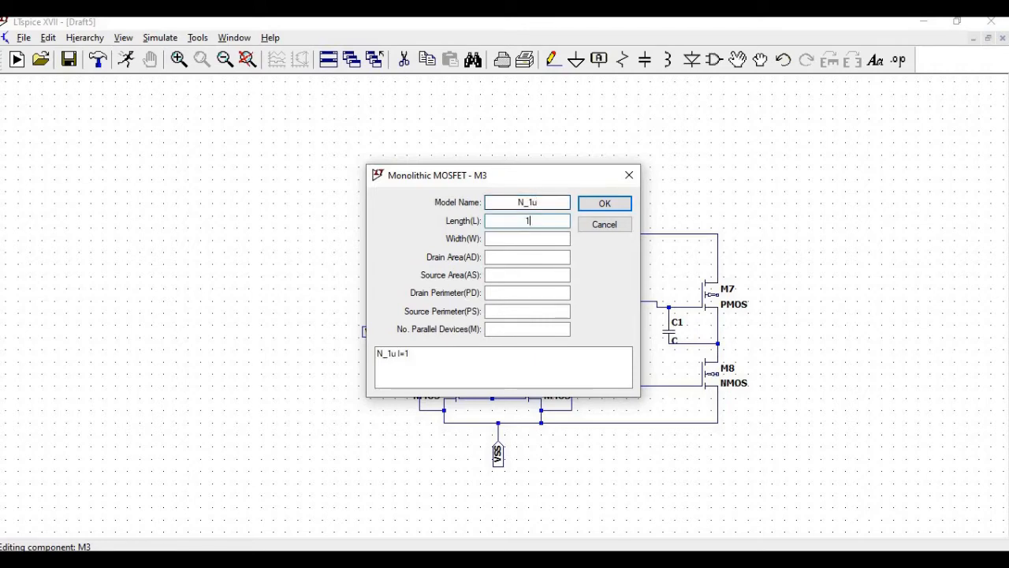
pyautogui.press('Tab')
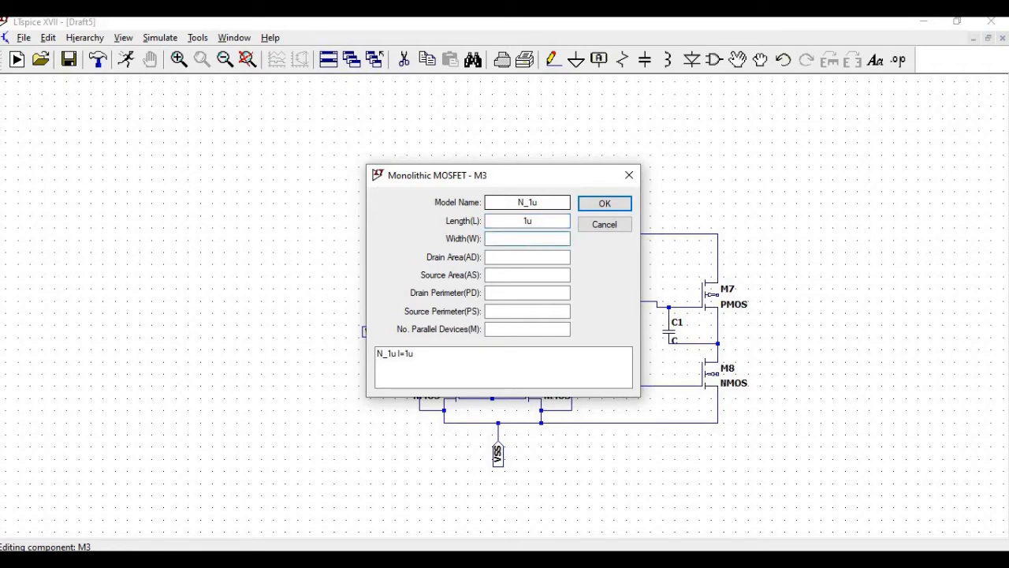
pyautogui.write('3u')
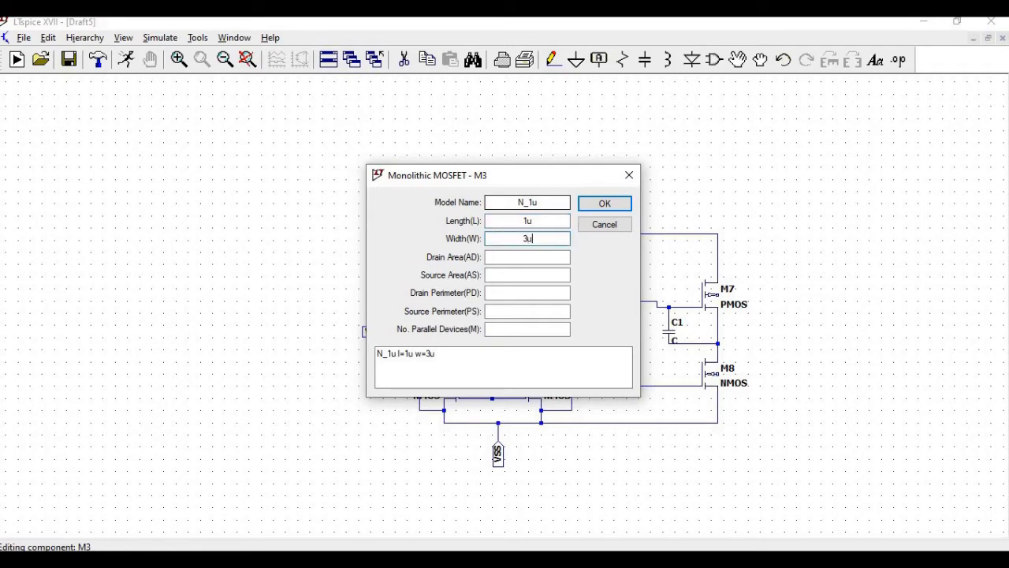
pyautogui.click(605, 203)
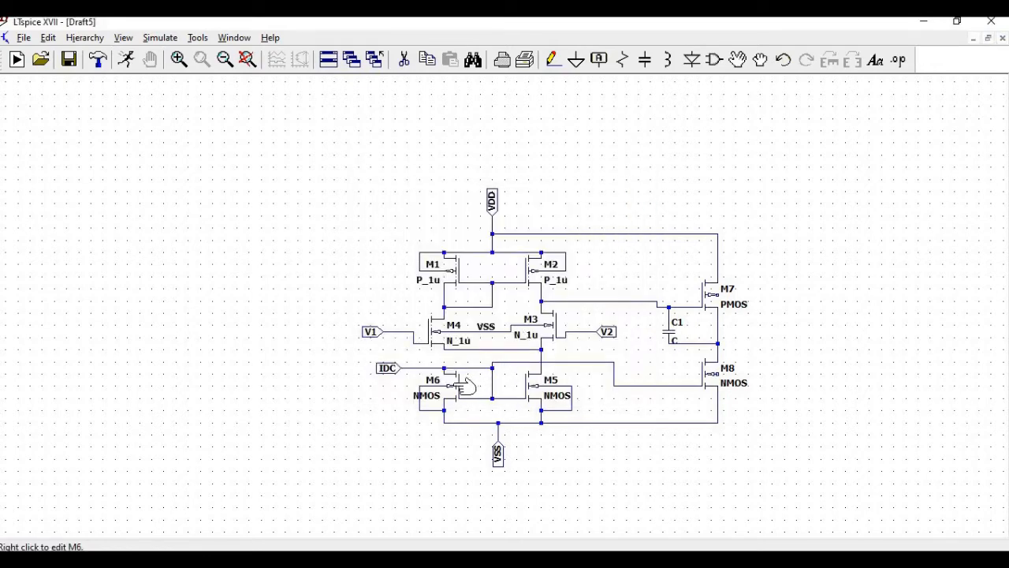
# Assign the N_1u model to transistor M6, with length 1u and width 4.5u.
pyautogui.rightClick(465, 386)
pyautogui.click(545, 203)
pyautogui.press('BackSpace')
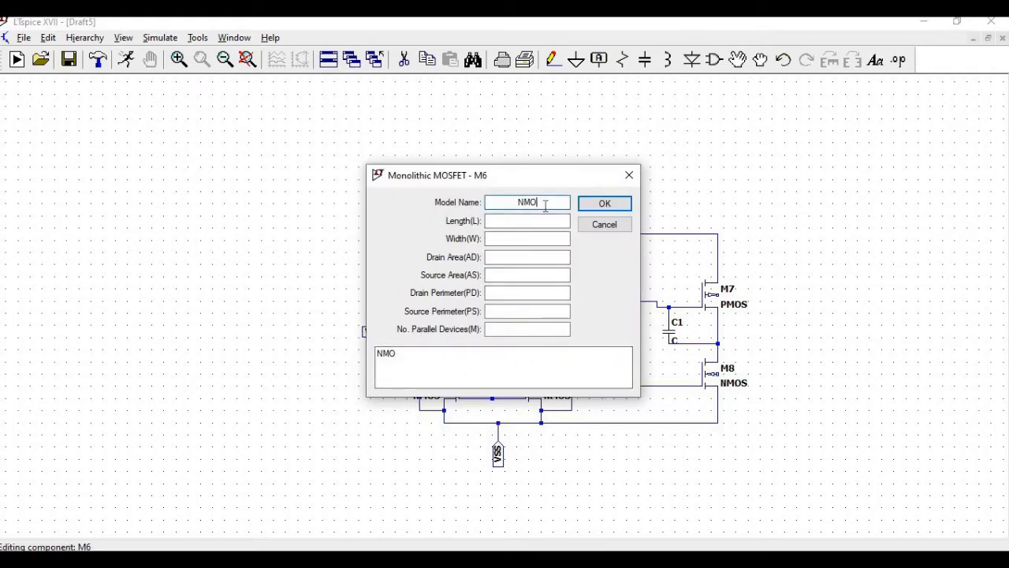
pyautogui.press('BackSpace')
pyautogui.press('BackSpace')
pyautogui.write('_1u')
pyautogui.press('Tab')
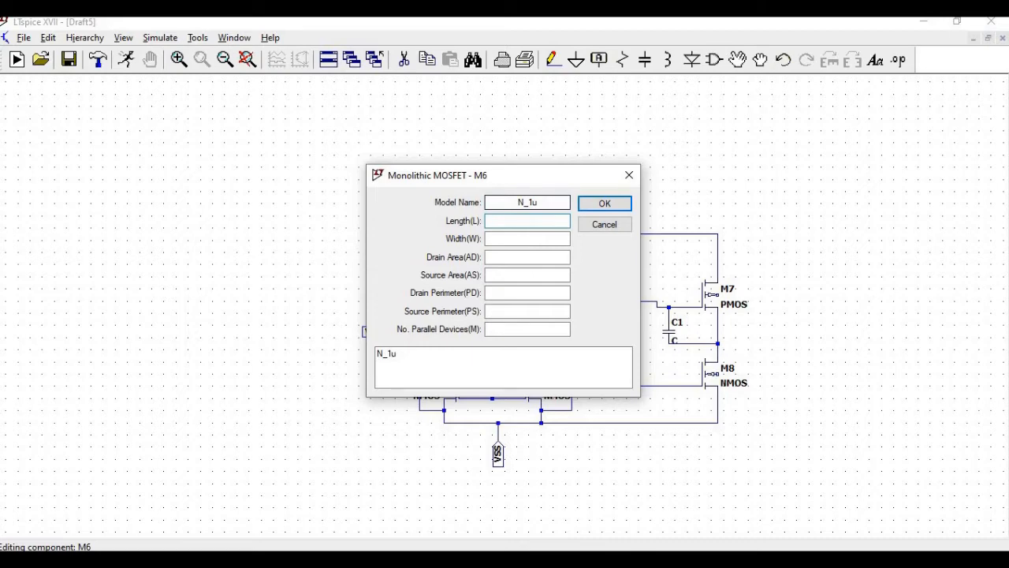
pyautogui.click(528, 238)
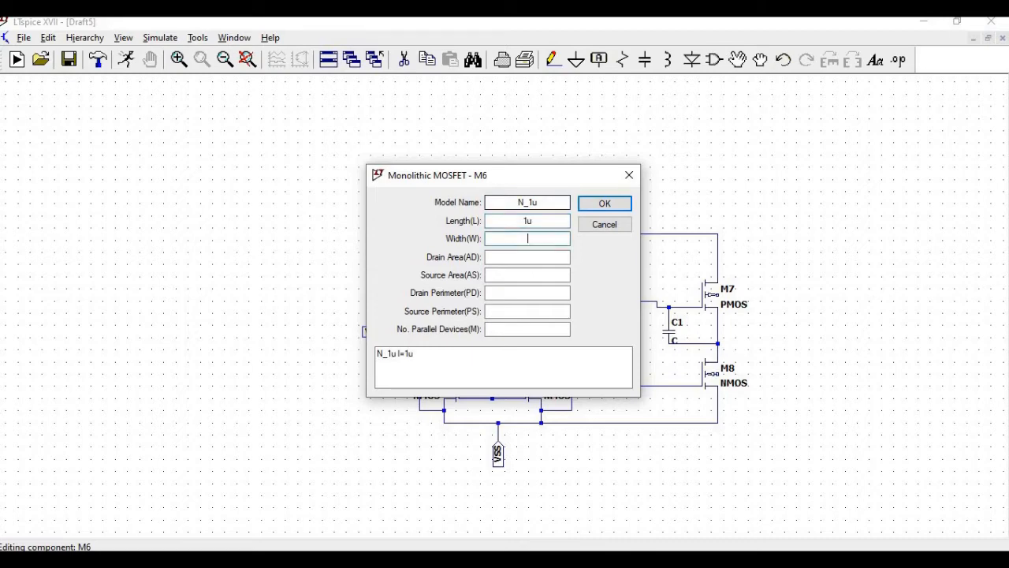
pyautogui.write('4.5u')
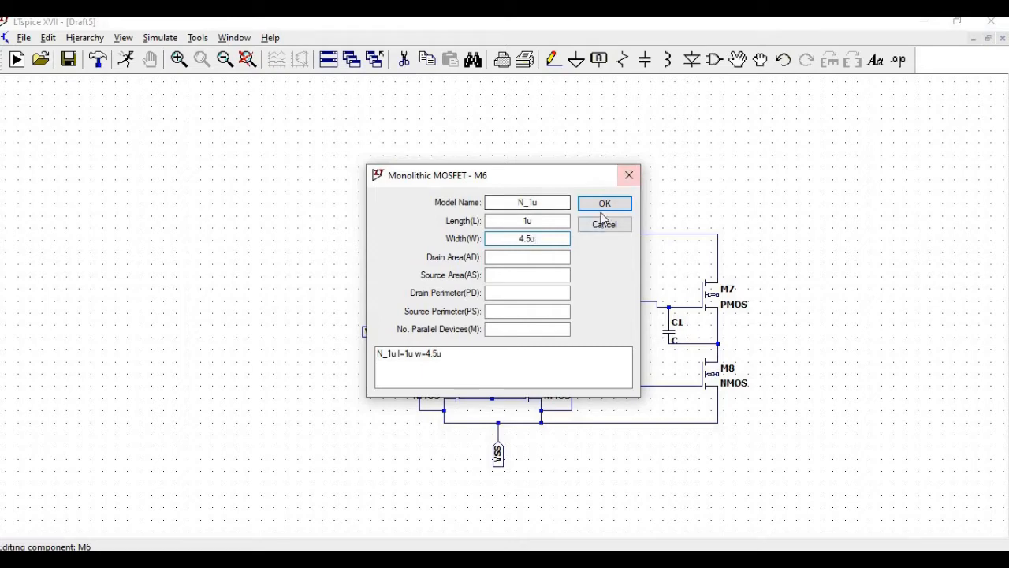
pyautogui.click(604, 205)
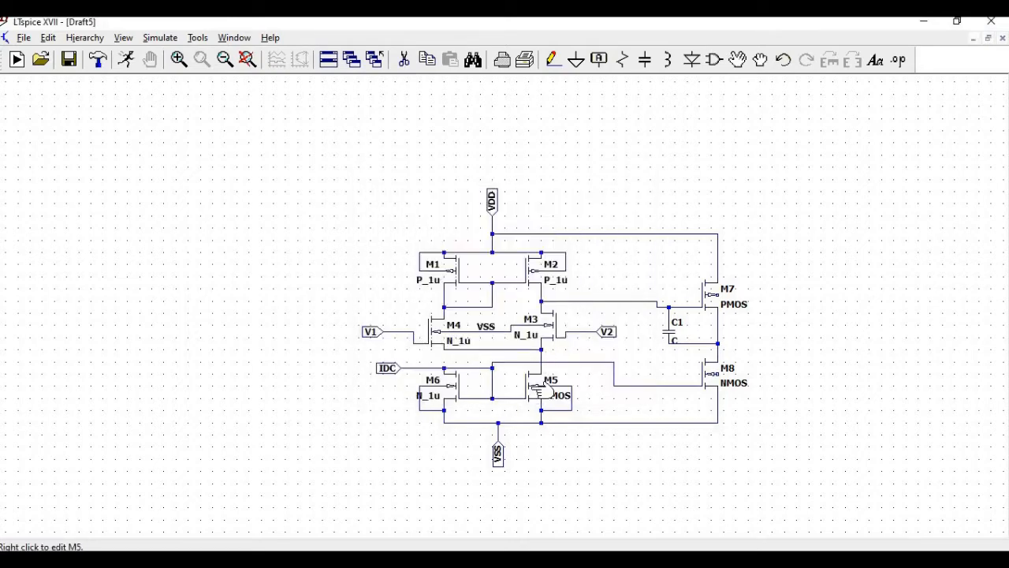
# Assign the N_1u model to transistor M5, with length 1u and width 4.5u.
pyautogui.rightClick(541, 388)
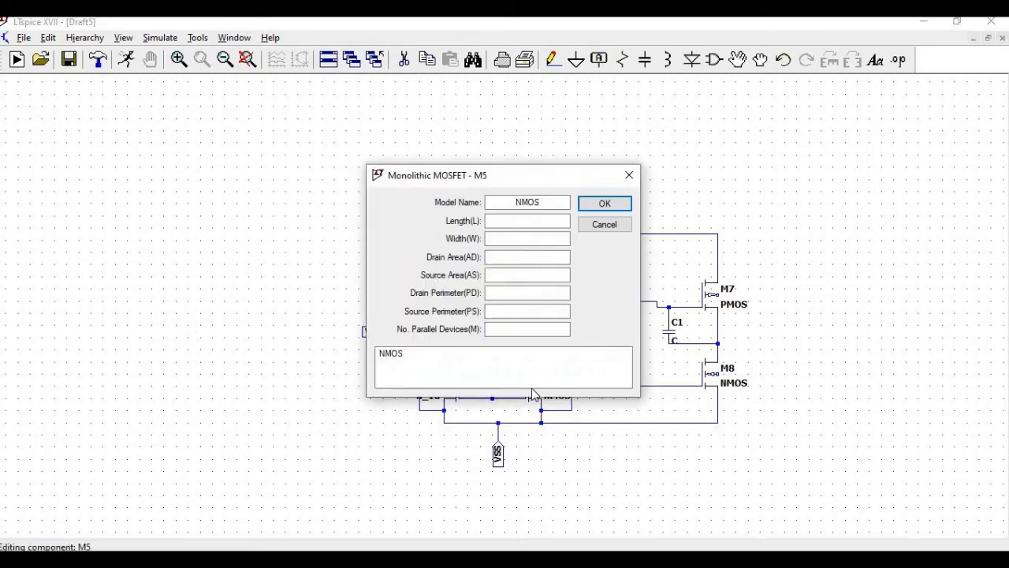
pyautogui.click(546, 202)
pyautogui.press('BackSpace')
pyautogui.press('BackSpace')
pyautogui.press('BackSpace')
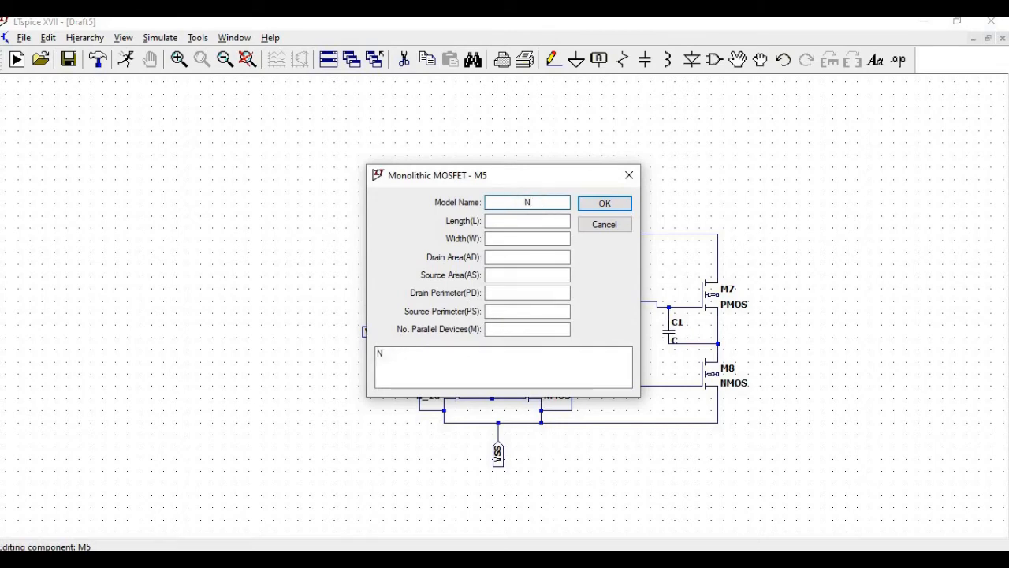
pyautogui.write('_1u')
pyautogui.press('Tab')
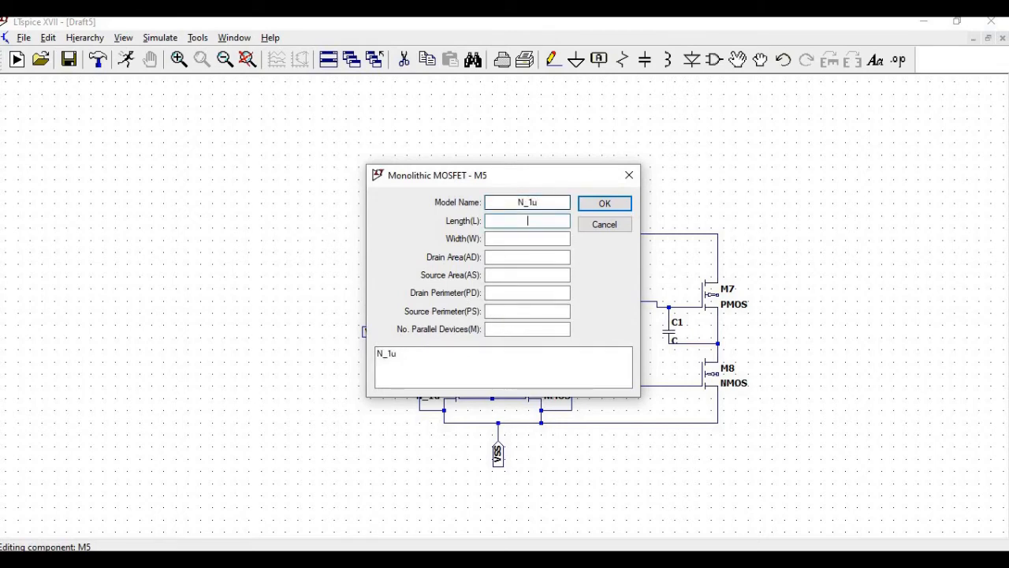
pyautogui.write('1u')
pyautogui.press('Tab')
pyautogui.write('4')
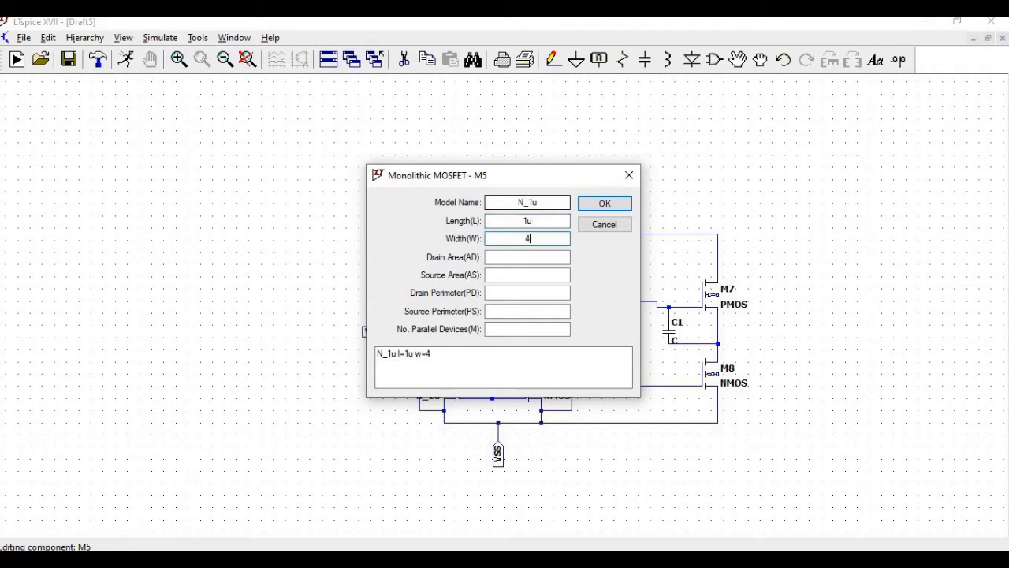
pyautogui.write('.5u')
pyautogui.click(601, 205)
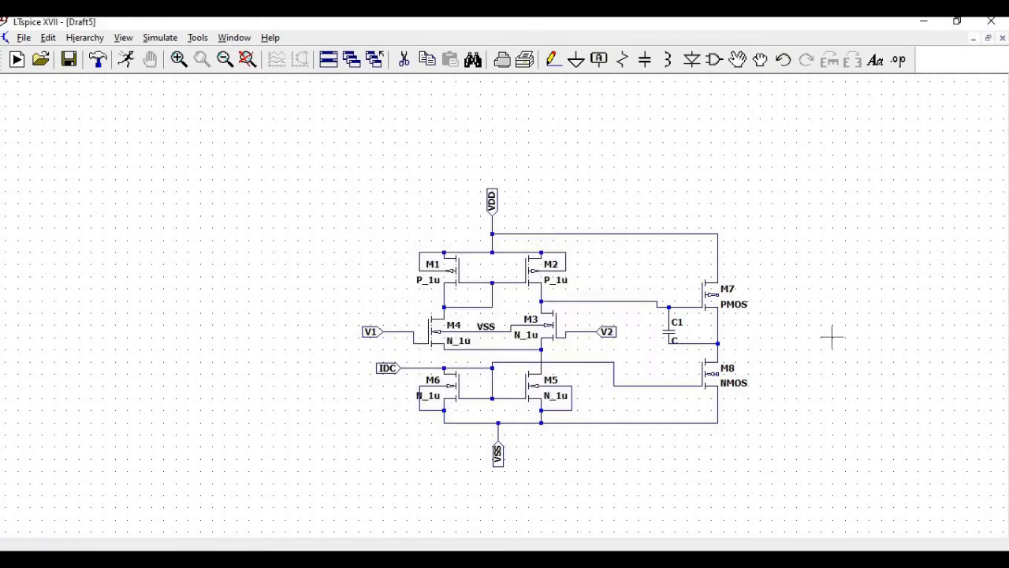
# Assign the P_1u model to transistor M7, with length 1u and width 50u.
pyautogui.rightClick(714, 294)
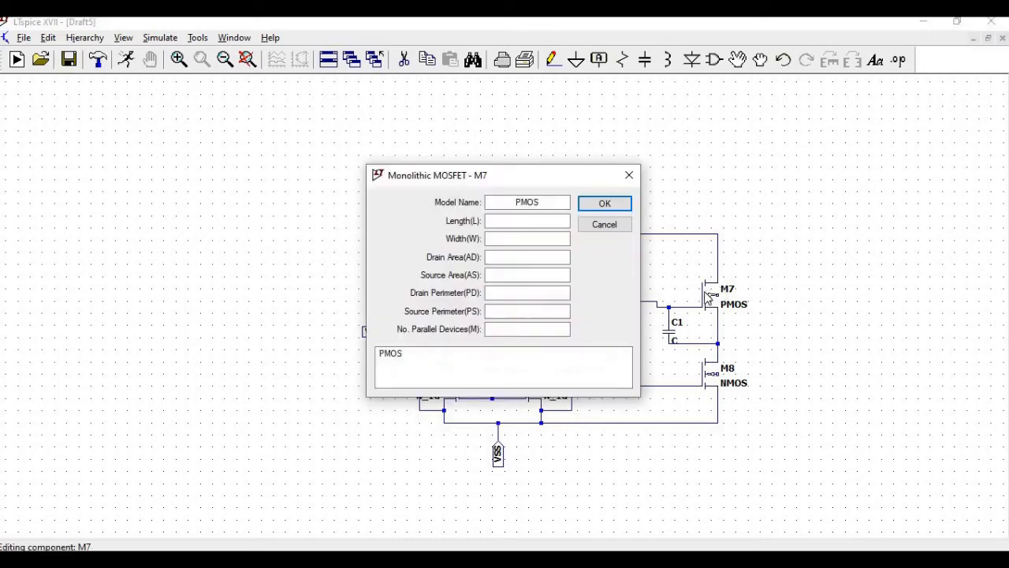
pyautogui.click(550, 203)
pyautogui.press('BackSpace')
pyautogui.press('BackSpace')
pyautogui.press('BackSpace')
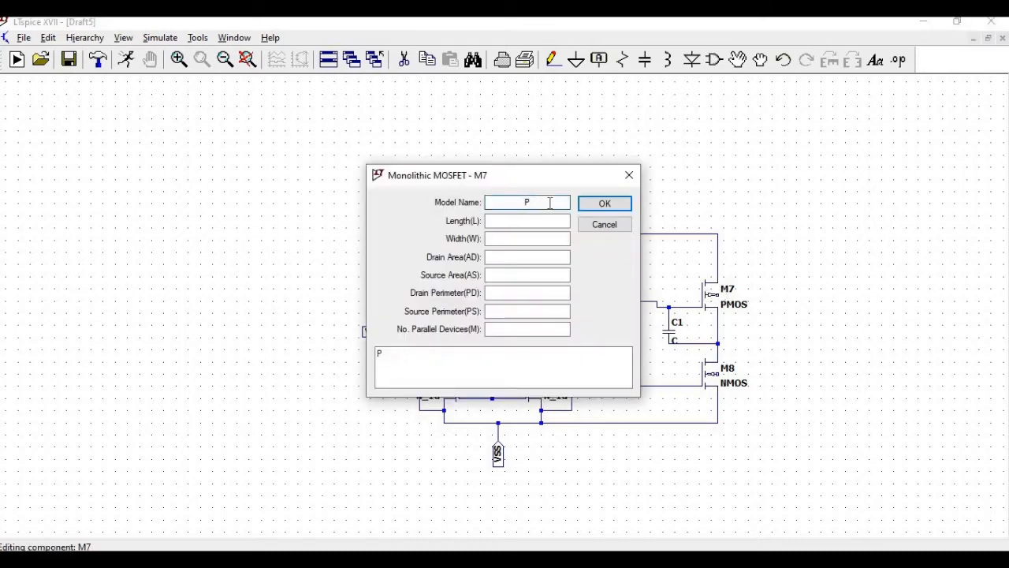
pyautogui.write('_1u')
pyautogui.press('Tab')
pyautogui.write('50')
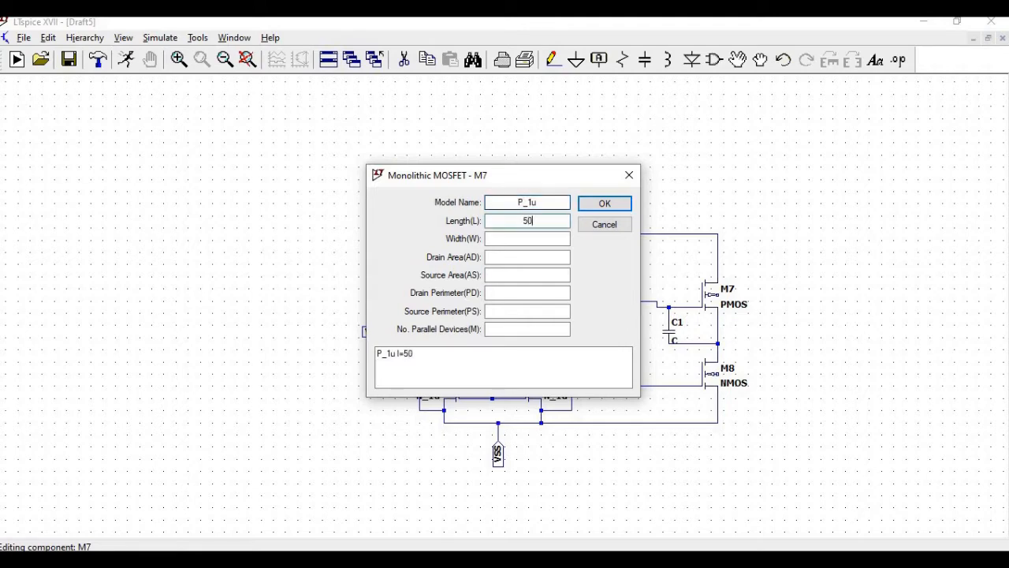
pyautogui.press('BackSpace')
pyautogui.press('BackSpace')
pyautogui.press('Tab')
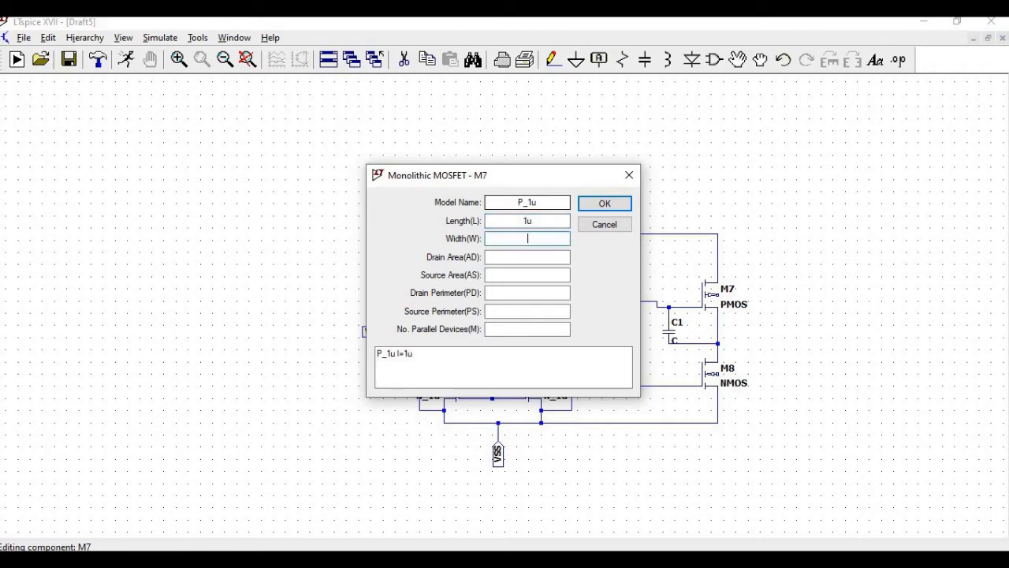
pyautogui.write('50u')
pyautogui.click(605, 205)
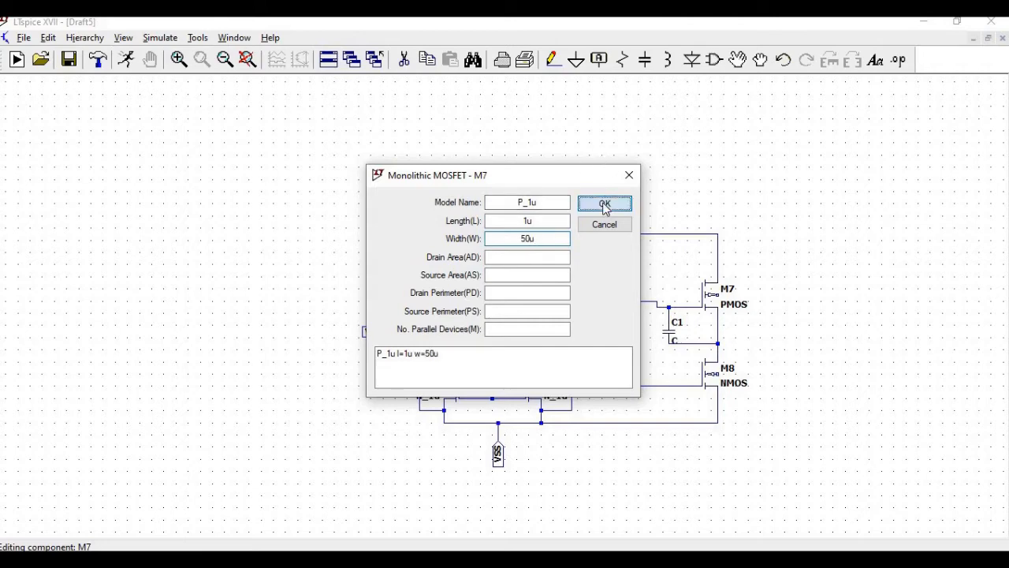
# Assign the N_1u model to transistor M8, with length 1u and width 20u.
pyautogui.rightClick(708, 376)
pyautogui.click(548, 205)
pyautogui.press('BackSpace')
pyautogui.press('BackSpace')
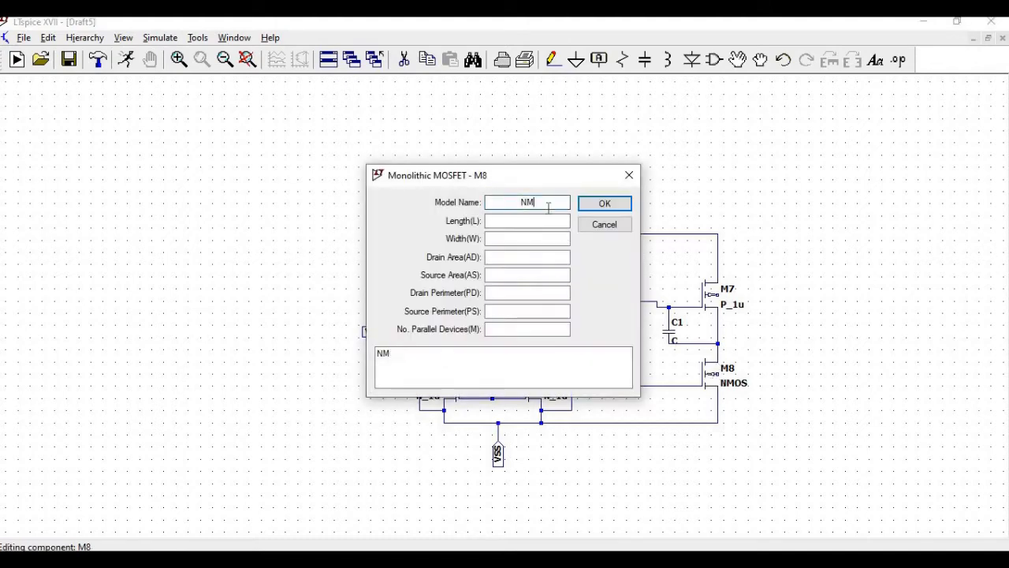
pyautogui.press('BackSpace')
pyautogui.write('_1u')
pyautogui.press('Tab')
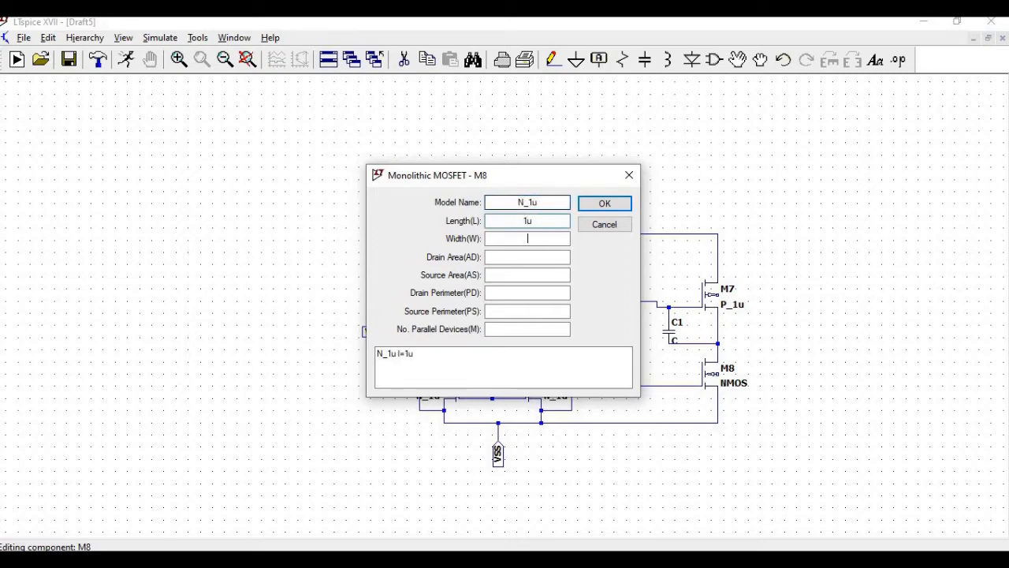
pyautogui.click(528, 238)
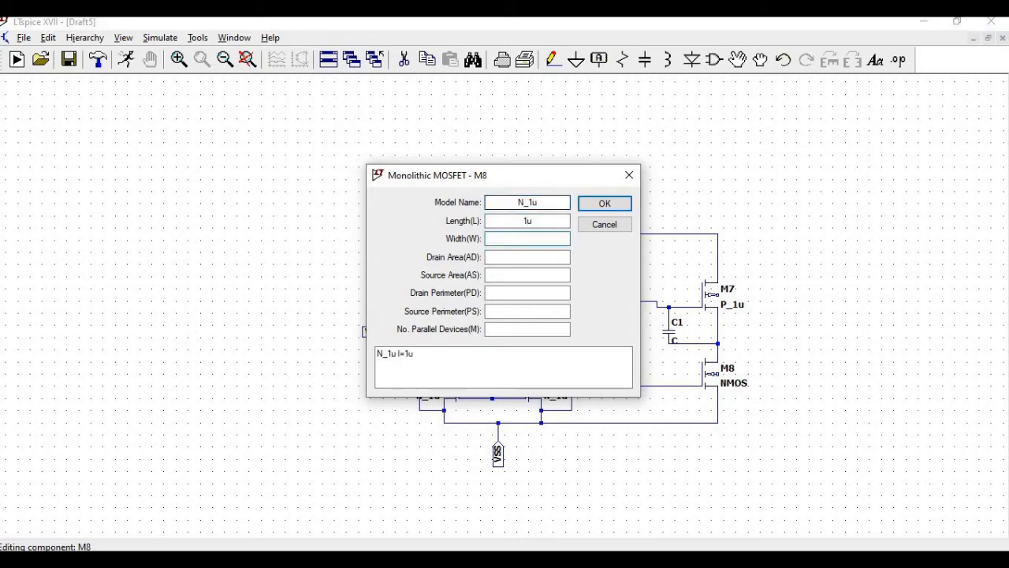
pyautogui.write('20u')
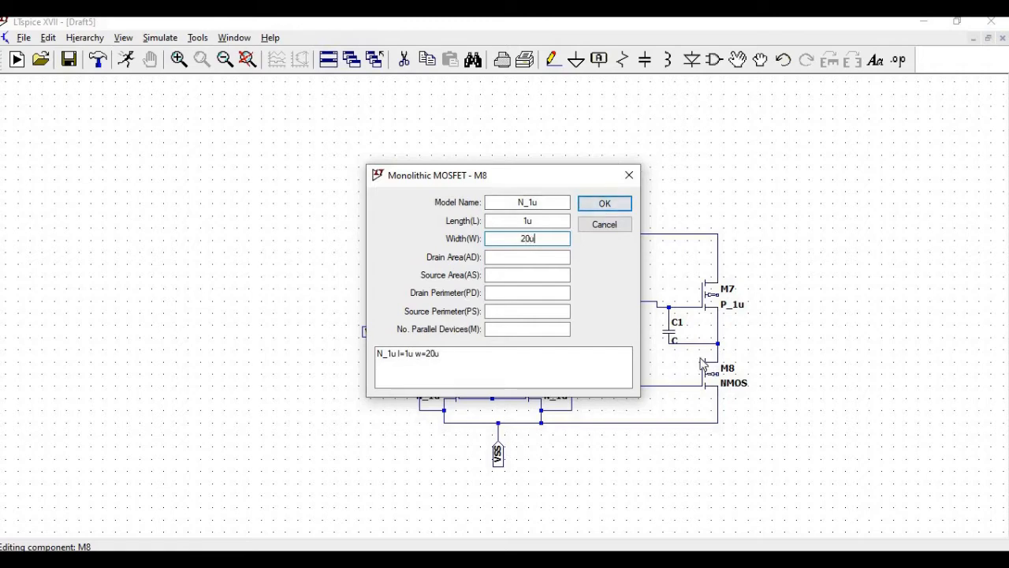
pyautogui.click(604, 204)
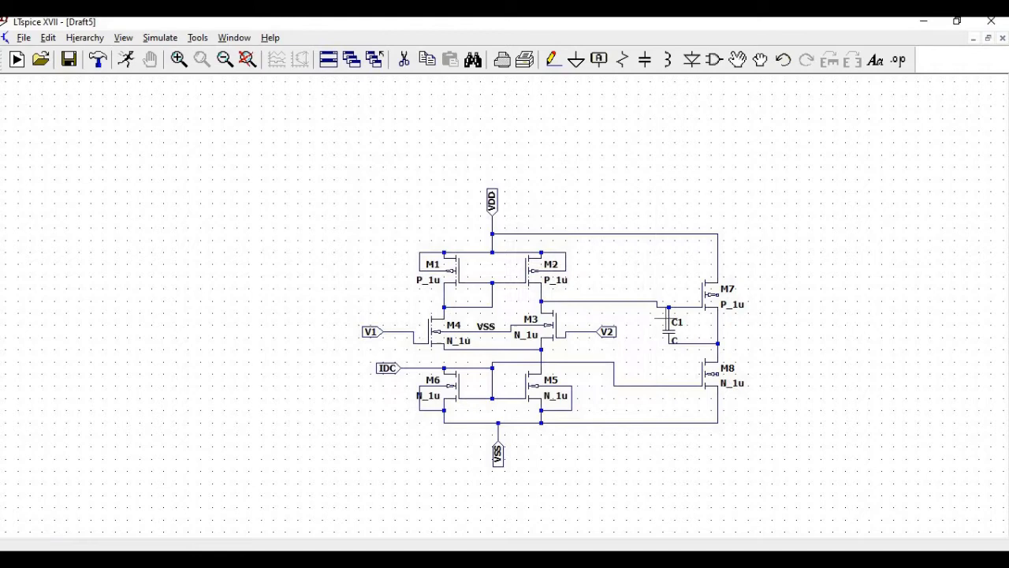
# Set the capacitance of compensation capacitor C1 to 10pf.
pyautogui.rightClick(683, 335)
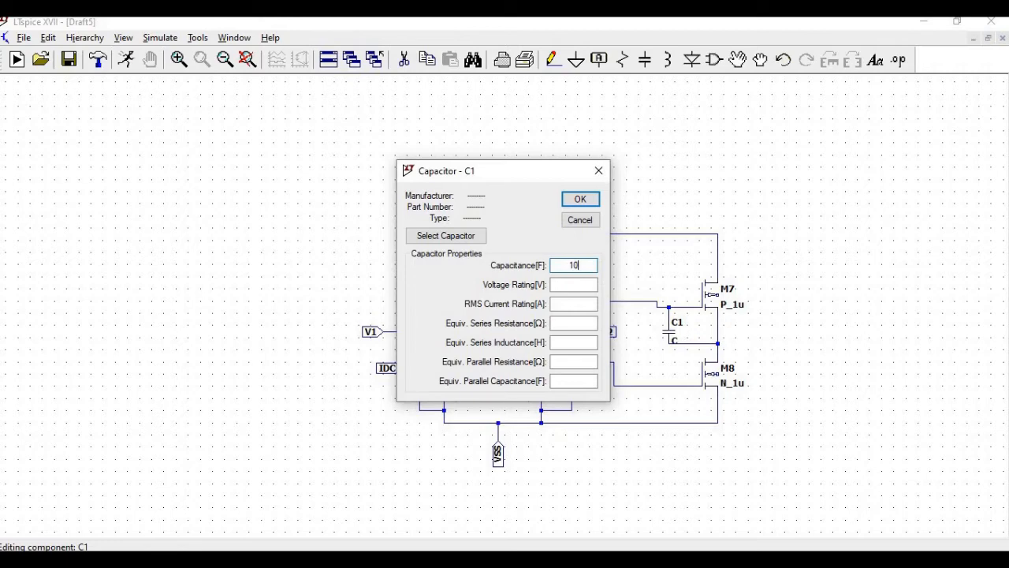
pyautogui.click(581, 198)
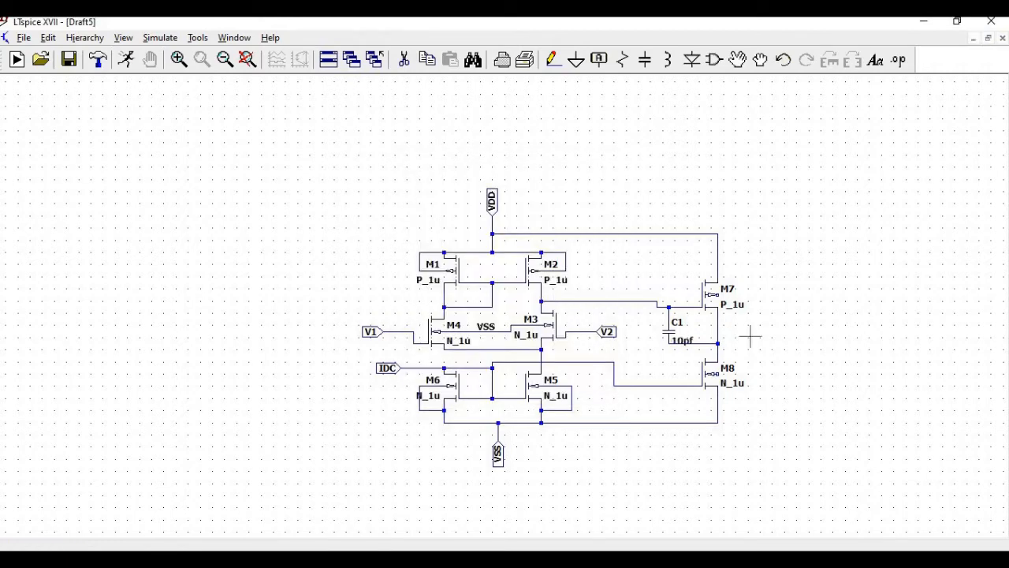
# Place a net label named VOUT with port type Output beside the M7–M8 output stage.
pyautogui.click(600, 61)
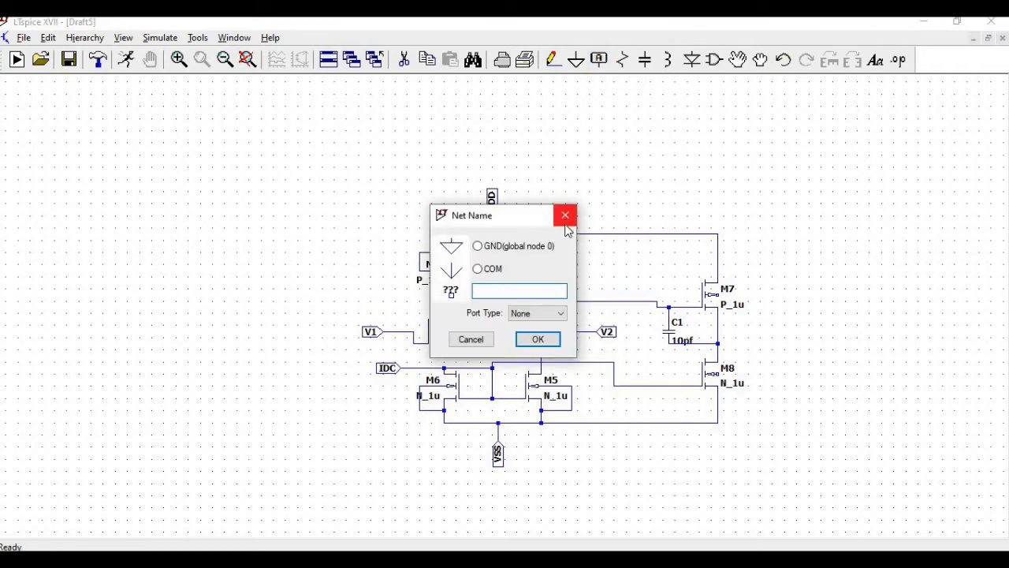
pyautogui.write('VOUT')
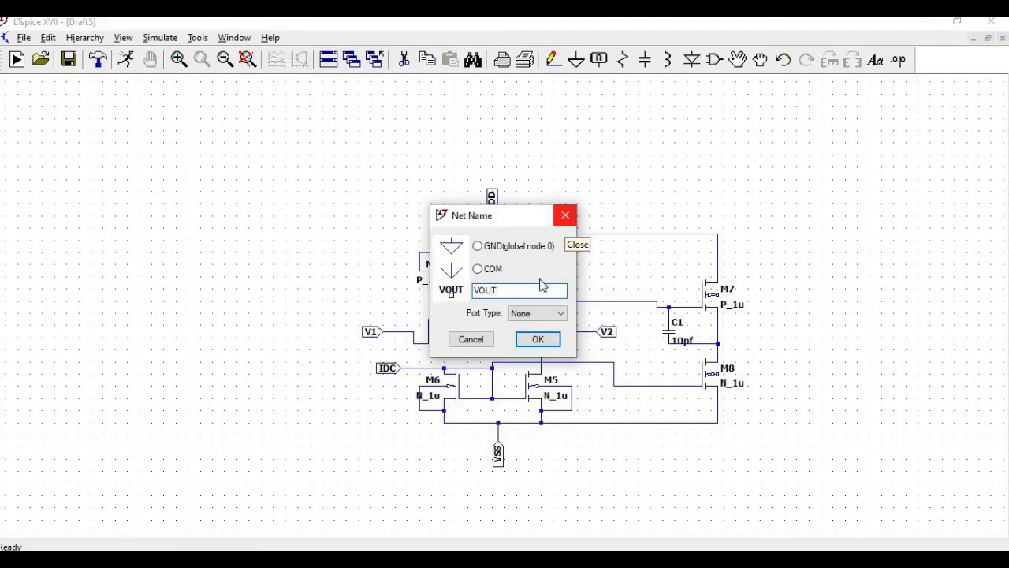
pyautogui.click(527, 315)
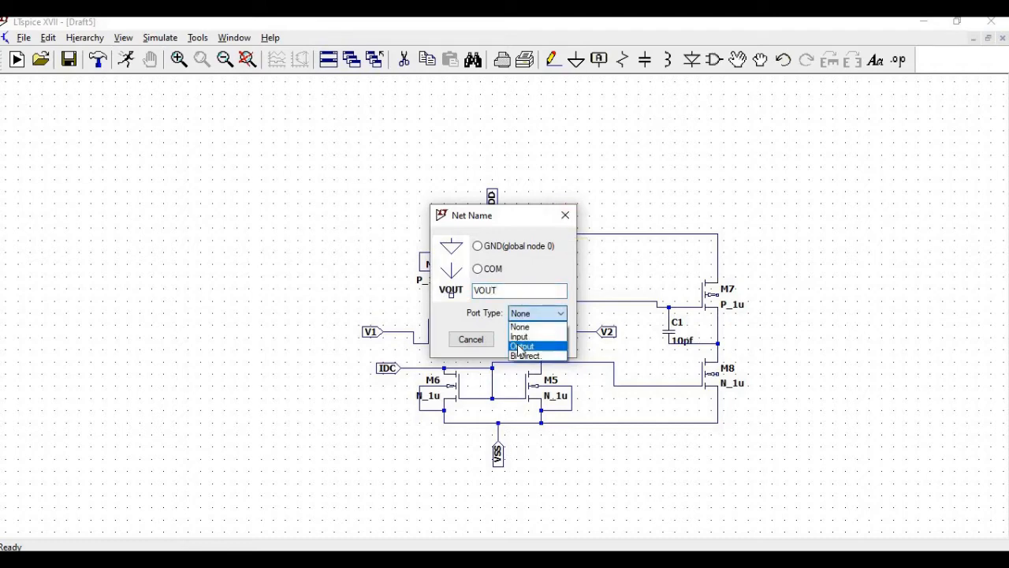
pyautogui.click(521, 346)
pyautogui.click(537, 339)
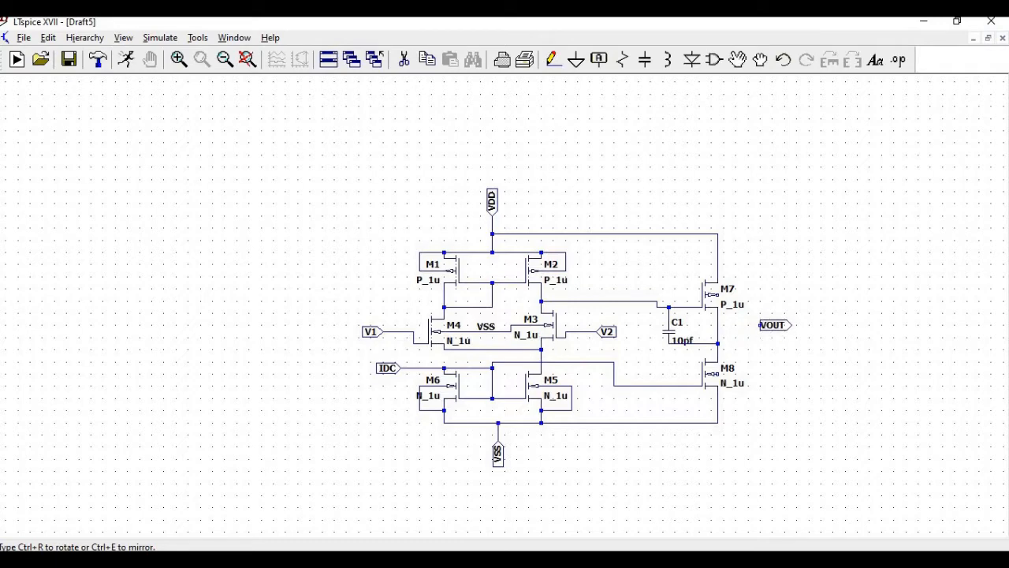
pyautogui.click(761, 325)
# Wire the VOUT port to the vertical line joining the drains of M7 and M8.
pyautogui.click(553, 59)
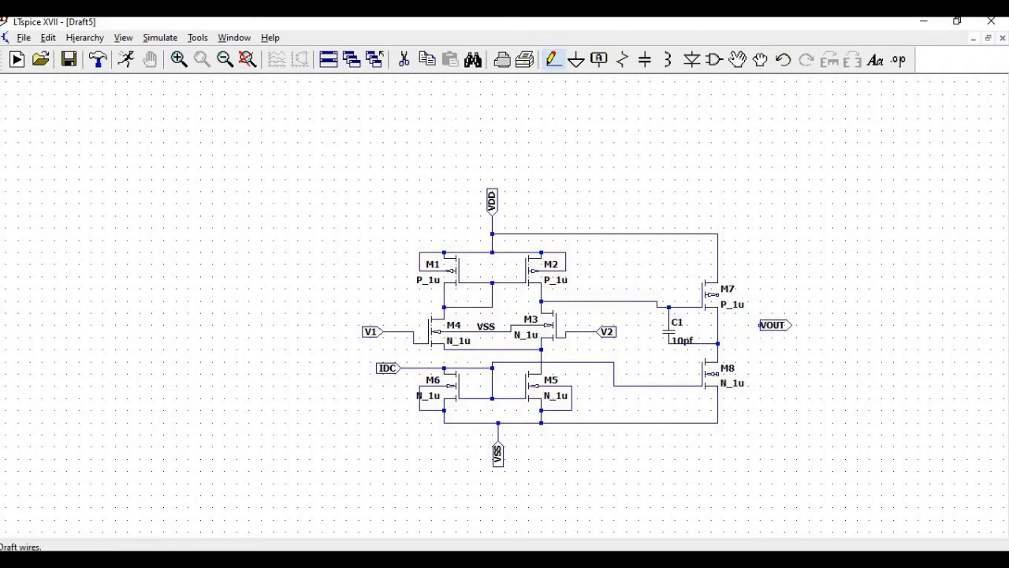
pyautogui.click(760, 325)
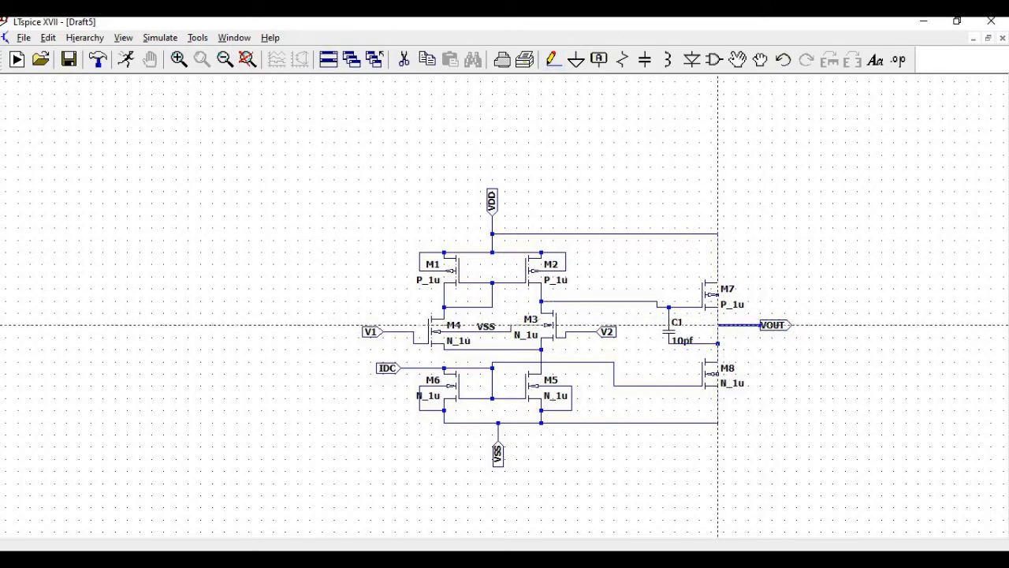
pyautogui.click(718, 325)
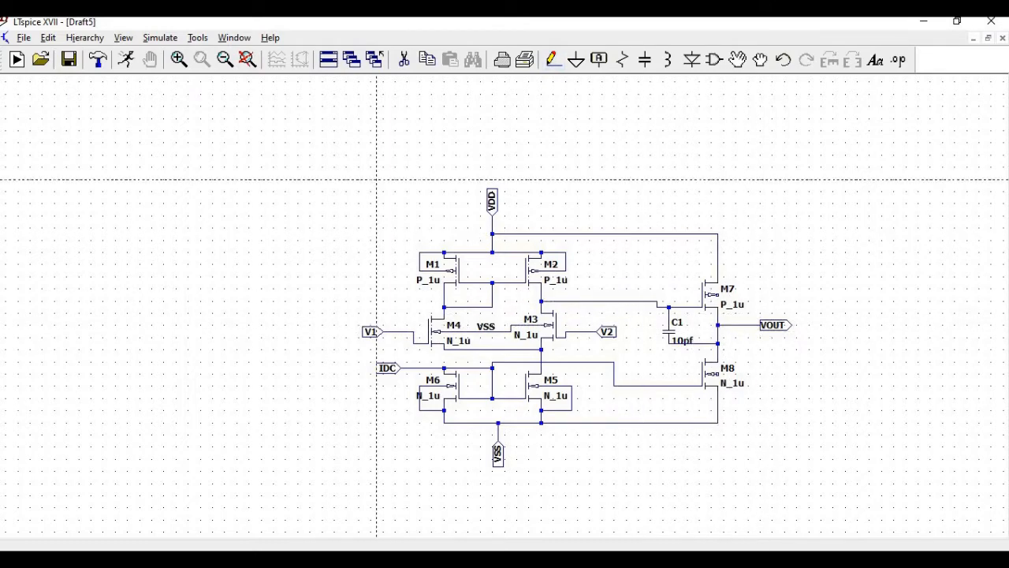
pyautogui.press('Escape')
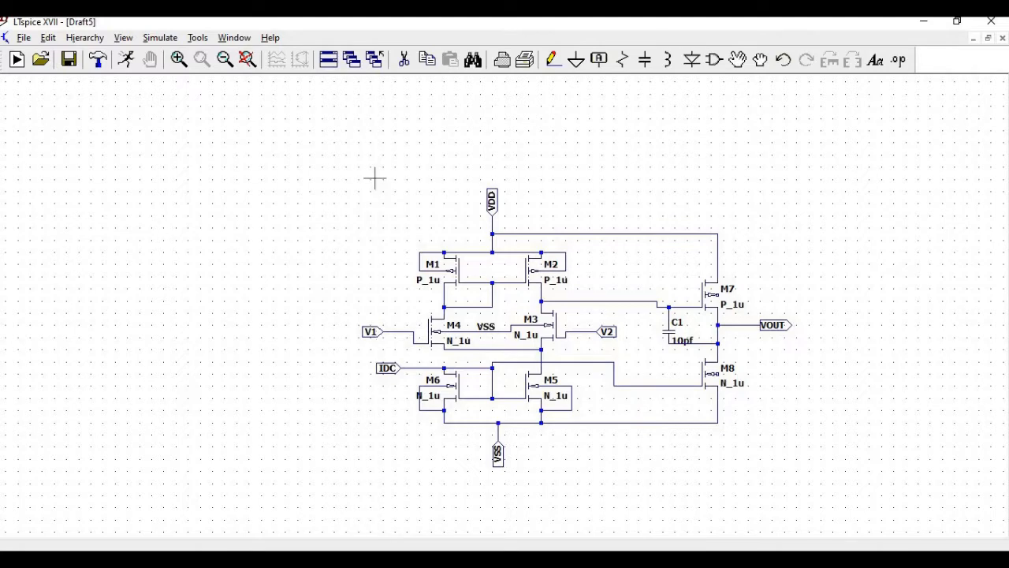
# Wire the body terminal of M7 around its outer side up to the VDD rail.
pyautogui.click(179, 61)
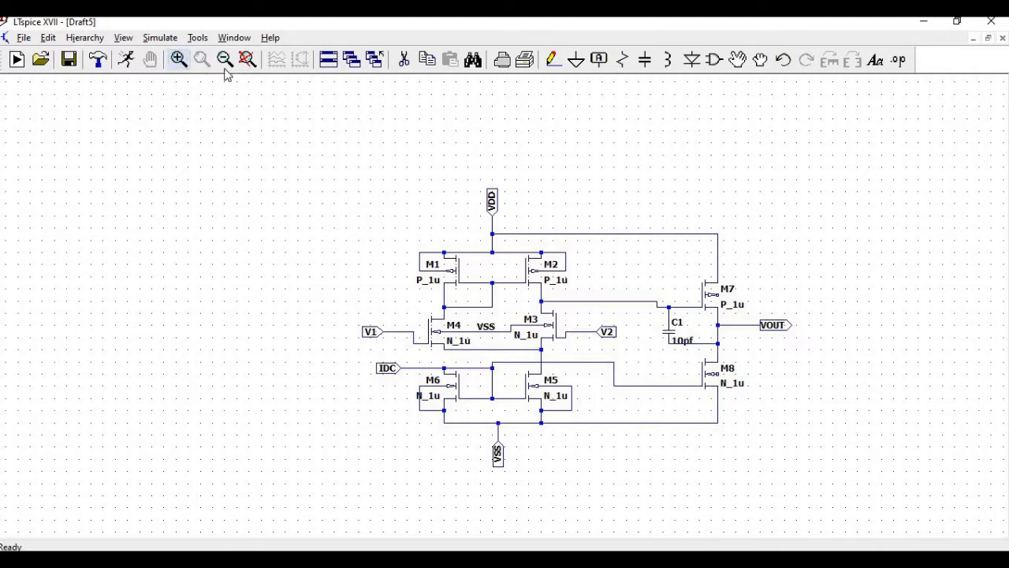
pyautogui.click(449, 216)
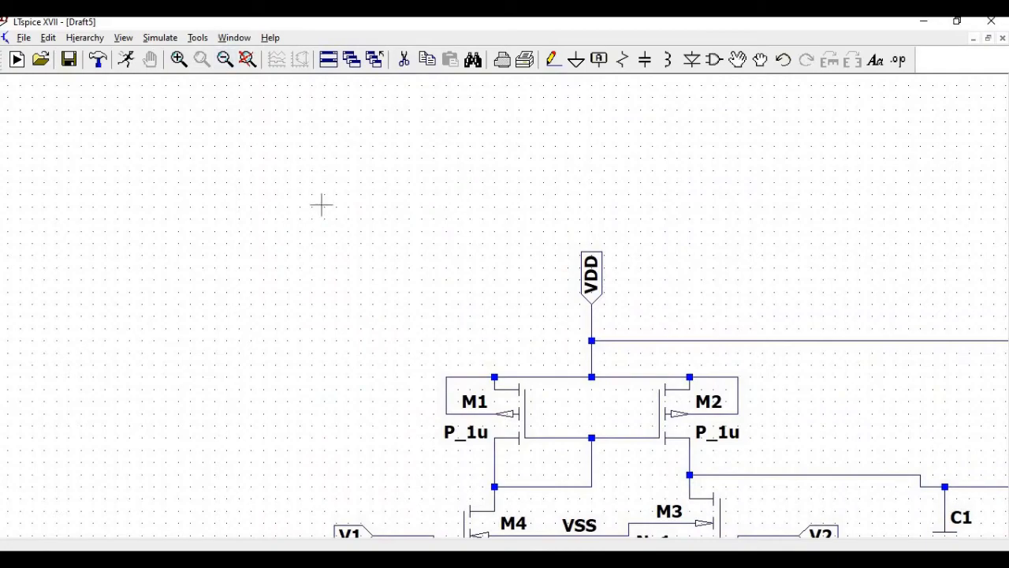
pyautogui.moveTo(381, 244); pyautogui.dragTo(169, 90)
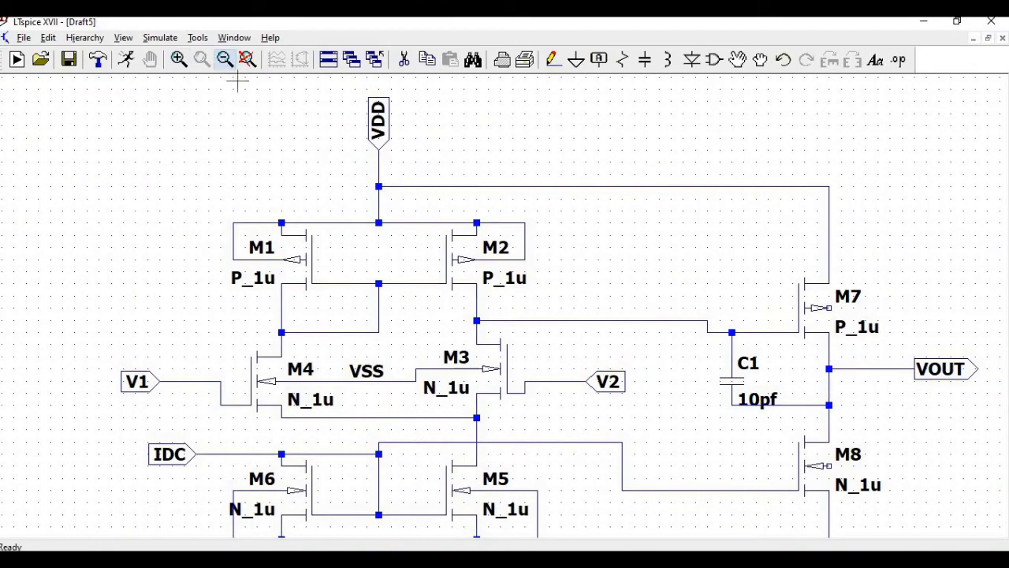
pyautogui.click(225, 59)
pyautogui.moveTo(255, 161); pyautogui.dragTo(221, 125)
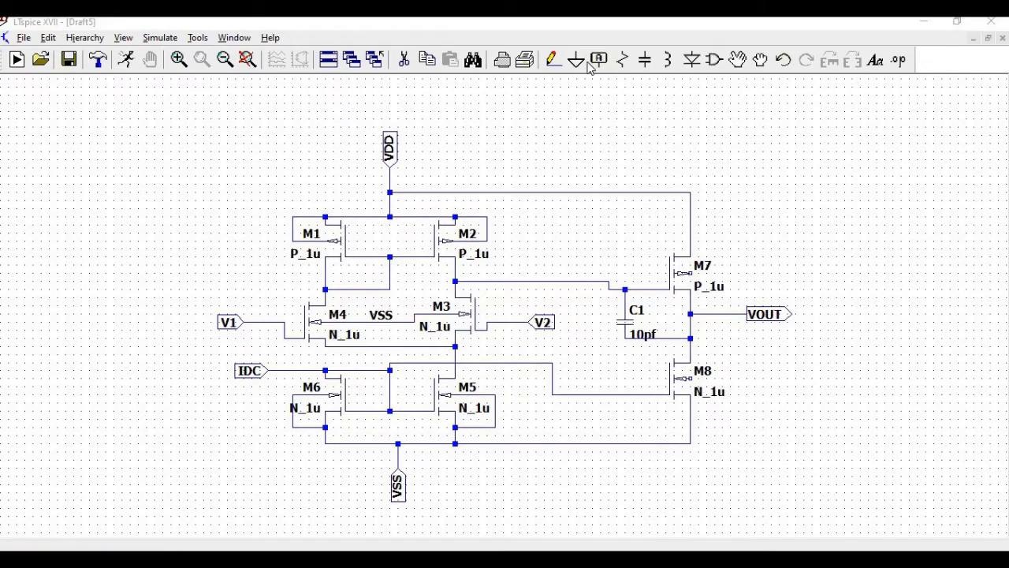
pyautogui.click(555, 62)
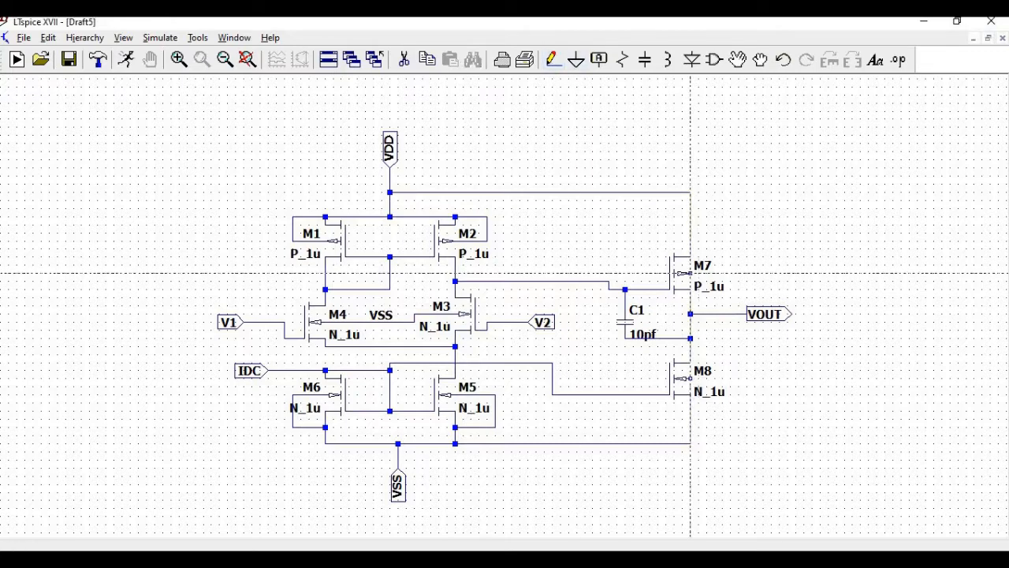
pyautogui.click(691, 273)
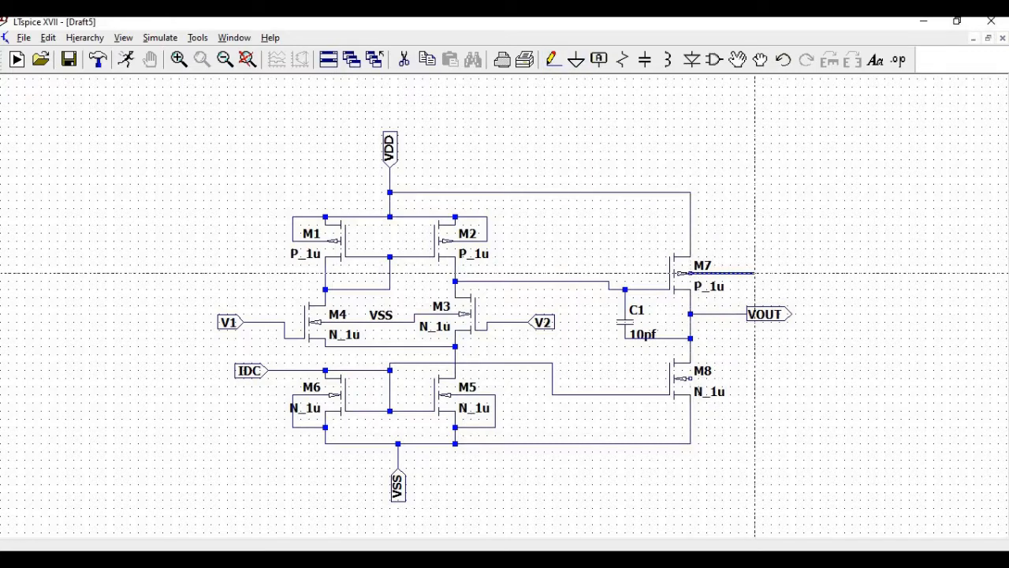
pyautogui.click(755, 191)
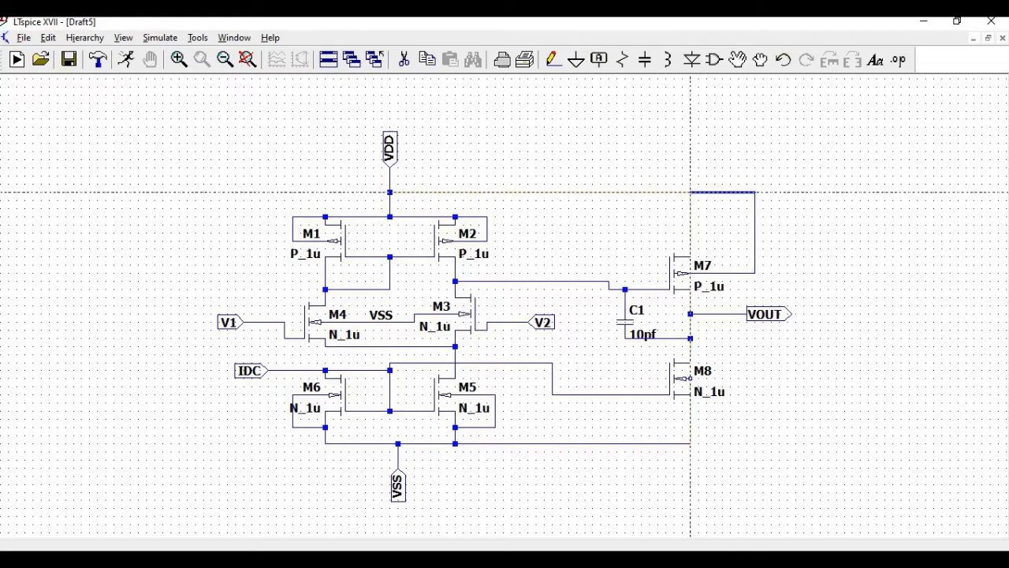
pyautogui.click(690, 192)
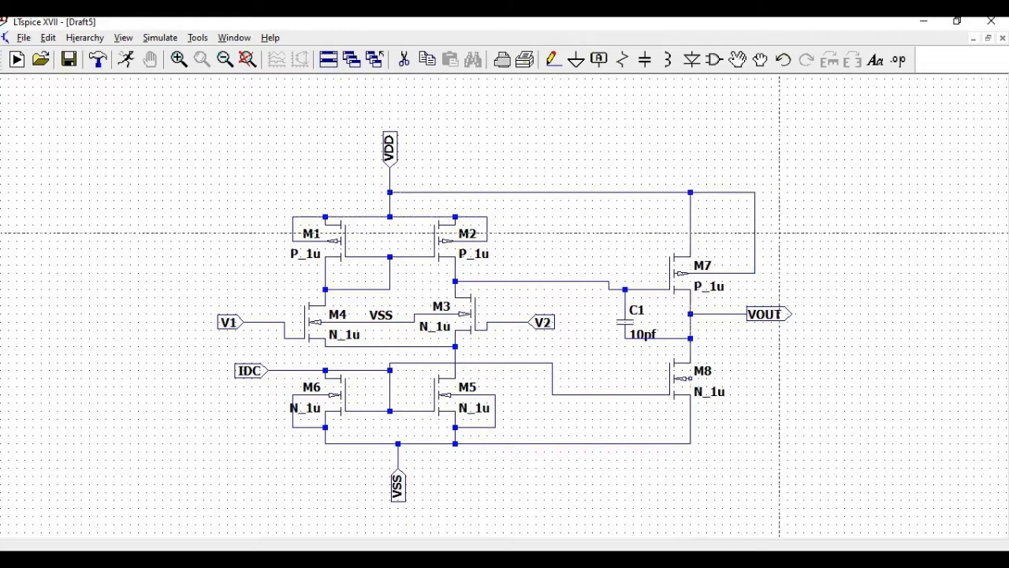
# Wire the body terminal of M8 around its outer side down to the VSS rail.
pyautogui.click(691, 379)
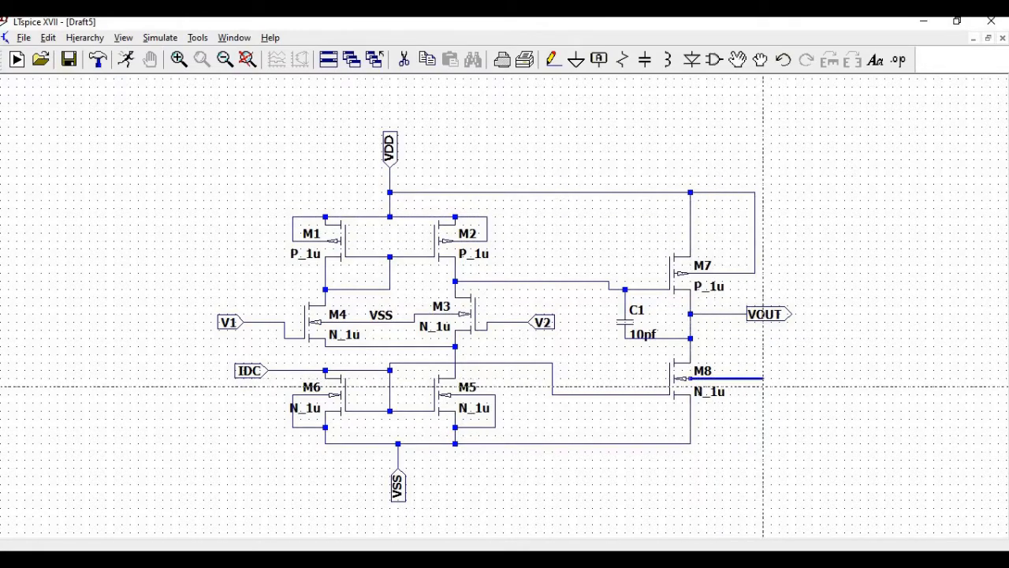
pyautogui.click(754, 384)
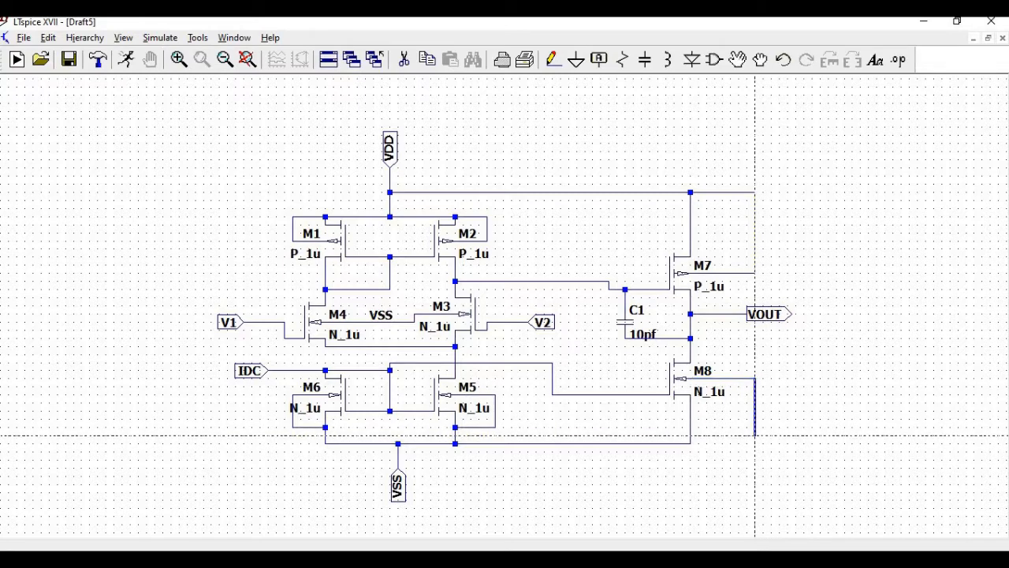
pyautogui.click(691, 443)
pyautogui.press('Escape')
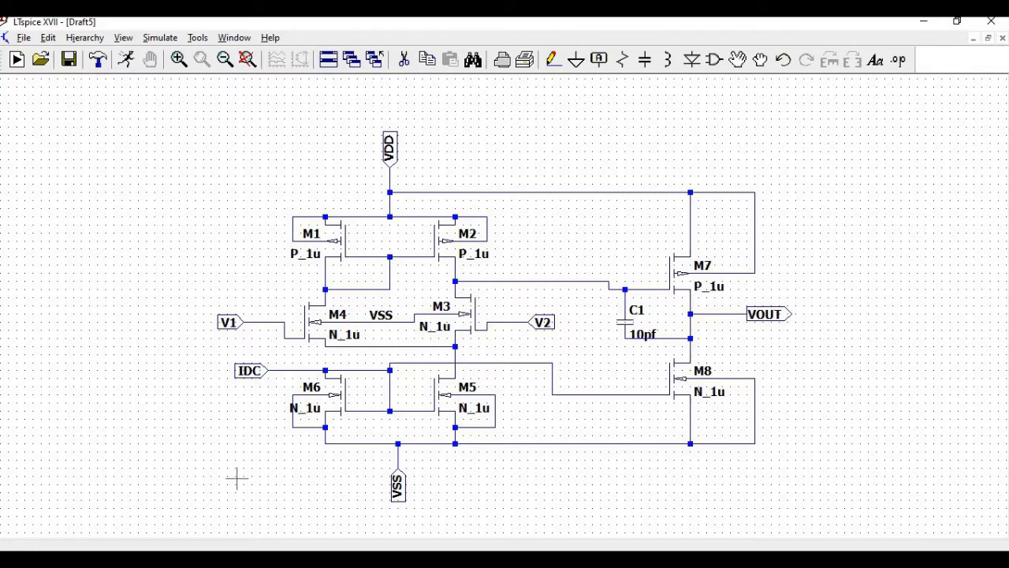
# Start a new SPICE directive, then switch to File Explorer and find the BSIM4_models file in the Op_amp folder under Mycircuits.
pyautogui.click(50, 39)
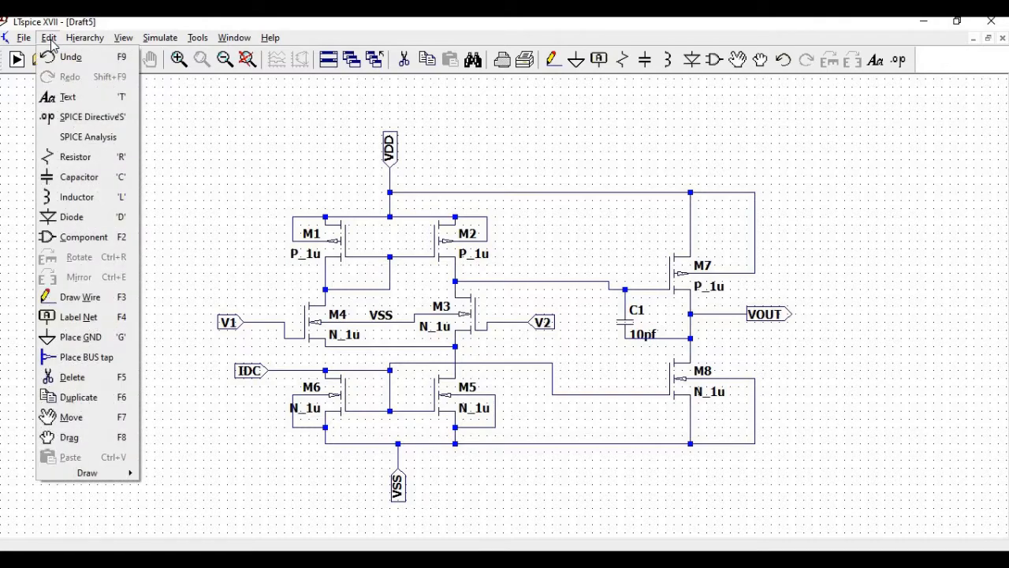
pyautogui.click(89, 117)
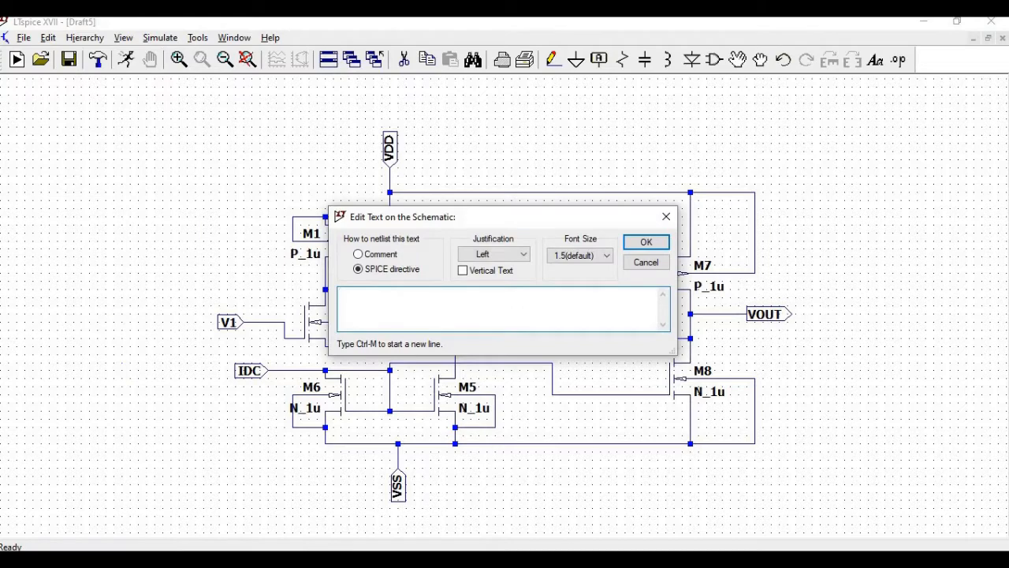
pyautogui.moveTo(415, 562)
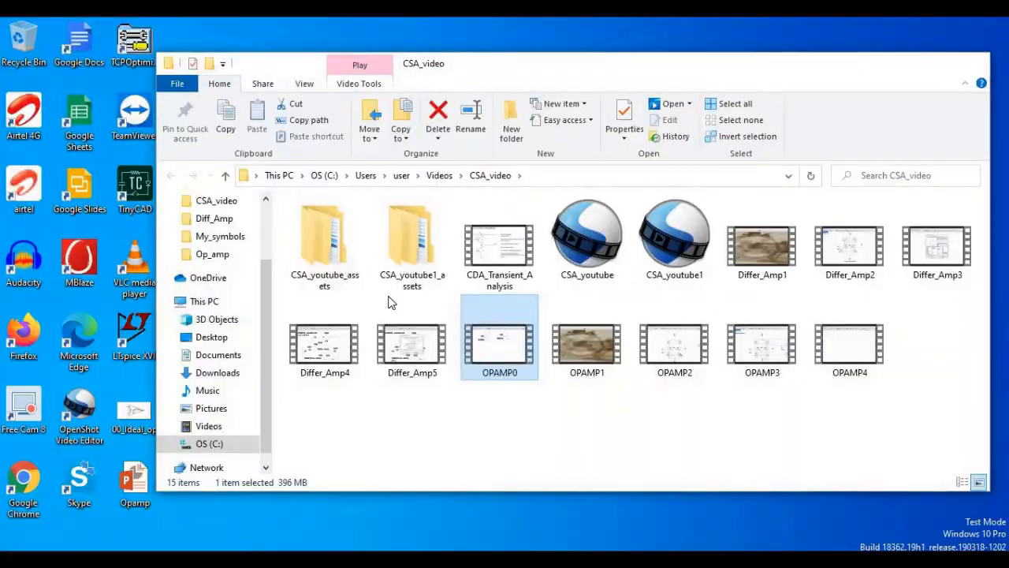
pyautogui.click(450, 534)
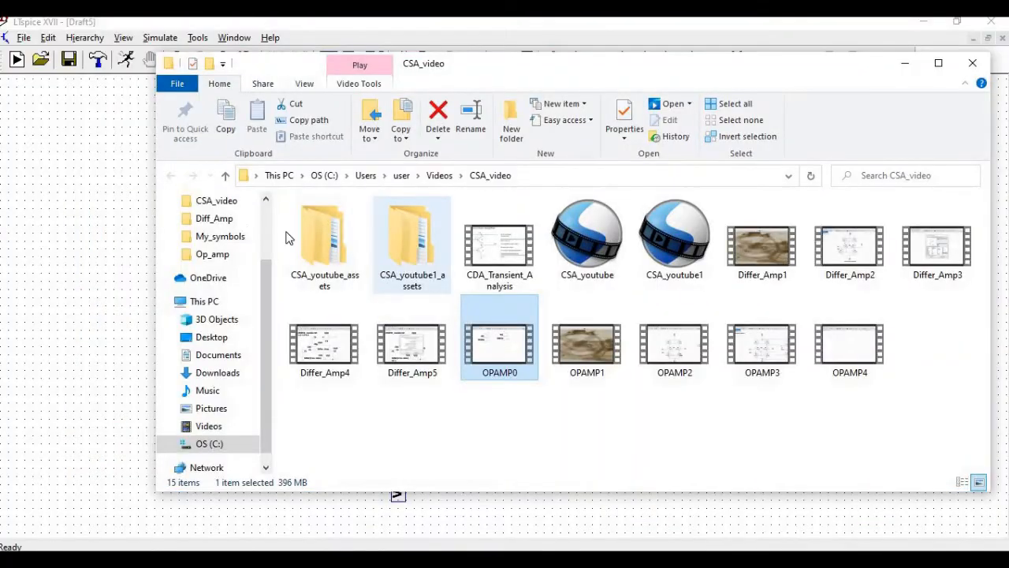
pyautogui.click(228, 236)
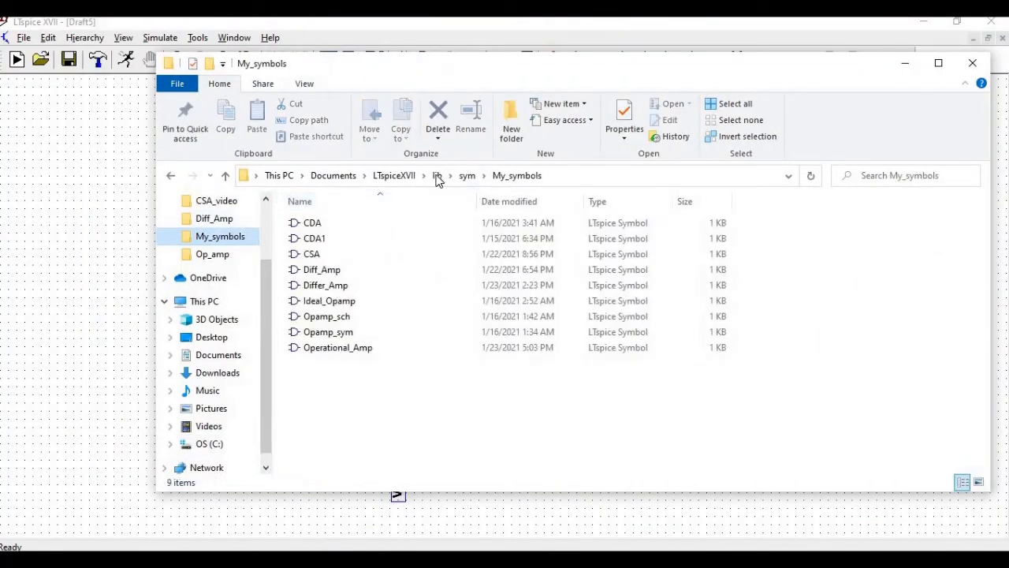
pyautogui.click(223, 222)
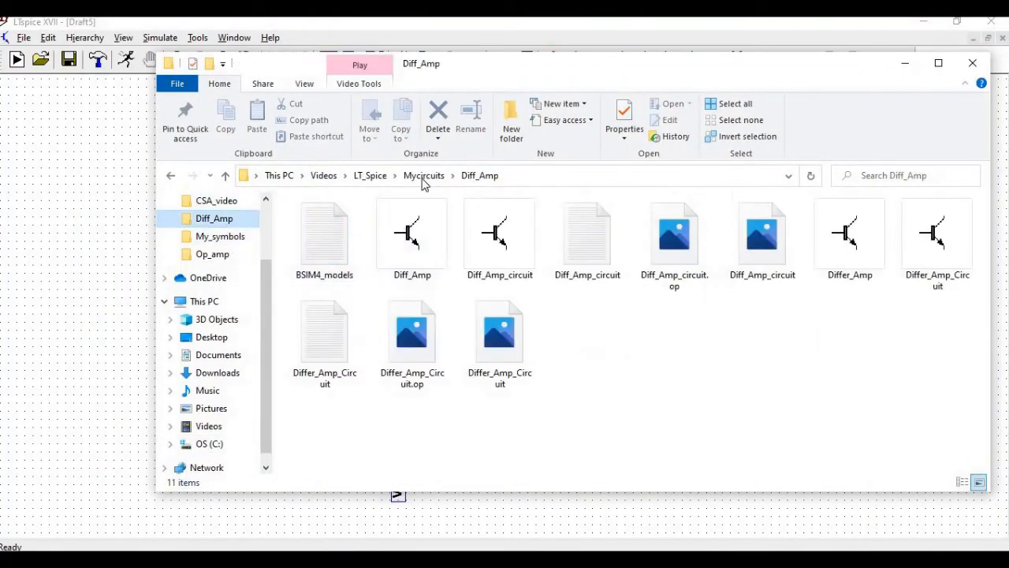
pyautogui.click(423, 178)
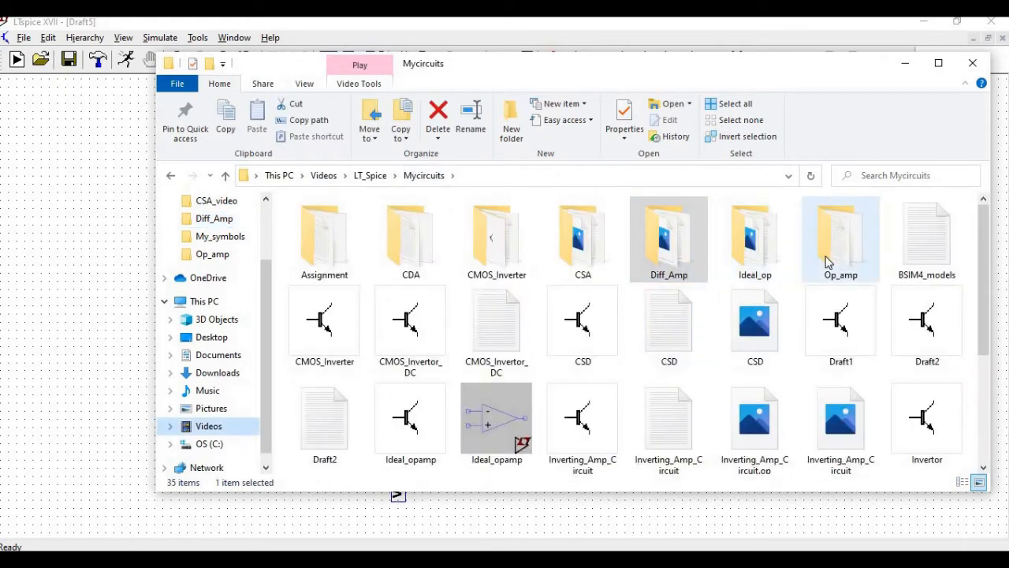
pyautogui.doubleClick(828, 262)
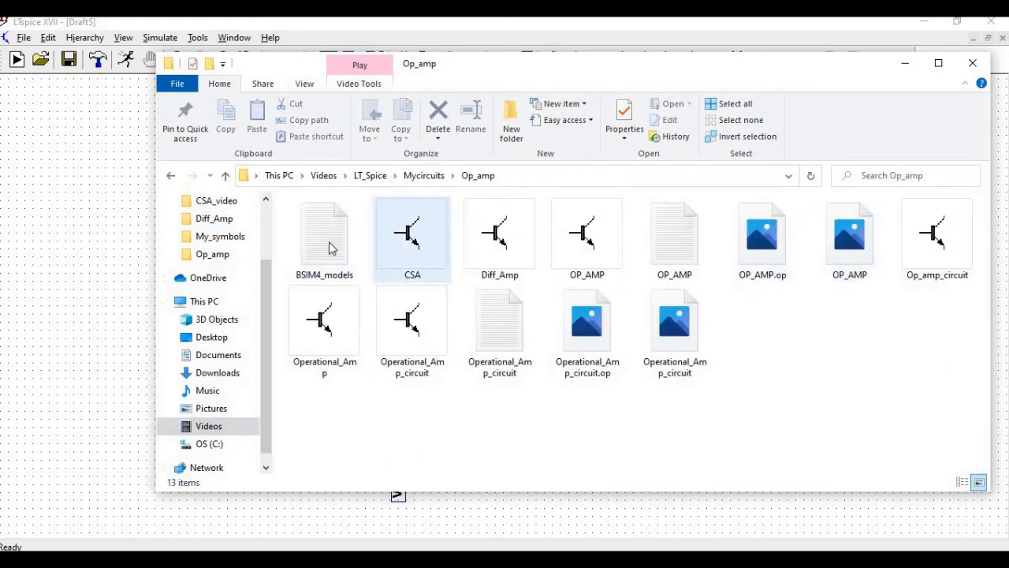
# Return to LTspice, enter the SPICE directive .include BSIM4_models.txt and place it above and left of the circuit.
pyautogui.click(905, 65)
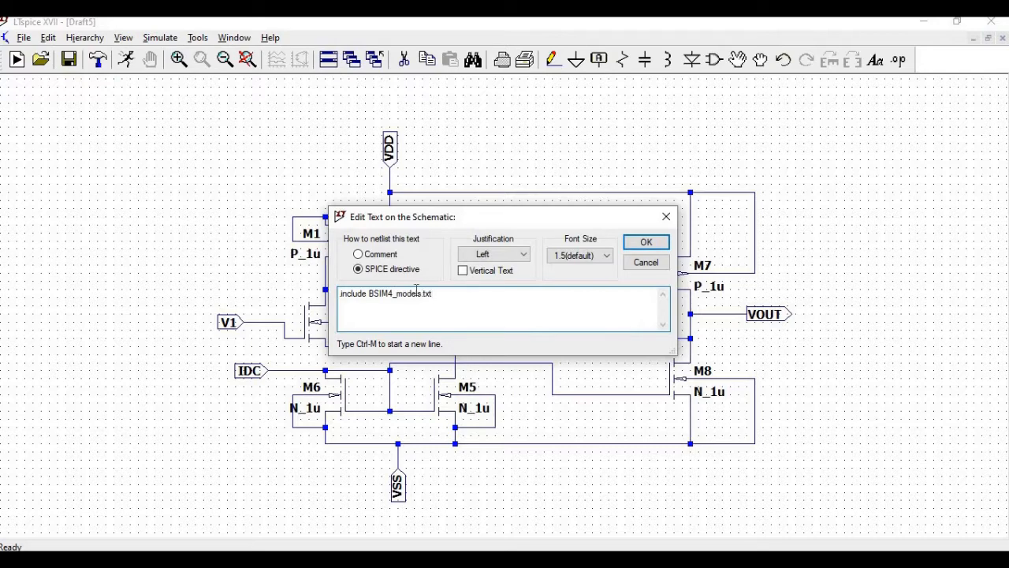
pyautogui.click(646, 241)
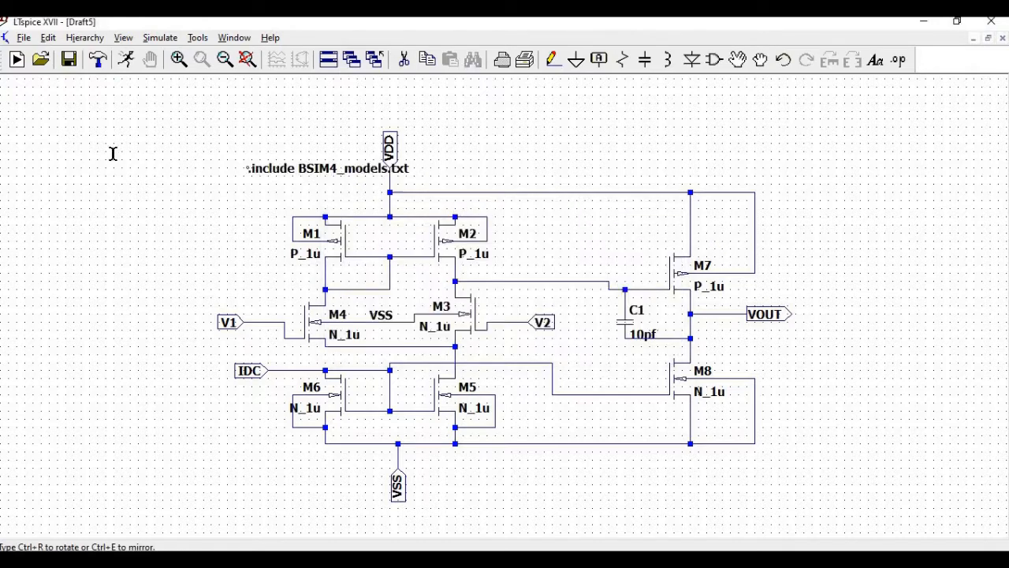
pyautogui.click(68, 118)
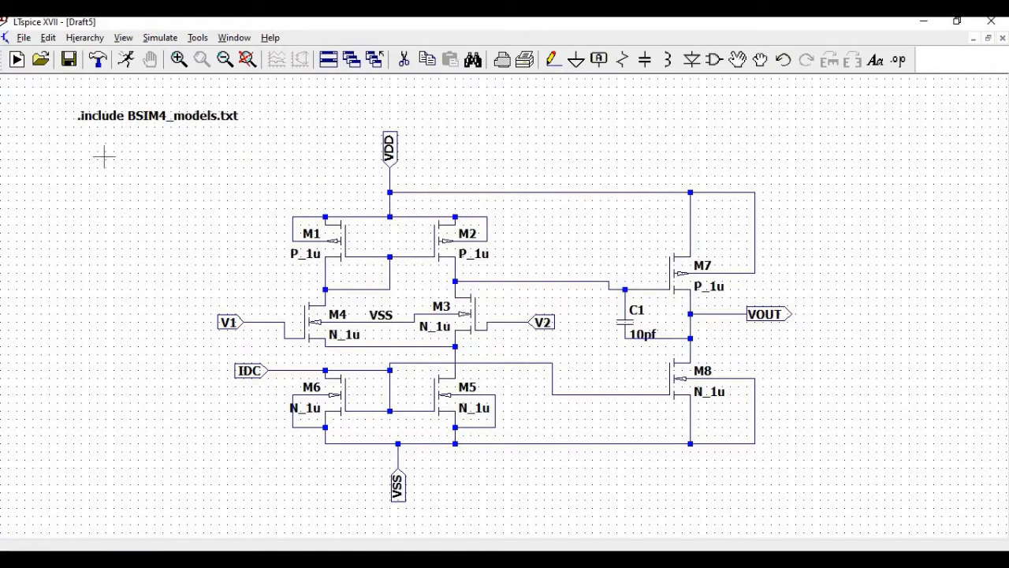
pyautogui.click(24, 38)
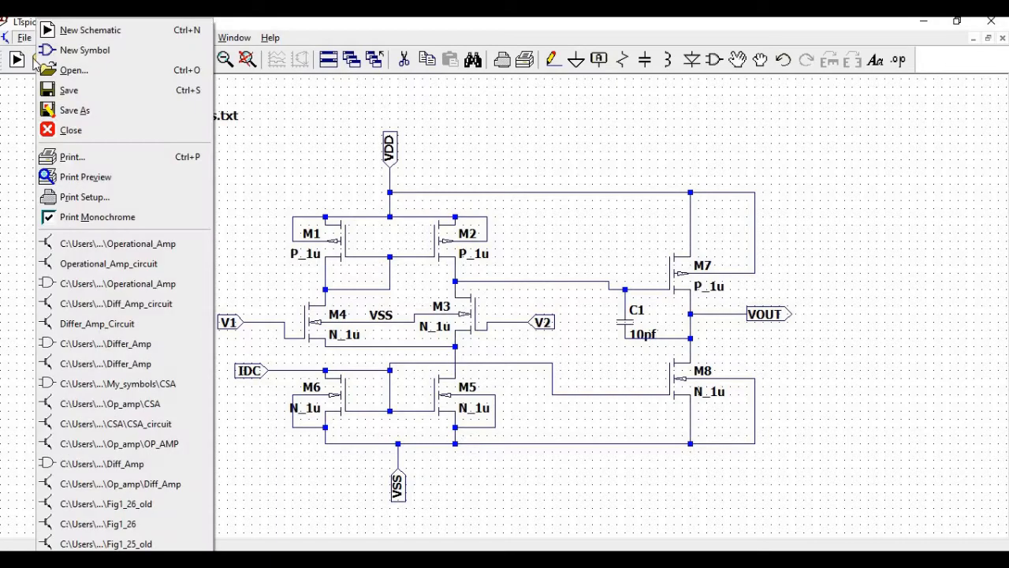
pyautogui.click(70, 112)
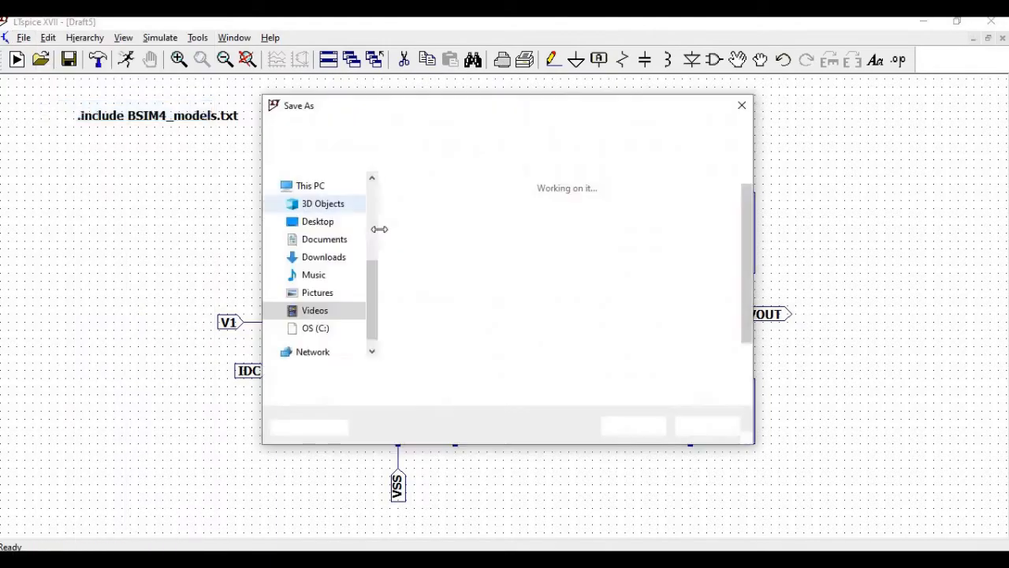
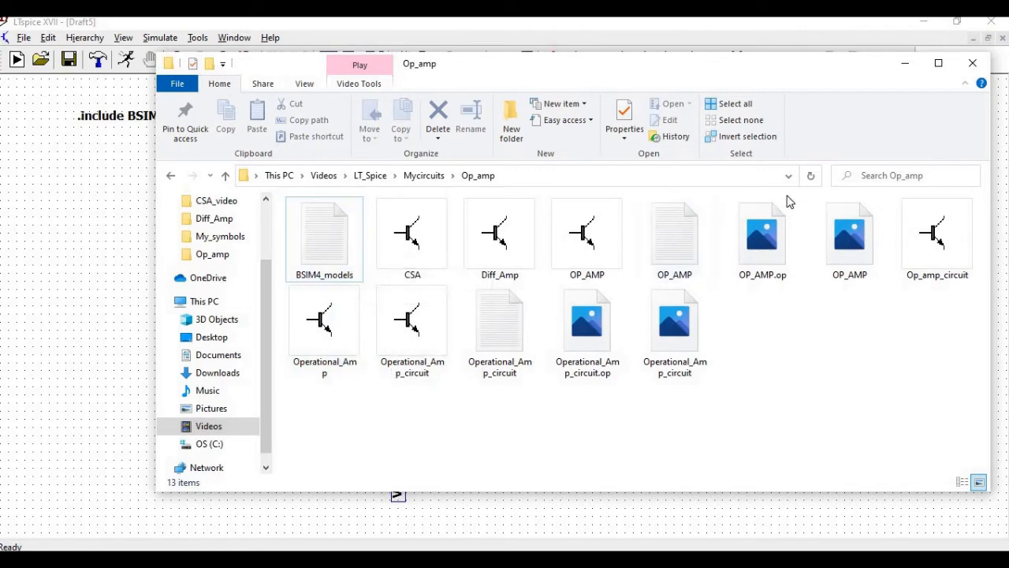
pyautogui.click(905, 68)
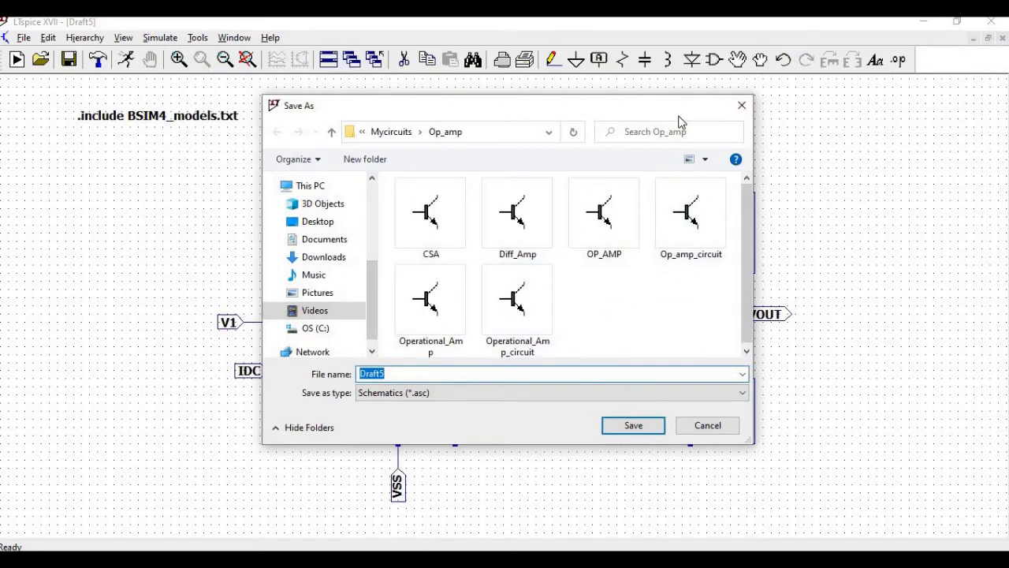
pyautogui.click(740, 106)
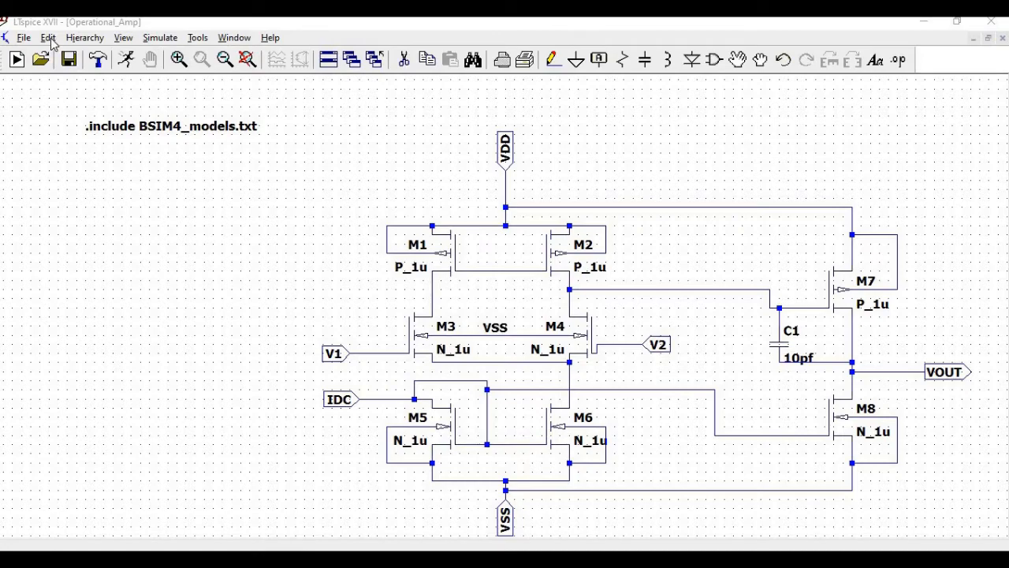
# Create a new symbol from the Operational_Amp schematic's hierarchy and draw a body rectangle about 11 grid units wide and 5 high.
pyautogui.click(79, 39)
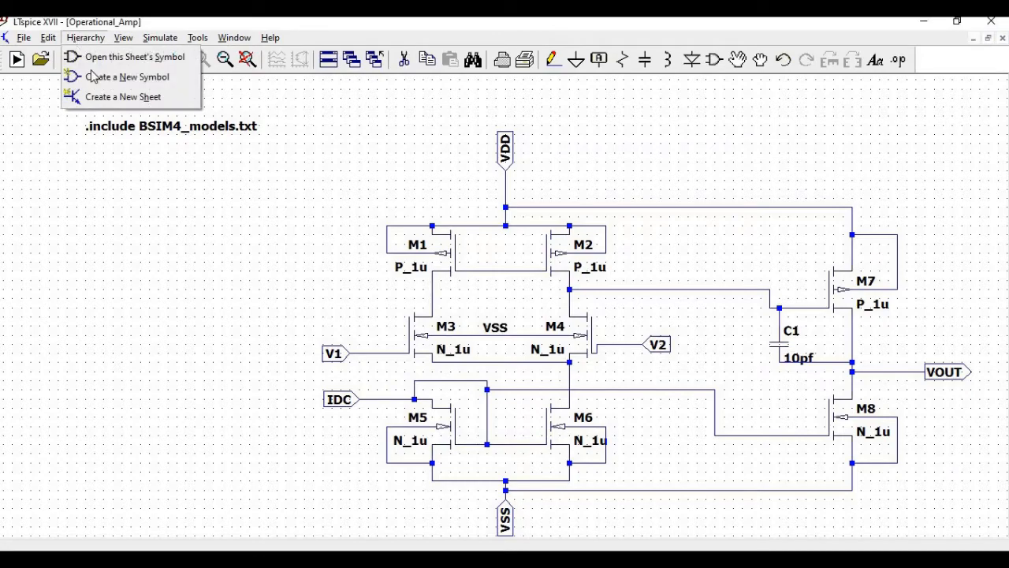
pyautogui.click(98, 77)
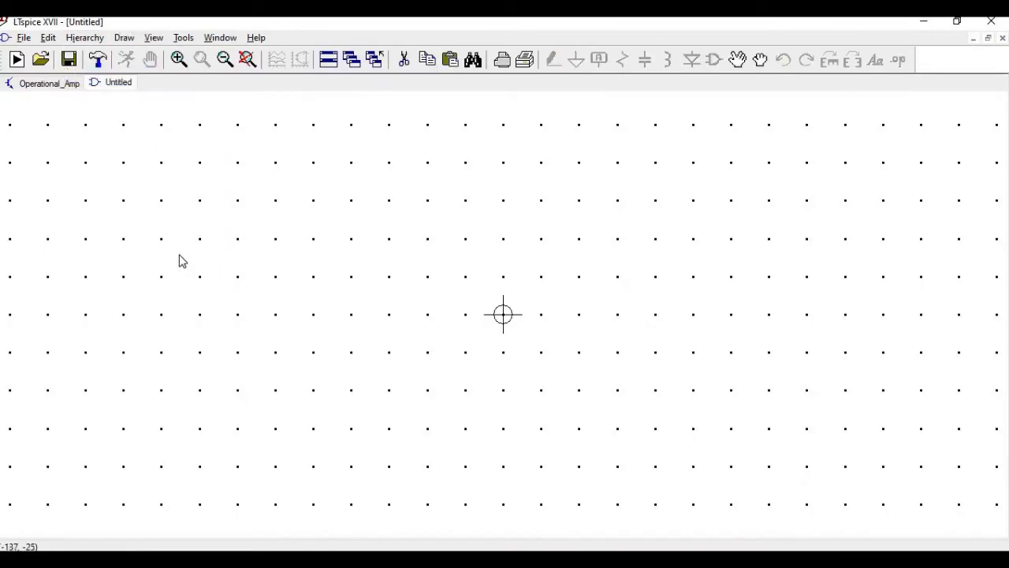
pyautogui.click(126, 39)
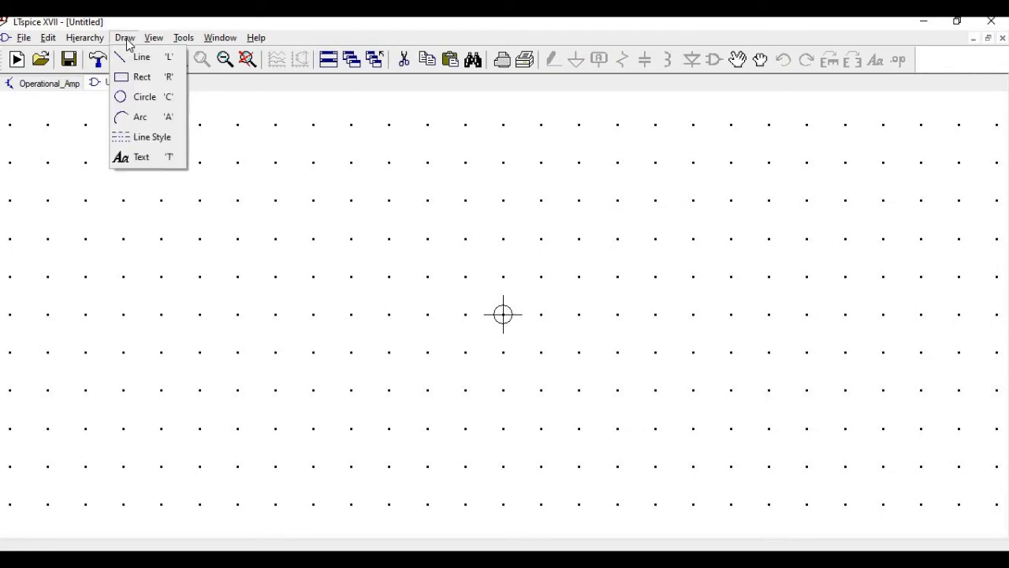
pyautogui.click(142, 64)
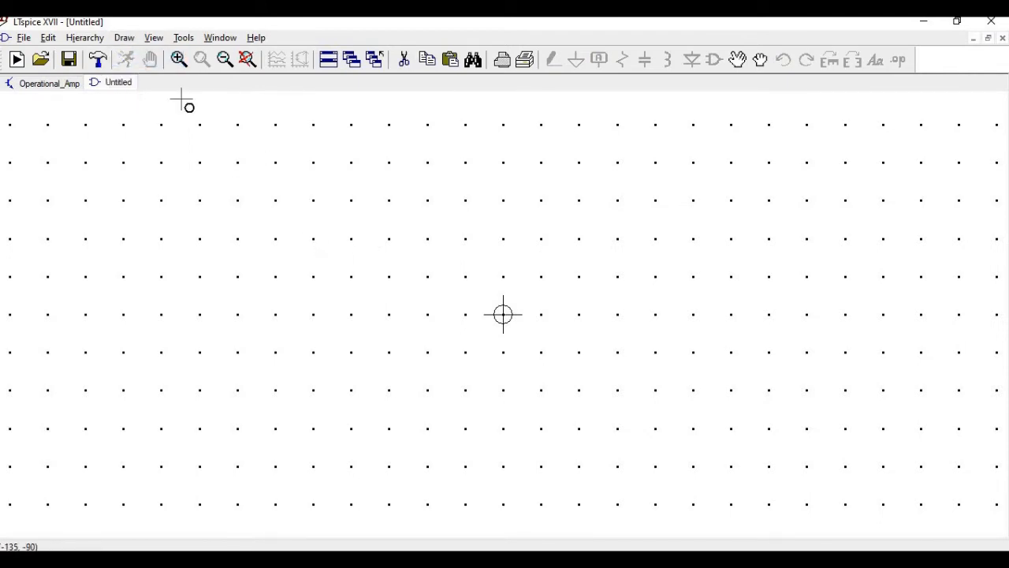
pyautogui.click(126, 41)
pyautogui.click(141, 78)
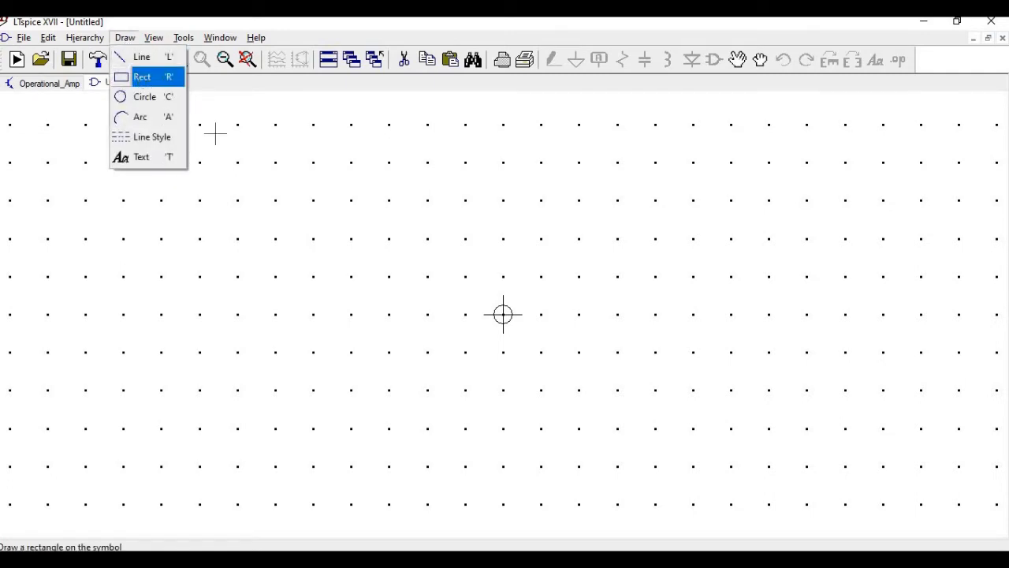
pyautogui.click(294, 239)
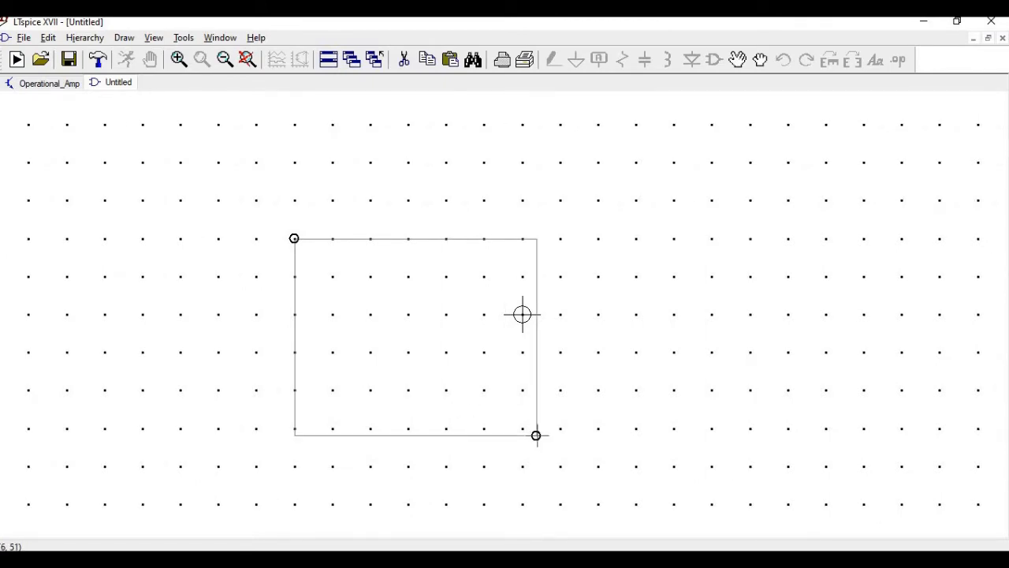
pyautogui.click(712, 428)
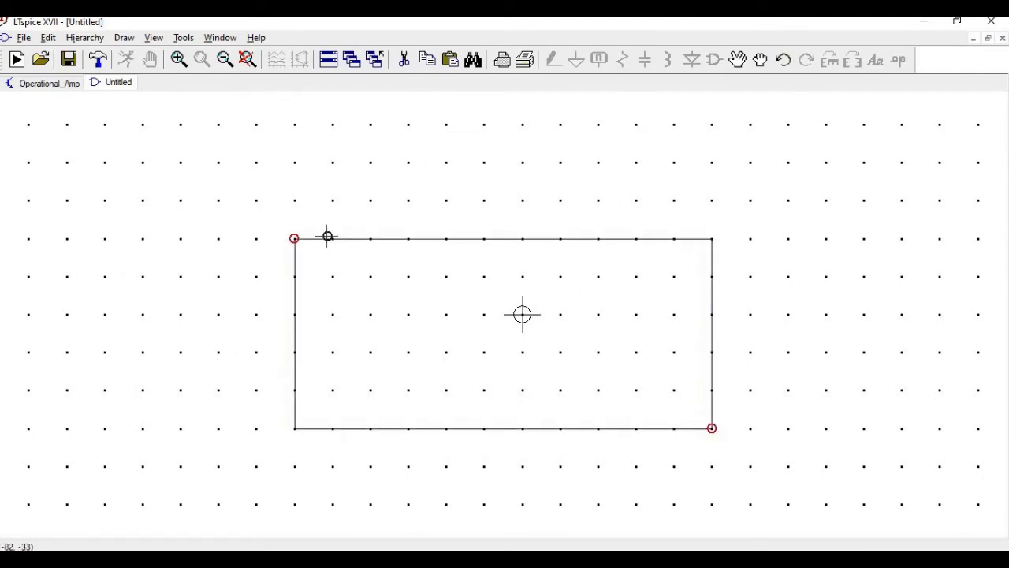
# Add a pin labelled V1 with RIGHT label justification, two grid units outside the rectangle's left edge.
pyautogui.click(54, 39)
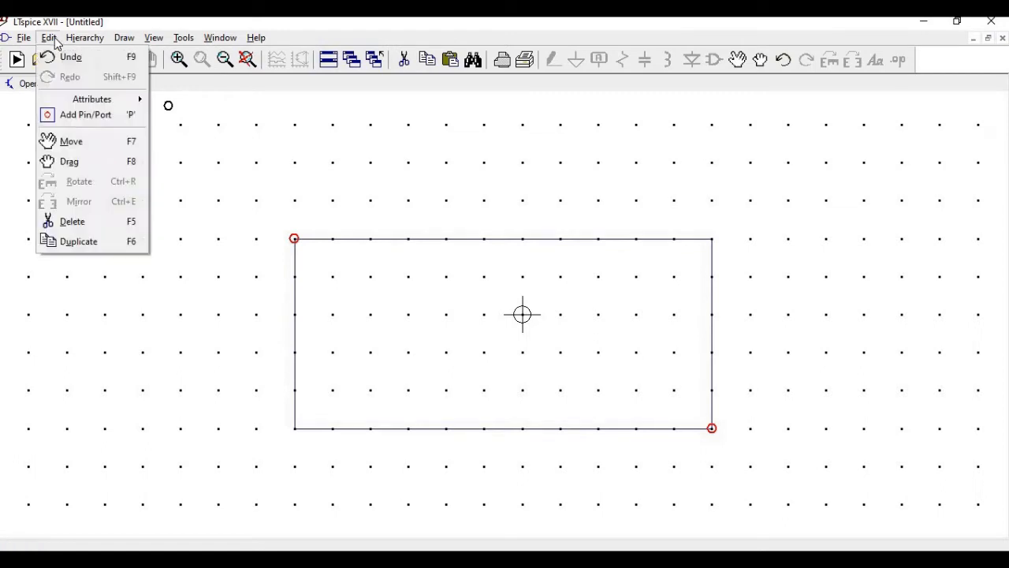
pyautogui.click(86, 117)
pyautogui.write('V1')
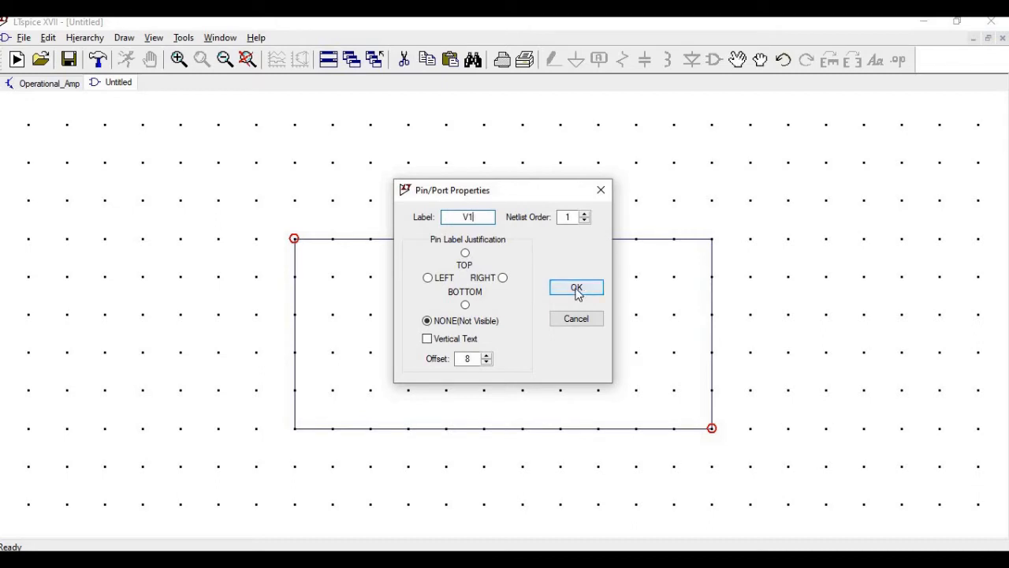
pyautogui.click(502, 277)
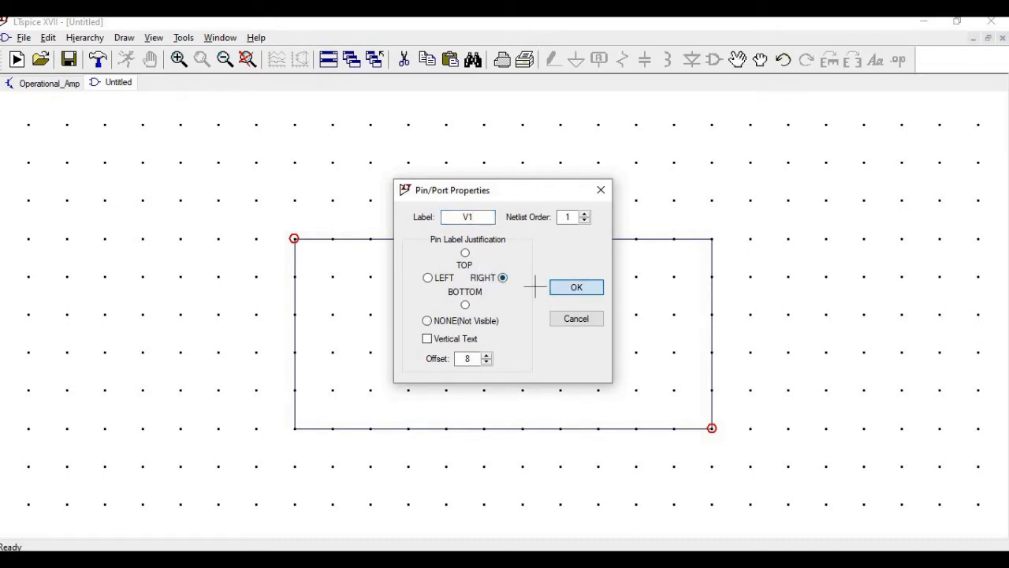
pyautogui.click(561, 287)
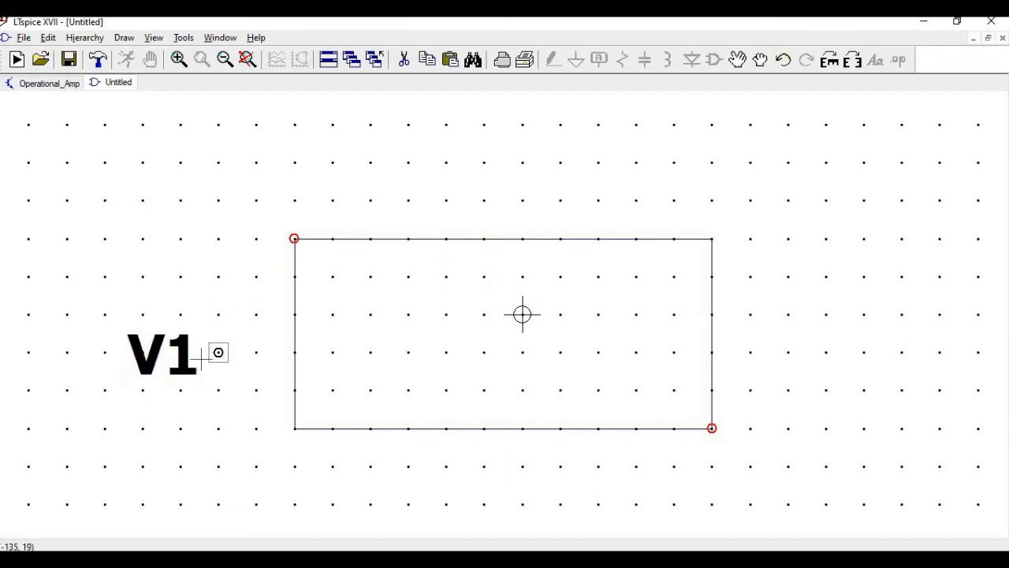
pyautogui.click(201, 358)
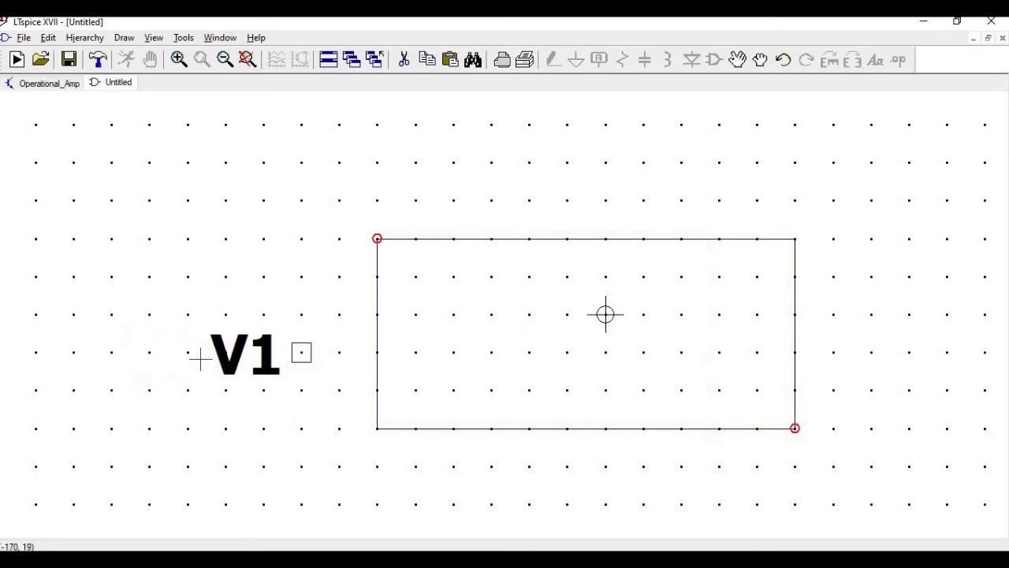
# Add a pin labelled IDC with RIGHT label justification, two grid units above the V1 pin.
pyautogui.click(49, 39)
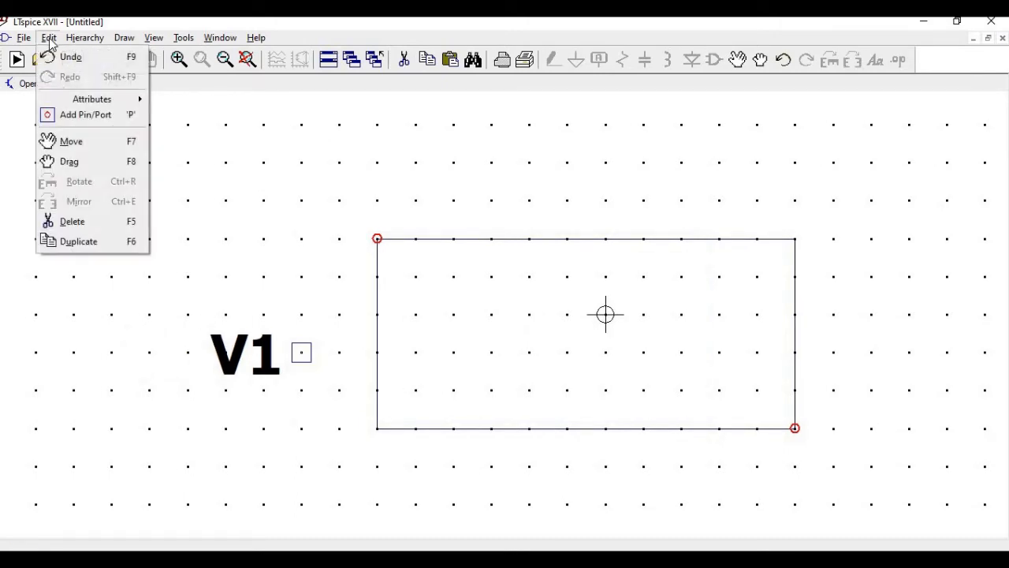
pyautogui.click(73, 117)
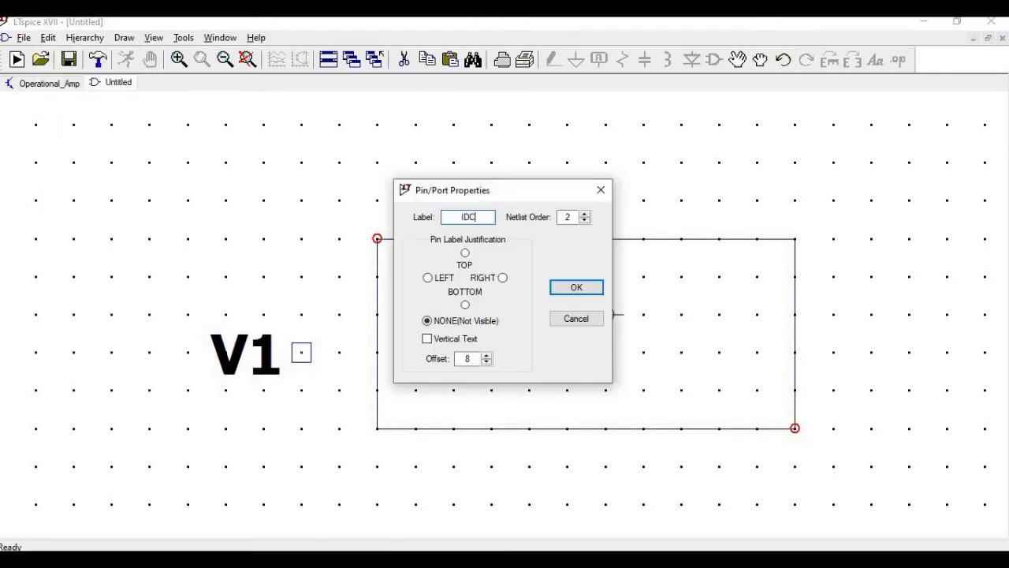
pyautogui.click(502, 278)
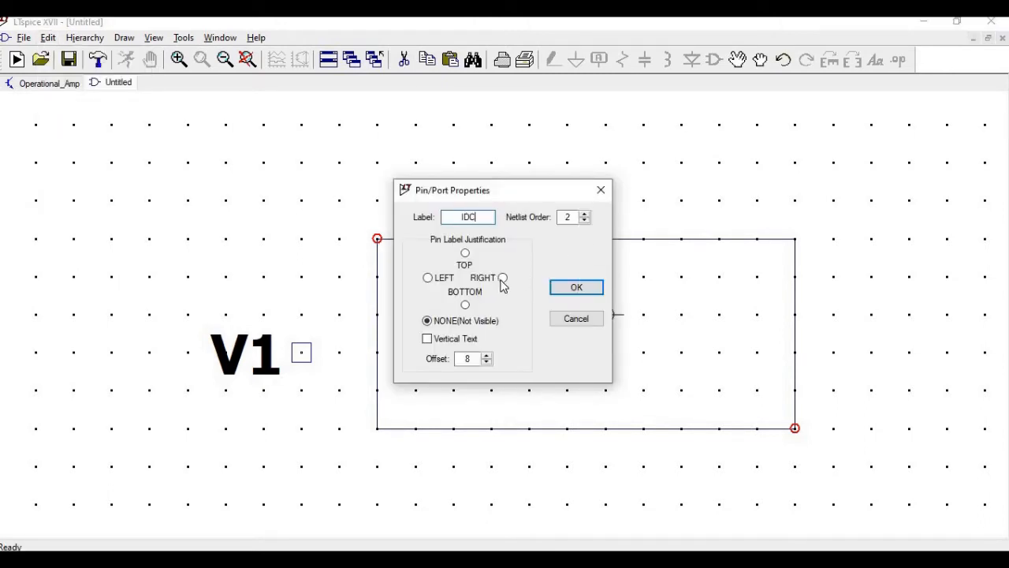
pyautogui.click(576, 287)
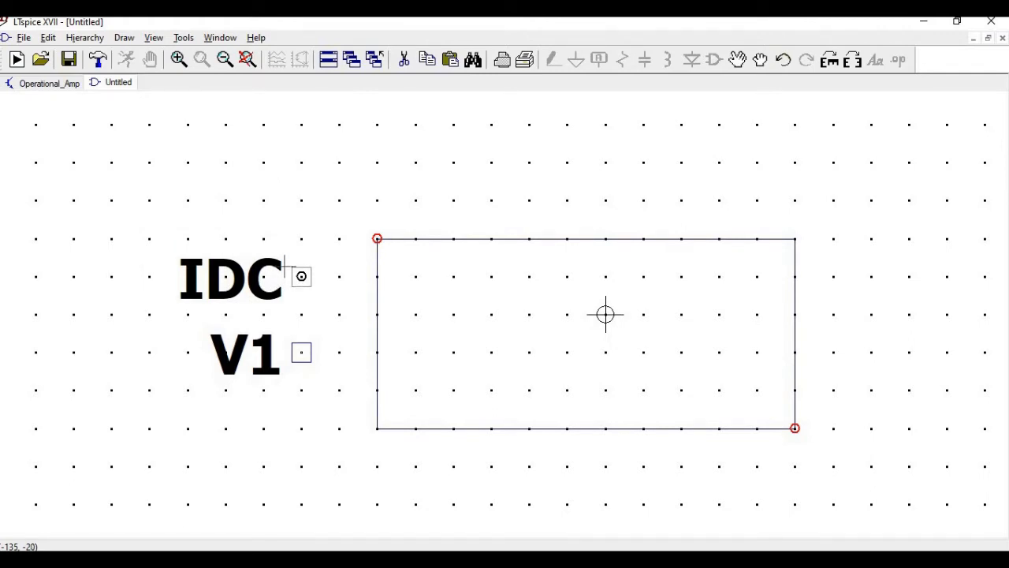
pyautogui.click(301, 276)
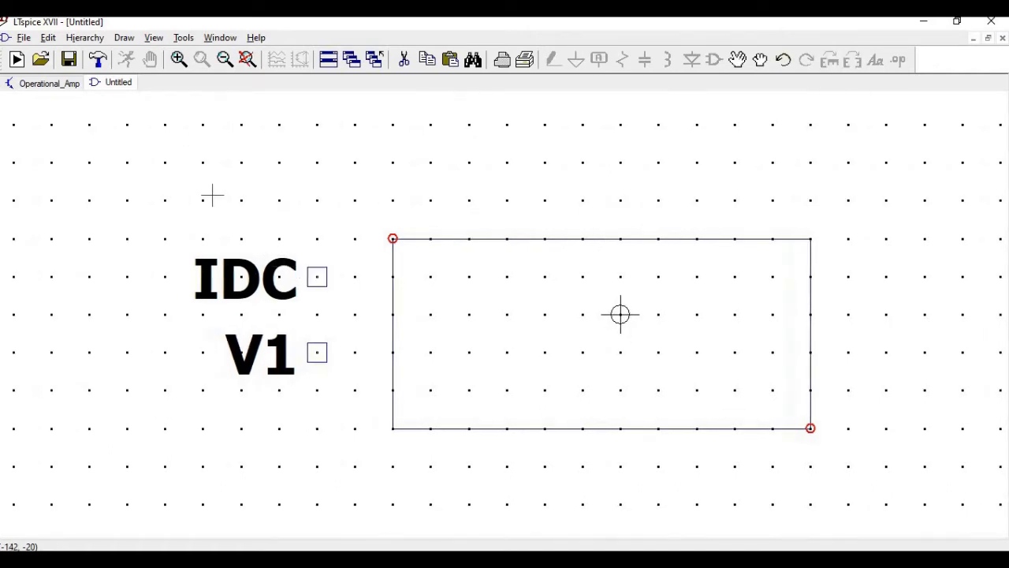
# Add a pin labelled VDD with RIGHT label justification, two grid units above the rectangle's top edge near its middle.
pyautogui.click(48, 38)
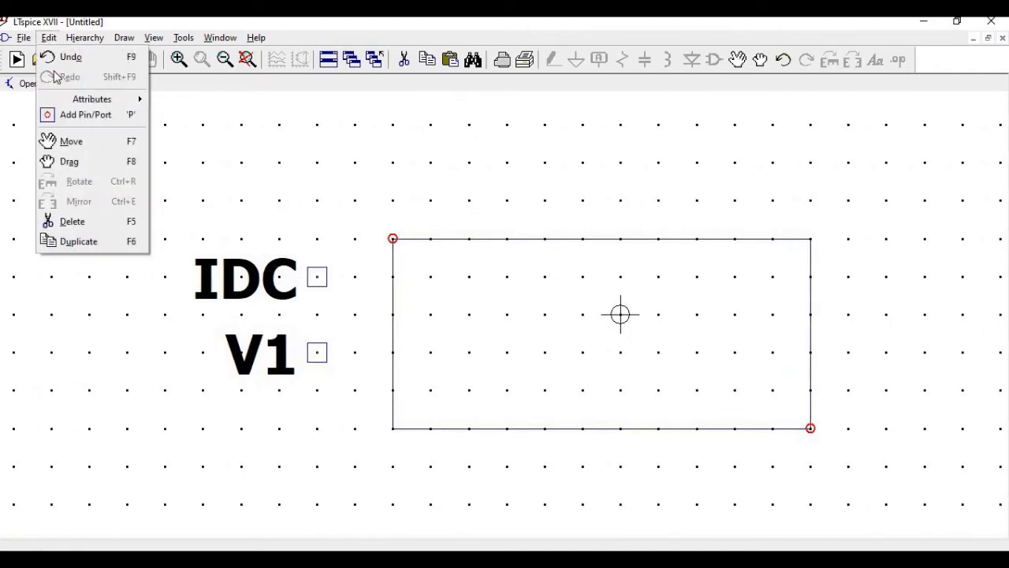
pyautogui.click(85, 115)
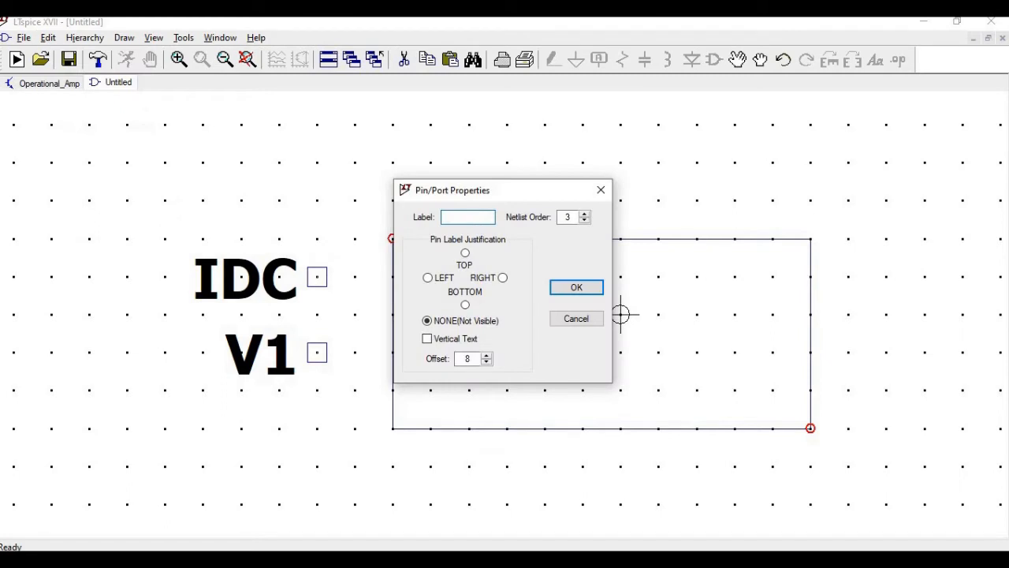
pyautogui.write('VDD')
pyautogui.click(502, 278)
pyautogui.click(575, 287)
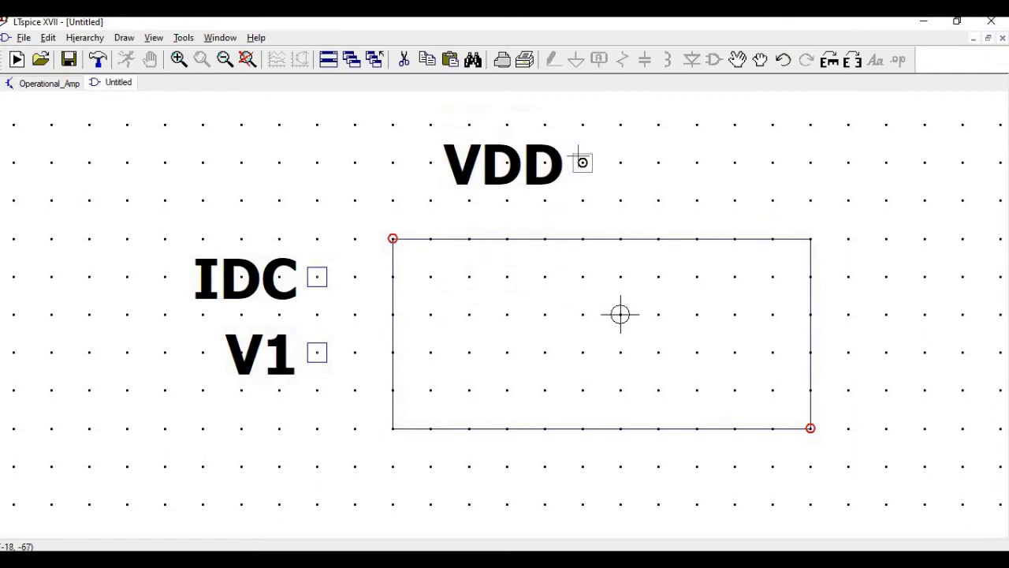
pyautogui.click(579, 155)
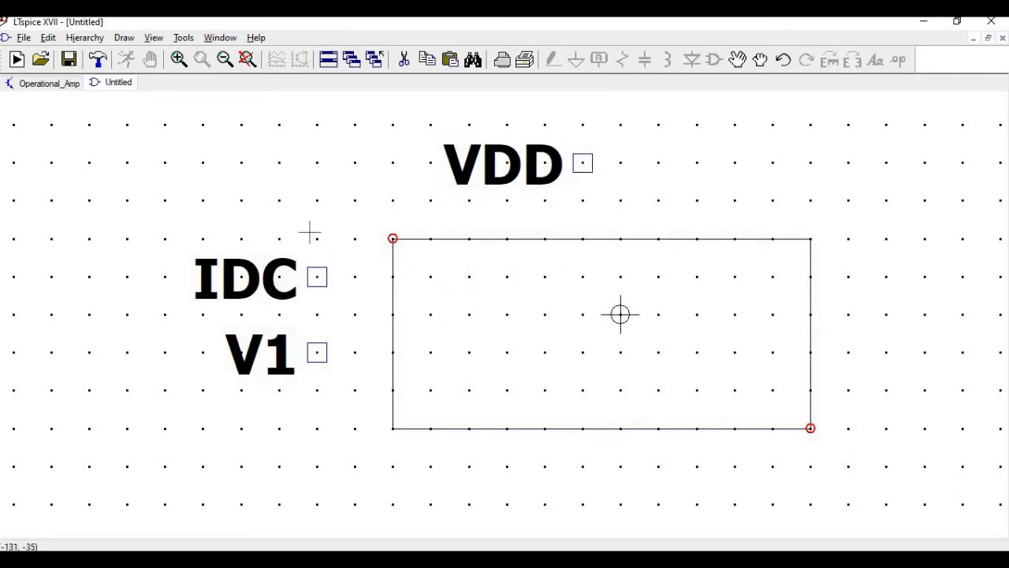
# Add a pin labelled VSS with RIGHT label justification, two grid units below the rectangle's bottom edge, vertically aligned with VDD.
pyautogui.click(48, 37)
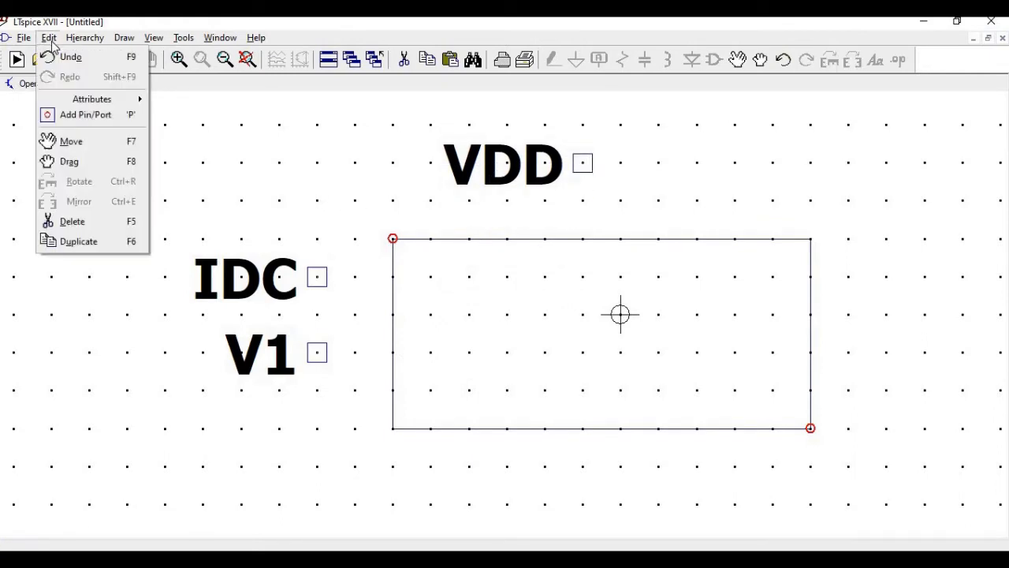
pyautogui.click(75, 114)
pyautogui.write('VSS')
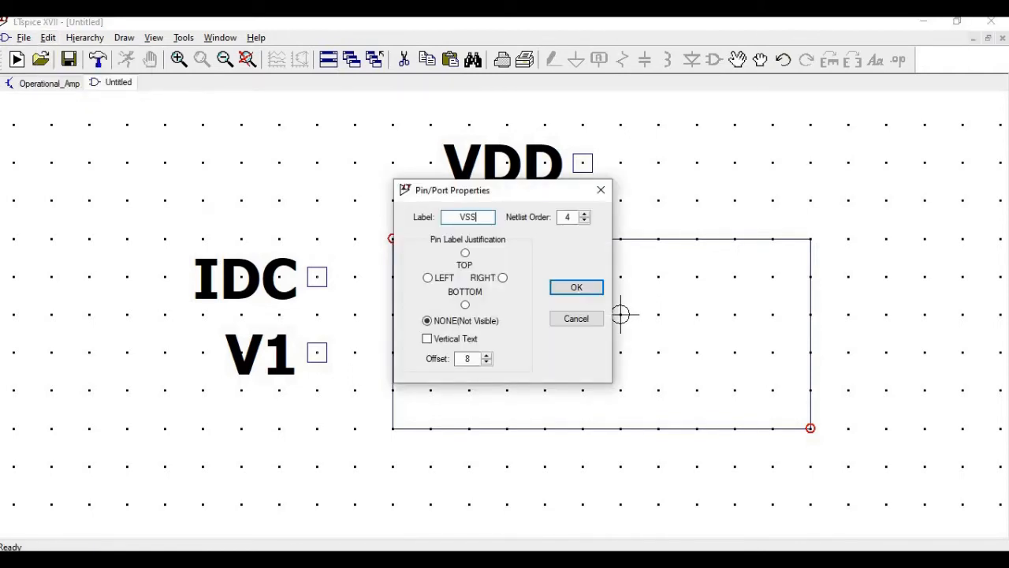
pyautogui.click(503, 277)
pyautogui.click(577, 288)
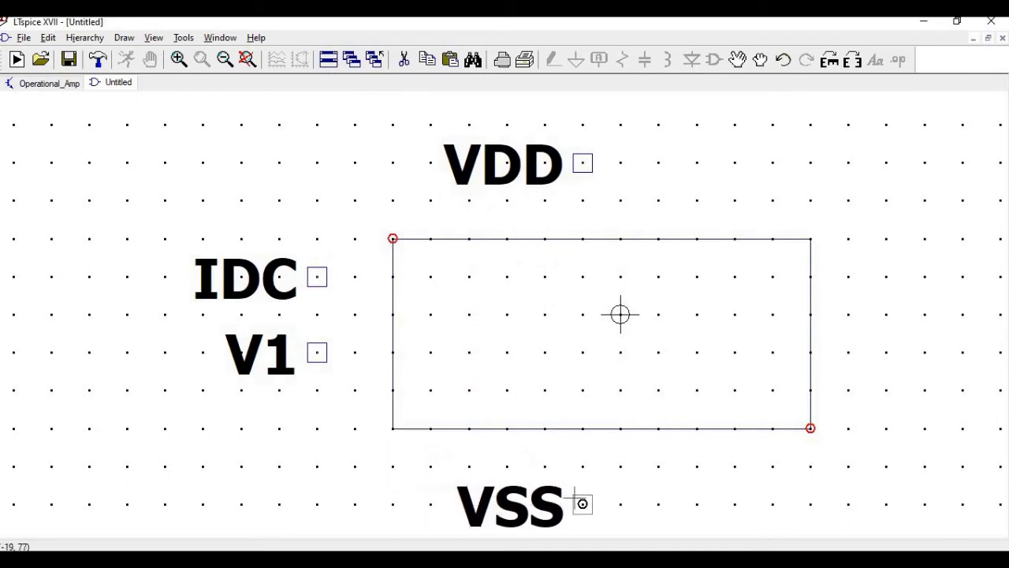
pyautogui.click(582, 503)
pyautogui.press('space')
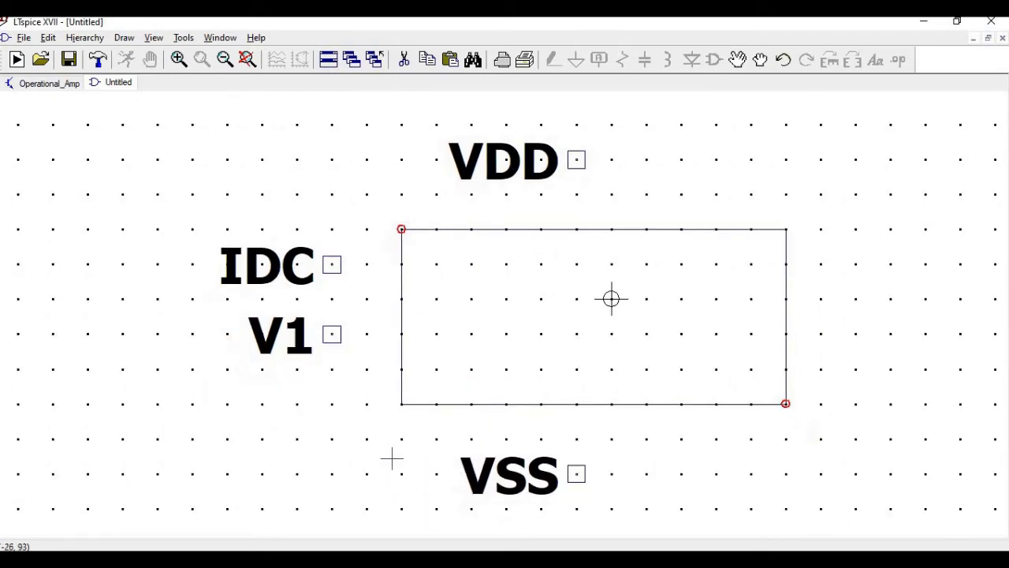
# Add a pin labelled V2 with RIGHT label justification, two grid units below the rectangle and four grid units left of VSS.
pyautogui.click(47, 40)
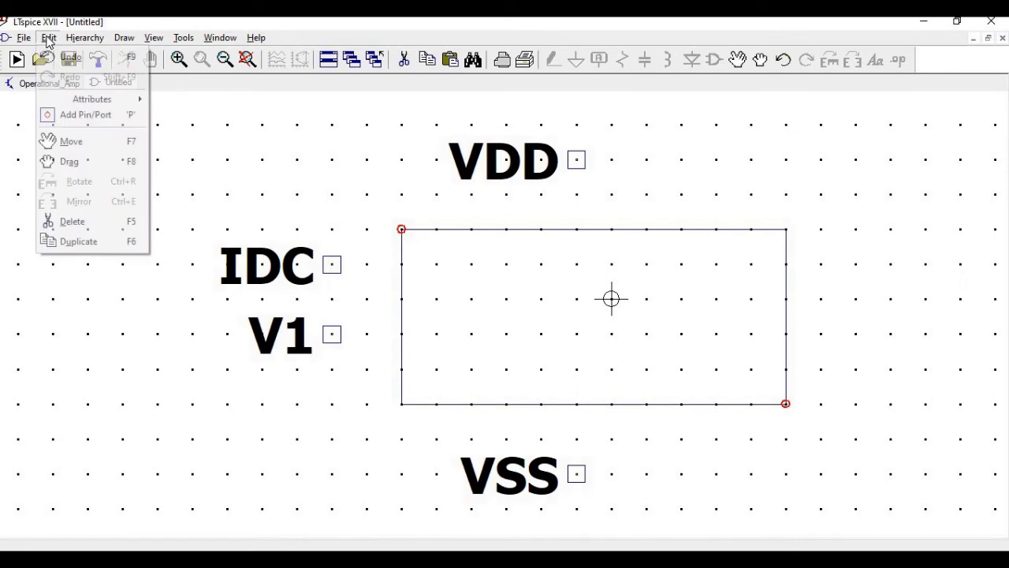
pyautogui.click(79, 116)
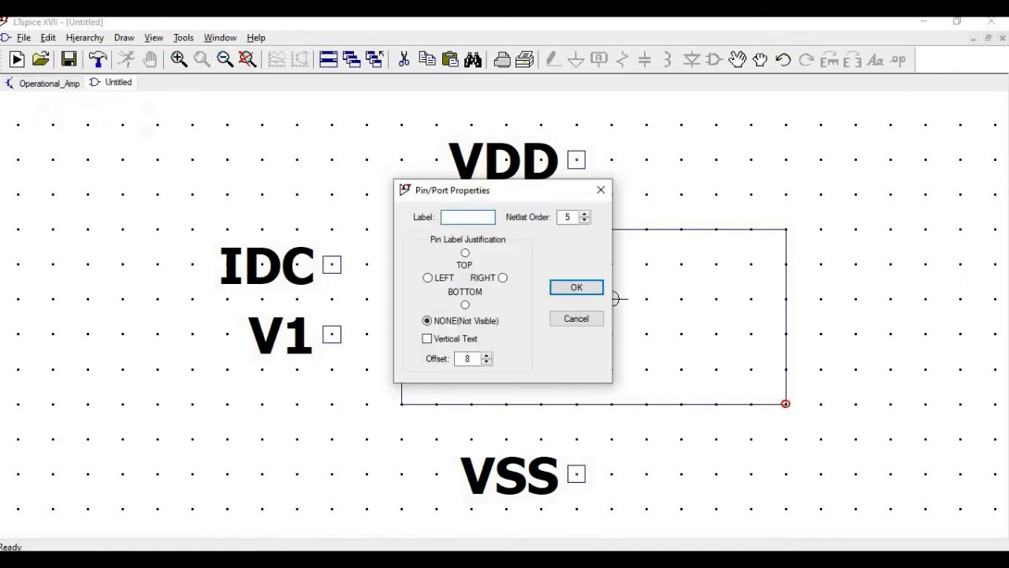
pyautogui.click(503, 277)
pyautogui.click(578, 287)
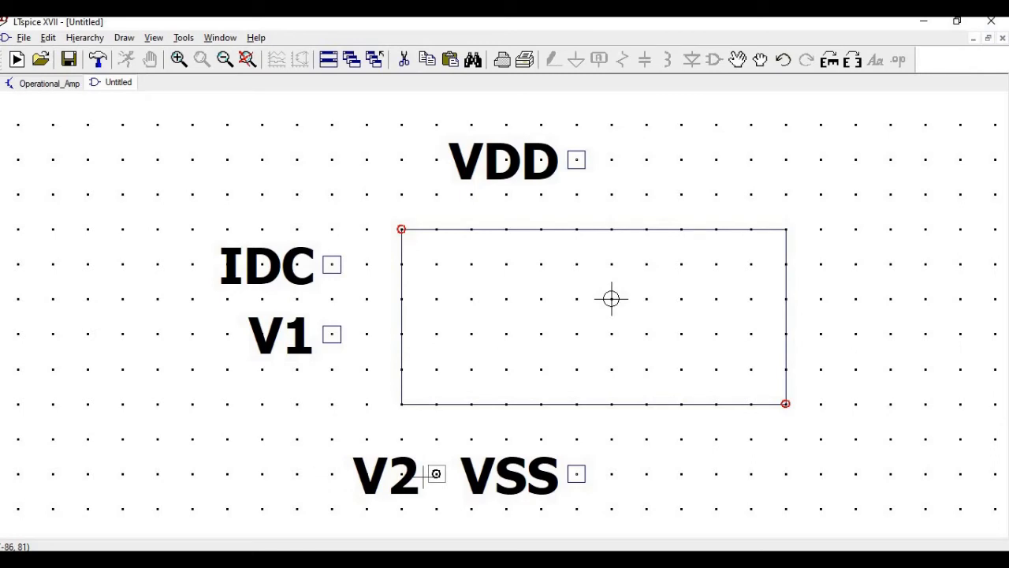
pyautogui.click(436, 474)
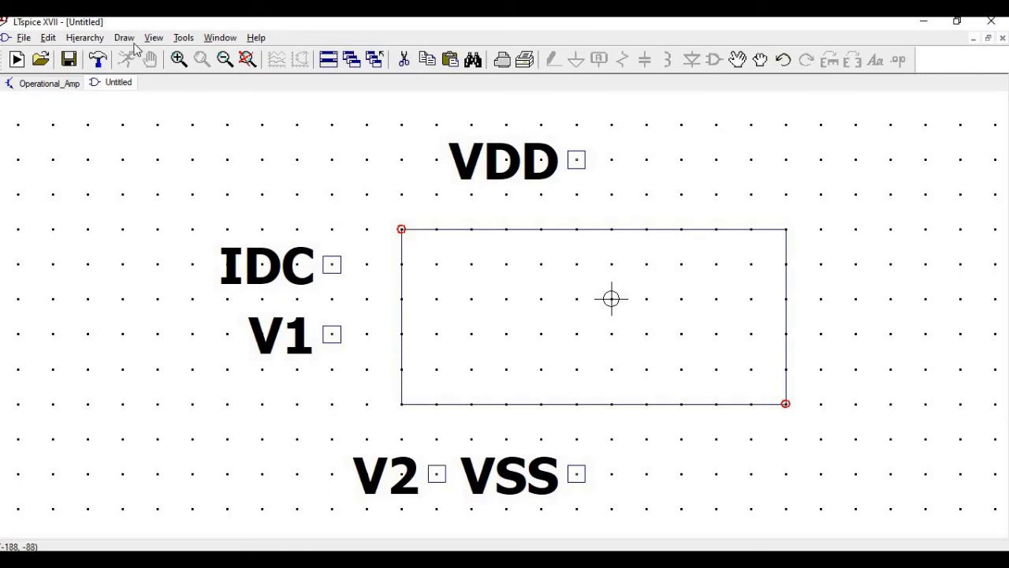
# Add a pin labelled VOUT with LEFT label justification, two grid units outside the rectangle's right edge, level with V1.
pyautogui.click(48, 38)
pyautogui.click(84, 115)
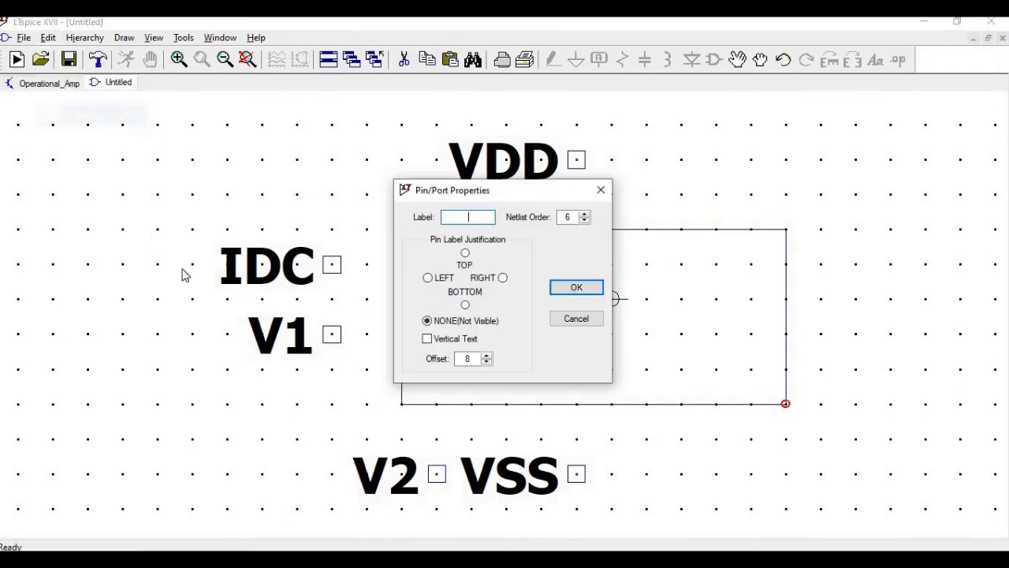
pyautogui.write('VOUT')
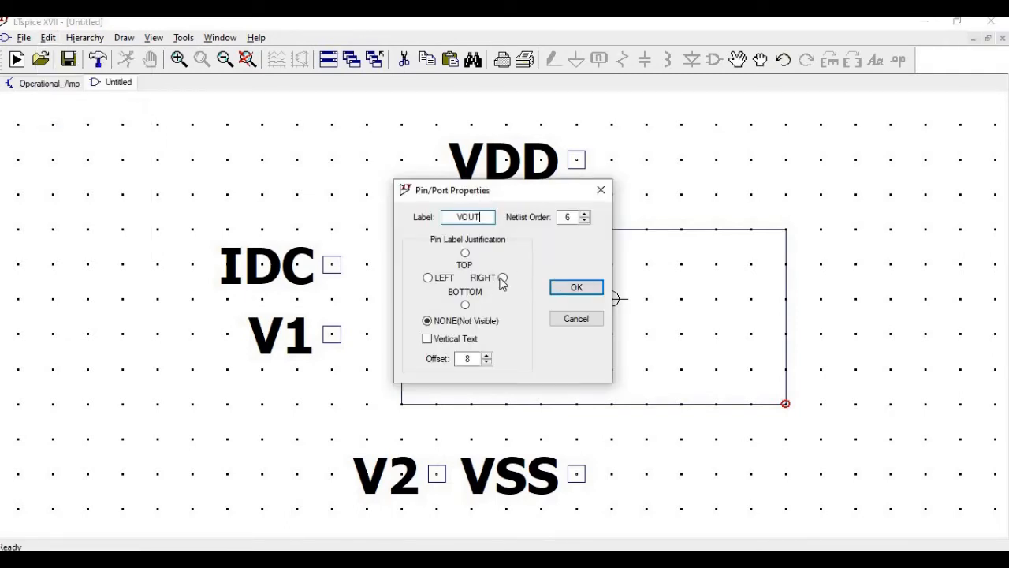
pyautogui.click(427, 278)
pyautogui.click(577, 287)
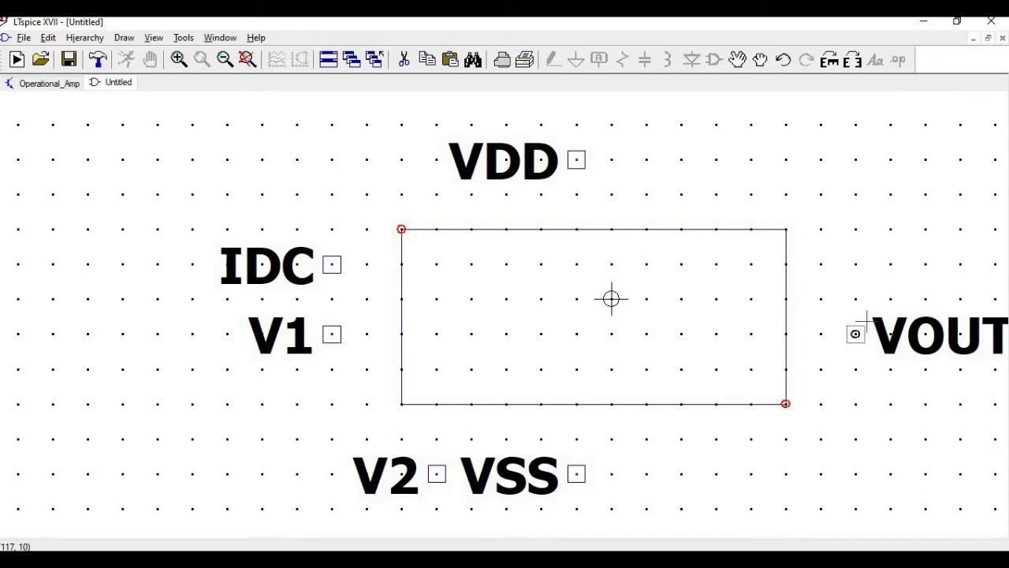
pyautogui.click(867, 322)
# Draw a horizontal line from the IDC pin to the rectangle's left edge.
pyautogui.moveTo(867, 322); pyautogui.dragTo(698, 247)
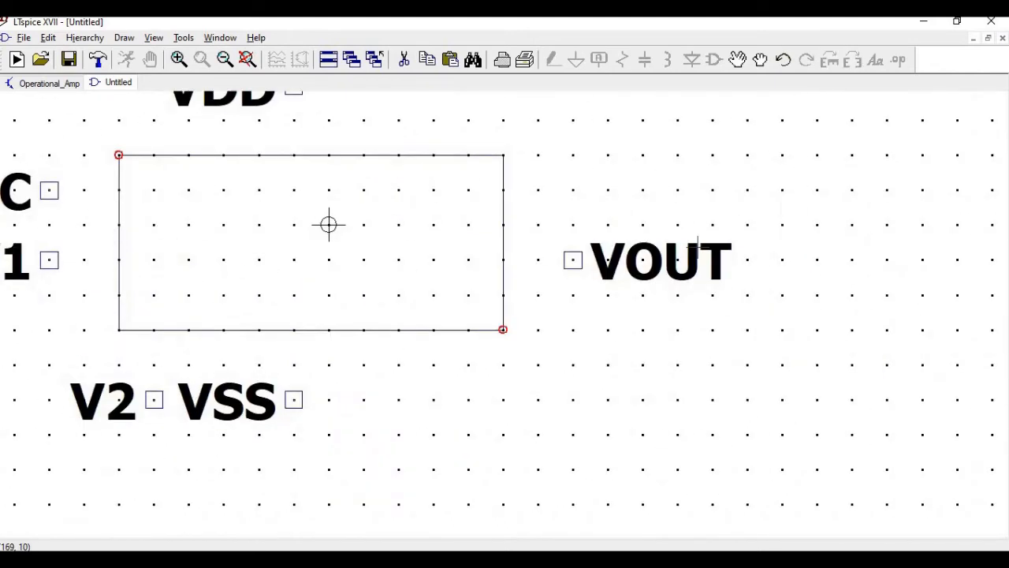
pyautogui.click(224, 60)
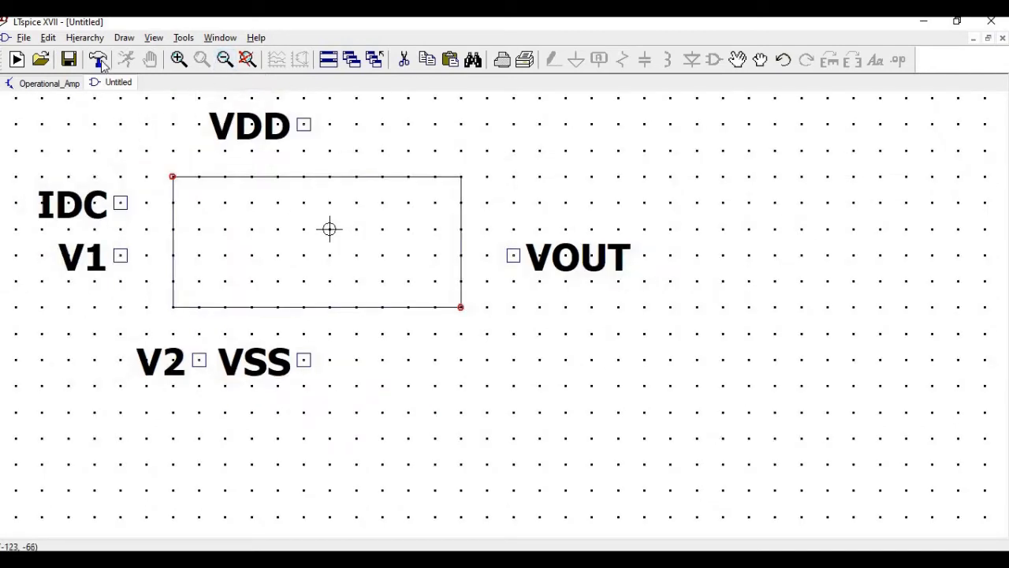
pyautogui.click(123, 37)
pyautogui.click(142, 57)
pyautogui.click(120, 202)
pyautogui.click(174, 203)
# Draw a horizontal line from the V1 pin to the rectangle's left edge.
pyautogui.click(124, 37)
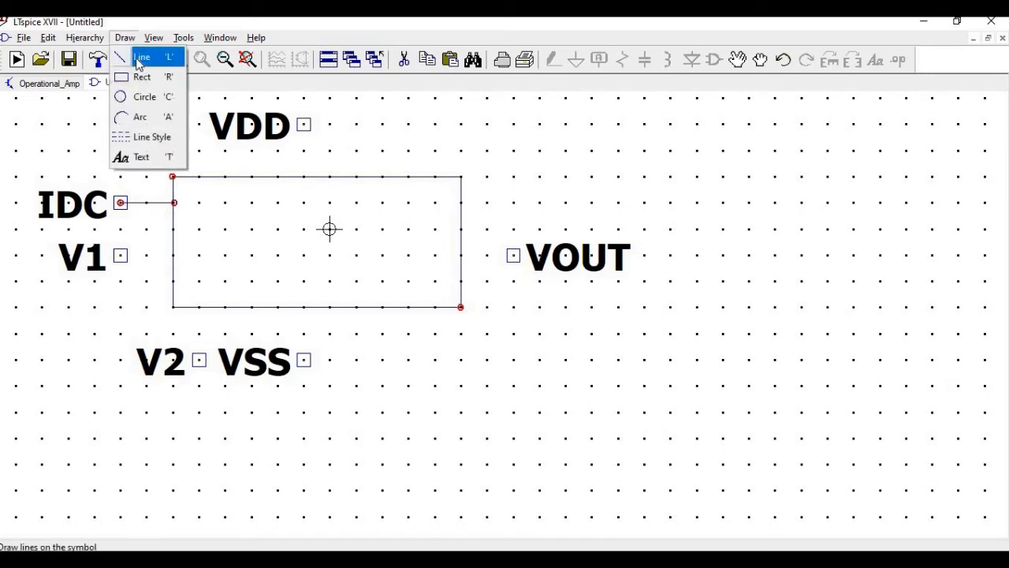
pyautogui.click(142, 57)
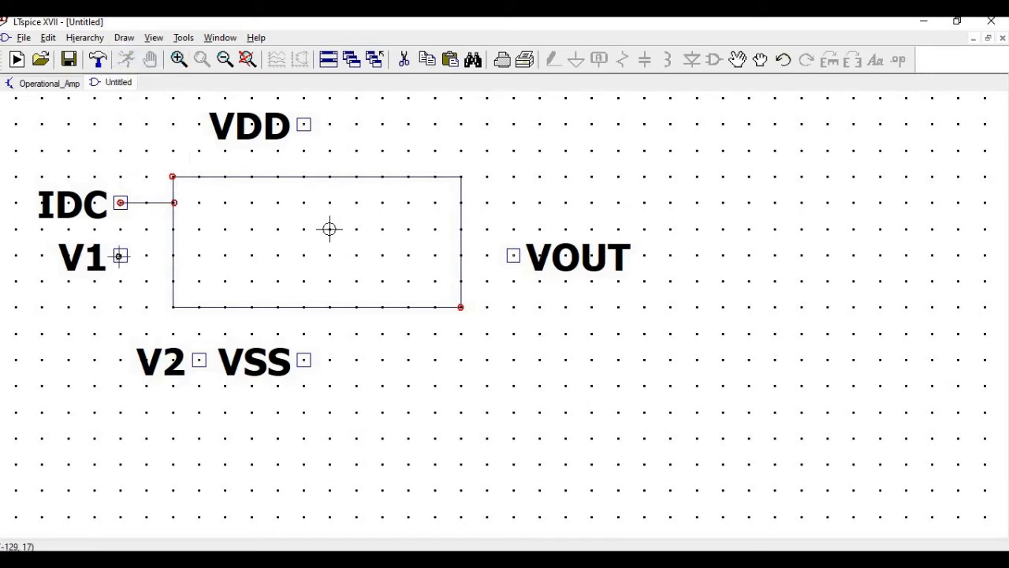
pyautogui.click(119, 256)
pyautogui.click(174, 255)
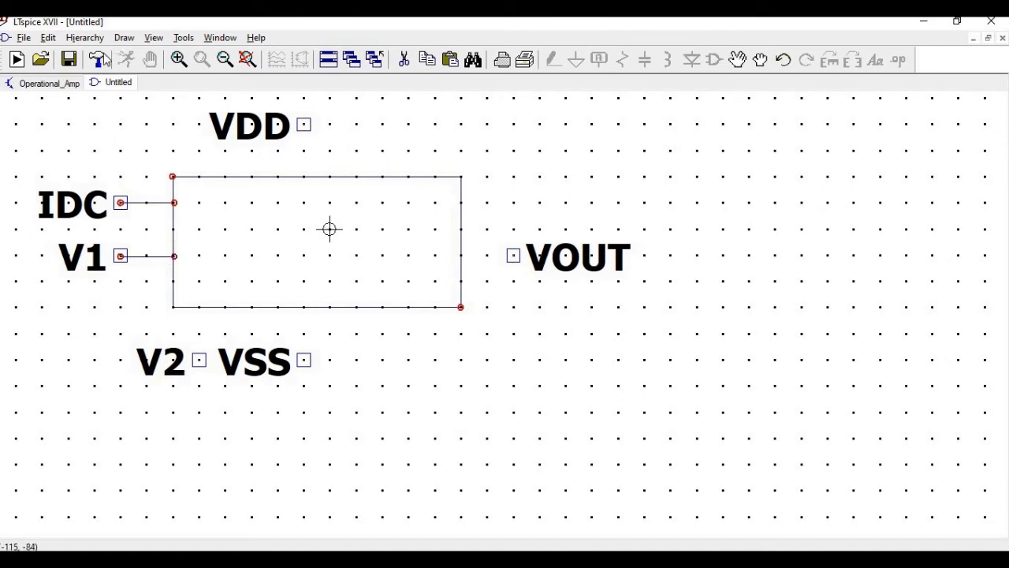
# Draw a vertical line from the VDD pin down to the rectangle's top edge.
pyautogui.click(124, 38)
pyautogui.click(138, 60)
pyautogui.click(304, 124)
pyautogui.click(303, 176)
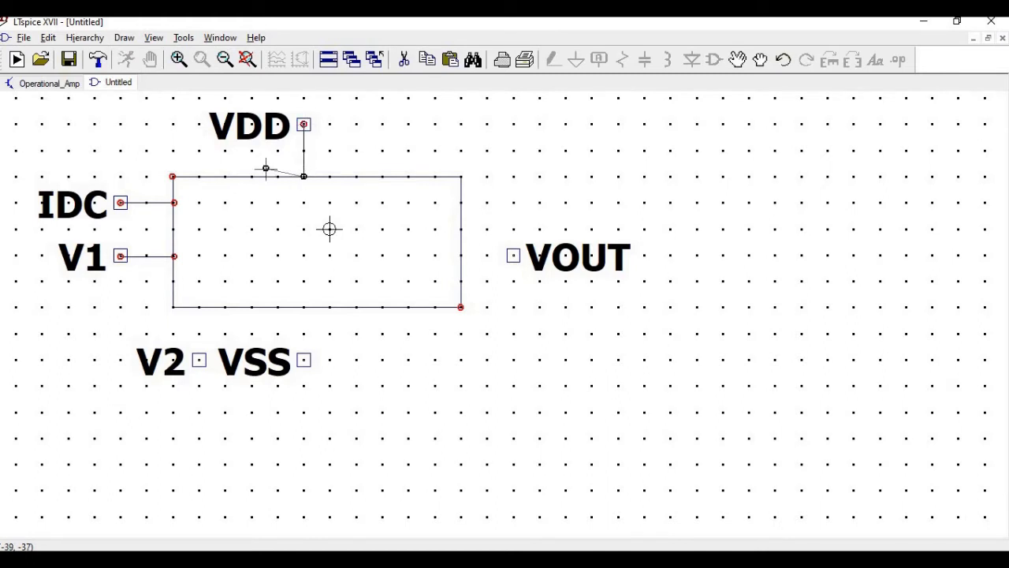
pyautogui.press('Escape')
# Draw a vertical line from the rectangle's bottom edge down to the VSS pin.
pyautogui.click(124, 38)
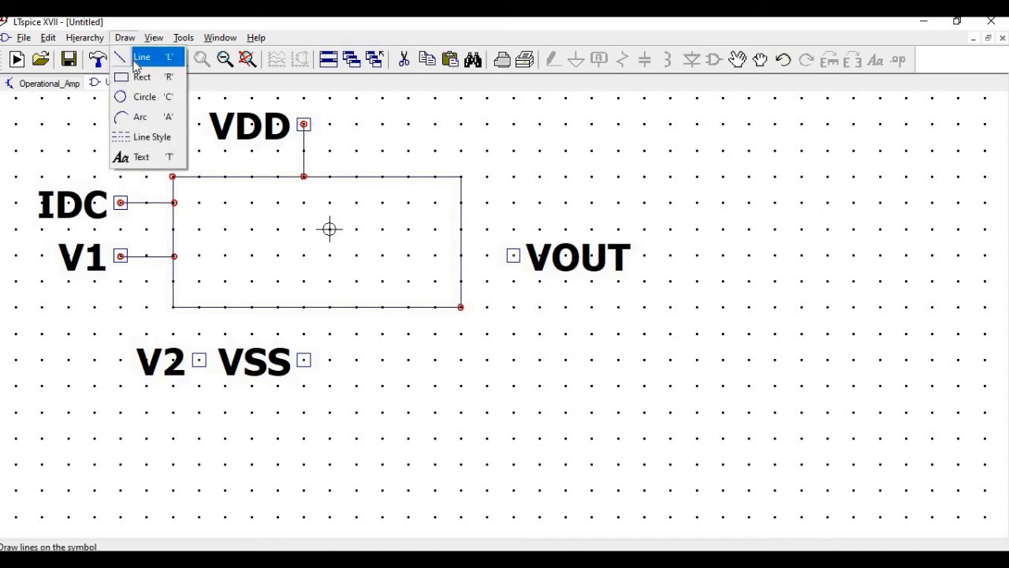
pyautogui.click(139, 60)
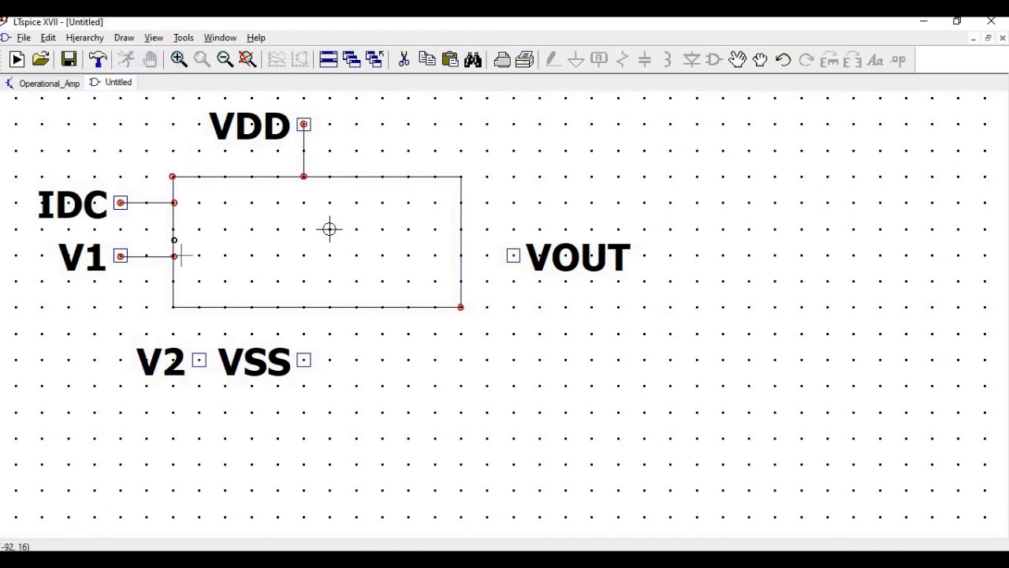
pyautogui.click(304, 308)
pyautogui.click(304, 360)
pyautogui.rightClick(255, 334)
# Draw a vertical line from the V2 pin up to the rectangle's bottom edge.
pyautogui.click(124, 37)
pyautogui.click(143, 63)
pyautogui.click(199, 360)
pyautogui.click(199, 307)
pyautogui.rightClick(194, 268)
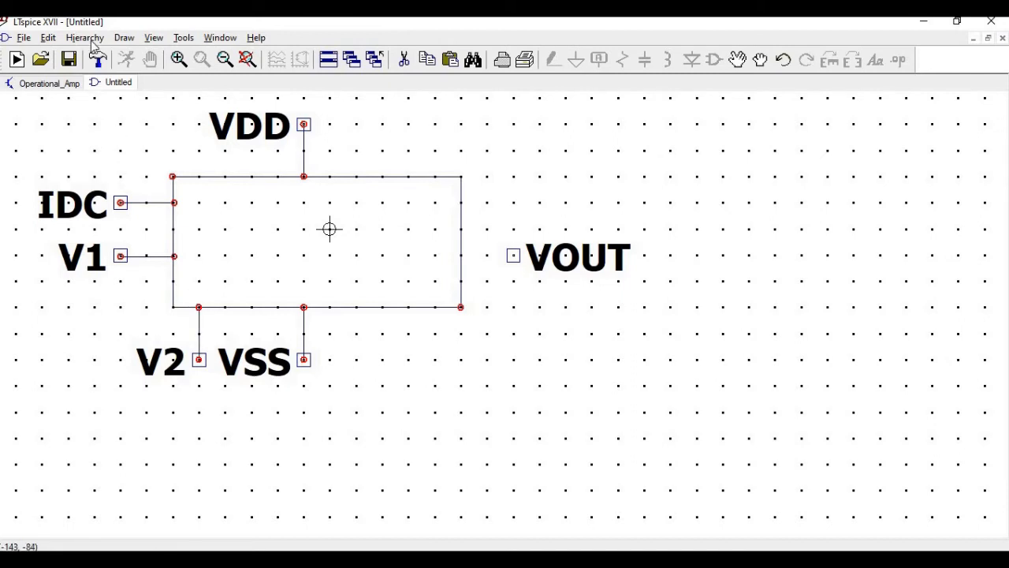
# Draw a horizontal line from the VOUT pin to the rectangle's right edge.
pyautogui.click(124, 41)
pyautogui.click(138, 57)
pyautogui.click(514, 255)
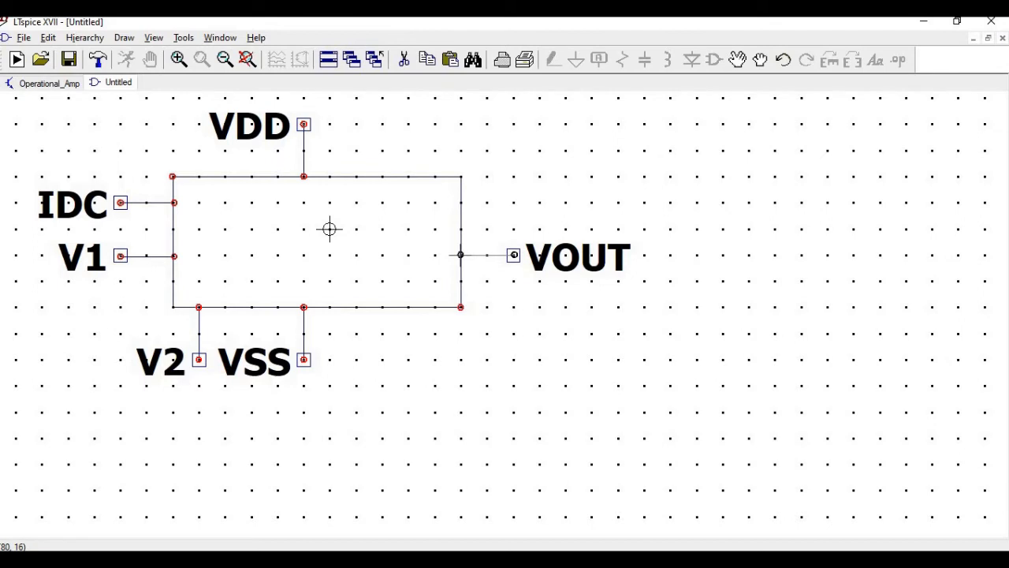
pyautogui.click(460, 255)
pyautogui.rightClick(425, 251)
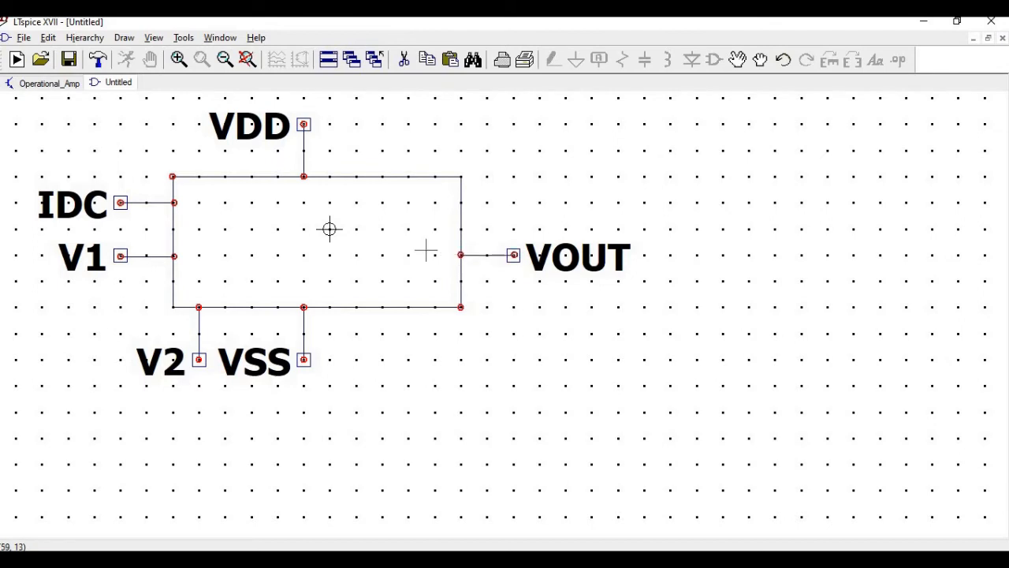
# Add the text OPAMP to the symbol with Left justification and default font size, placed inside the body rectangle.
pyautogui.click(124, 37)
pyautogui.click(164, 156)
pyautogui.write('OpAM')
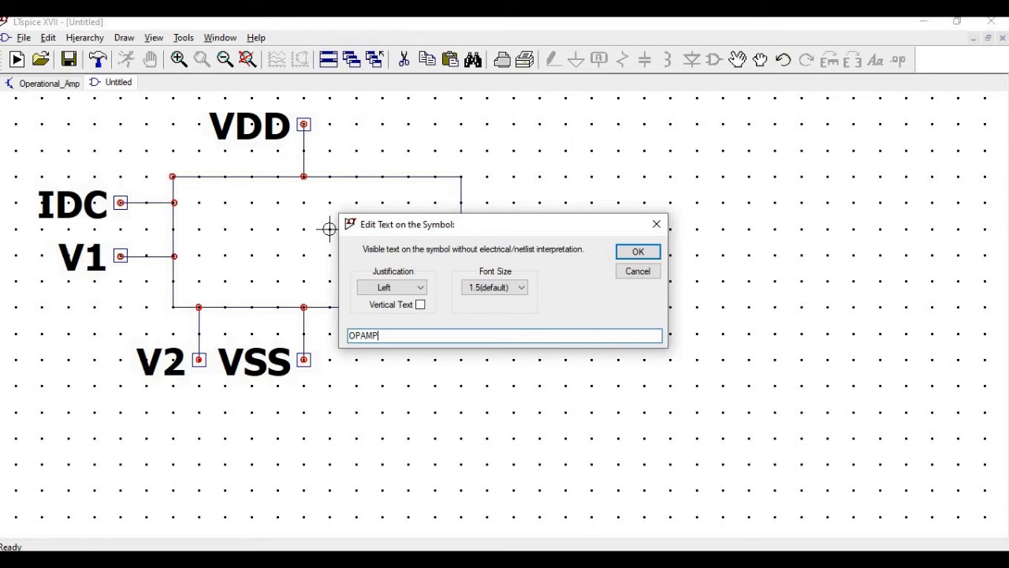
pyautogui.write('P')
pyautogui.click(638, 251)
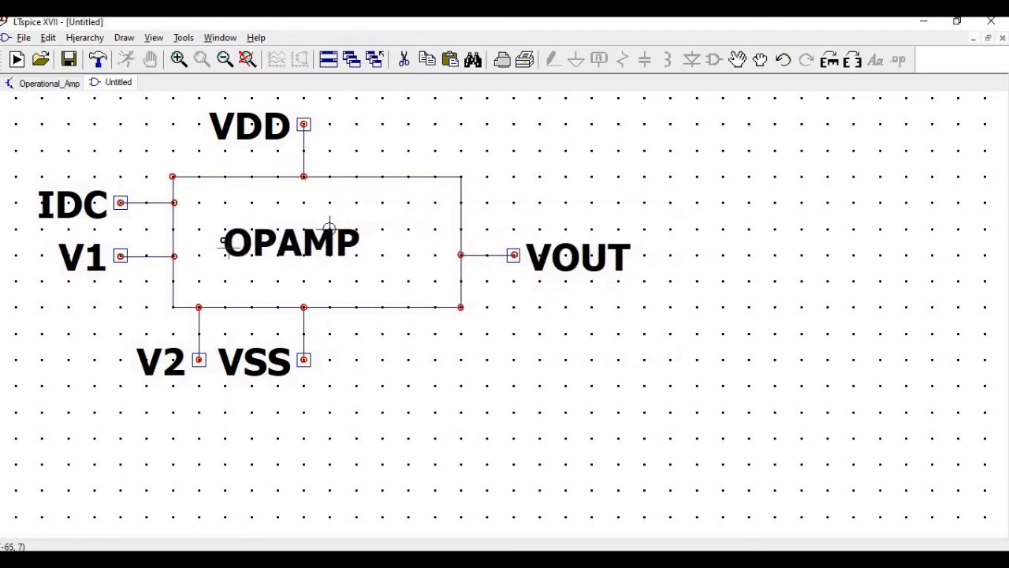
pyautogui.click(242, 243)
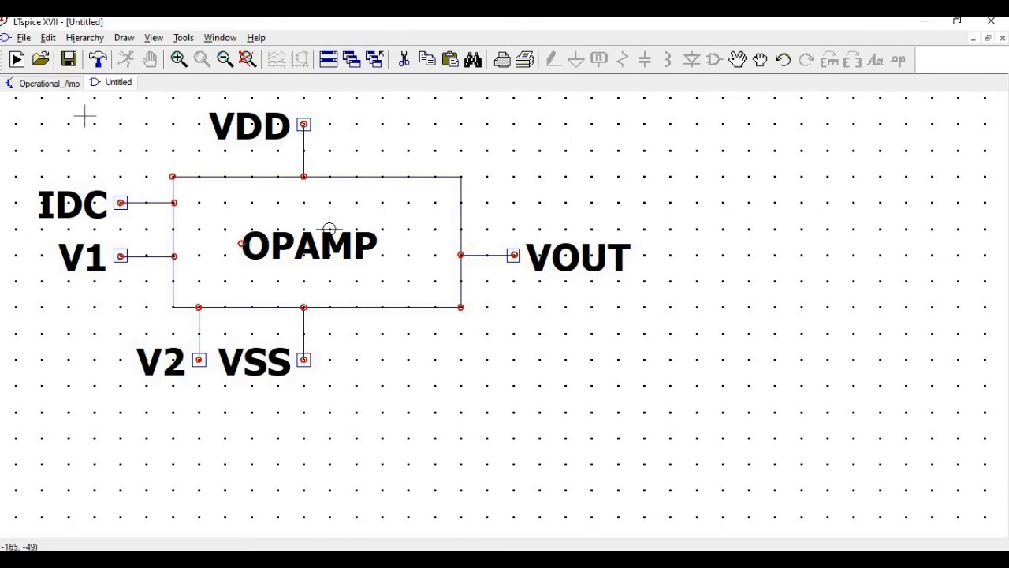
# Save the symbol as Operational_Amp in the My_symbols folder.
pyautogui.click(25, 38)
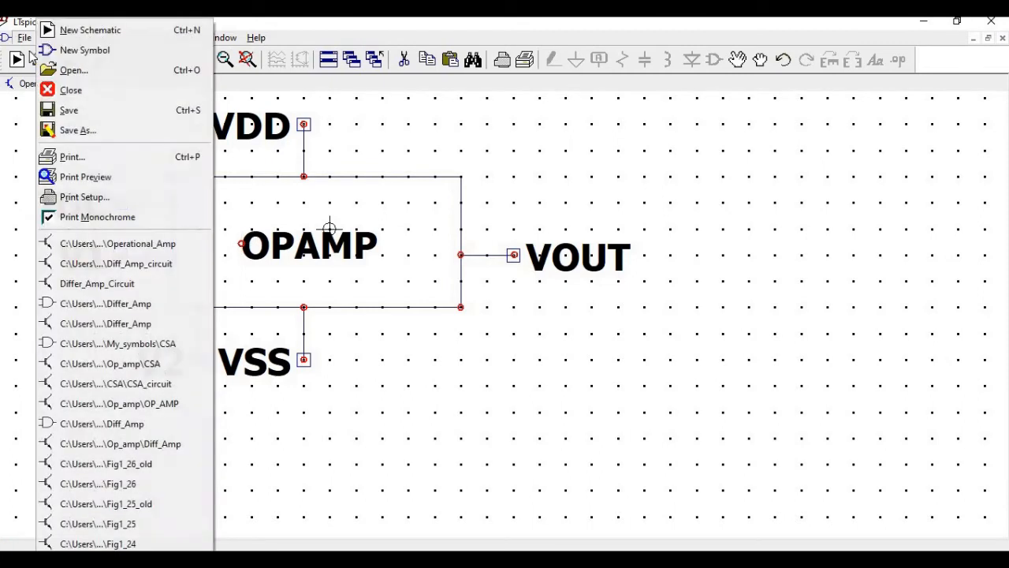
pyautogui.click(75, 132)
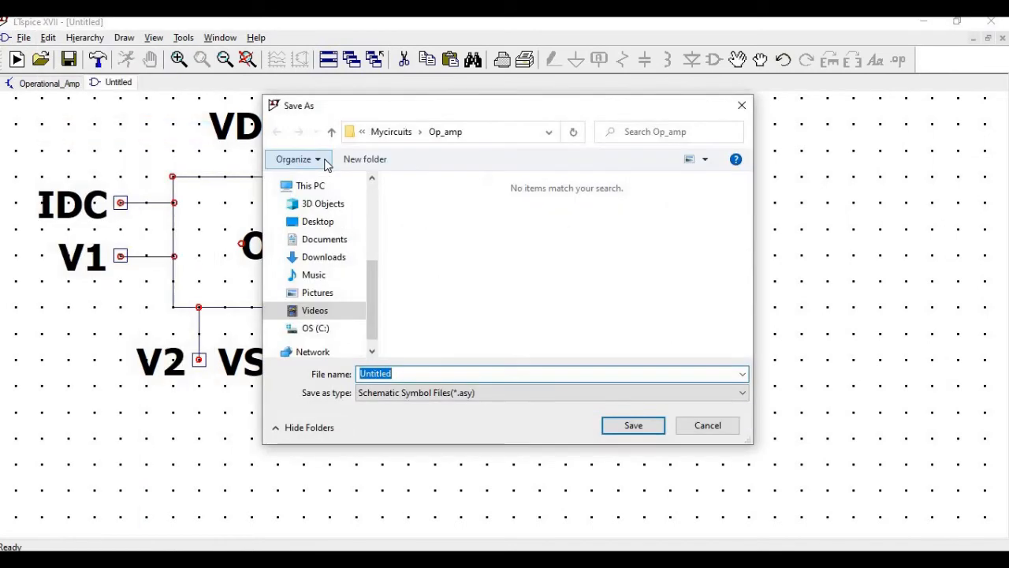
pyautogui.scroll(3, 369, 260)
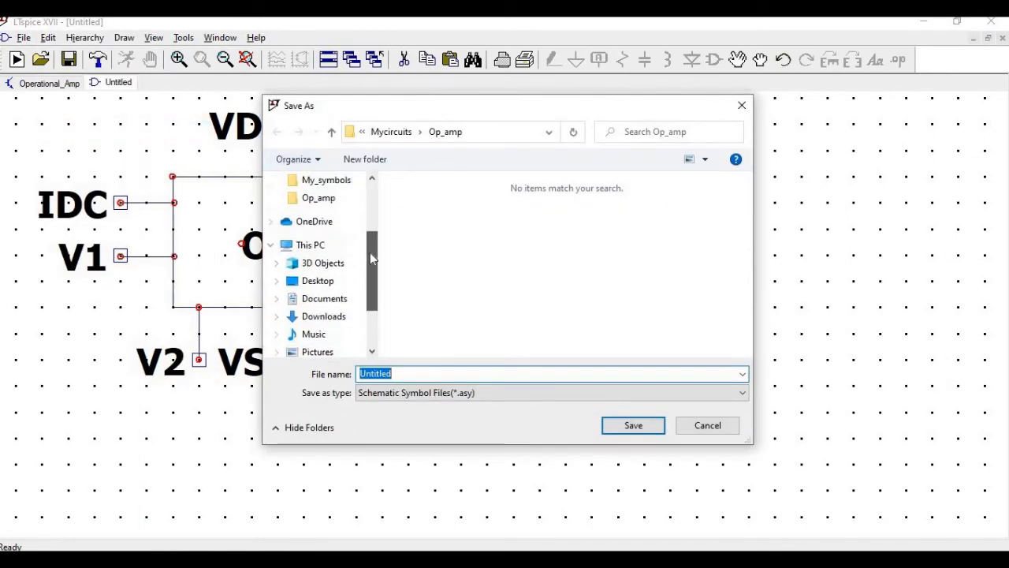
pyautogui.click(326, 233)
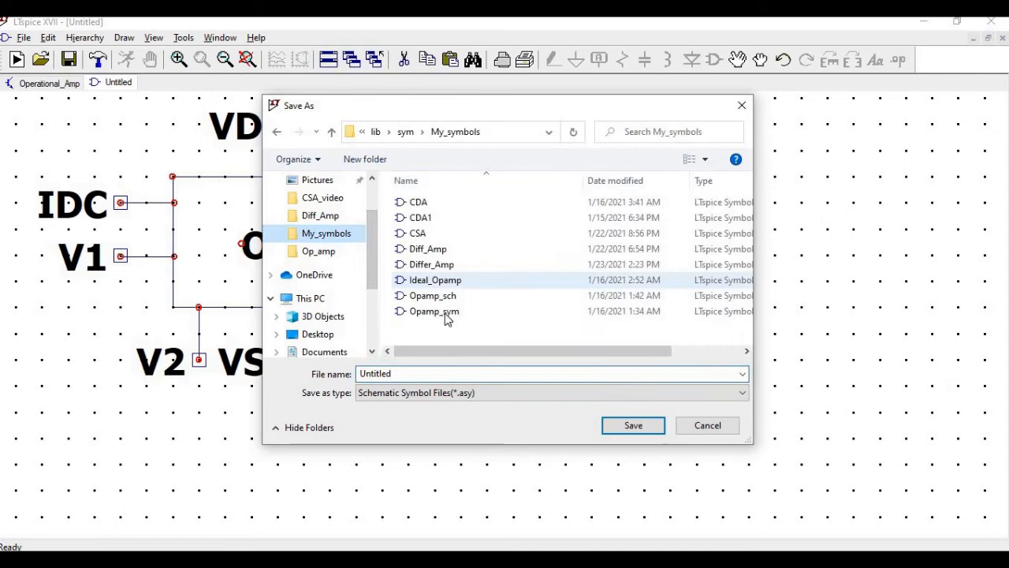
pyautogui.doubleClick(408, 373)
pyautogui.write('Op')
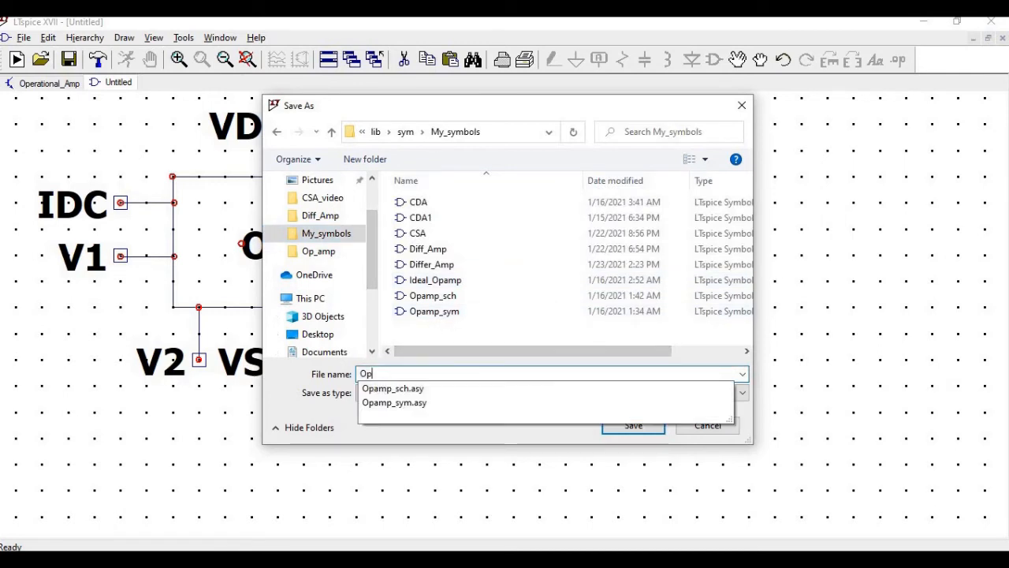
pyautogui.write('erat')
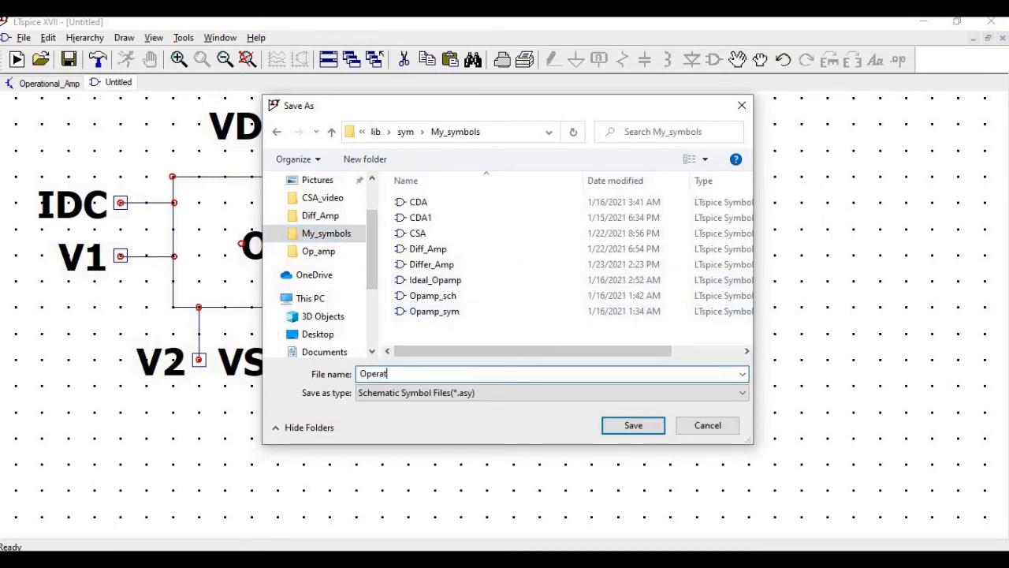
pyautogui.write('ional')
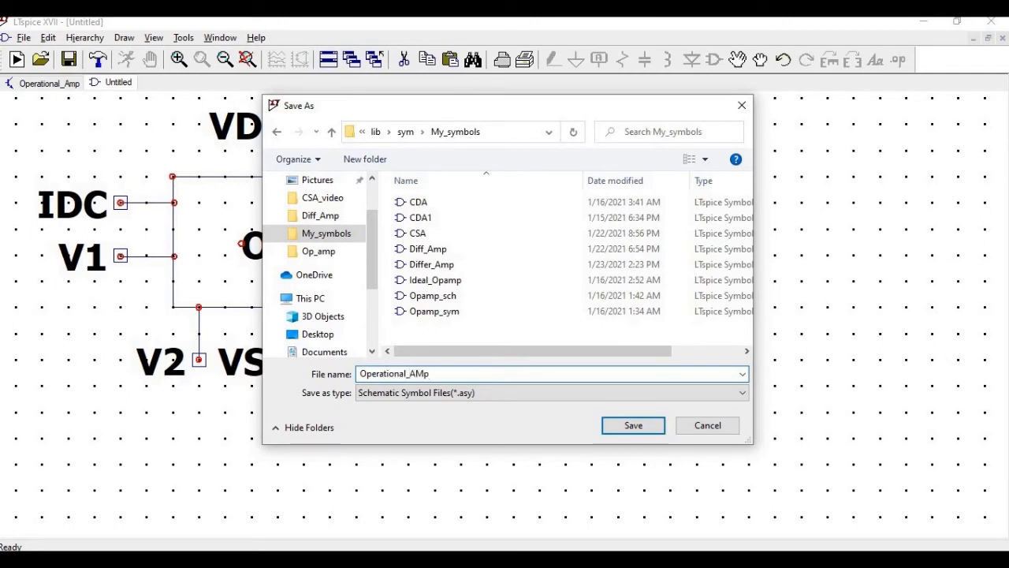
pyautogui.write('_AM')
pyautogui.press('BackSpace')
pyautogui.click(630, 426)
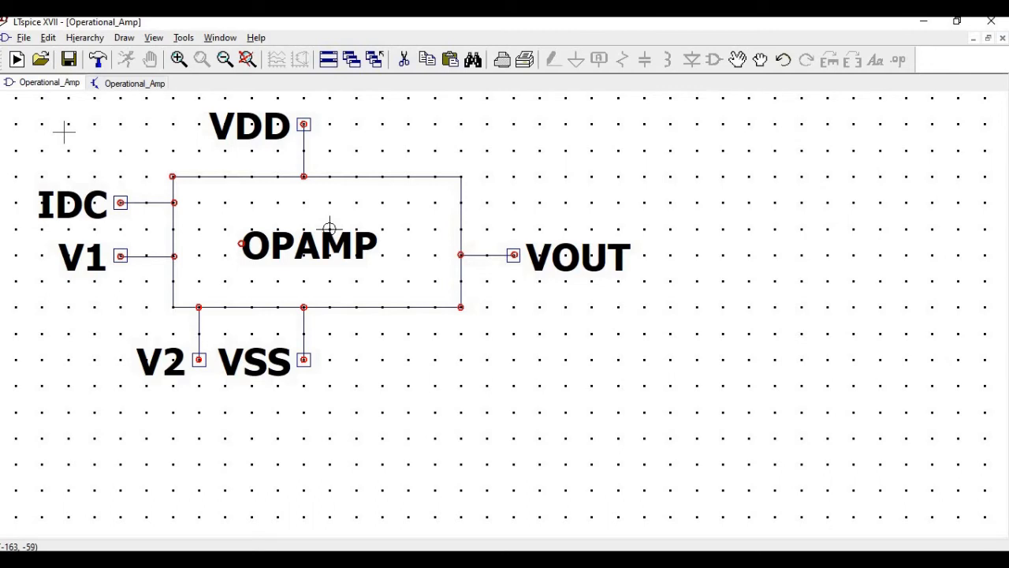
# Create a new schematic and place one Operational_Amp symbol from the My_symbols folder near its centre.
pyautogui.click(22, 65)
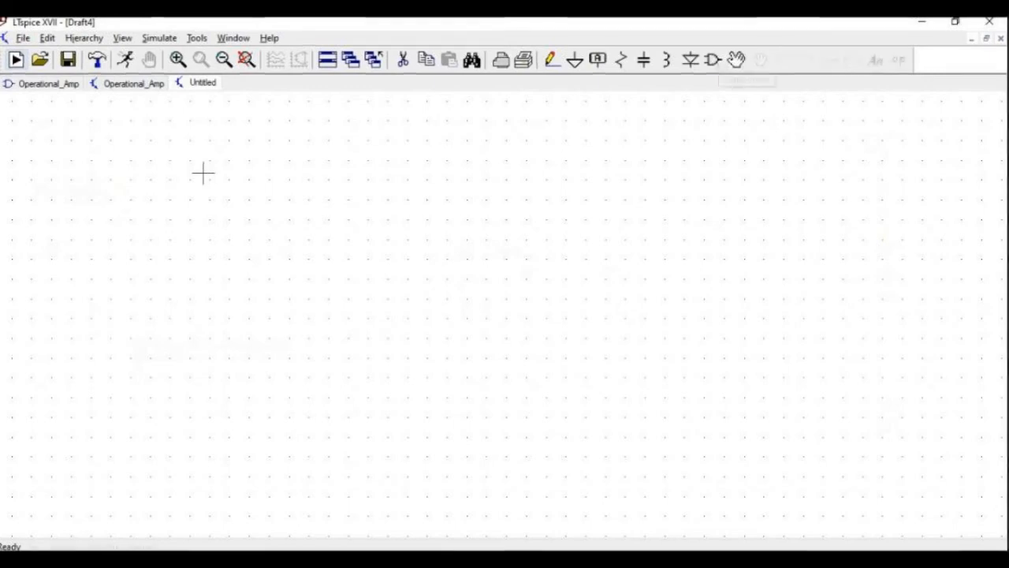
pyautogui.click(712, 60)
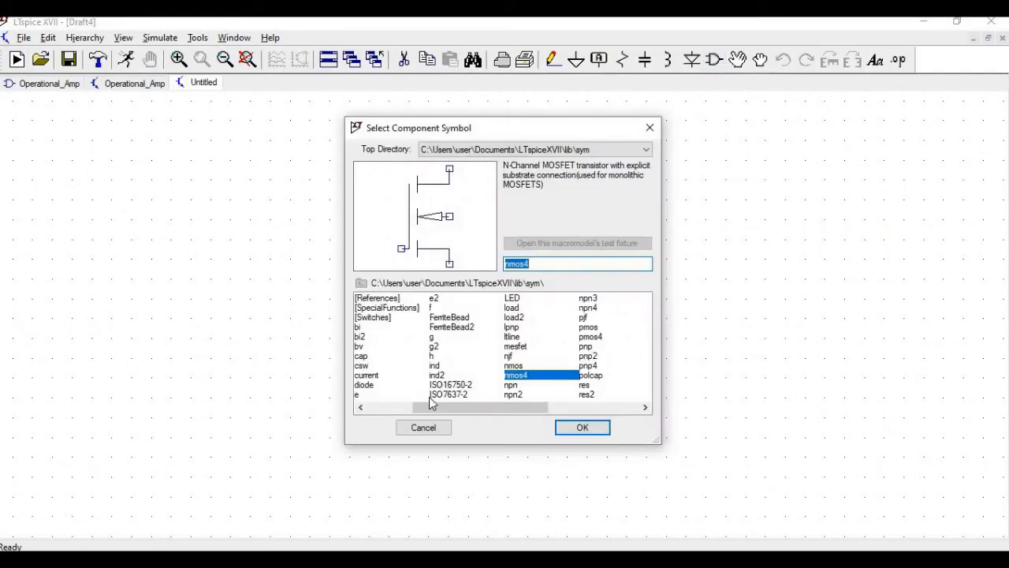
pyautogui.moveTo(471, 406); pyautogui.dragTo(374, 376)
pyautogui.doubleClick(375, 366)
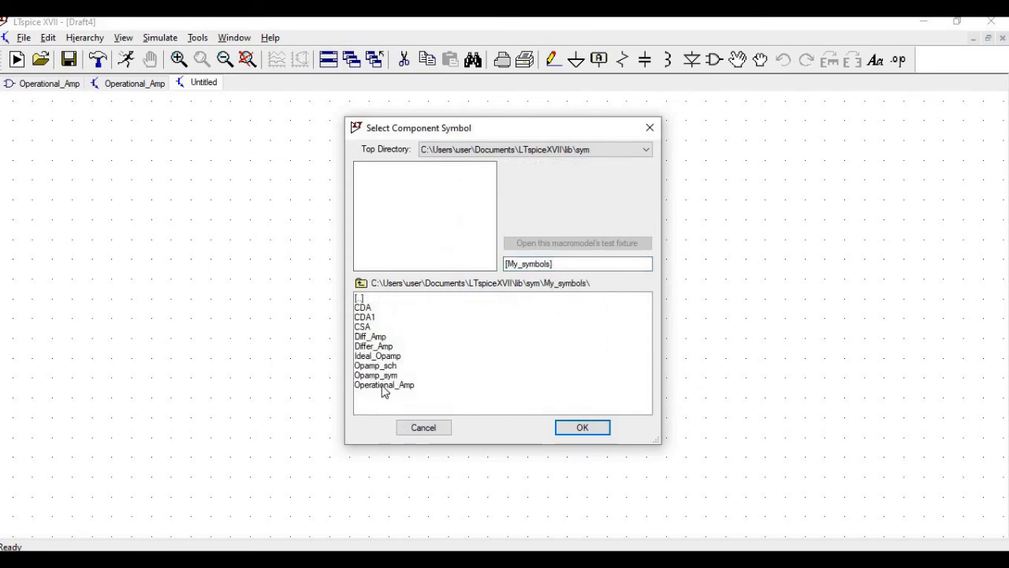
pyautogui.click(382, 385)
pyautogui.click(582, 426)
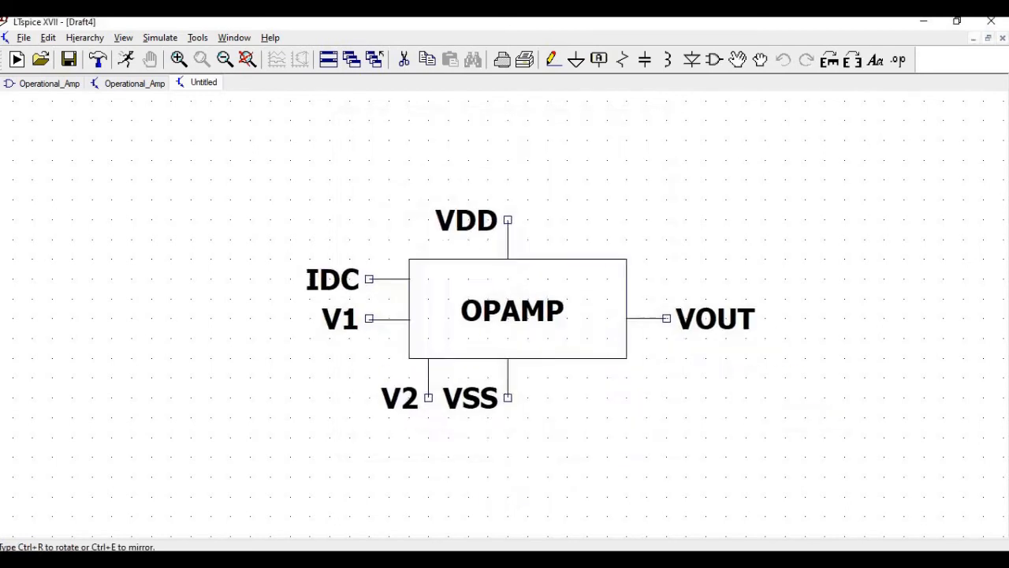
pyautogui.click(477, 328)
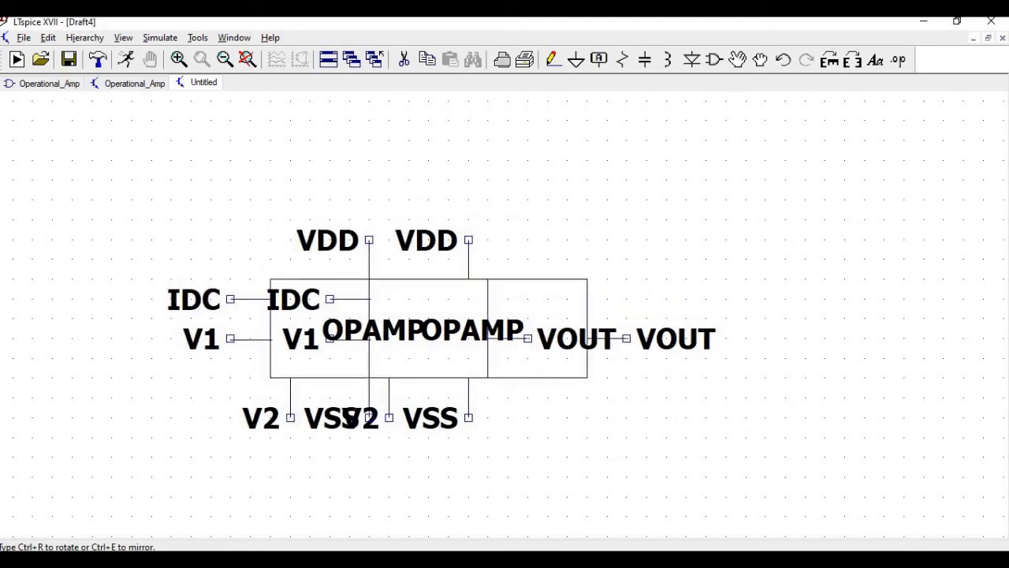
pyautogui.press('Escape')
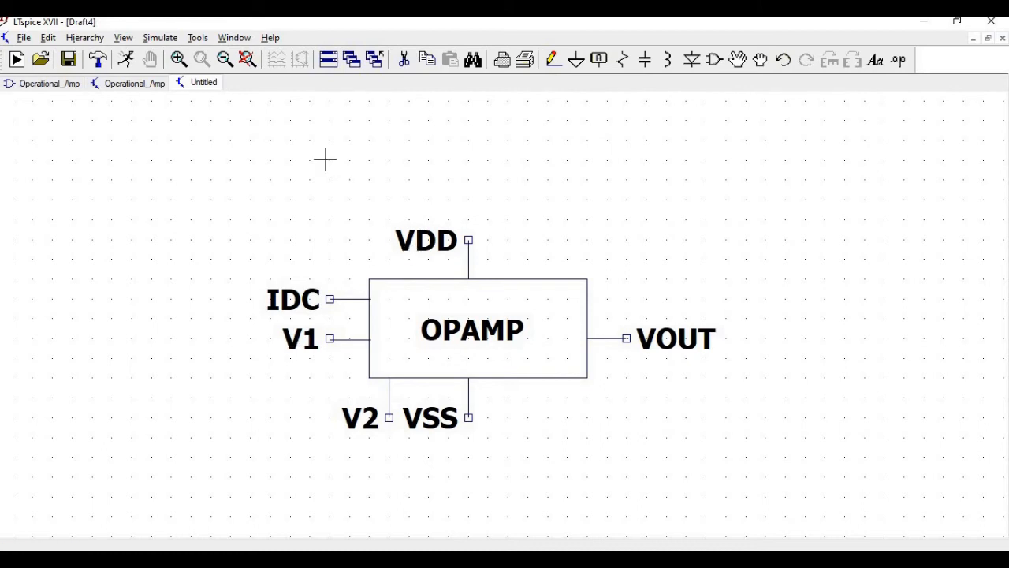
# Place a voltage source rotated 270 degrees above the OPAMP block, with its positive terminal in line with the VDD pin.
pyautogui.click(715, 65)
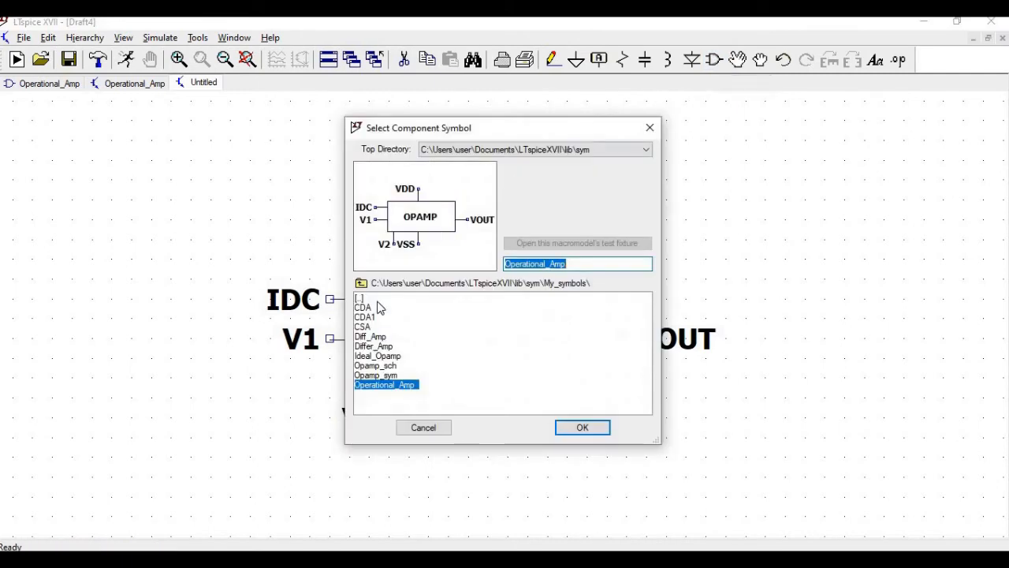
pyautogui.doubleClick(362, 298)
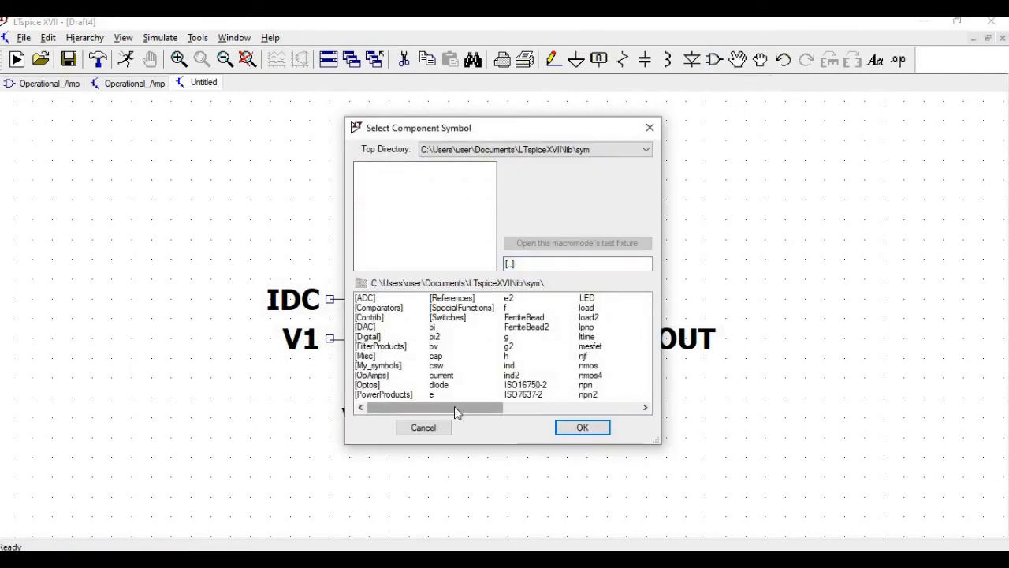
pyautogui.moveTo(454, 410); pyautogui.dragTo(552, 408)
pyautogui.click(599, 367)
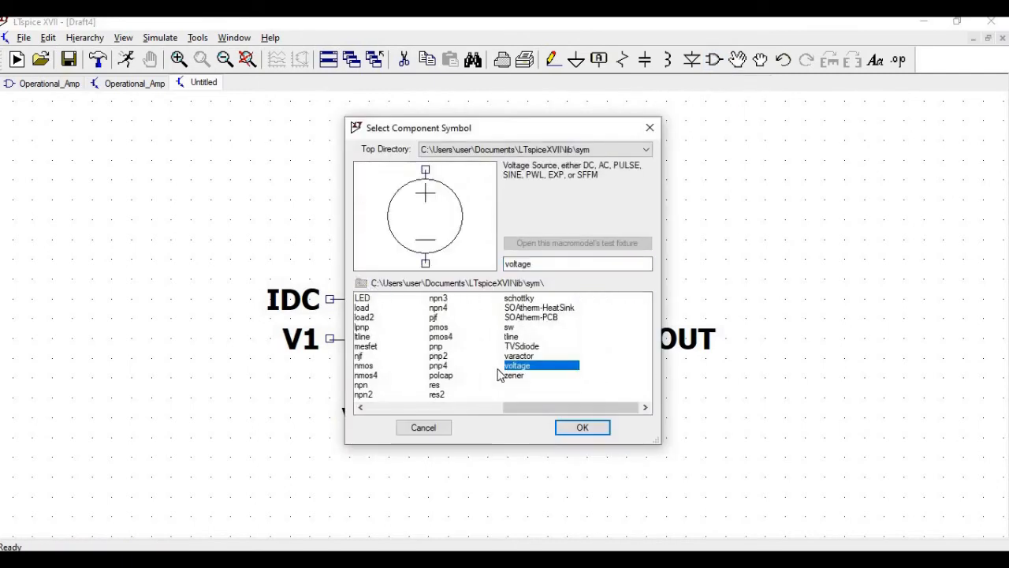
pyautogui.click(581, 427)
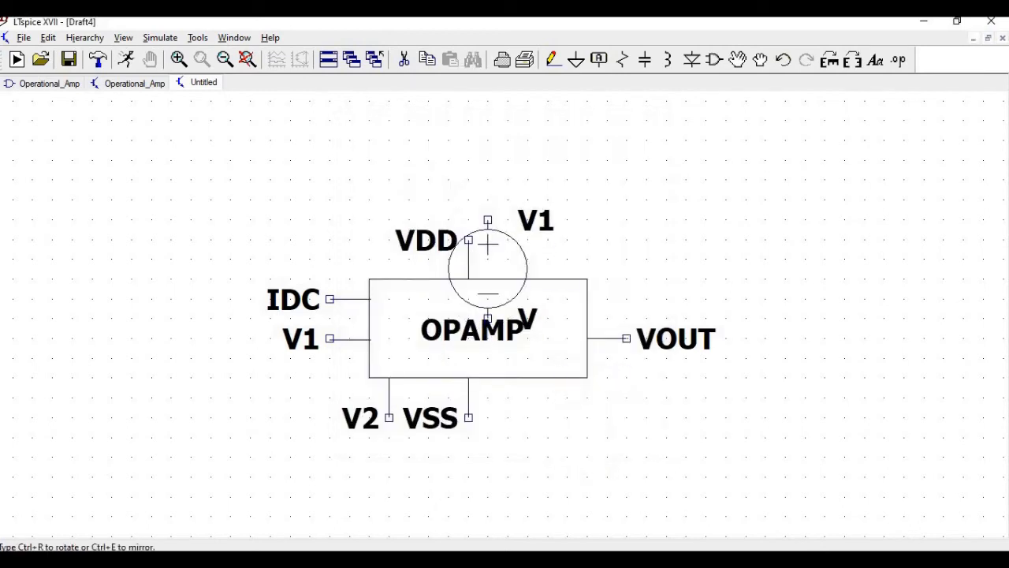
pyautogui.hotkey('ctrl', 'r')
pyautogui.hotkey('ctrl', 'r')
pyautogui.hotkey('ctrl', 'r')
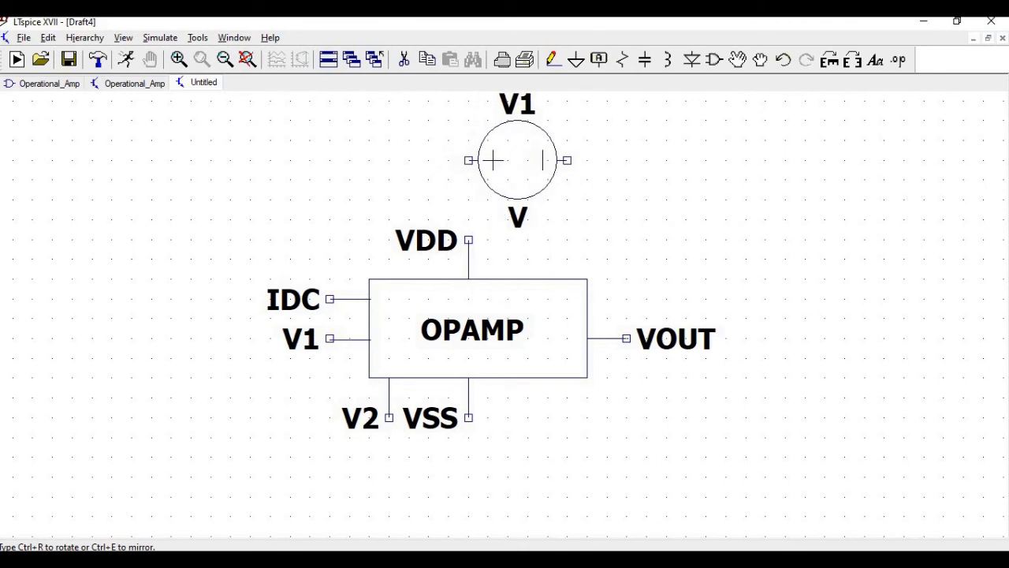
pyautogui.click(492, 160)
pyautogui.press('Escape')
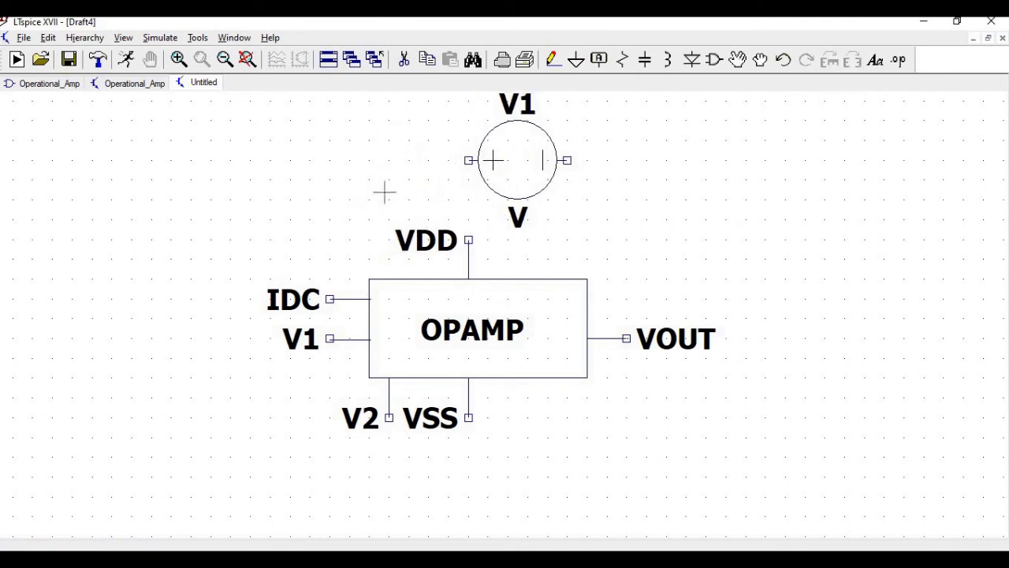
# Wire the upper voltage source's positive terminal straight down to the VDD pin.
pyautogui.click(551, 62)
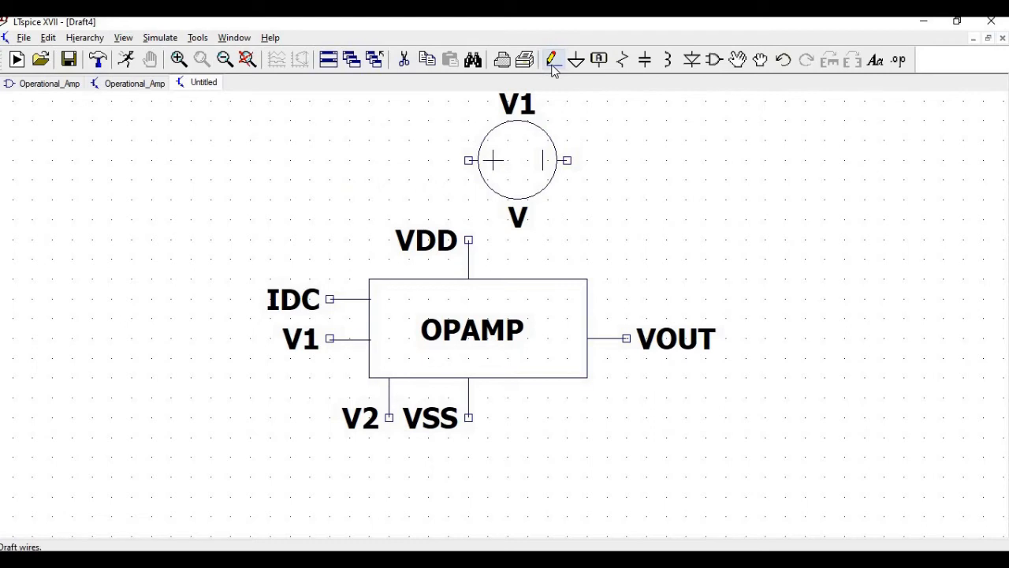
pyautogui.click(468, 160)
pyautogui.click(468, 239)
pyautogui.press('Escape')
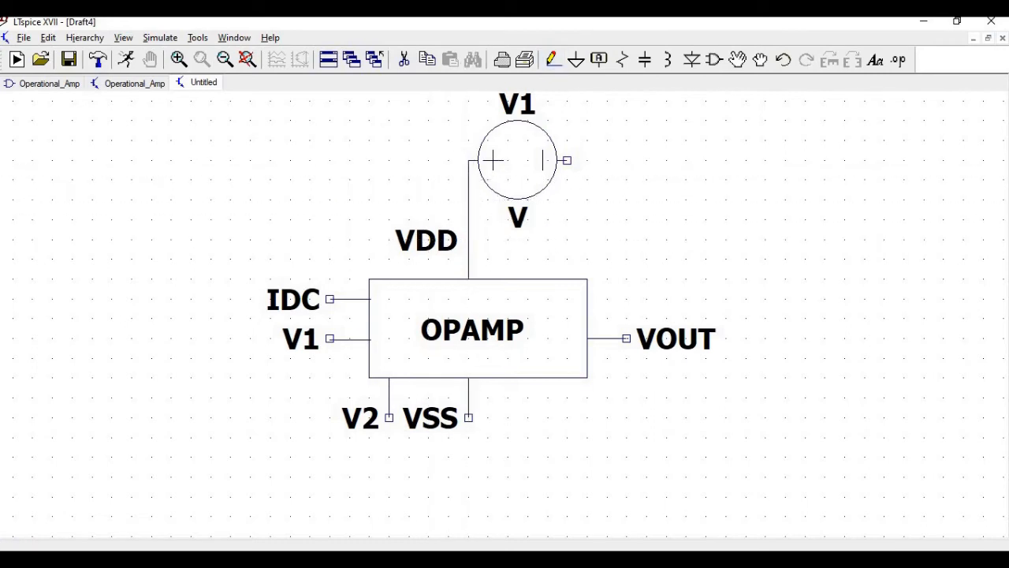
# Place a second voltage source rotated 270 degrees below the OPAMP block, with its positive terminal directly under the VSS pin.
pyautogui.click(716, 62)
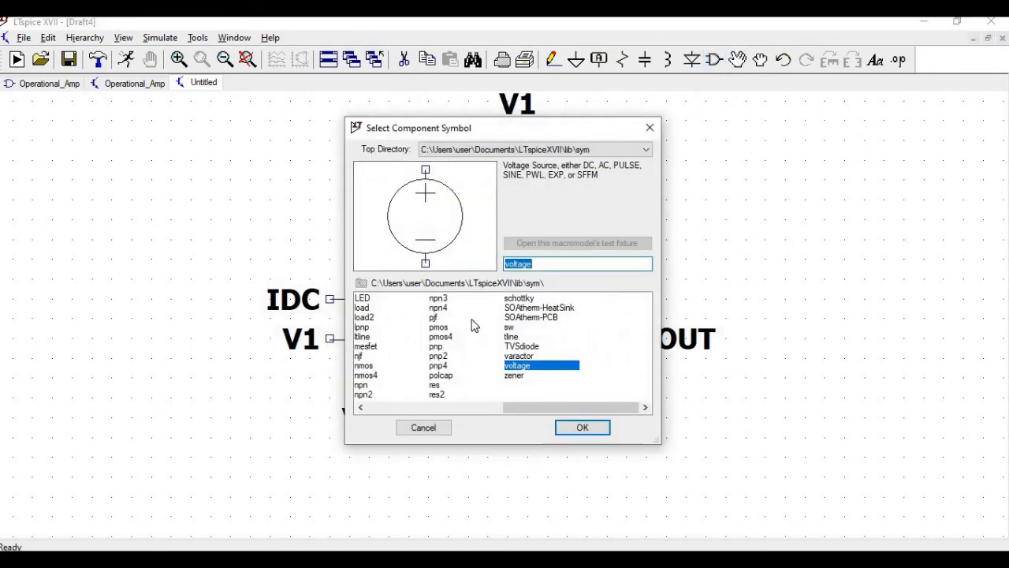
pyautogui.click(580, 429)
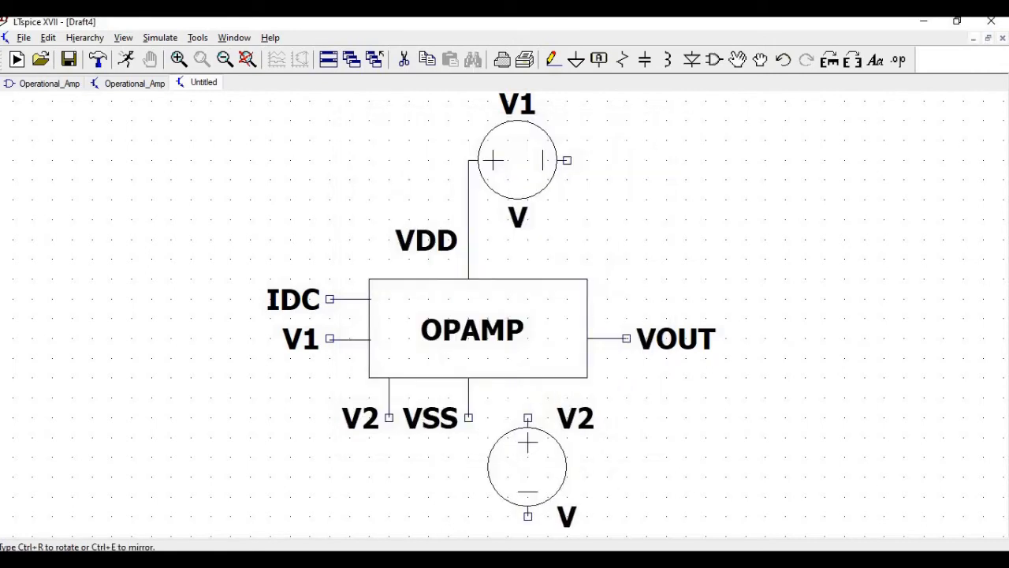
pyautogui.hotkey('ctrl', 'r')
pyautogui.hotkey('ctrl', 'r')
pyautogui.hotkey('ctrl', 'r')
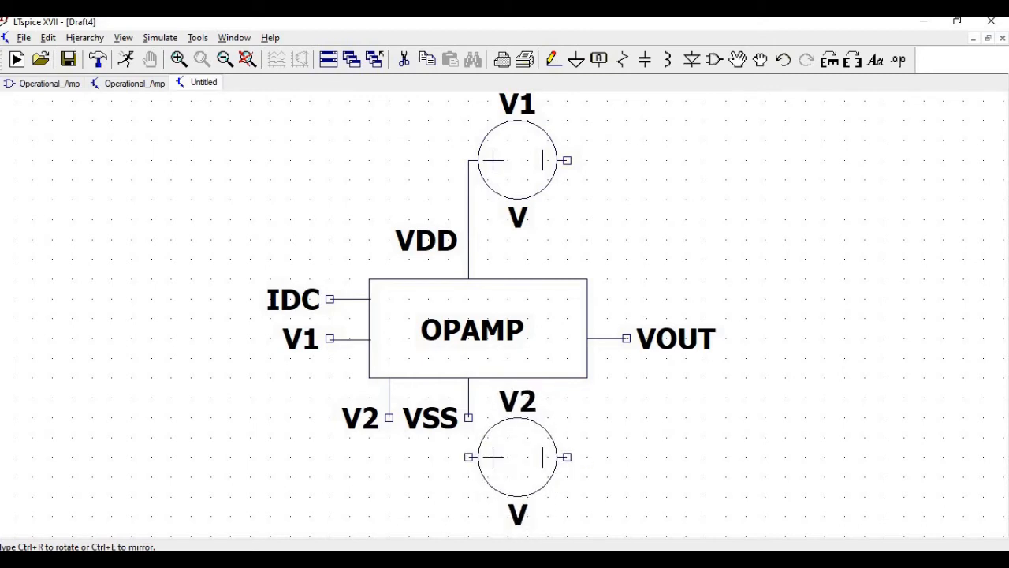
pyautogui.click(517, 456)
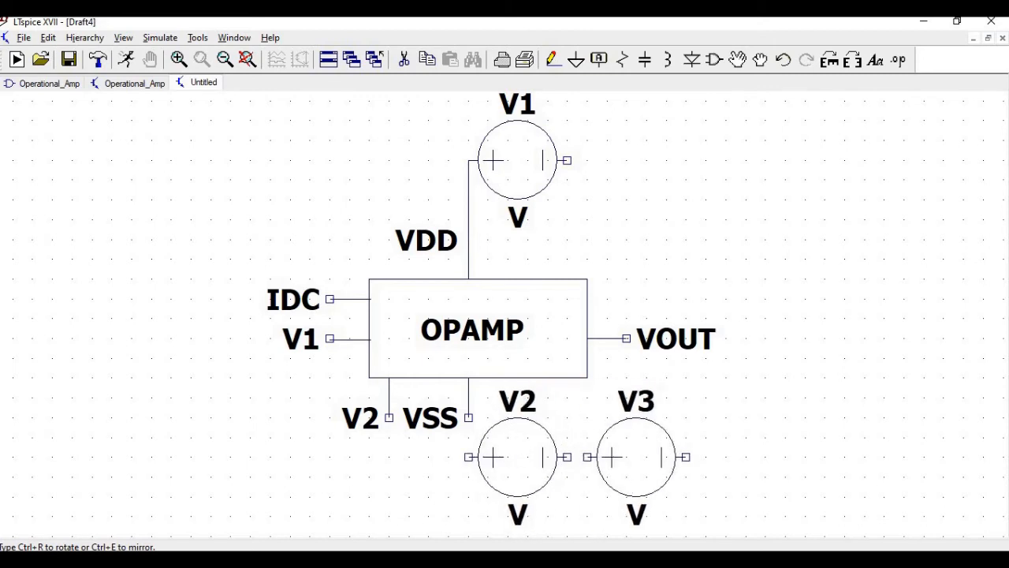
pyautogui.press('Escape')
# Wire the VSS pin down to the lower voltage source's positive terminal.
pyautogui.click(552, 59)
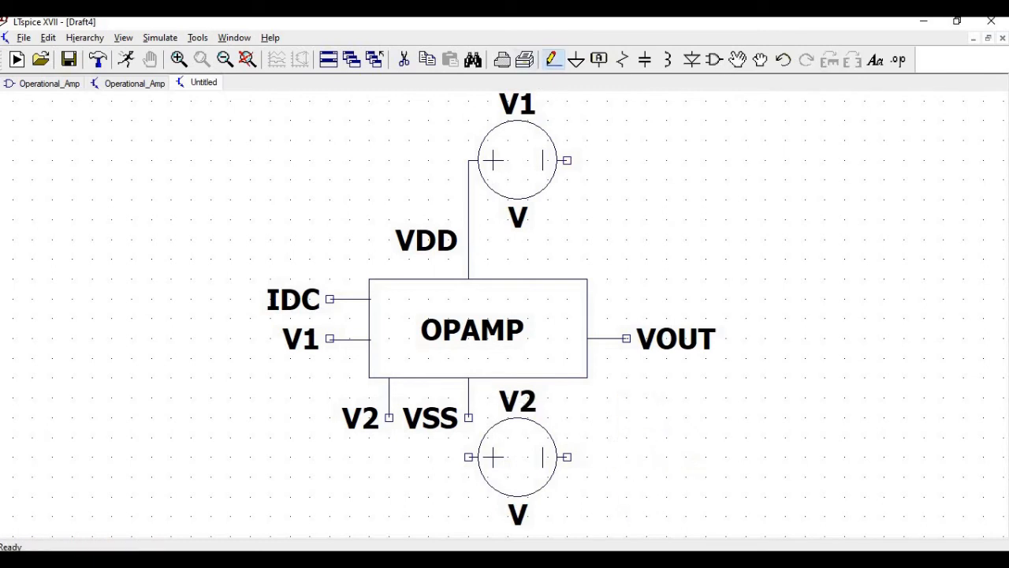
pyautogui.click(469, 418)
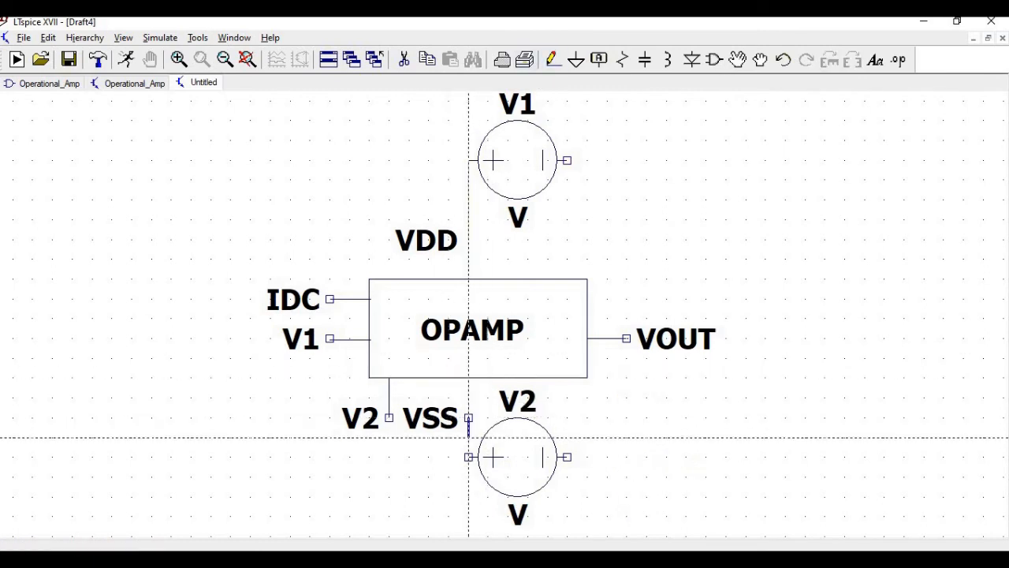
pyautogui.click(468, 456)
pyautogui.press('Escape')
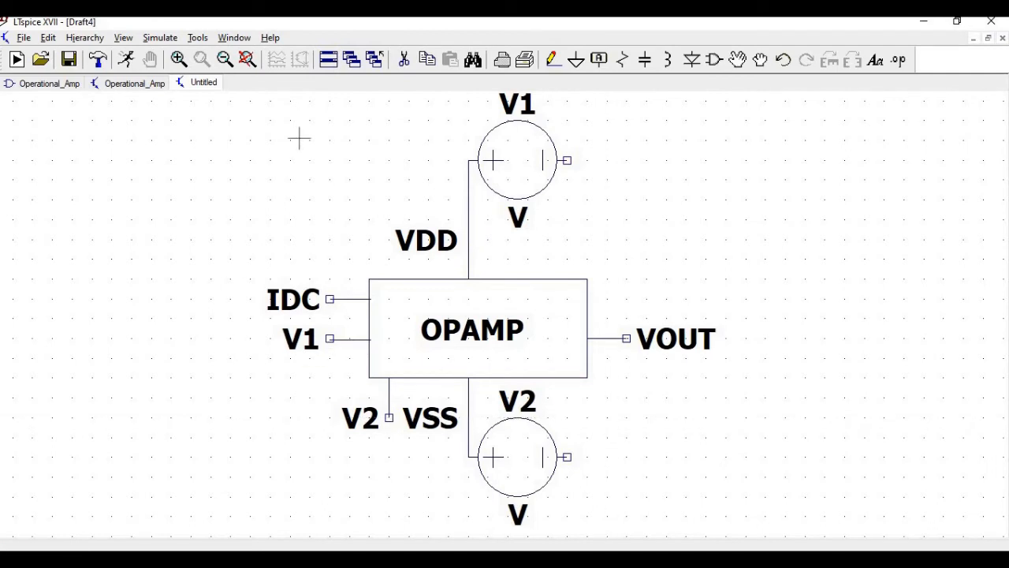
# Place a current source directly above the IDC pin with its arrow pointing down.
pyautogui.click(715, 60)
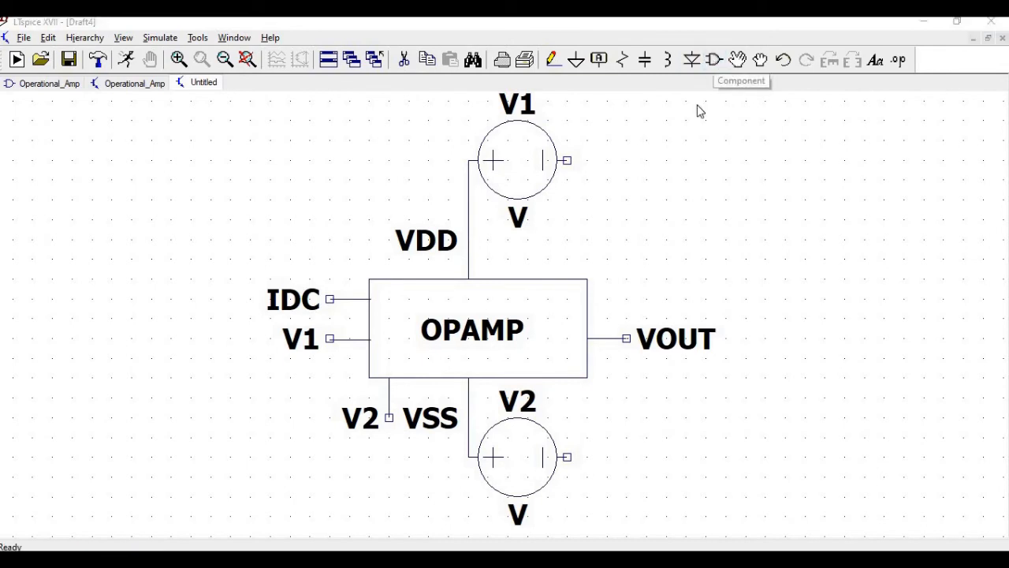
pyautogui.click(415, 409)
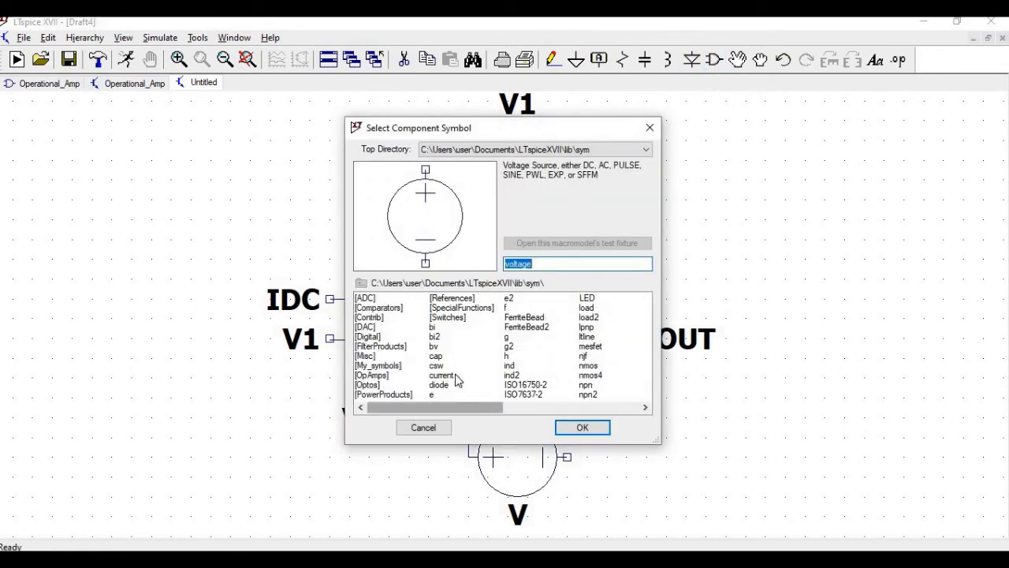
pyautogui.click(441, 375)
pyautogui.click(582, 427)
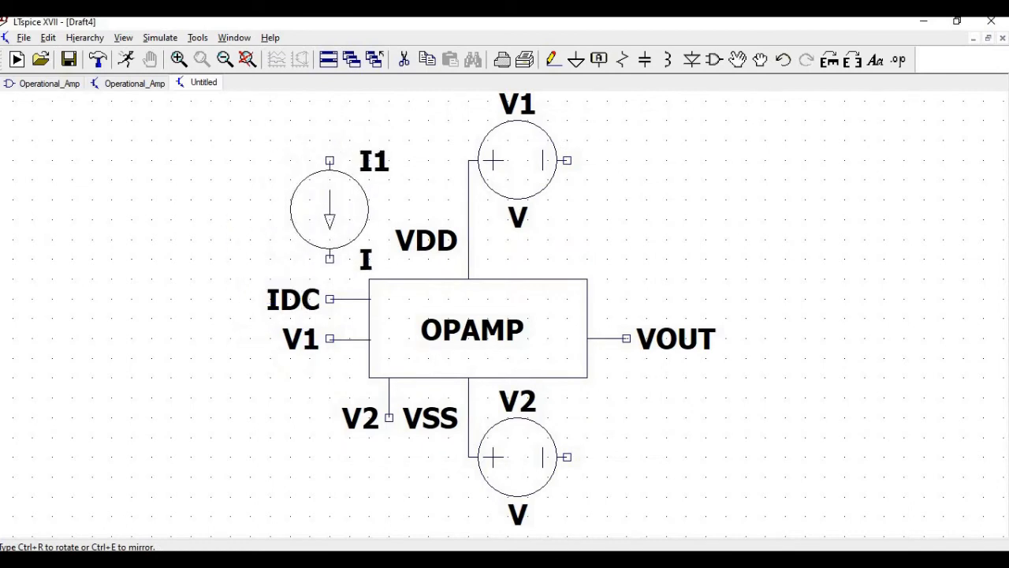
pyautogui.click(330, 209)
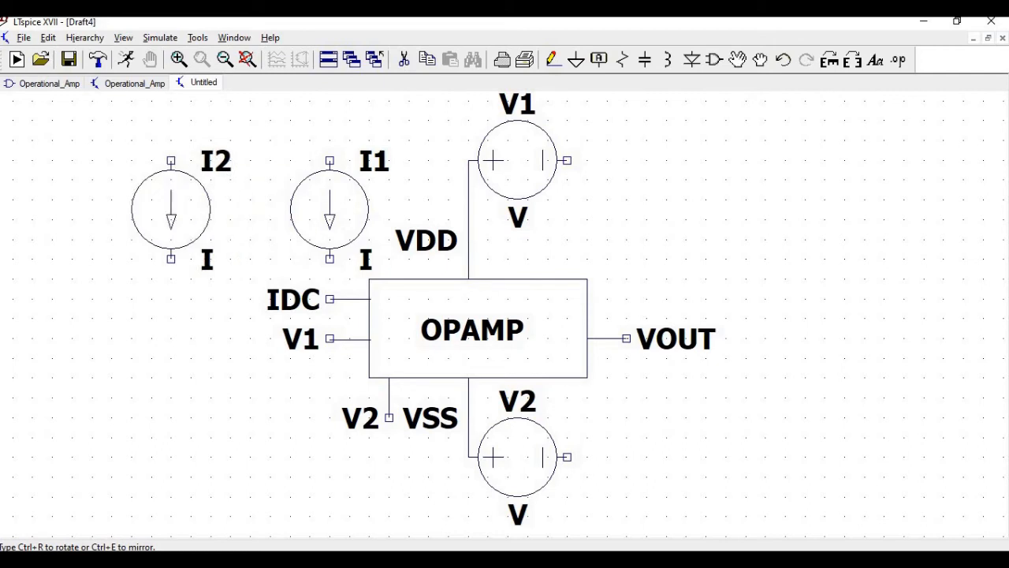
pyautogui.rightClick(147, 196)
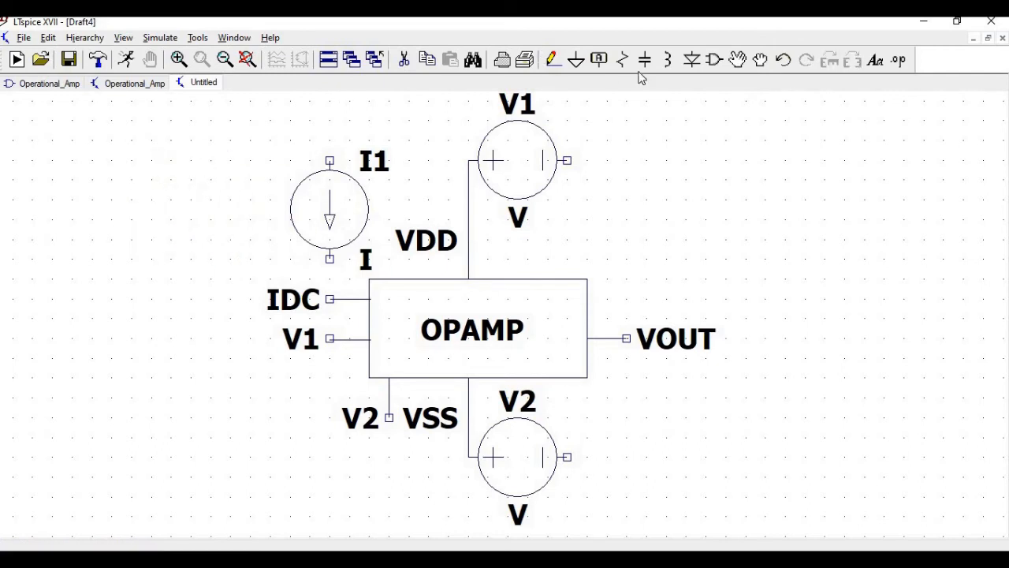
# Wire the current source's upper terminal to the VDD supply node and its lower terminal to the IDC pin.
pyautogui.click(553, 60)
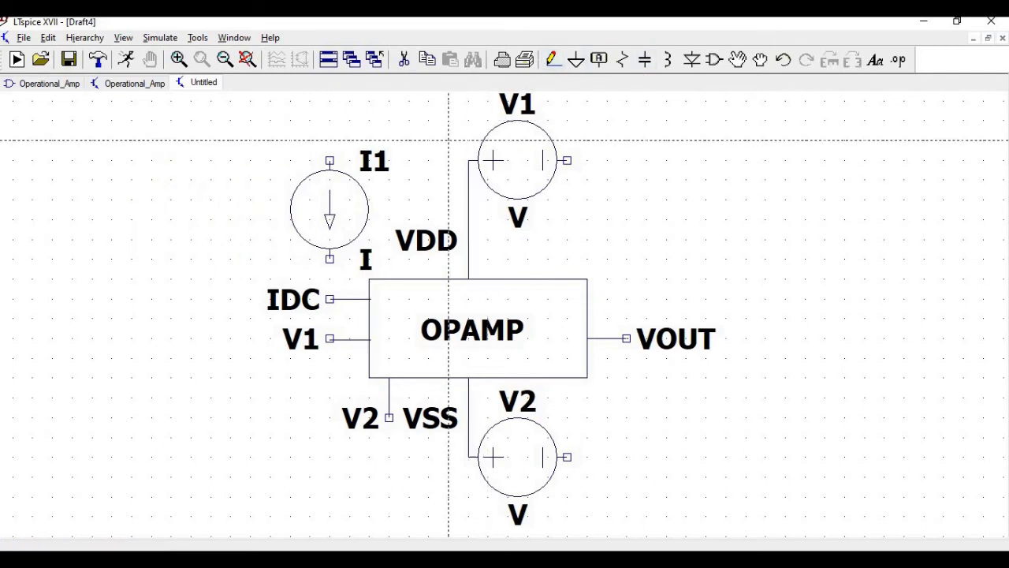
pyautogui.click(469, 160)
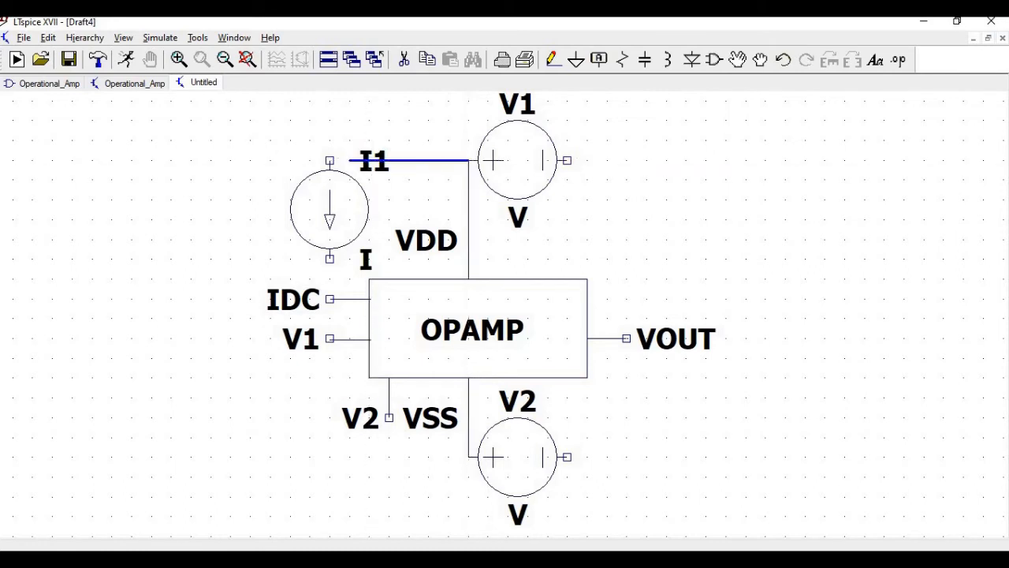
pyautogui.click(329, 160)
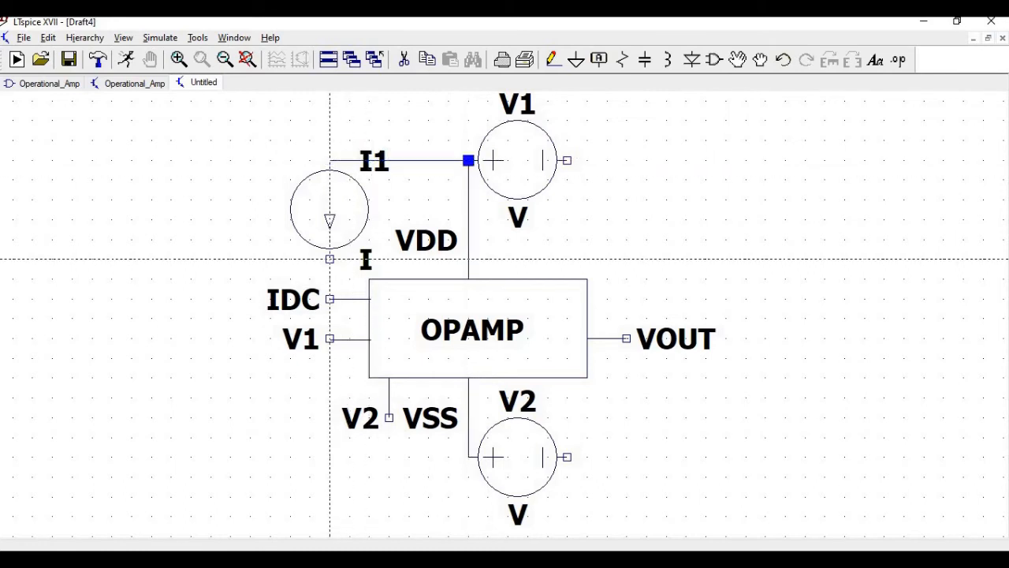
pyautogui.click(330, 259)
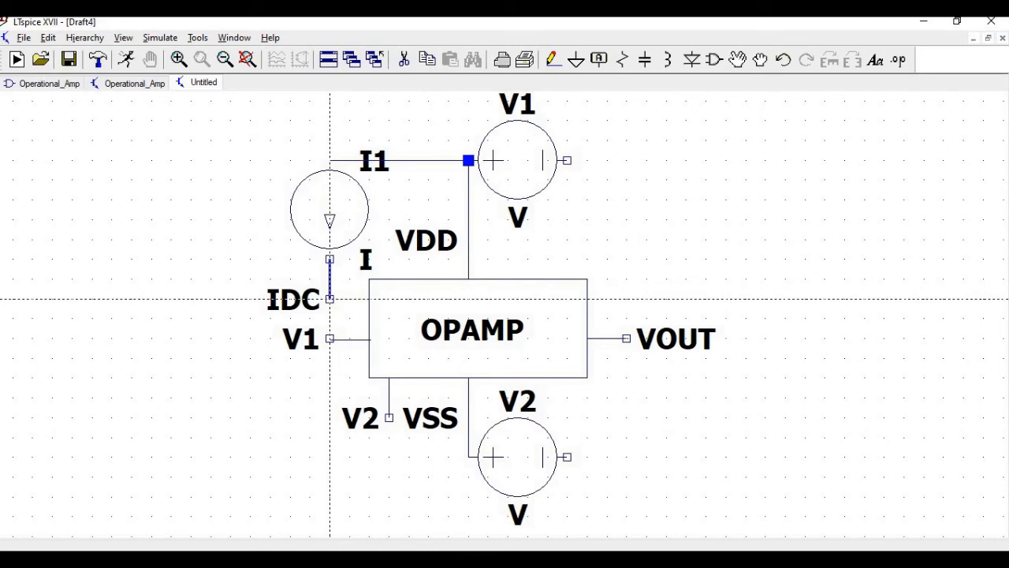
pyautogui.click(369, 298)
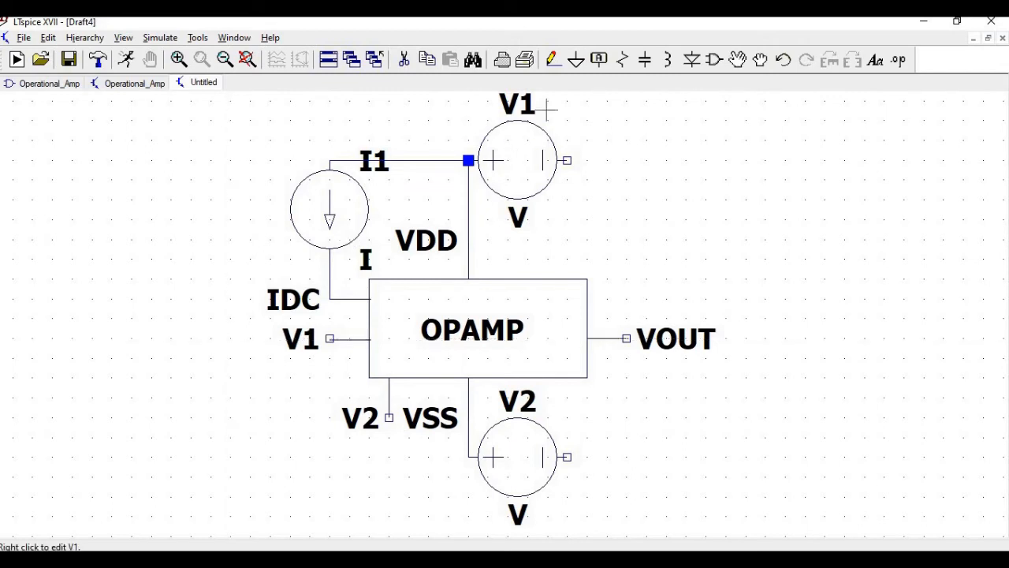
# Place one ground symbol below the lower voltage source and another beyond the upper voltage source's negative terminal.
pyautogui.click(576, 60)
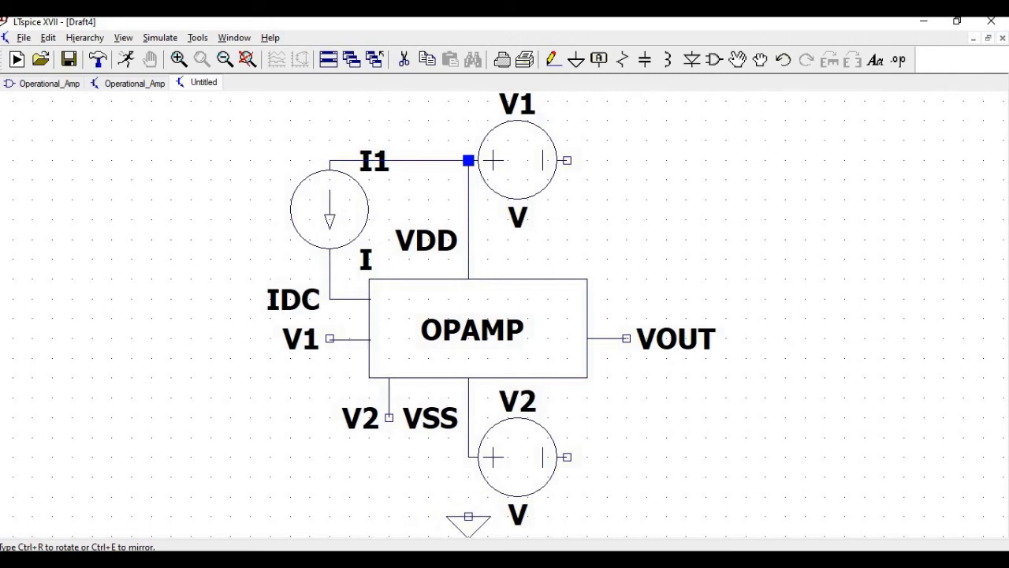
pyautogui.click(469, 517)
pyautogui.click(626, 161)
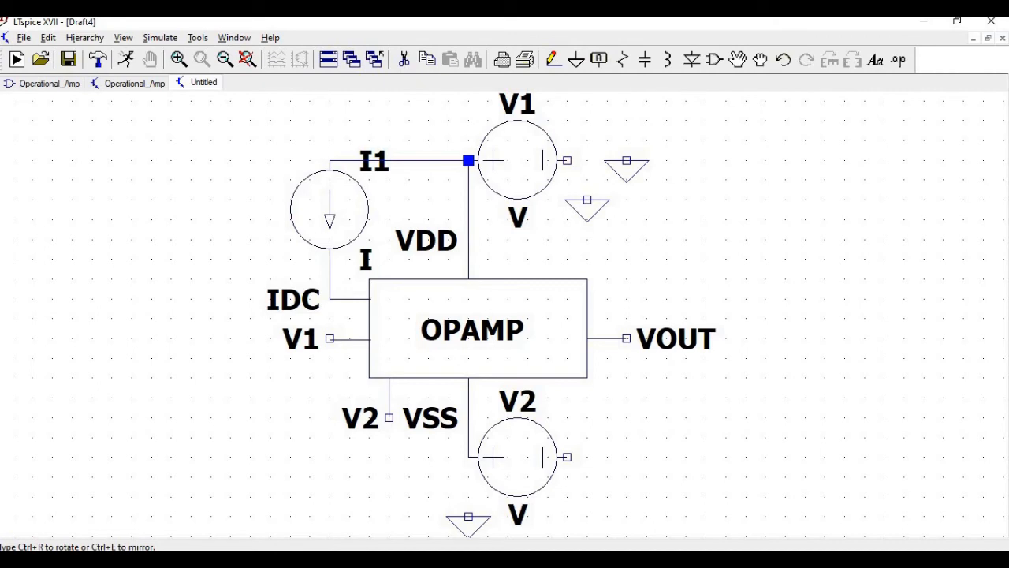
pyautogui.press('Escape')
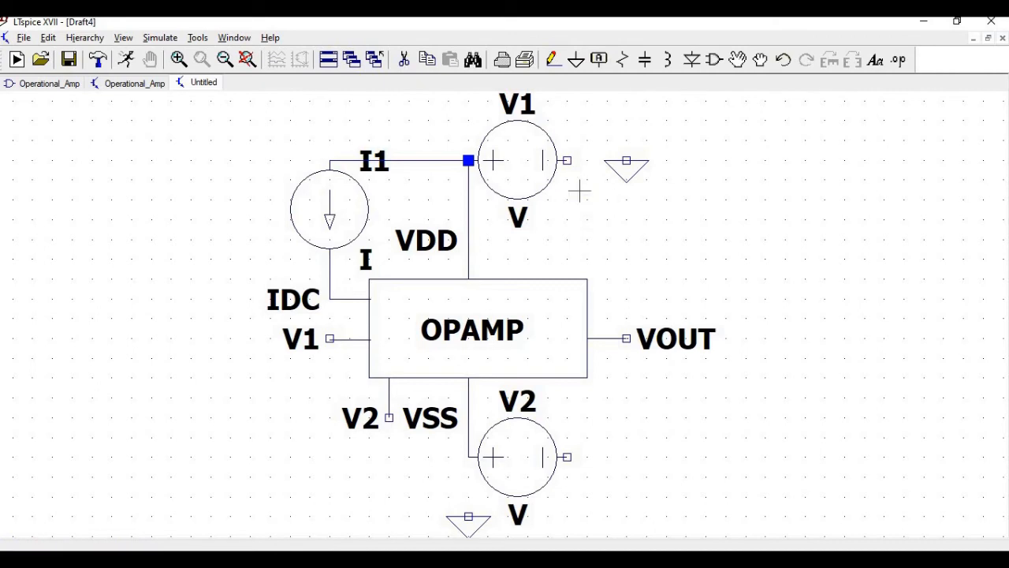
# Wire the upper voltage source's negative terminal straight across to its ground symbol.
pyautogui.click(554, 60)
pyautogui.click(567, 161)
pyautogui.click(626, 160)
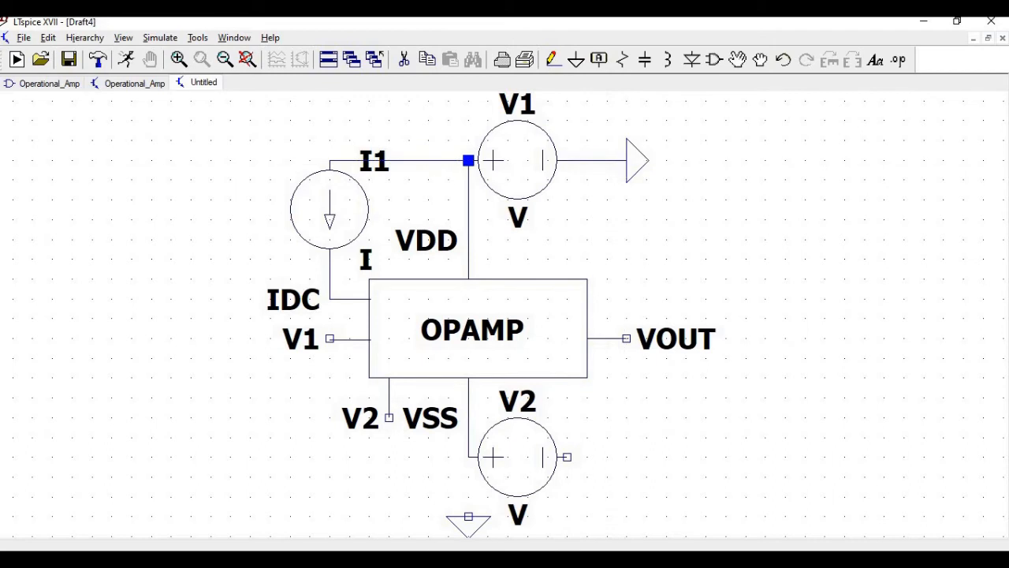
# Wire the lower voltage source's negative terminal down and back under the source to the ground symbol below it.
pyautogui.click(567, 457)
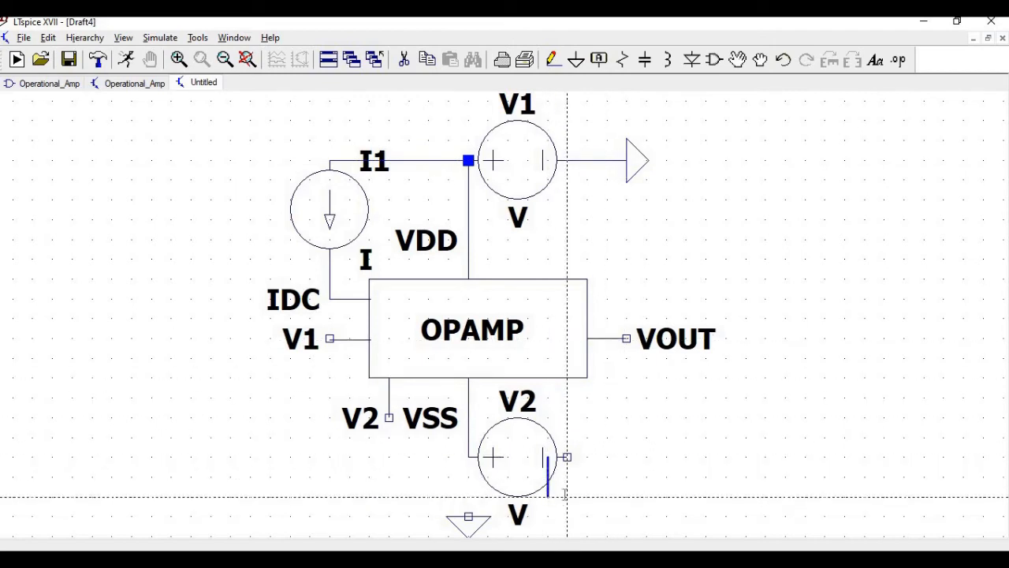
pyautogui.press('Escape')
pyautogui.click(553, 62)
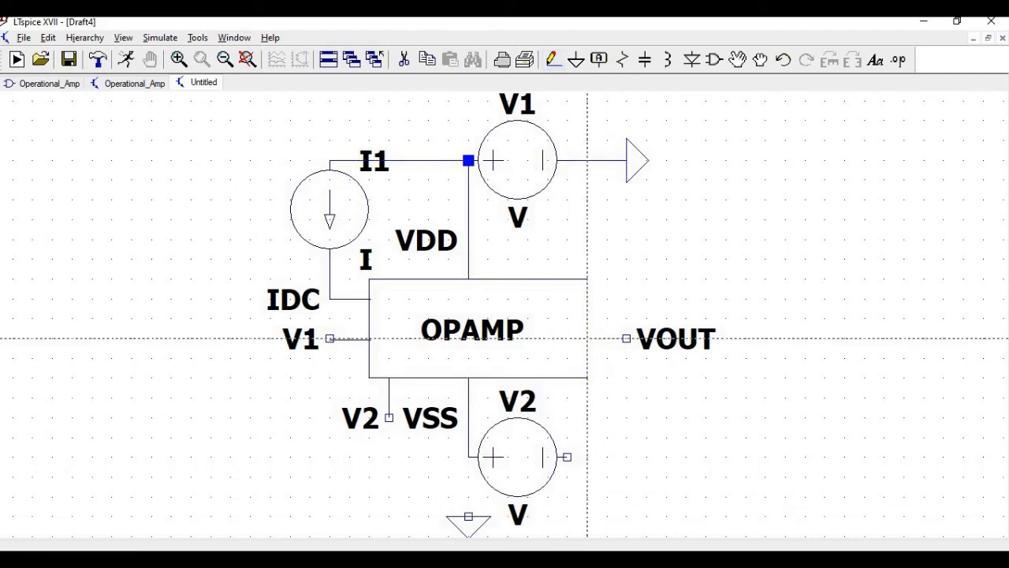
pyautogui.click(567, 456)
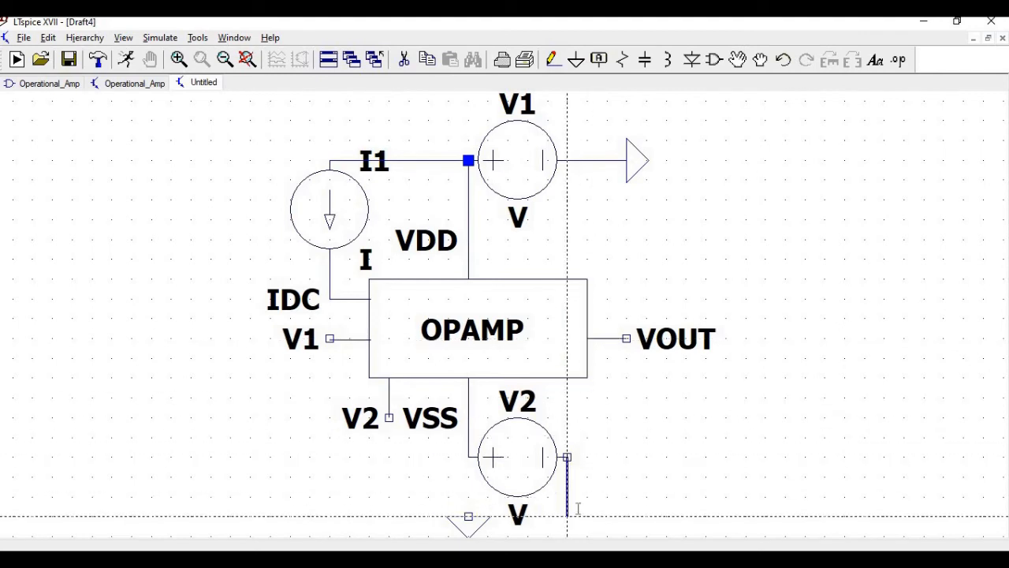
pyautogui.click(567, 516)
pyautogui.click(469, 517)
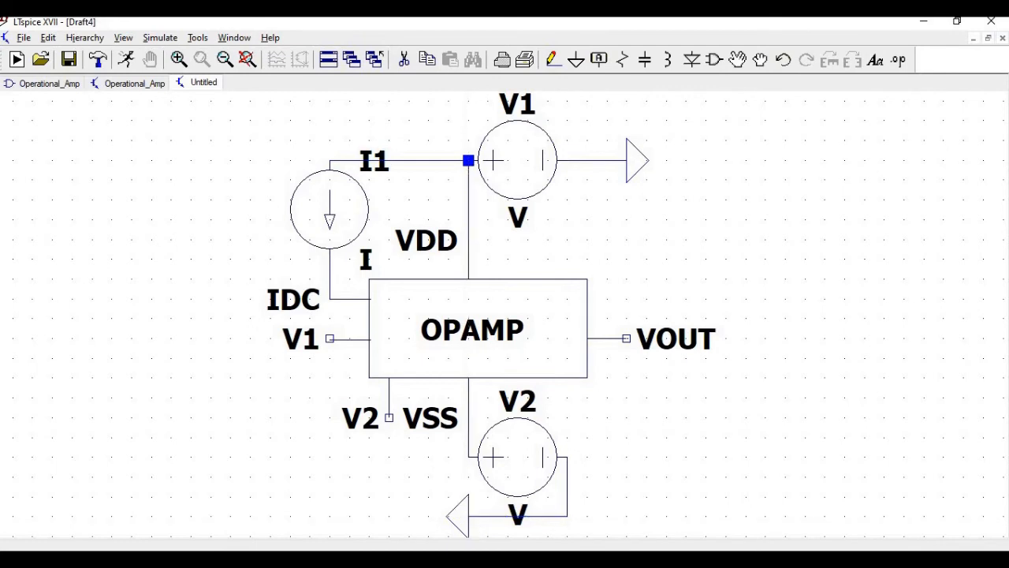
pyautogui.click(388, 417)
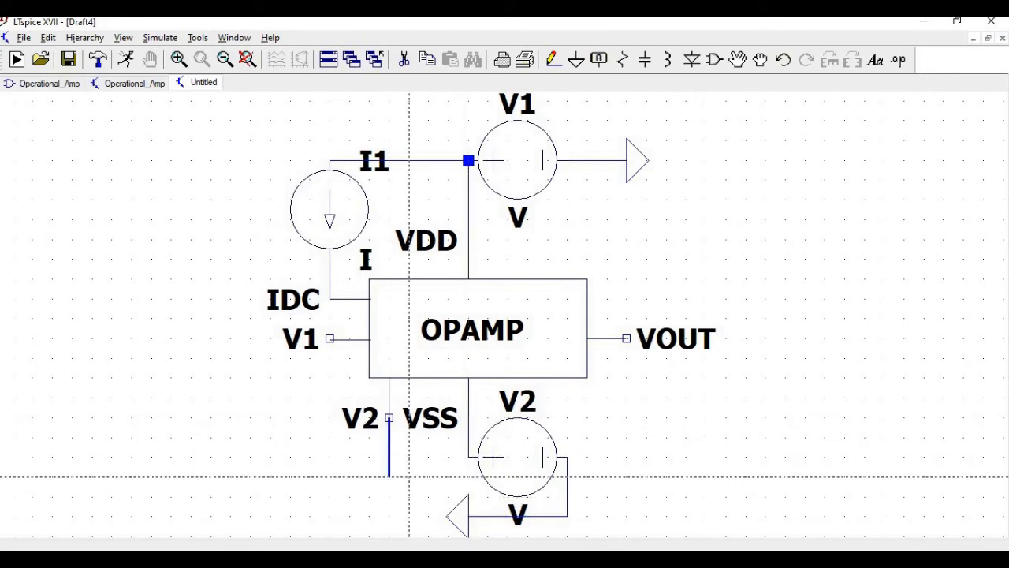
pyautogui.rightClick(409, 477)
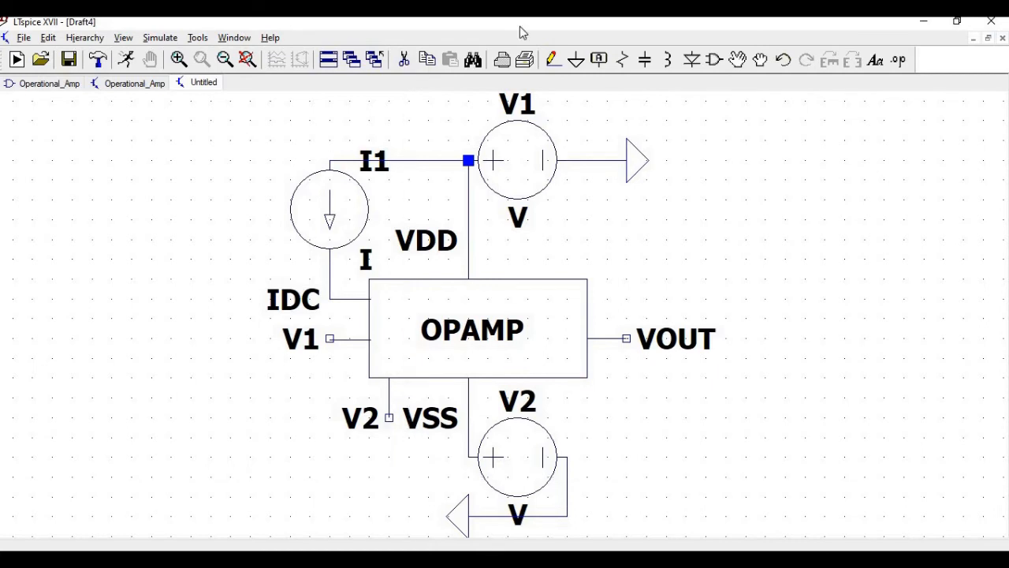
# Place an upright voltage source to the left of the OPAMP block with its positive terminal level with the V1 pin.
pyautogui.click(715, 60)
pyautogui.hscroll(3, 569, 409)
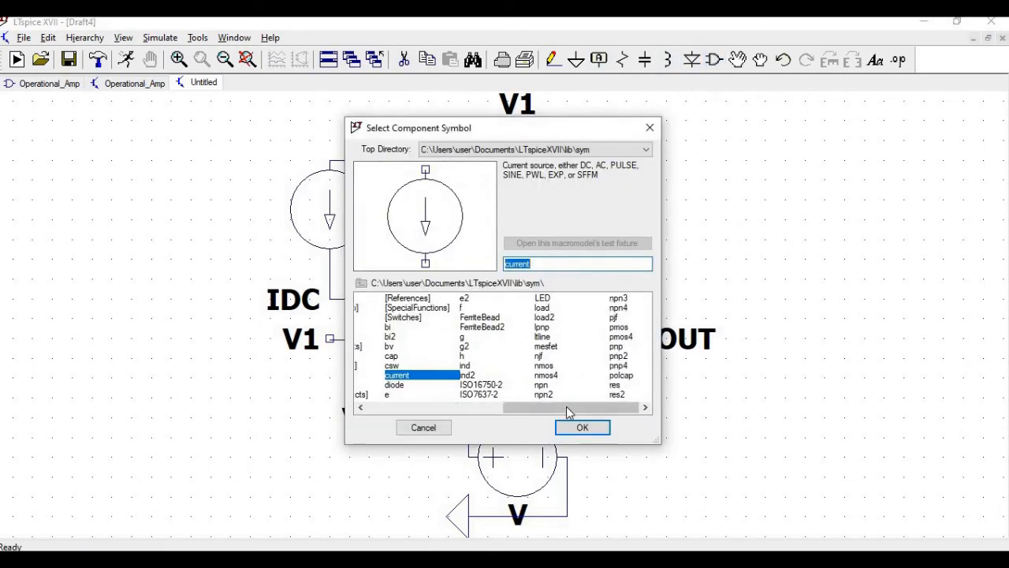
pyautogui.click(524, 366)
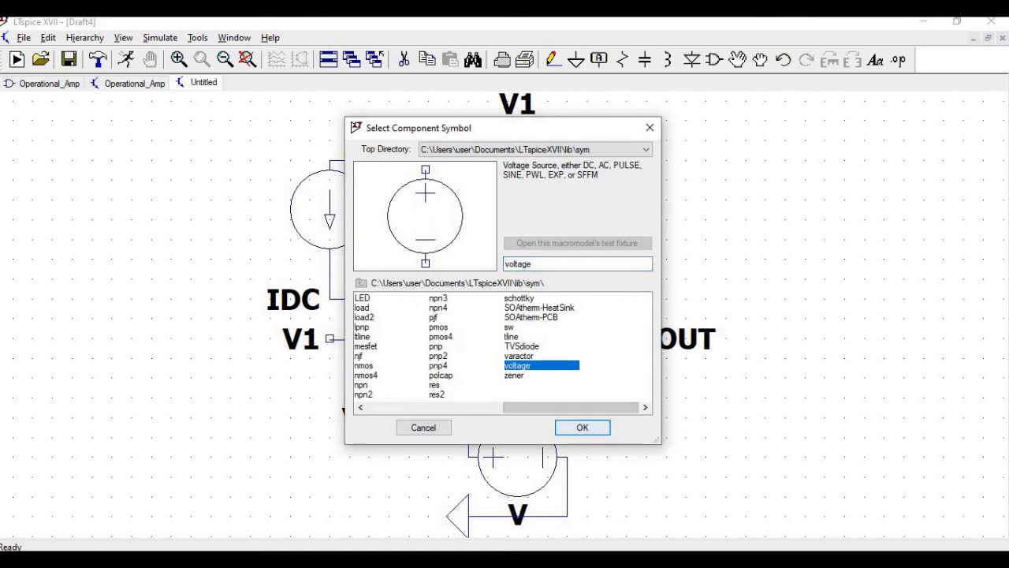
pyautogui.click(582, 426)
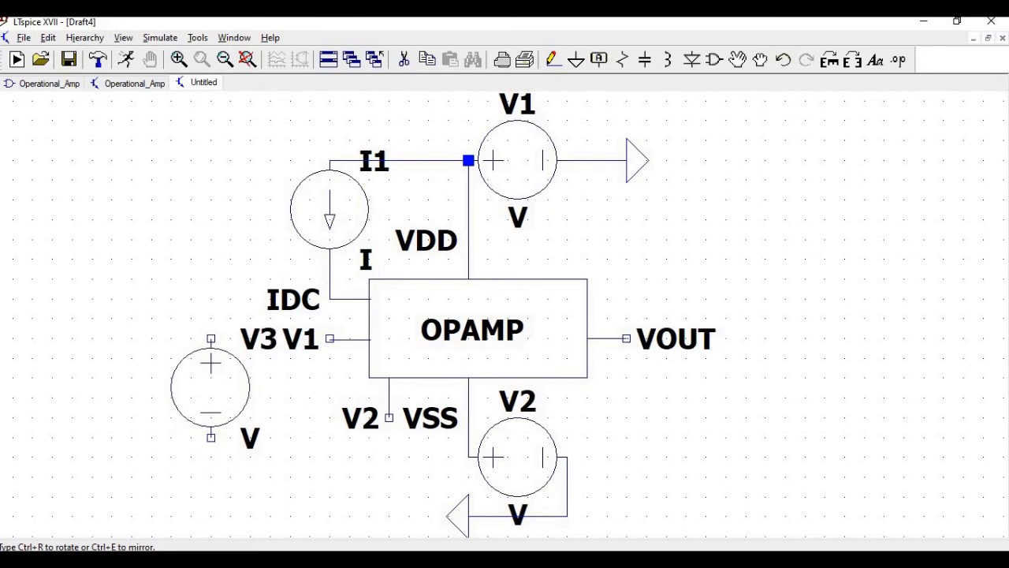
pyautogui.click(211, 386)
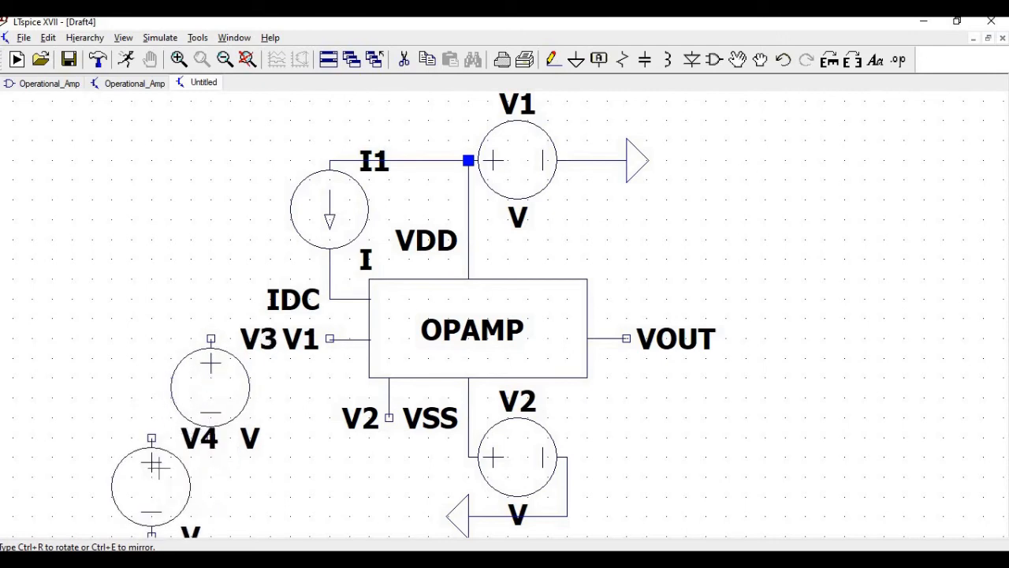
pyautogui.press('Escape')
# Wire the input voltage source's positive terminal straight across to the OPAMP block's V1 pin.
pyautogui.click(554, 59)
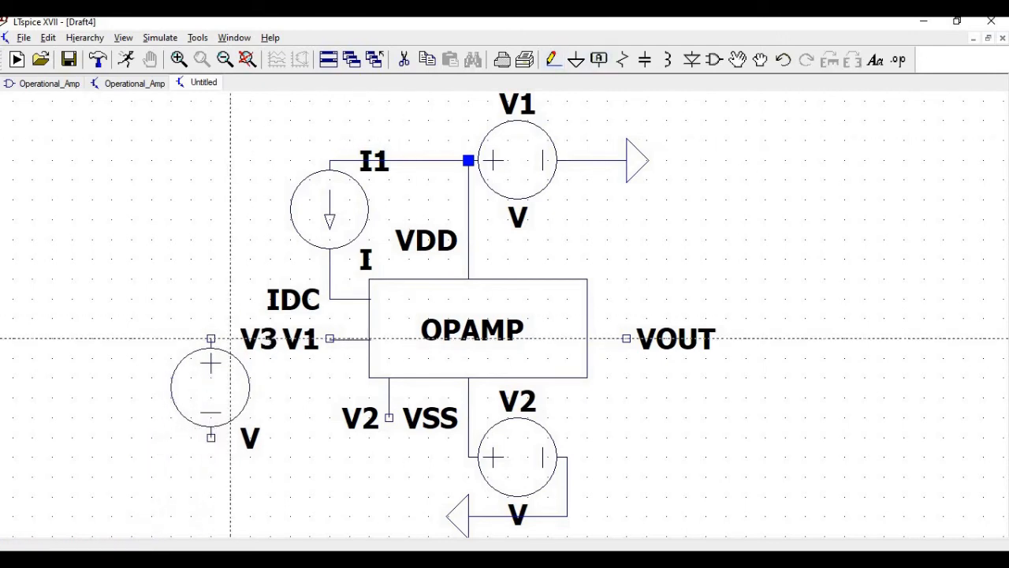
pyautogui.click(210, 338)
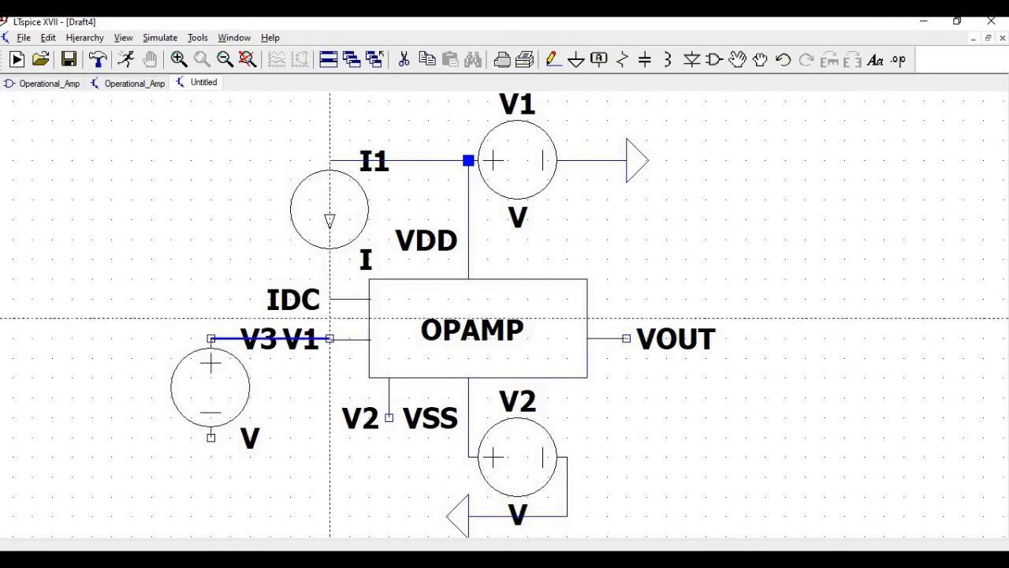
pyautogui.click(329, 339)
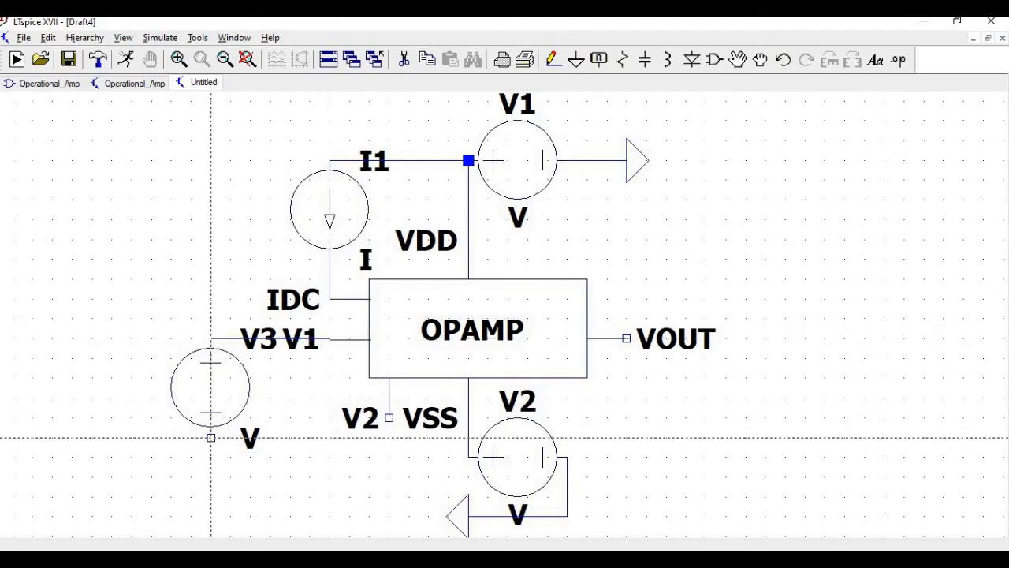
pyautogui.press('Escape')
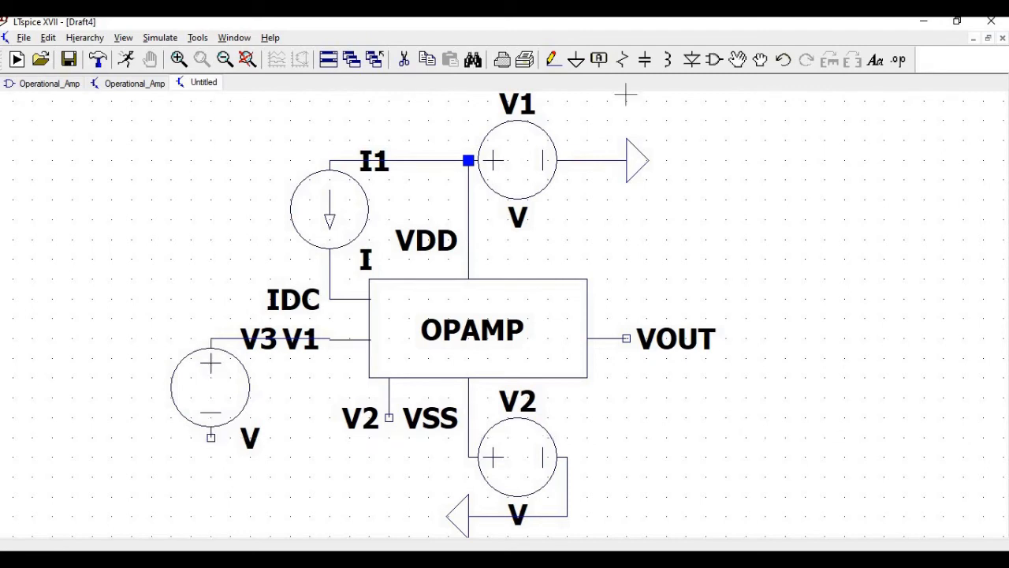
# Place a ground symbol between the input source and the V2 pin, and wire the source's negative terminal to it.
pyautogui.click(576, 59)
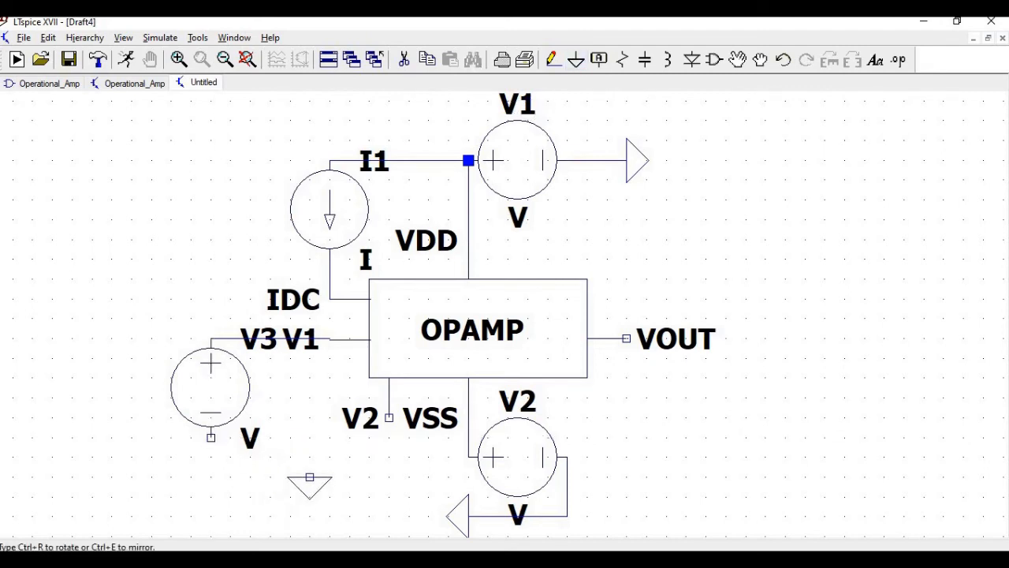
pyautogui.click(310, 477)
pyautogui.press('Escape')
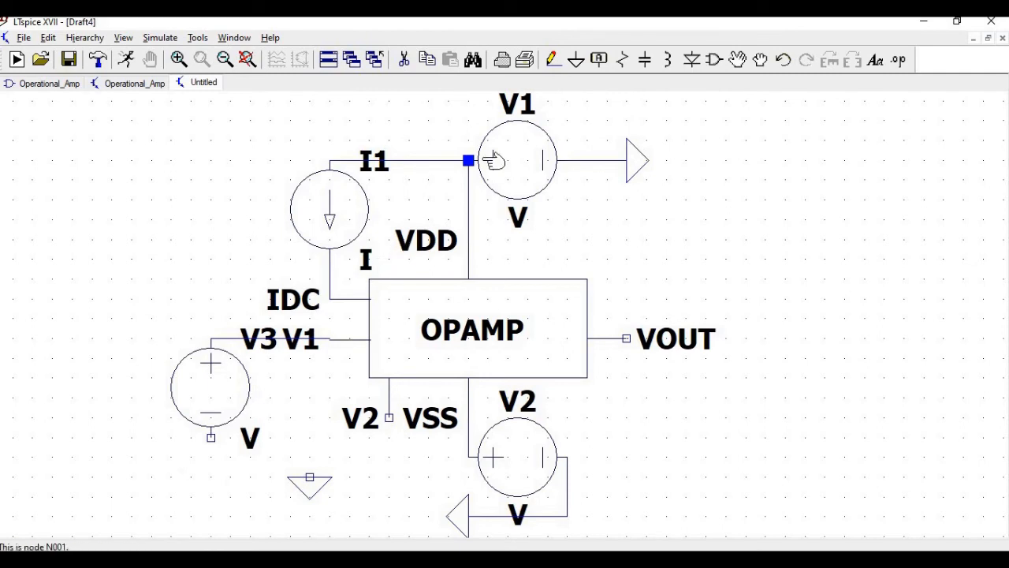
pyautogui.click(553, 60)
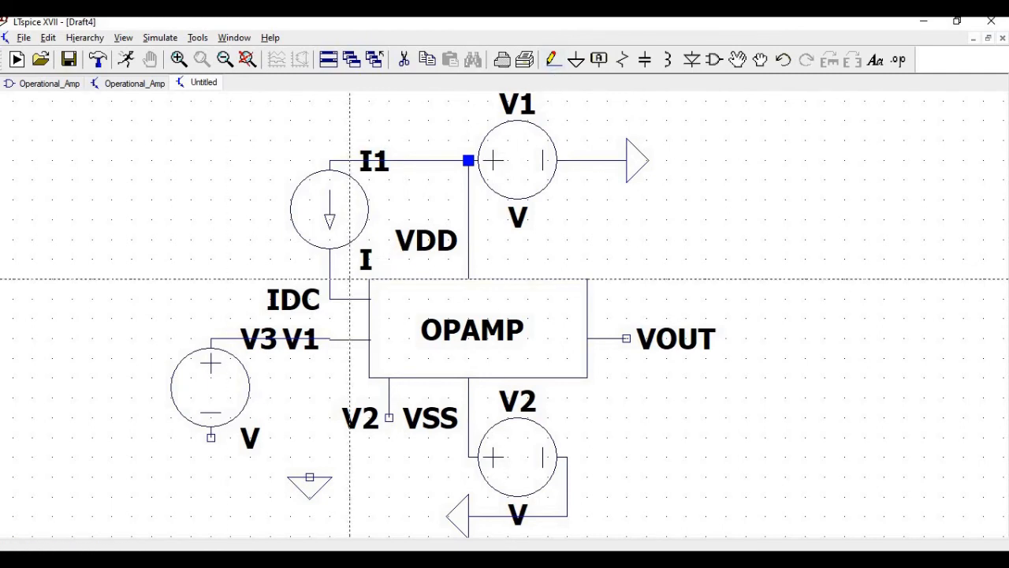
pyautogui.click(210, 437)
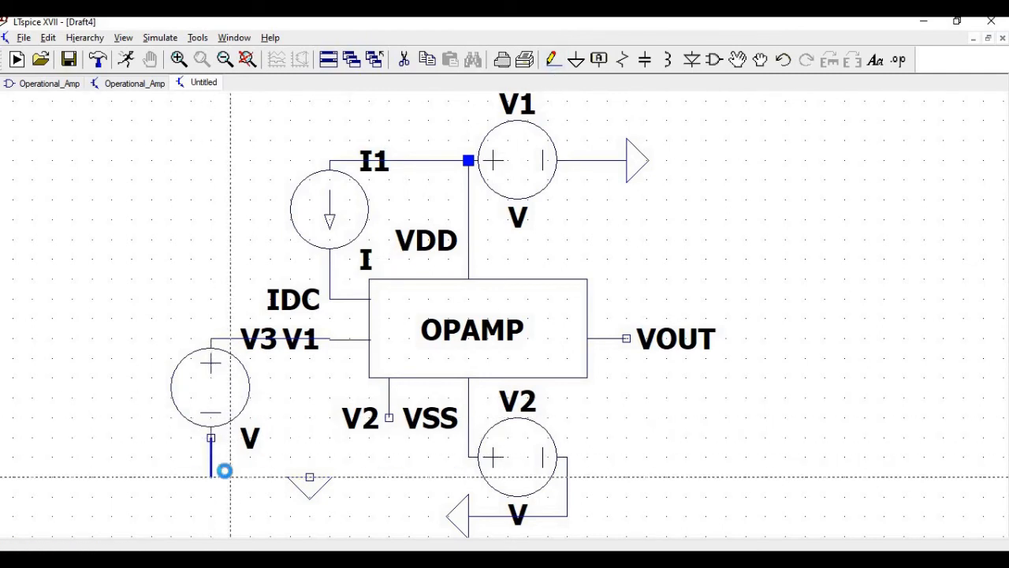
pyautogui.click(310, 477)
pyautogui.press('Escape')
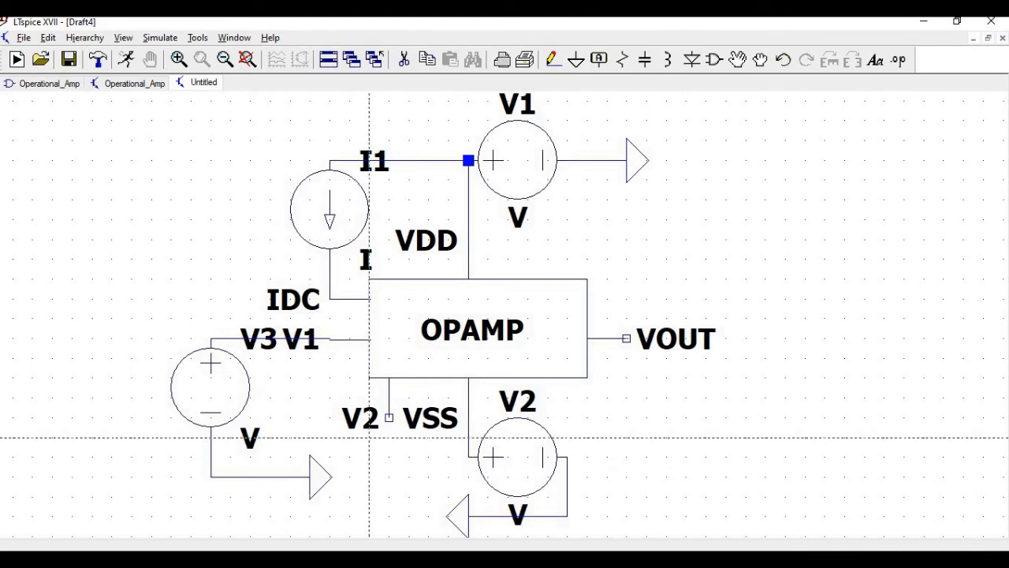
# Wire the OPAMP block's V2 pin left and down to the input source's ground symbol.
pyautogui.click(388, 417)
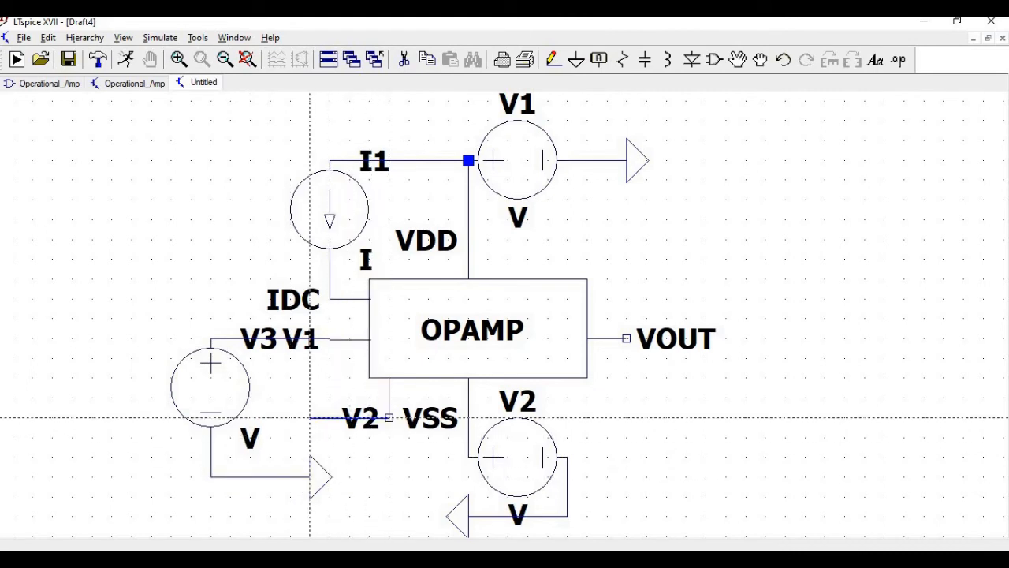
pyautogui.click(310, 417)
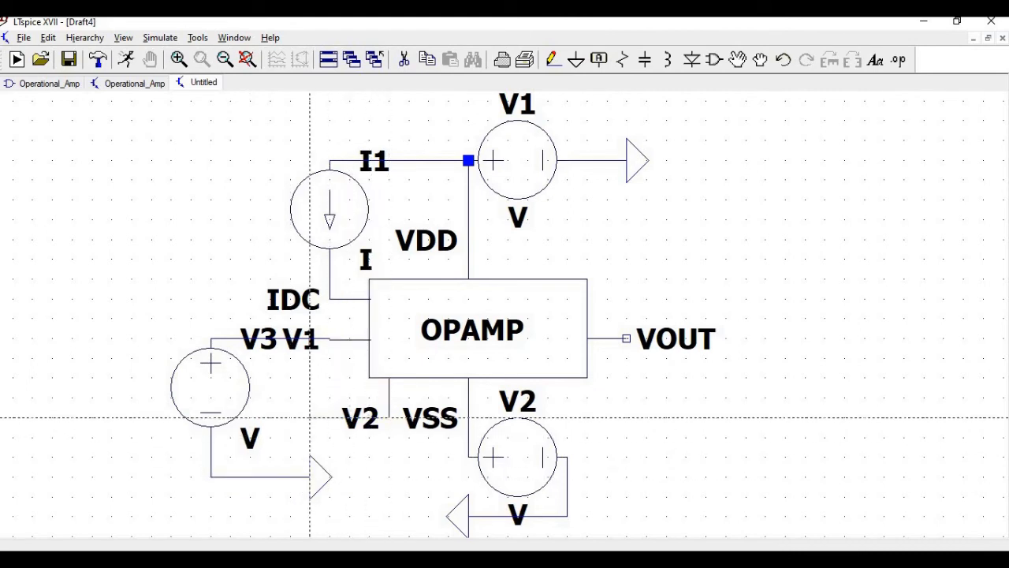
pyautogui.click(310, 477)
pyautogui.press('Escape')
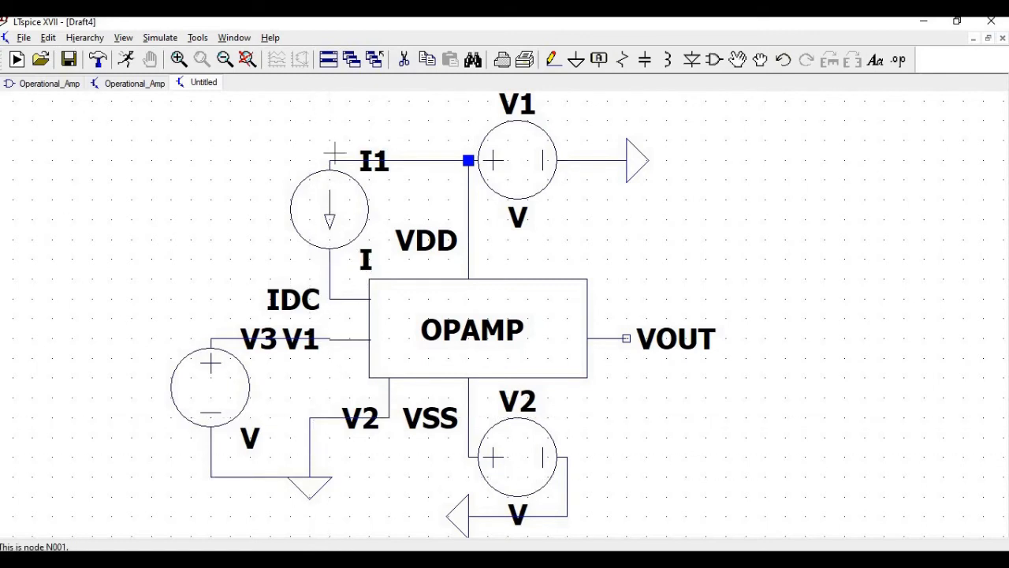
# Delete the wire between the input source and the V1 pin, and redraw it from the pin to the source's positive terminal.
pyautogui.click(404, 61)
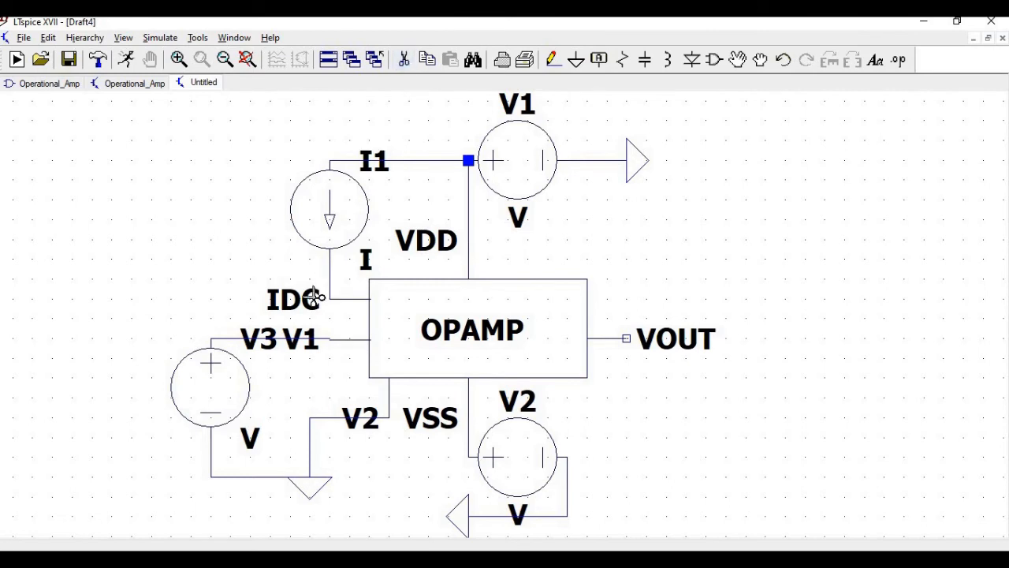
pyautogui.click(235, 340)
pyautogui.click(553, 60)
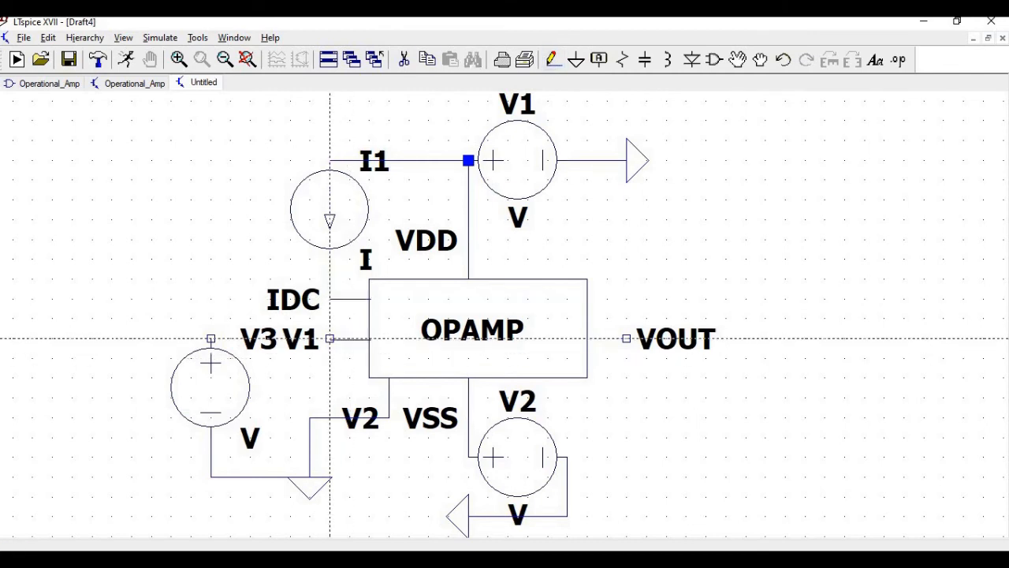
pyautogui.click(329, 339)
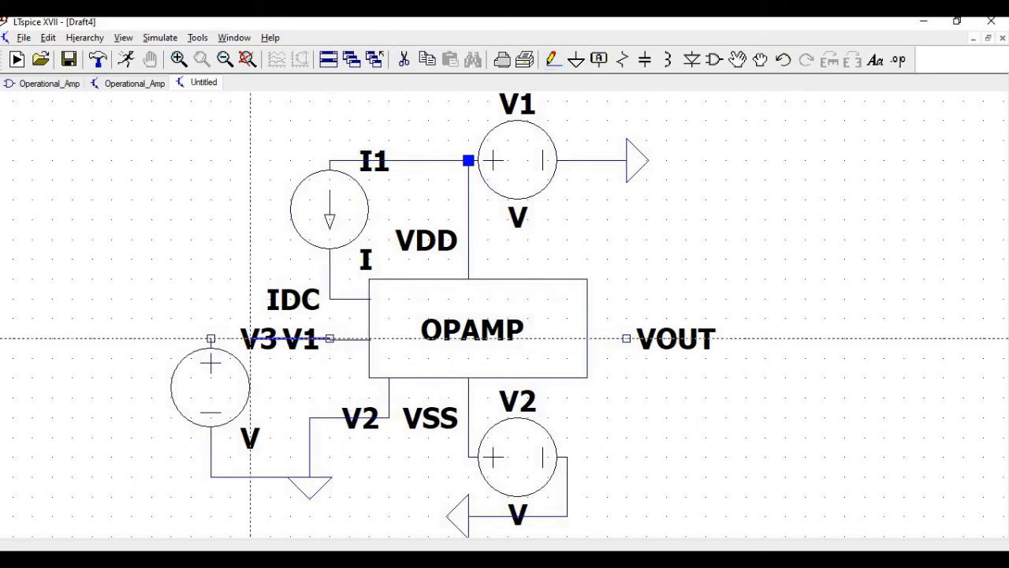
pyautogui.click(211, 339)
pyautogui.rightClick(211, 338)
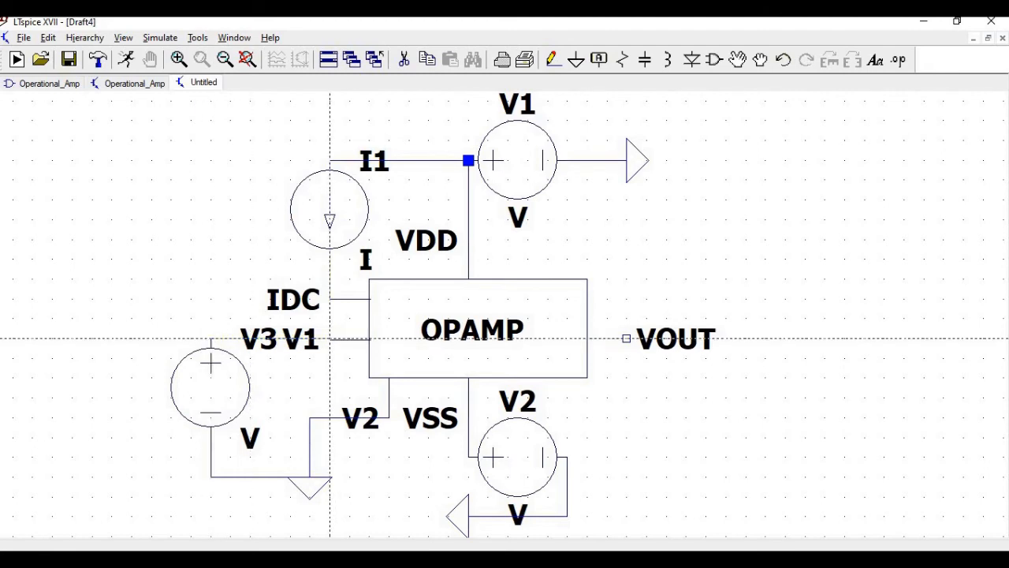
pyautogui.press('Escape')
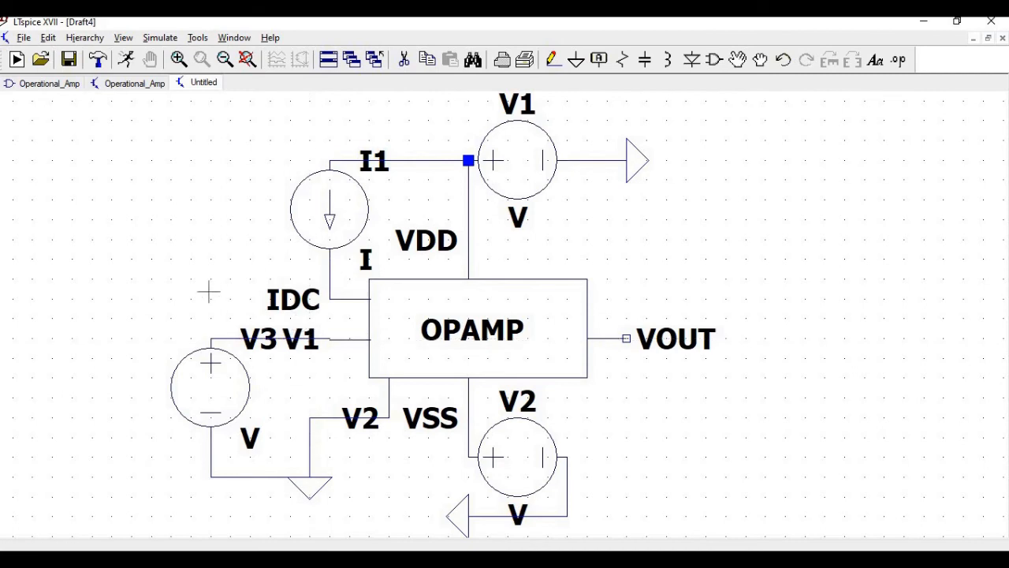
pyautogui.rightClick(223, 376)
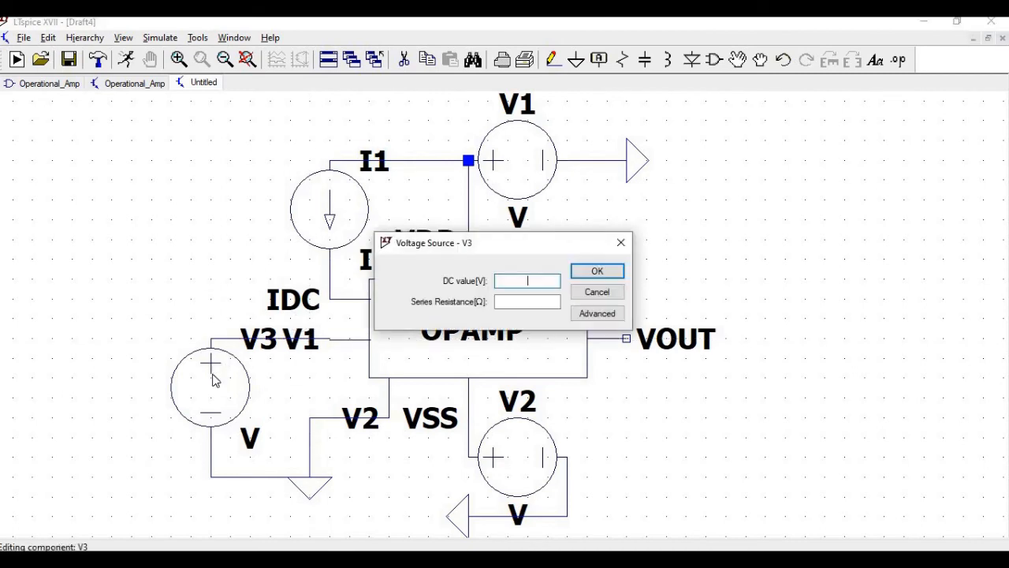
pyautogui.click(622, 244)
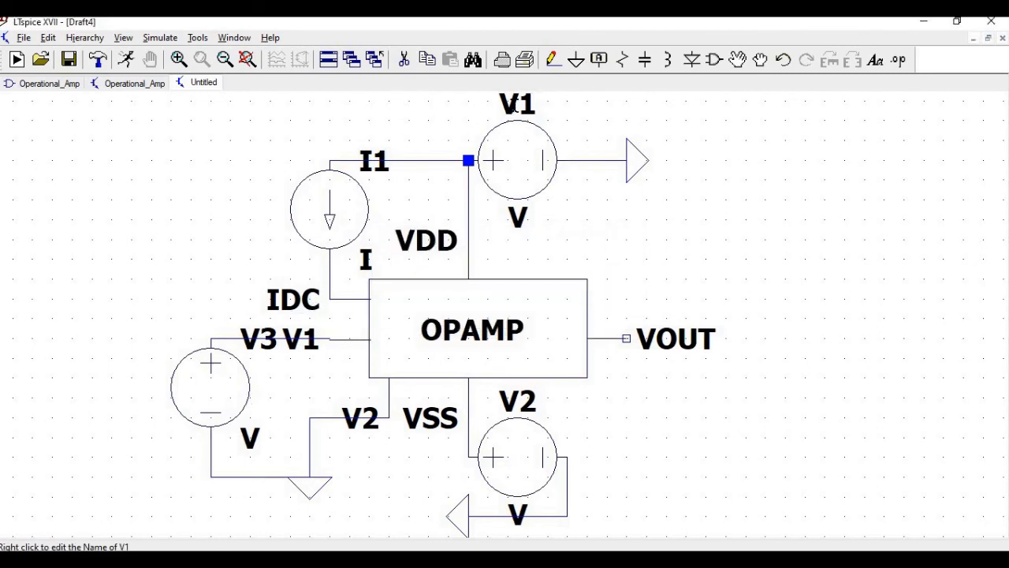
# Rename the upper supply source V1 as VDD and the lower supply source V2 as VSS.
pyautogui.rightClick(516, 112)
pyautogui.write('VDD')
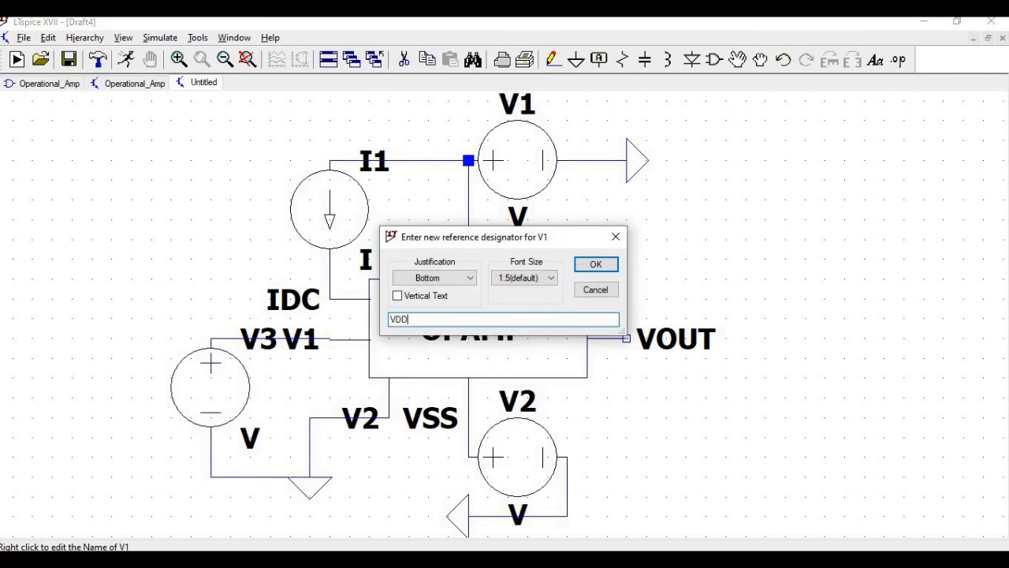
pyautogui.click(612, 266)
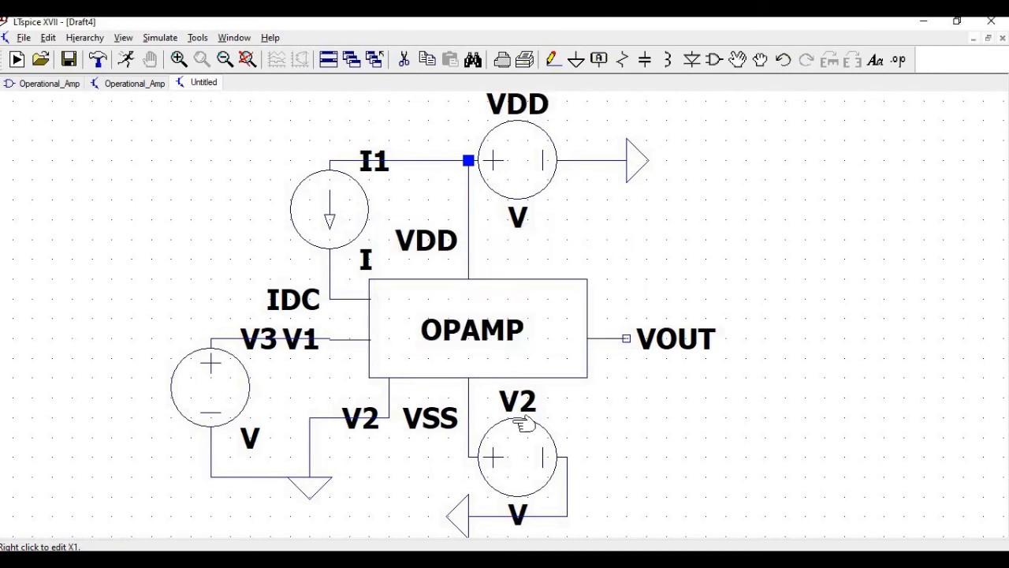
pyautogui.rightClick(526, 402)
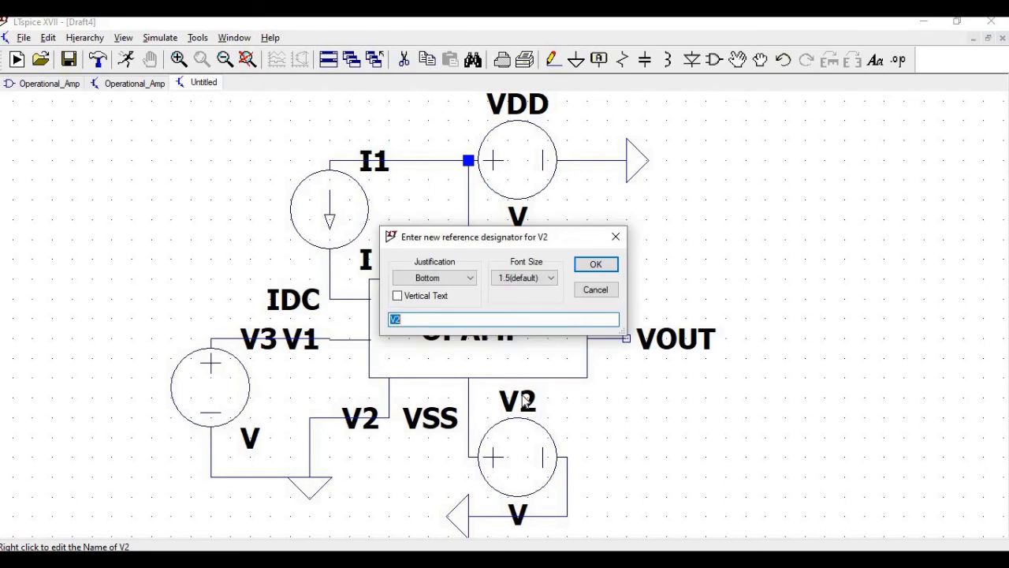
pyautogui.write('VSS')
pyautogui.click(596, 265)
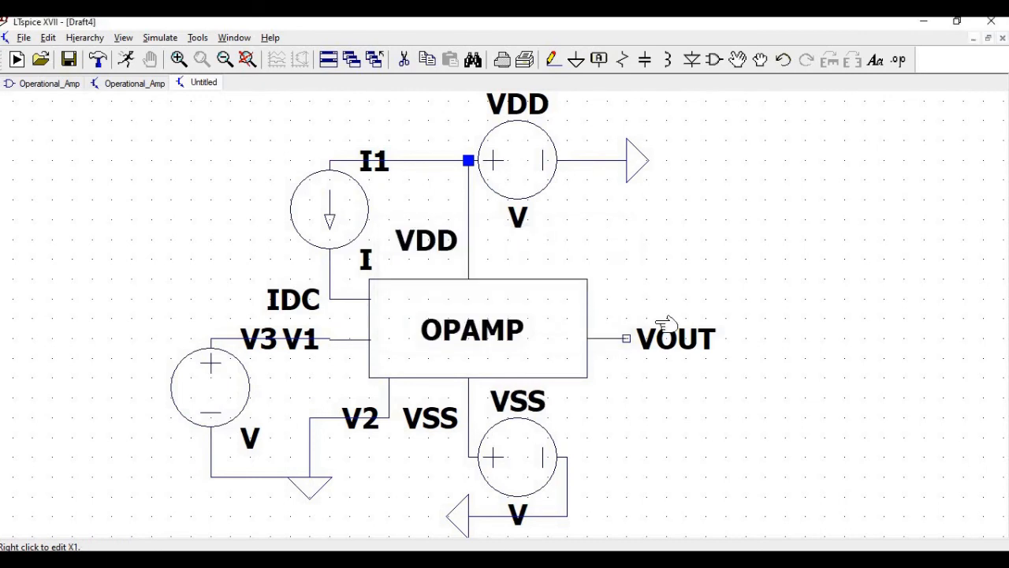
# Set the DC value of the bias current source I1 to 30u.
pyautogui.rightClick(356, 208)
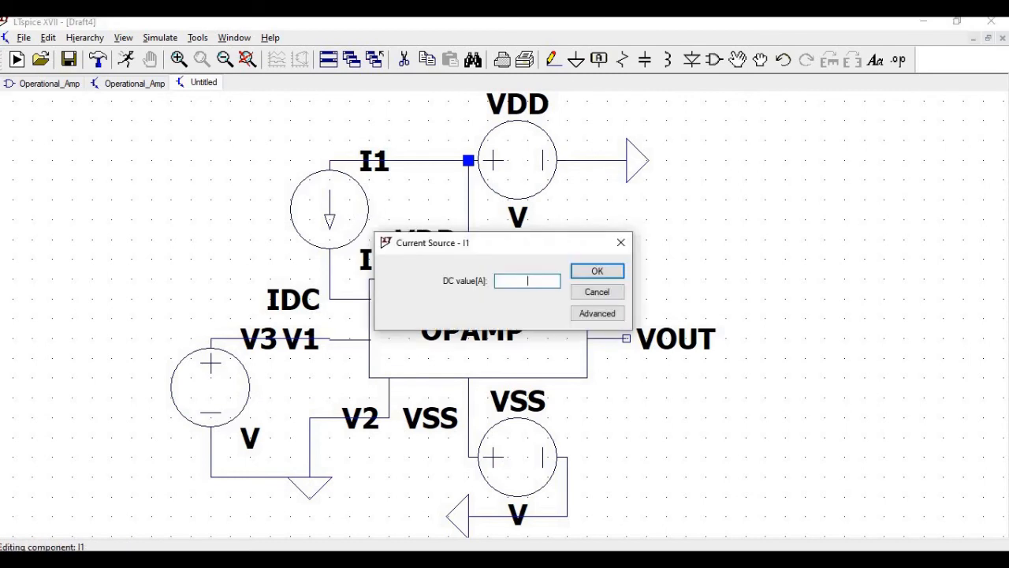
pyautogui.write('30u')
pyautogui.click(604, 274)
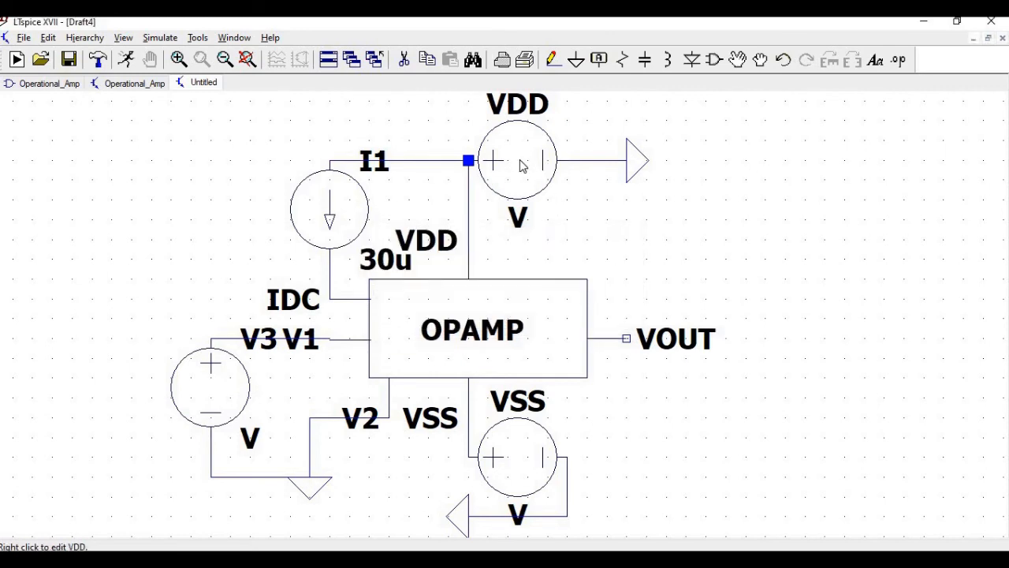
# Set the DC value of the VDD source to 2.5 V and that of the VSS source to -2.5 V.
pyautogui.rightClick(521, 165)
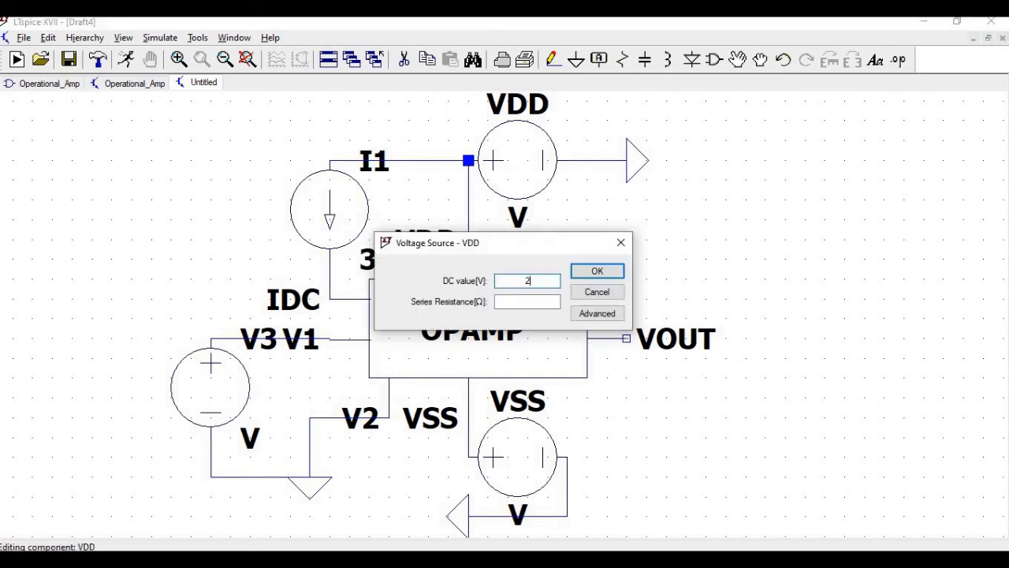
pyautogui.click(597, 271)
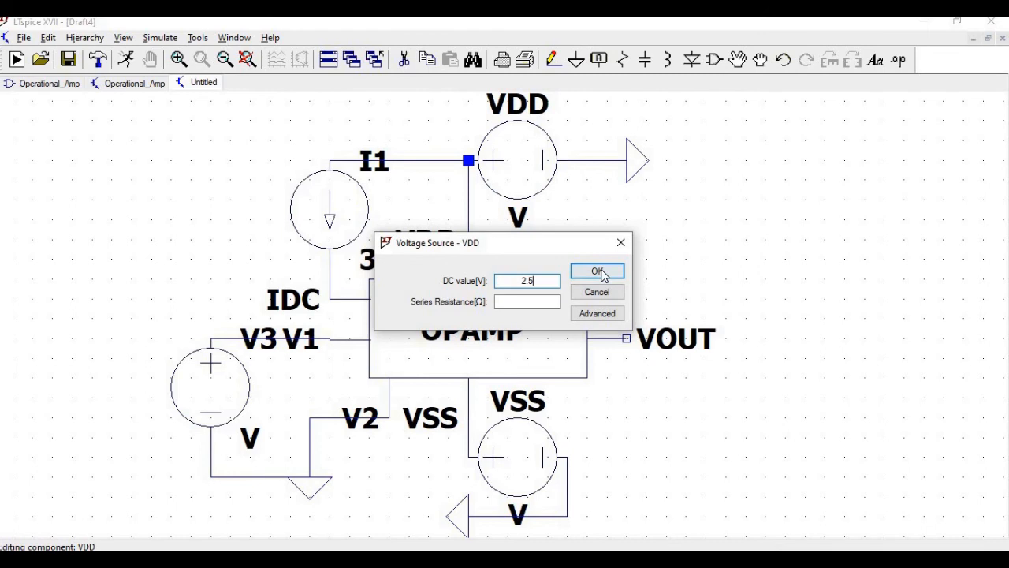
pyautogui.rightClick(530, 455)
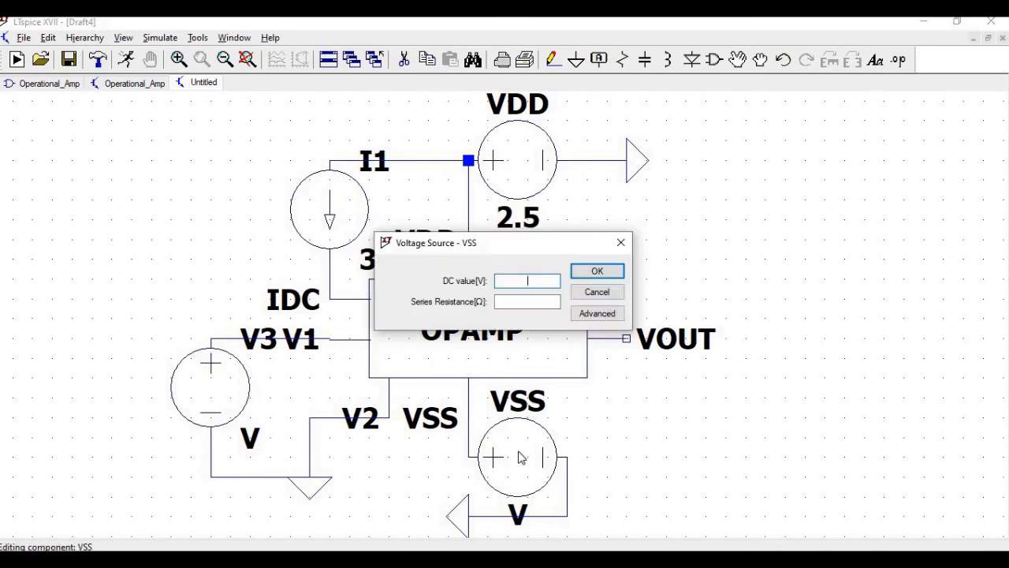
pyautogui.write('-2.5')
pyautogui.click(601, 273)
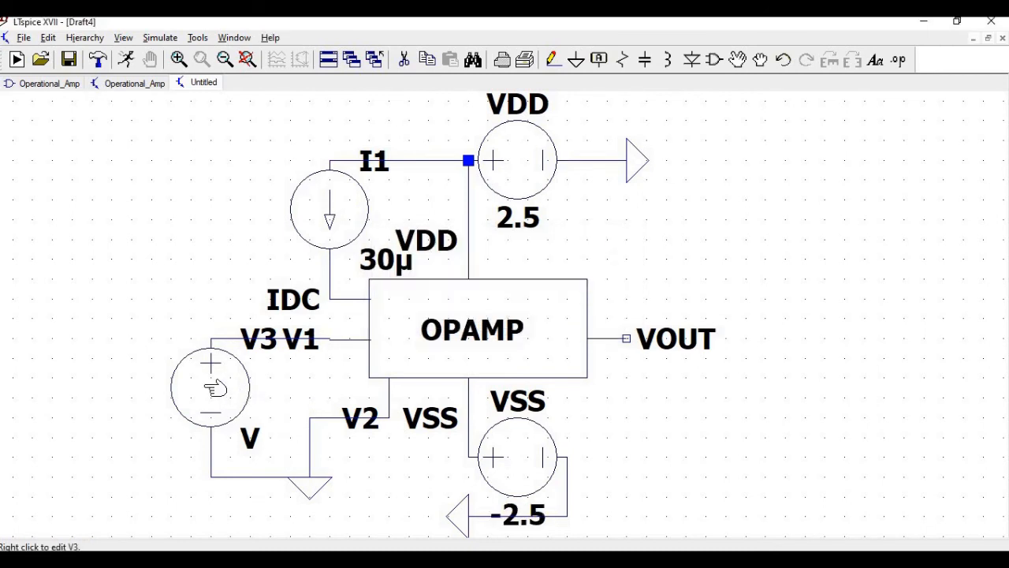
# Make the input source V3 a SINE source with 0 DC offset, 5m amplitude and 1khz frequency, and rename it V1.
pyautogui.rightClick(214, 388)
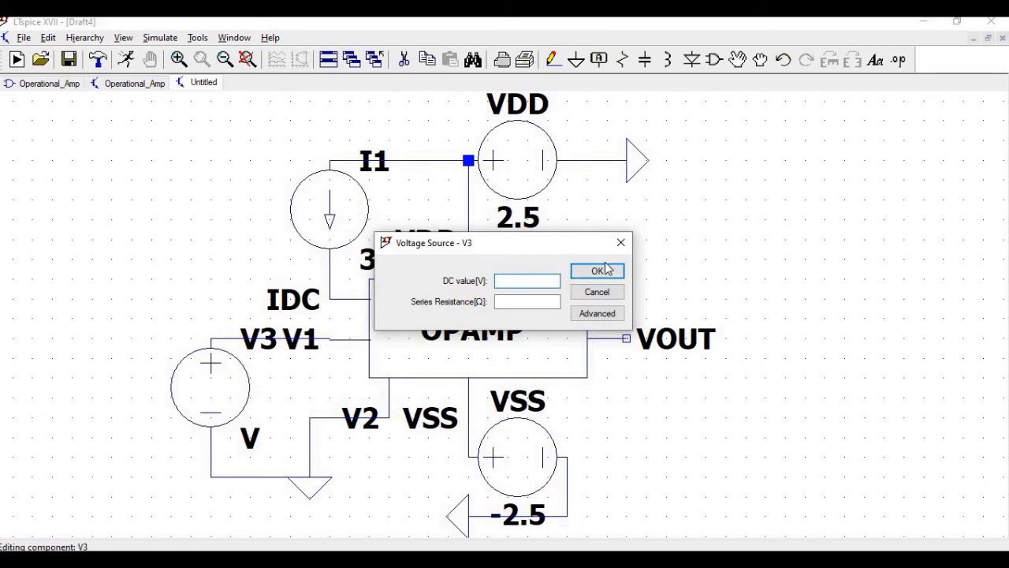
pyautogui.click(598, 312)
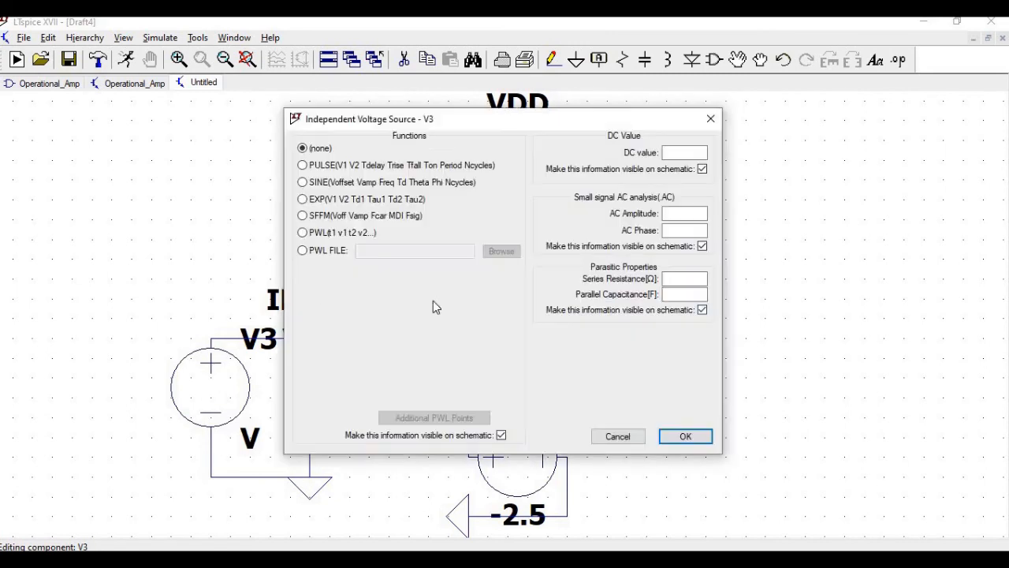
pyautogui.click(304, 184)
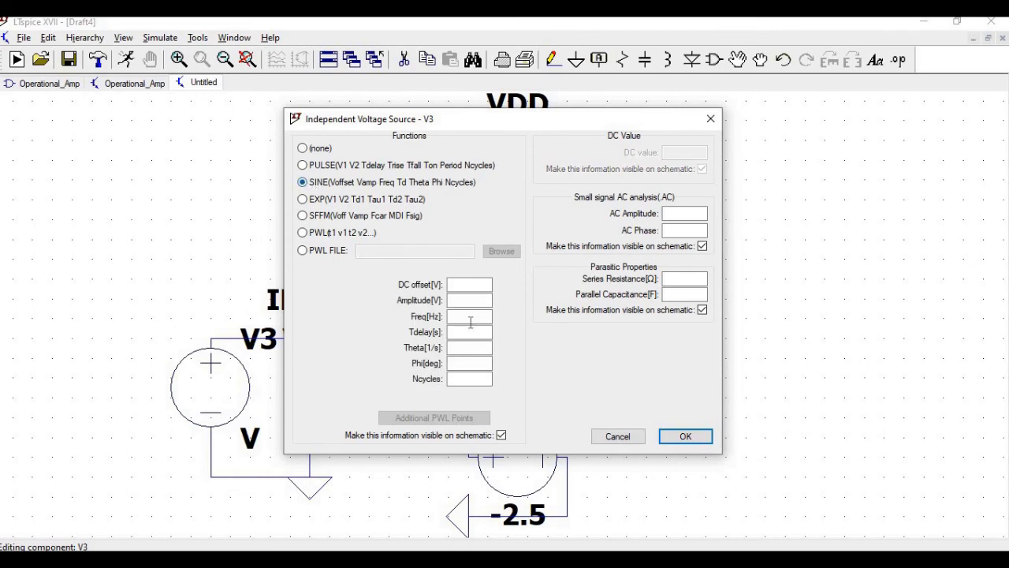
pyautogui.click(460, 287)
pyautogui.write('0')
pyautogui.press('Tab')
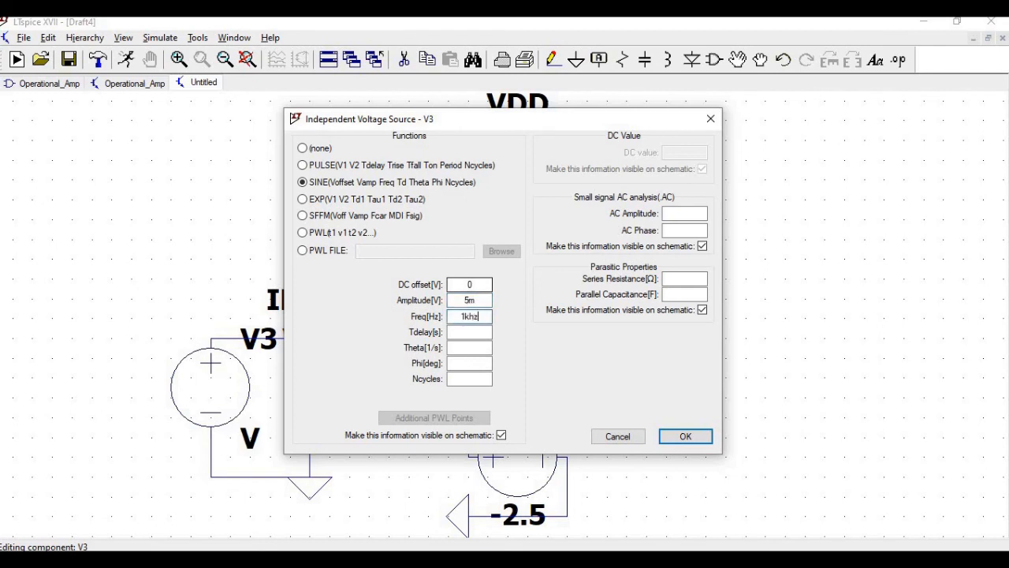
pyautogui.click(685, 436)
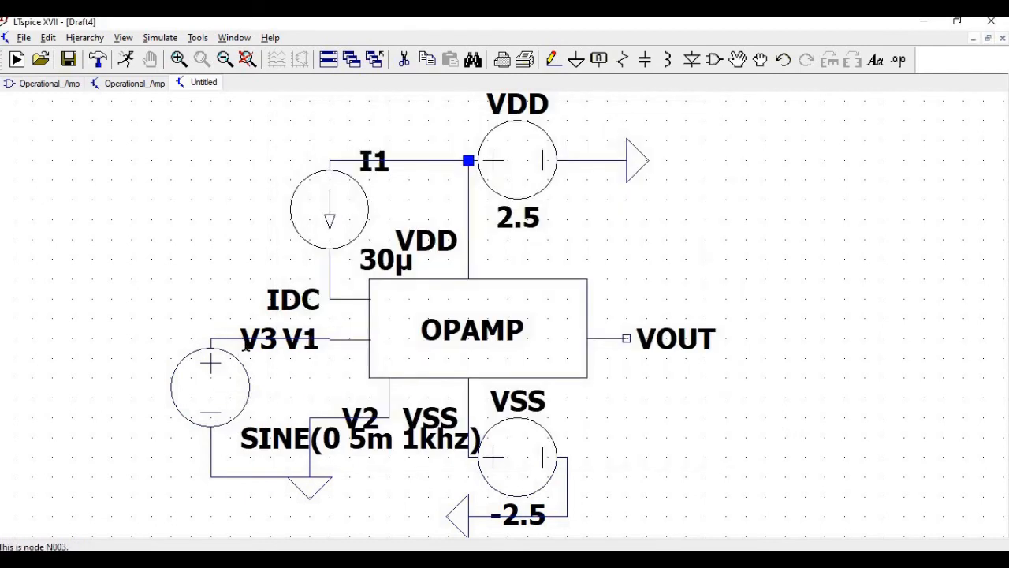
pyautogui.rightClick(251, 352)
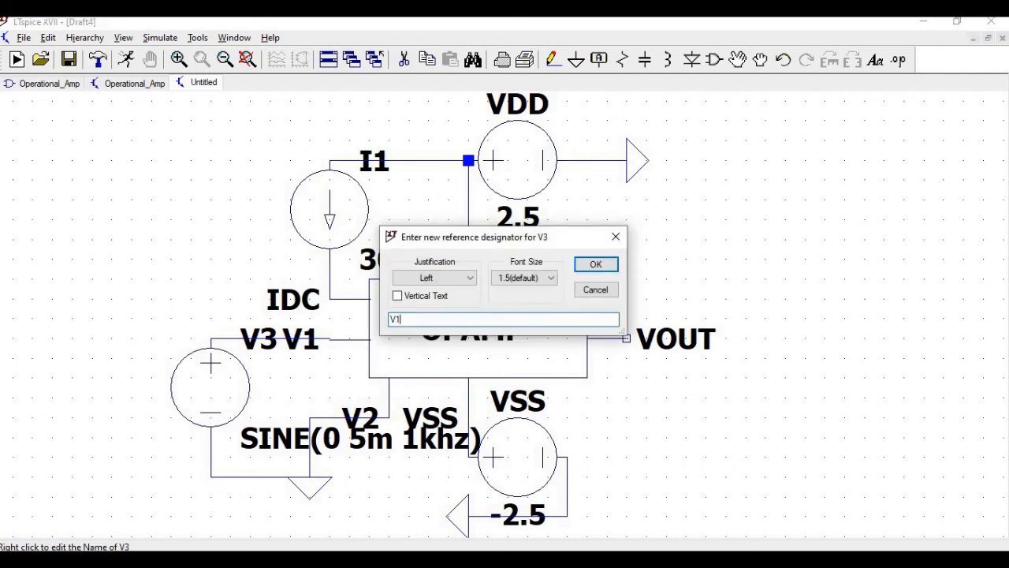
pyautogui.click(607, 265)
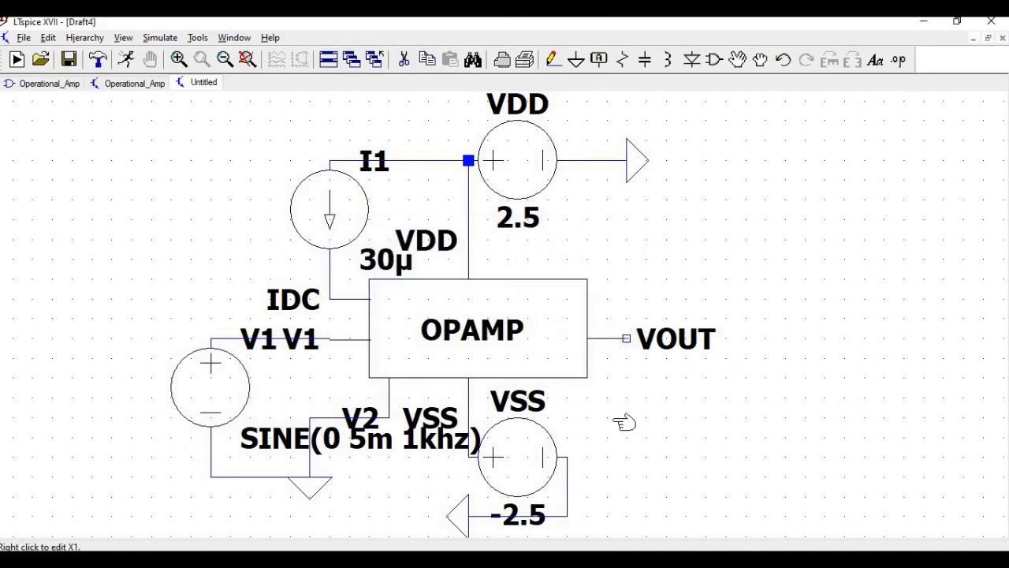
# Draw a horizontal wire outward from the OPAMP block's VOUT pin, ending just past the pin label.
pyautogui.click(554, 59)
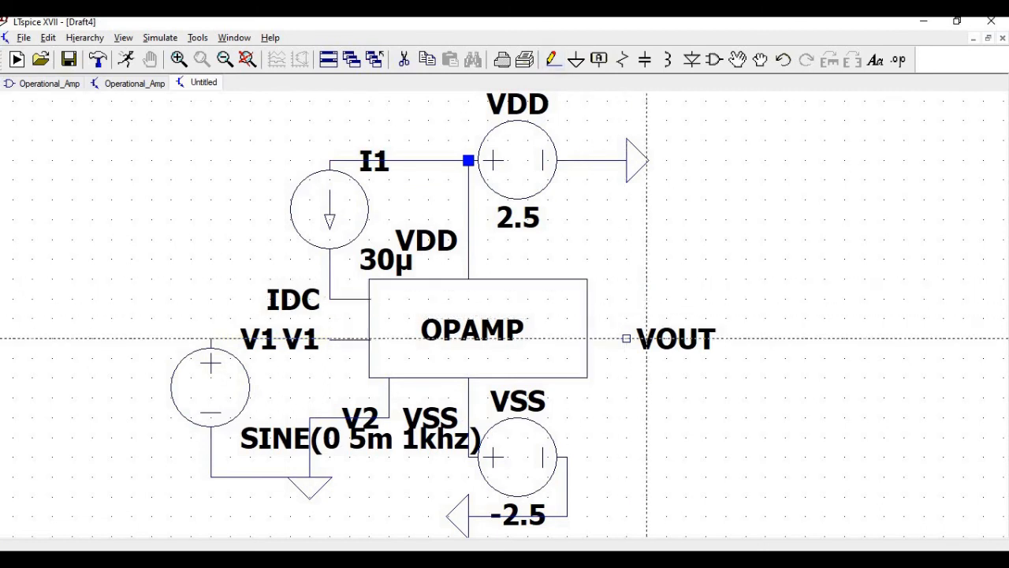
pyautogui.click(627, 338)
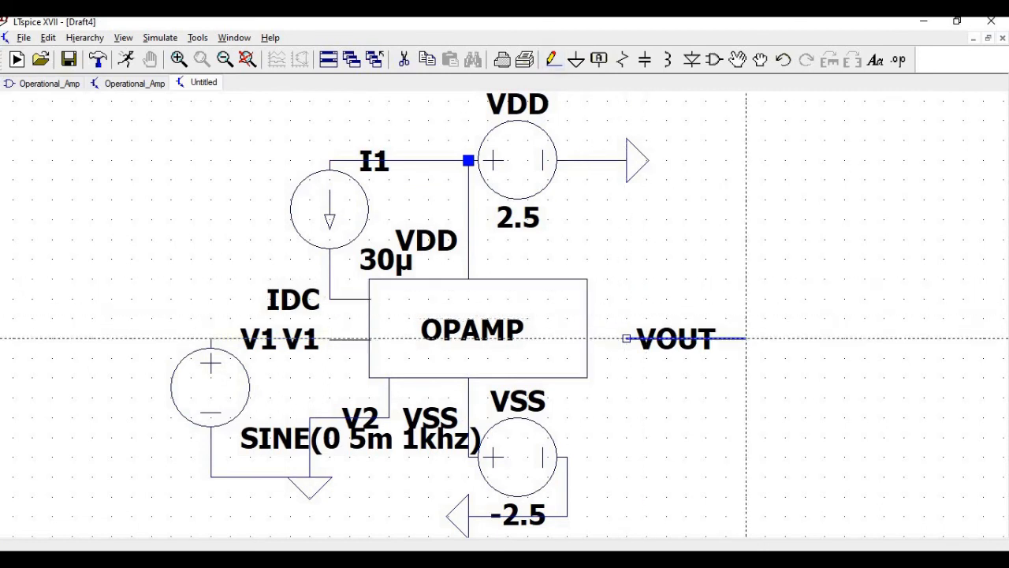
pyautogui.click(765, 338)
pyautogui.press('Escape')
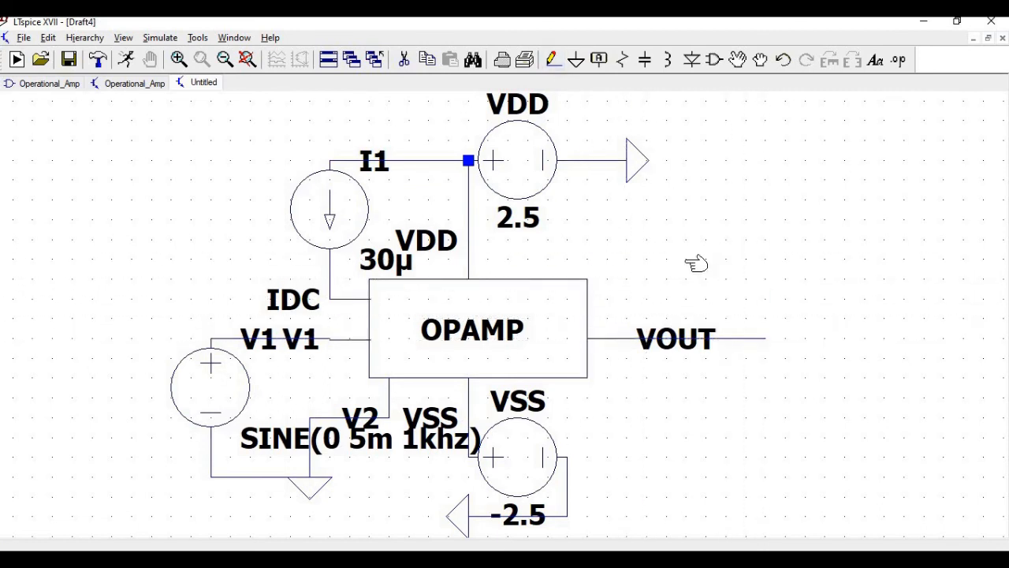
# Add the SPICE directive ".include BSIM4_models.txt" in the empty area to the upper left of the circuit.
pyautogui.click(49, 39)
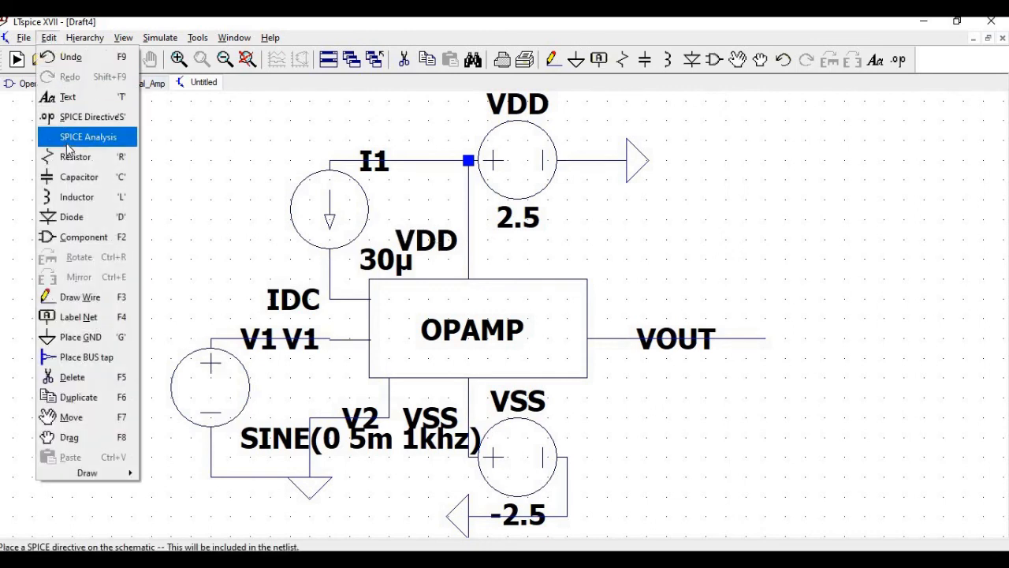
pyautogui.click(71, 118)
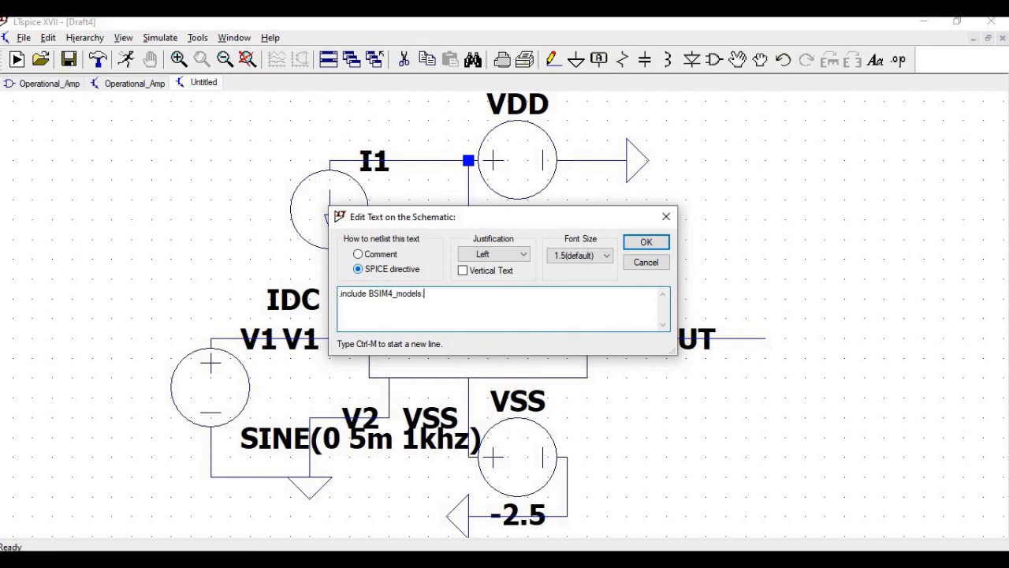
pyautogui.click(645, 242)
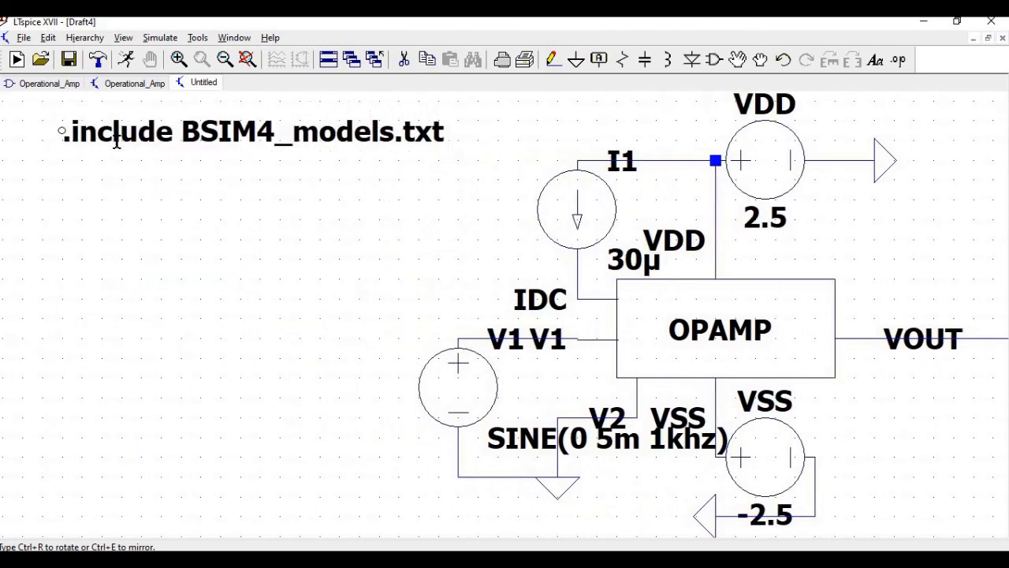
pyautogui.click(89, 129)
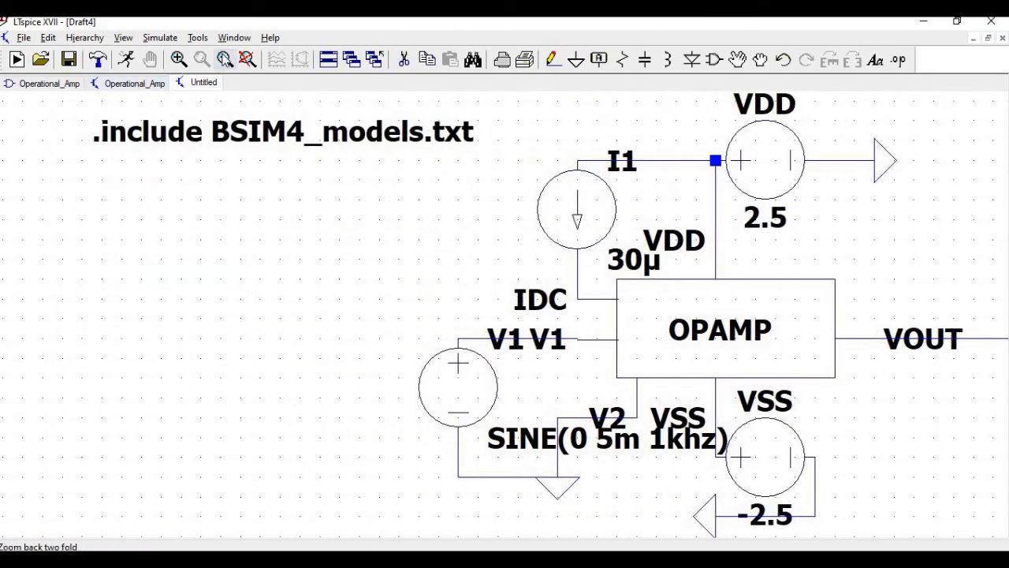
# Move the input source's SINE value text to the left of the source, clear of the V2 and VSS labels.
pyautogui.click(225, 59)
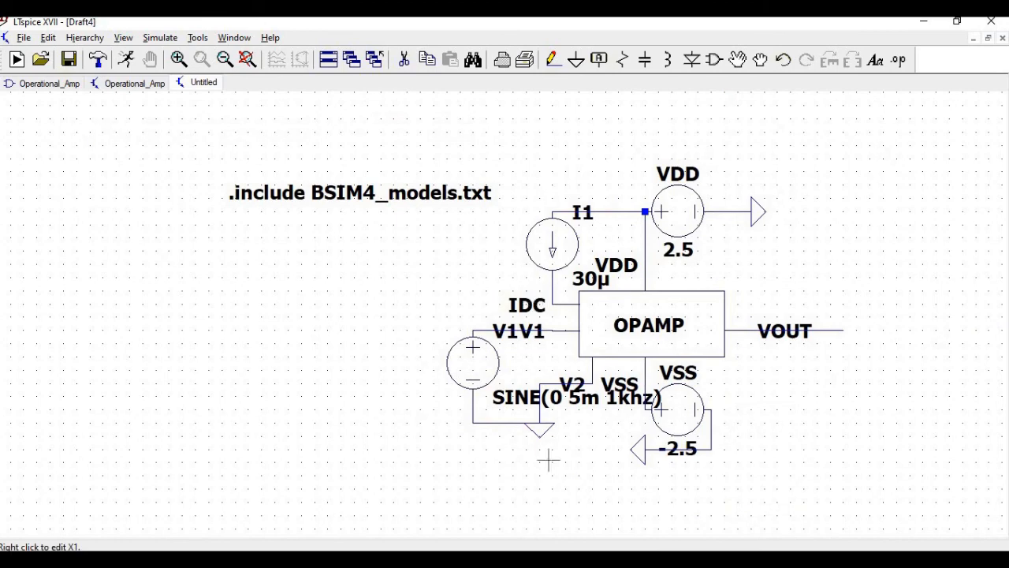
pyautogui.click(741, 61)
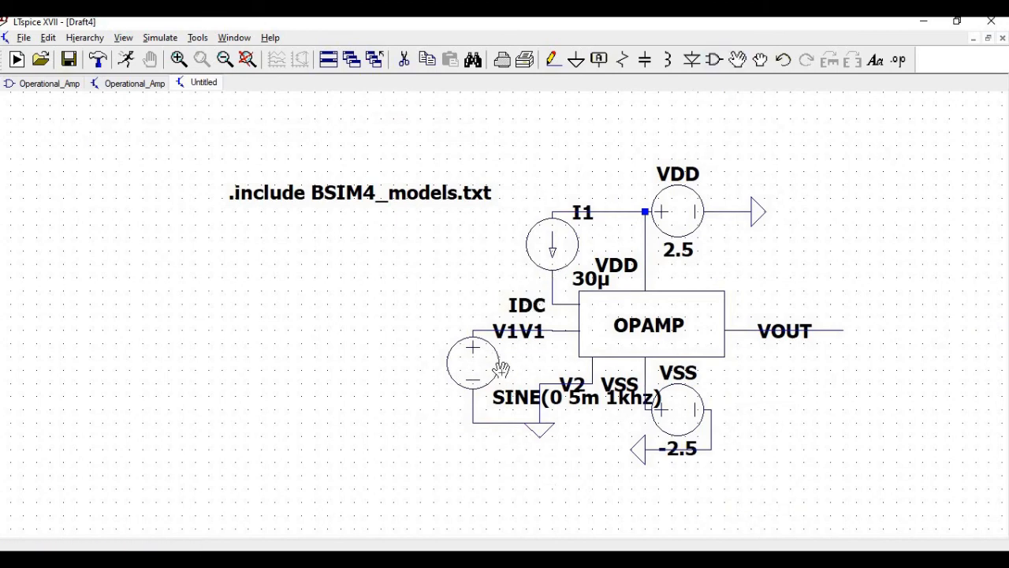
pyautogui.click(518, 396)
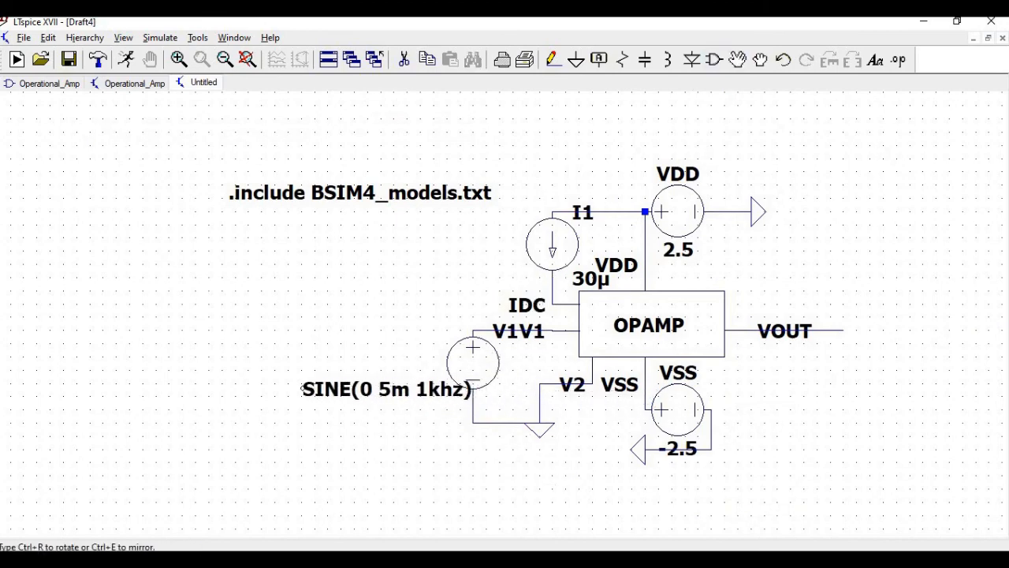
pyautogui.click(311, 396)
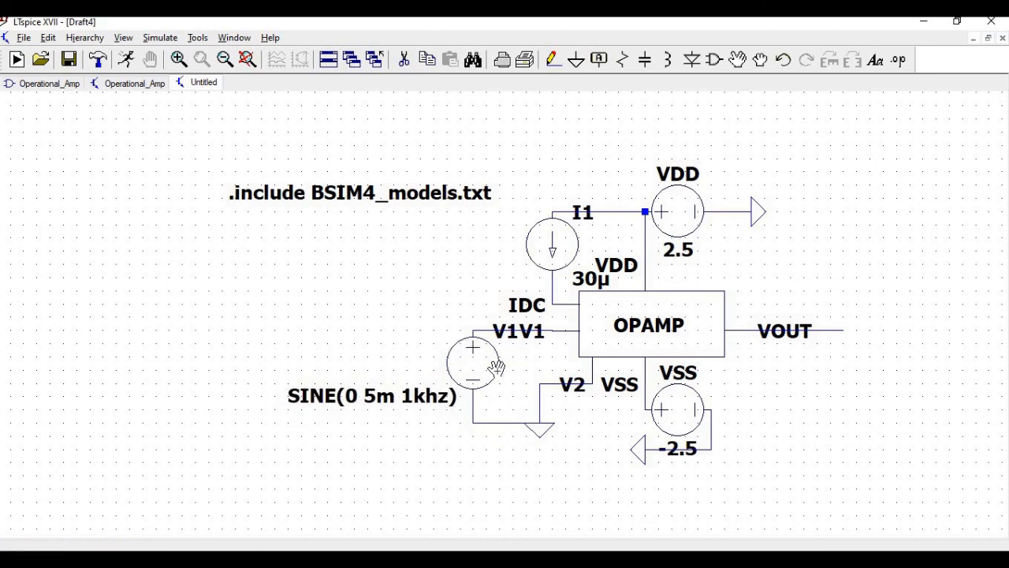
# Save the schematic as Operational_Amp_circuit in the Op_amp folder under Mycircuits.
pyautogui.hotkey('ctrl', 's')
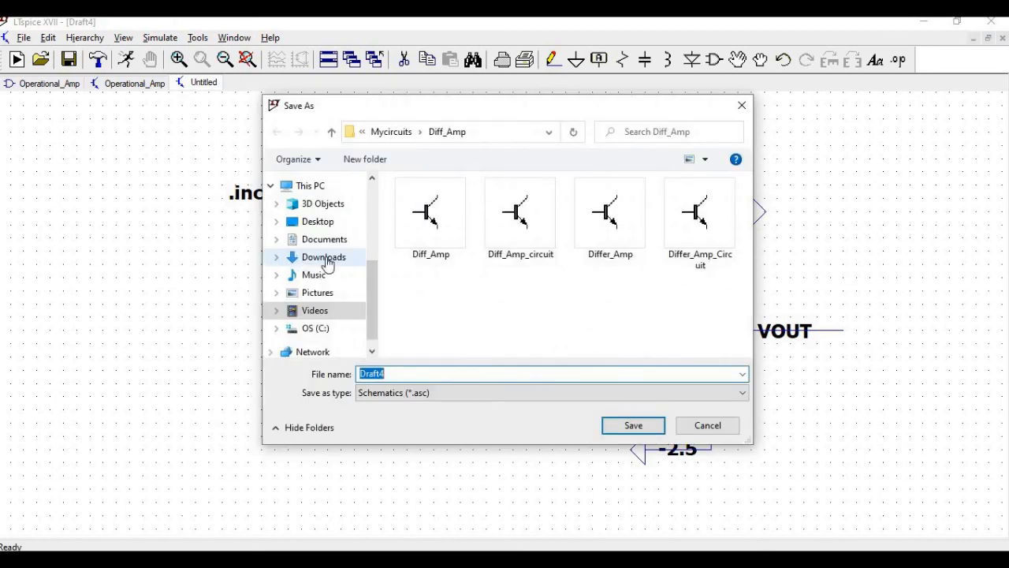
pyautogui.click(391, 132)
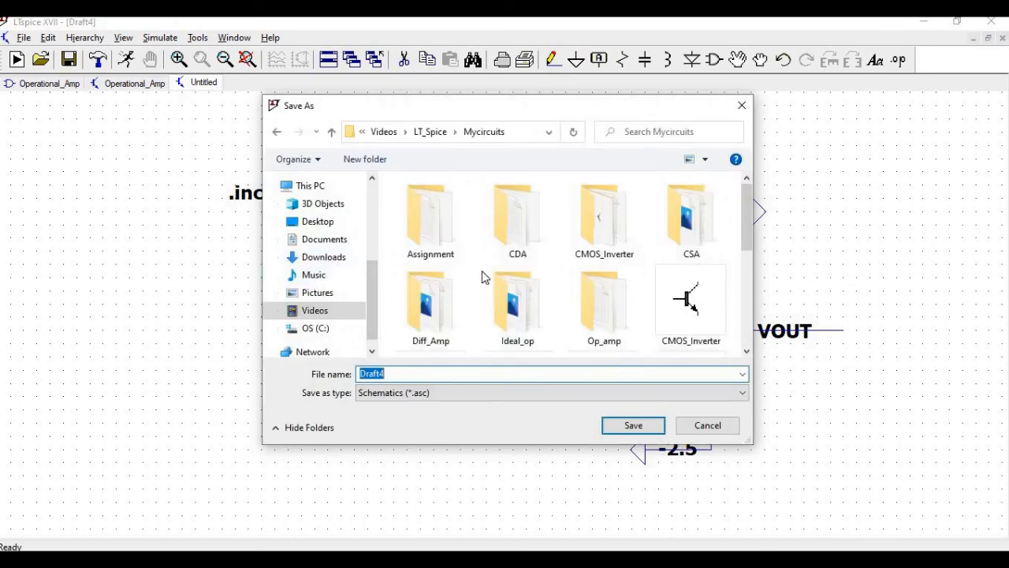
pyautogui.doubleClick(604, 298)
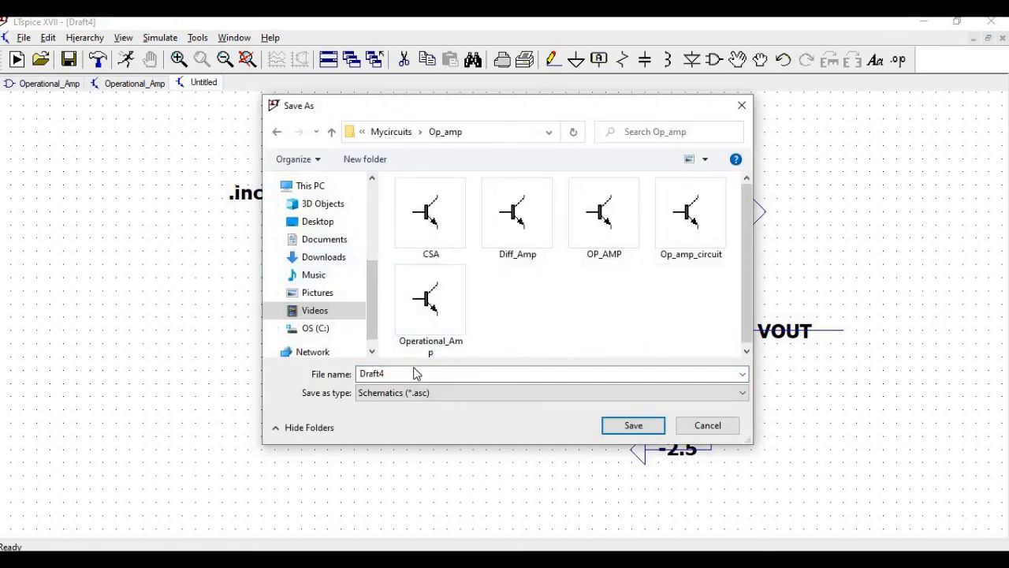
pyautogui.doubleClick(416, 374)
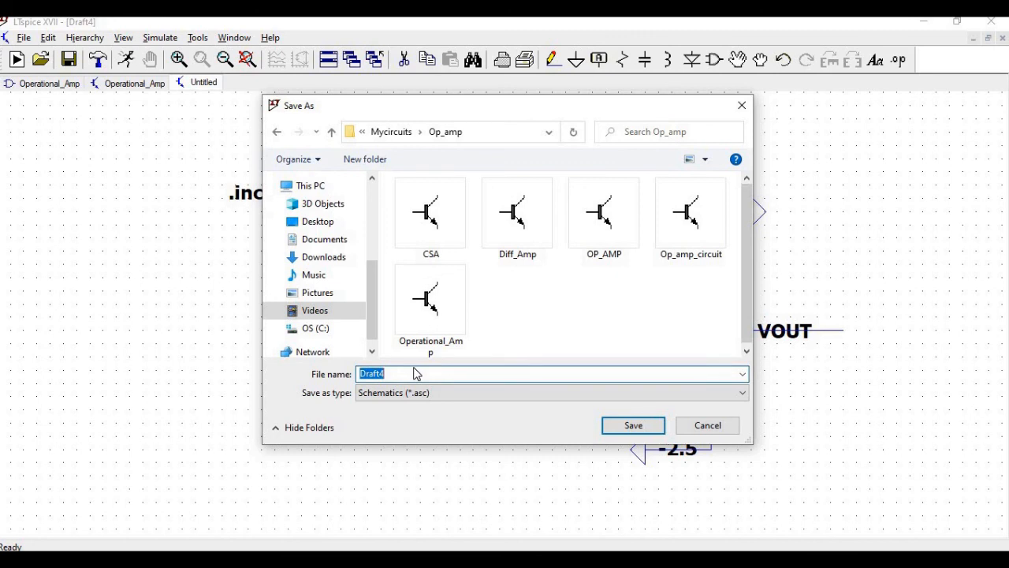
pyautogui.write('Oper')
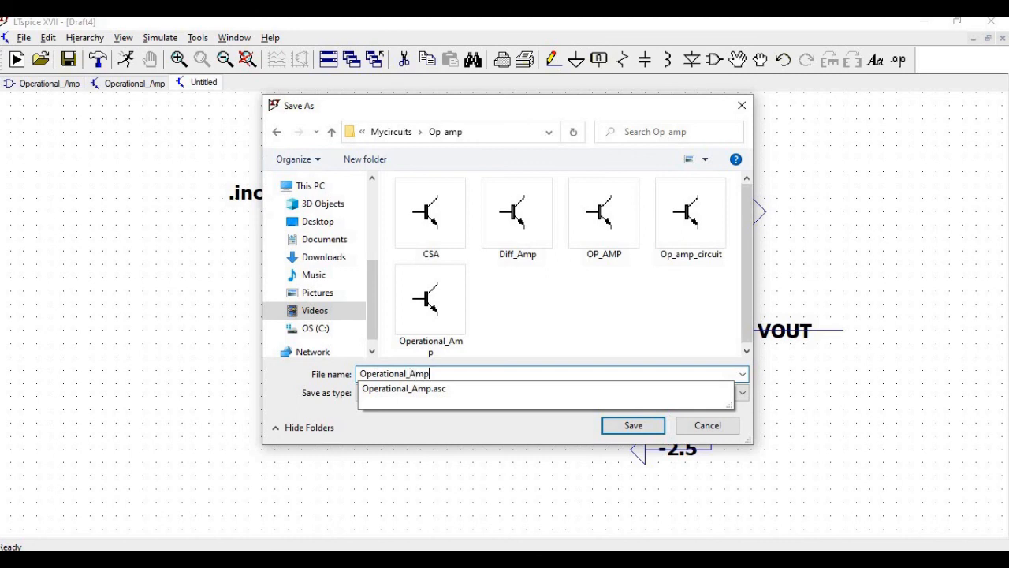
pyautogui.write('ational_Amp_circuit')
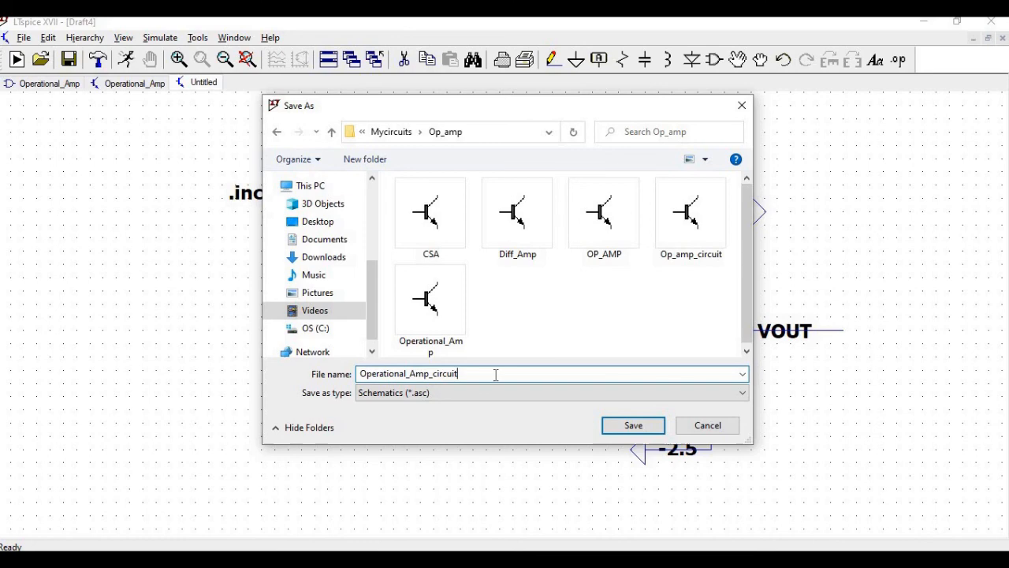
pyautogui.press('Return')
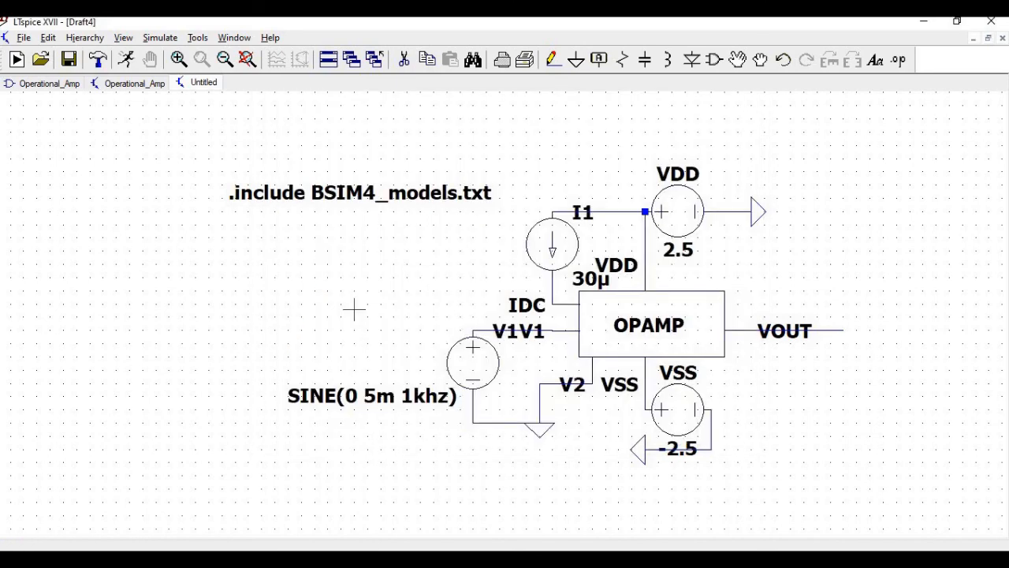
# Add a transient analysis command with a 4m stop time, placing it just below the .include directive.
pyautogui.click(49, 37)
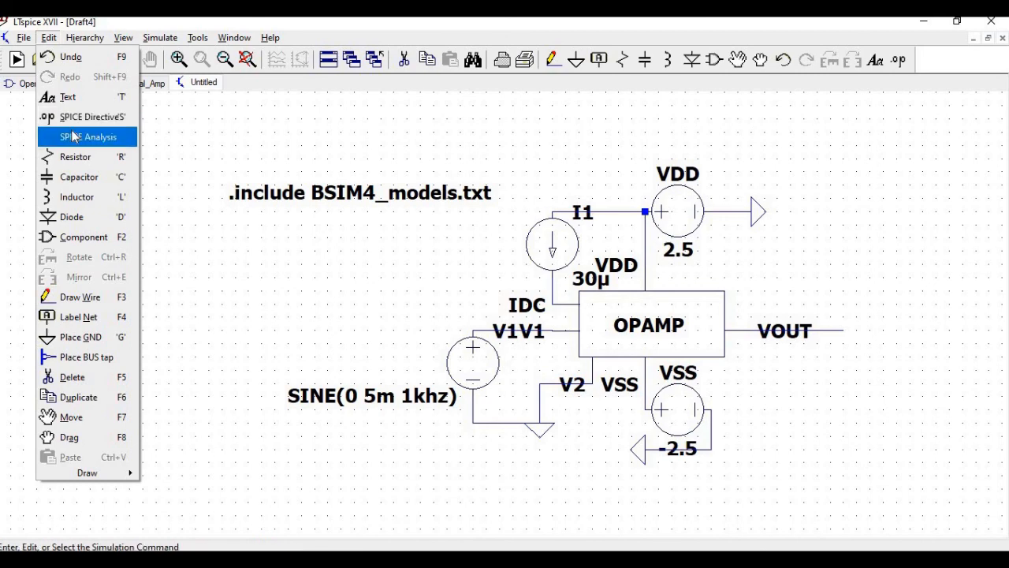
pyautogui.click(72, 136)
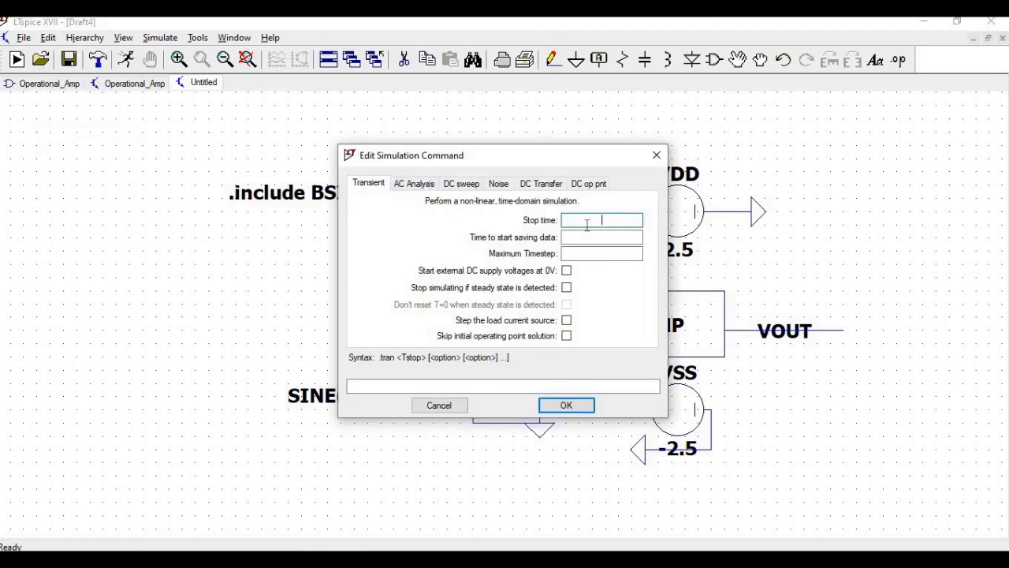
pyautogui.write('4m')
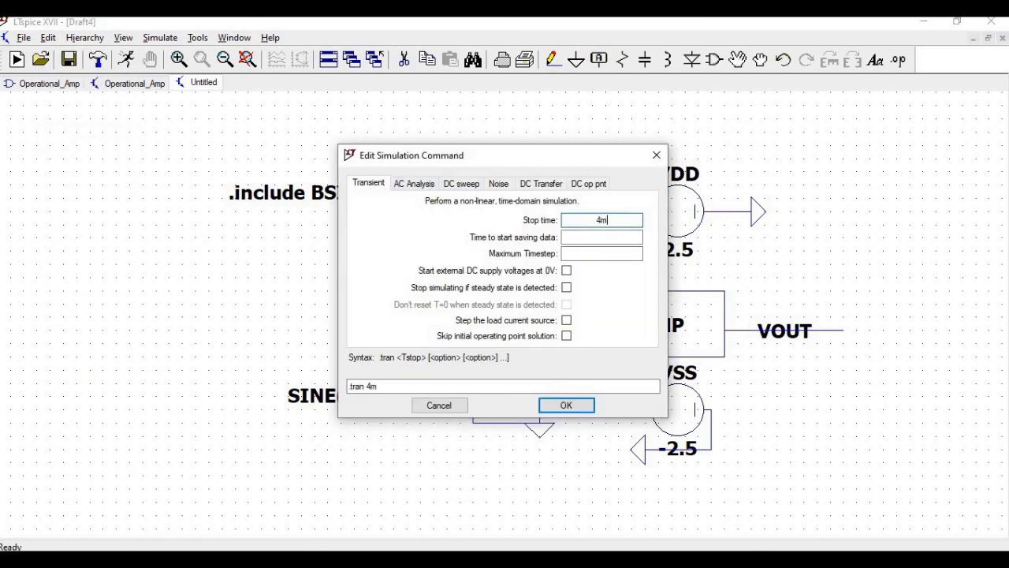
pyautogui.click(579, 403)
pyautogui.click(260, 211)
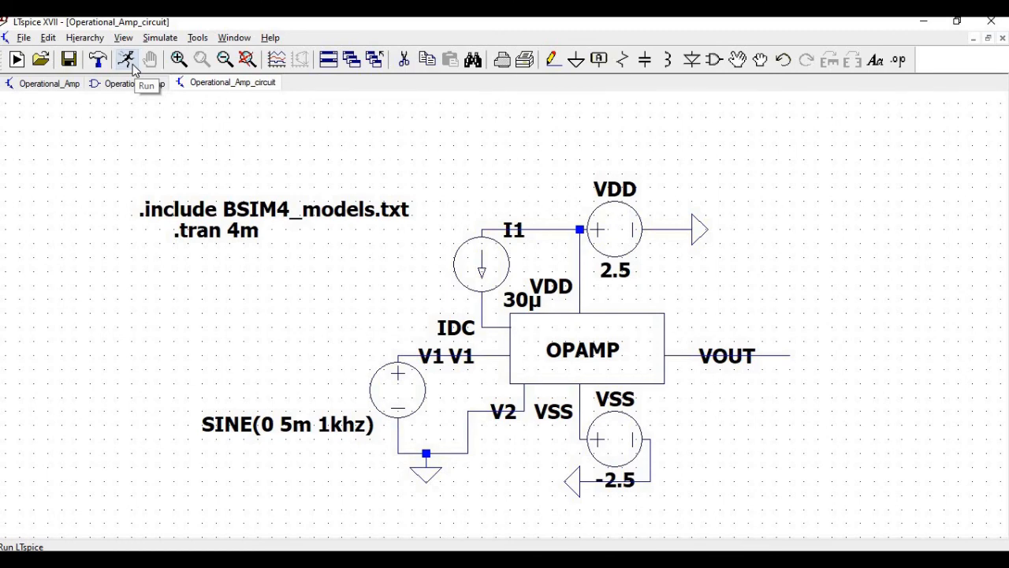
# Run the transient simulation and plot the input voltage at the op-amp's V1 wire.
pyautogui.click(128, 63)
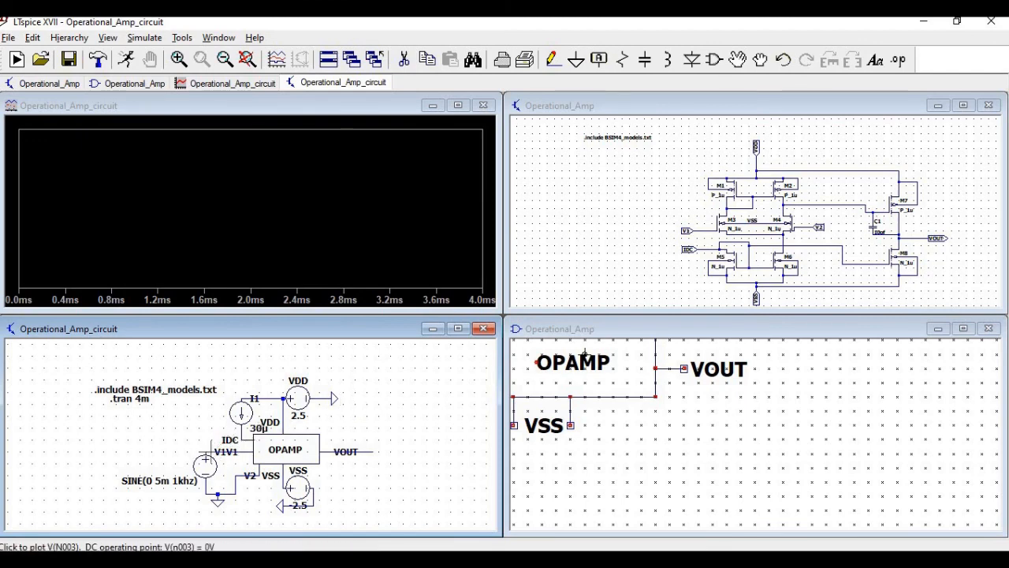
pyautogui.click(216, 445)
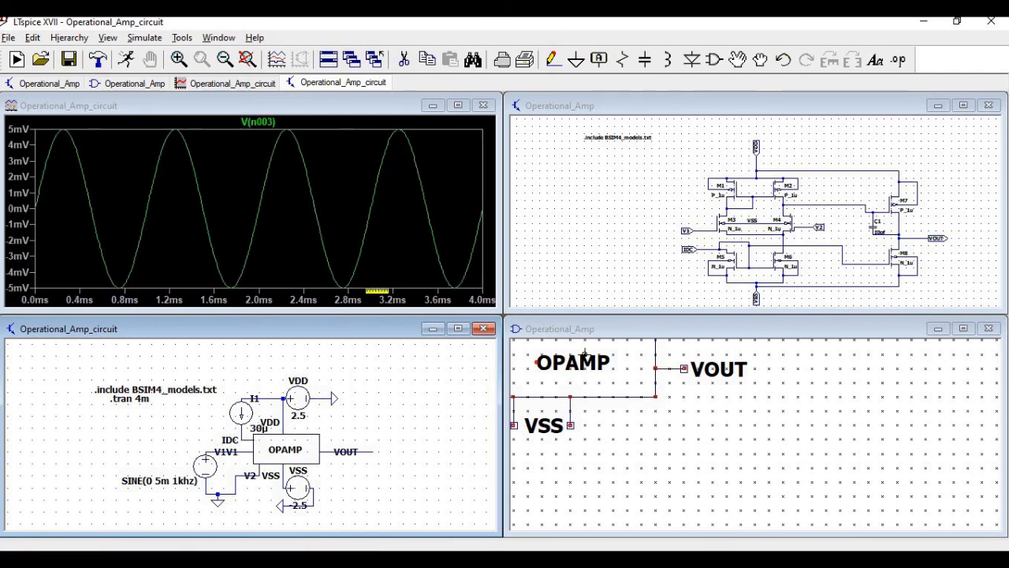
# Add a second plot pane to the waveform window and plot the voltage on the VOUT wire in it.
pyautogui.rightClick(350, 204)
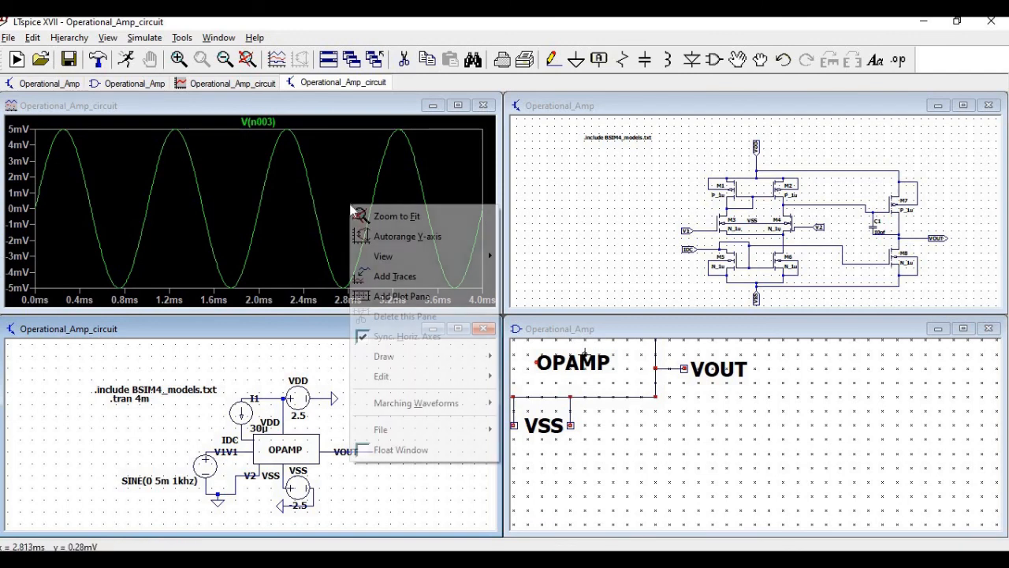
pyautogui.click(396, 297)
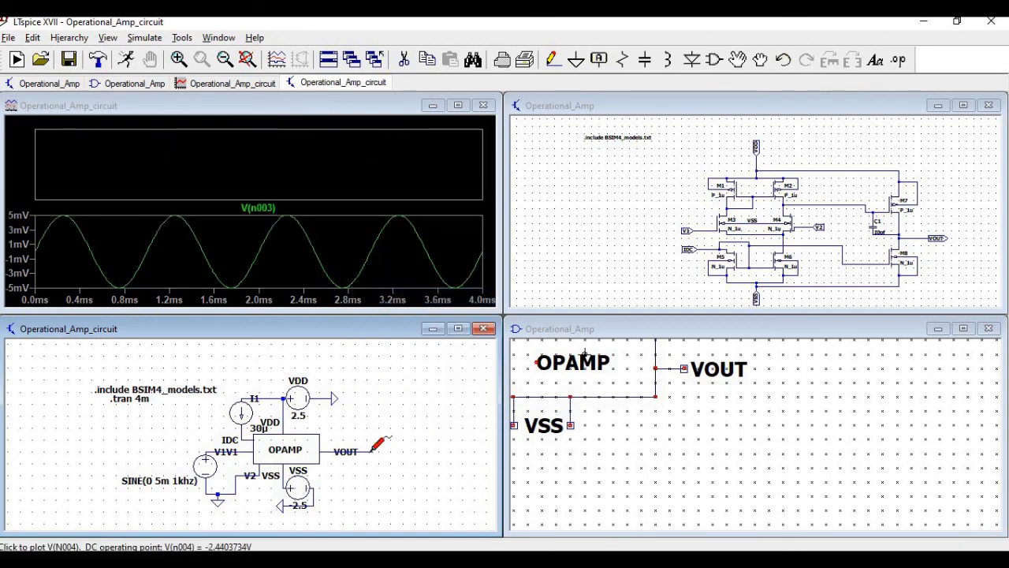
pyautogui.click(369, 451)
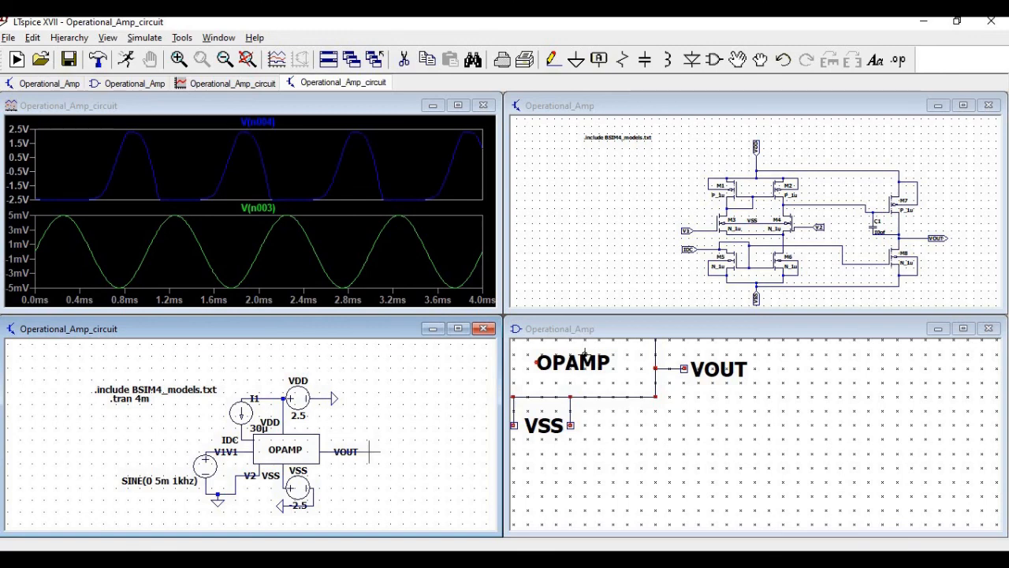